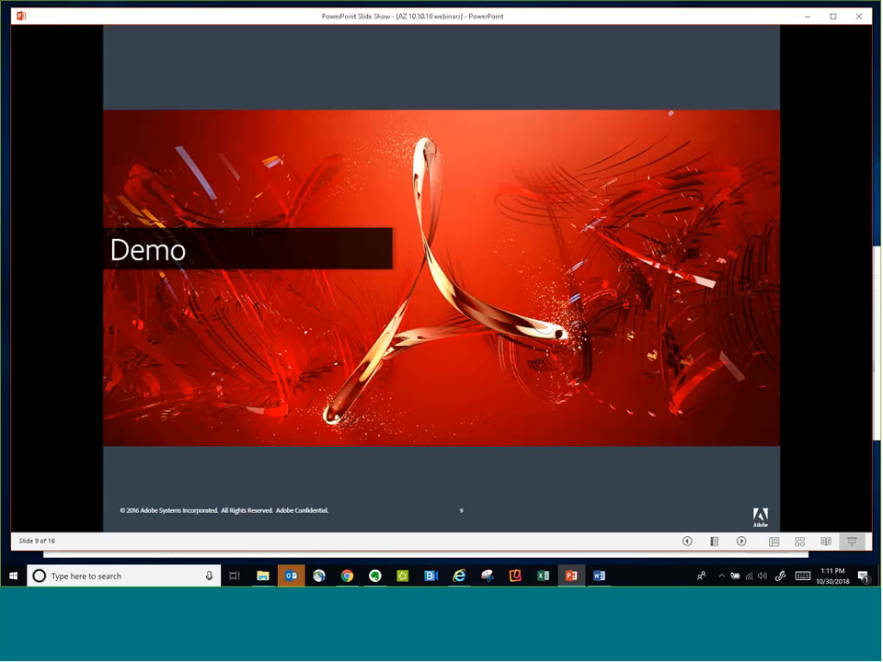
Leave the slide show, switch to the Adobe Sign dashboard in Chrome and open the Create Widget form
left_click(806, 17)
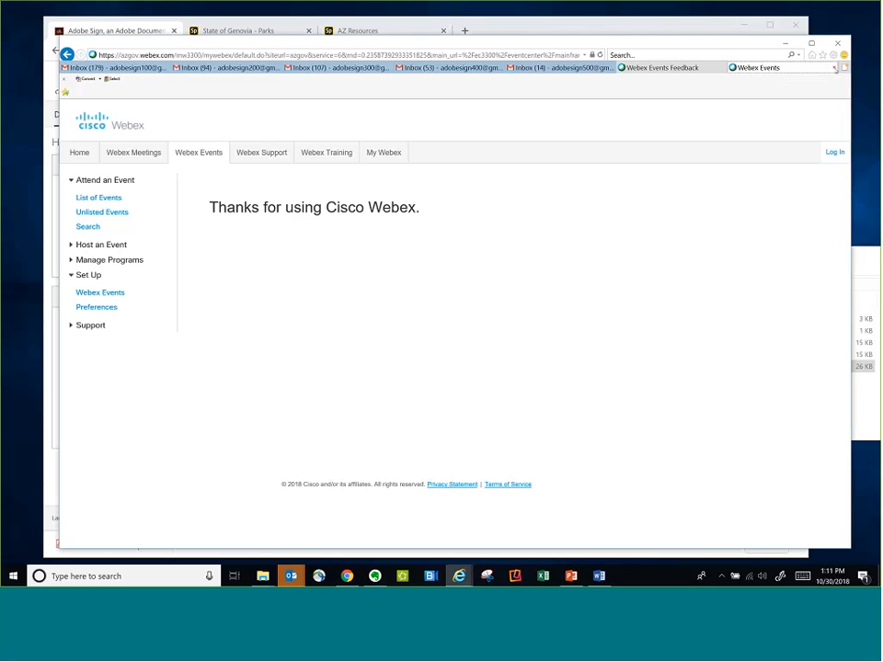
left_click(834, 68)
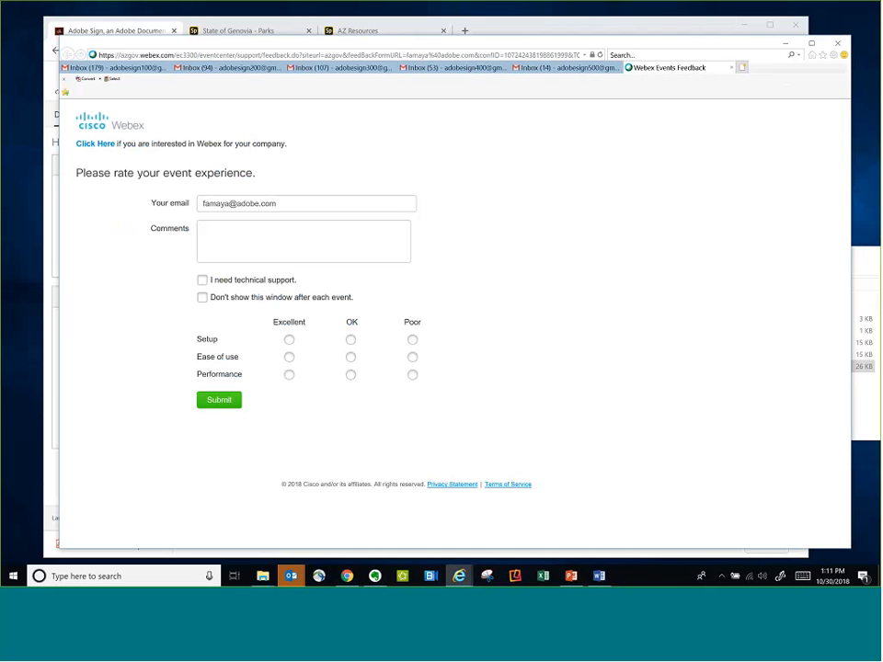
left_click(350, 575)
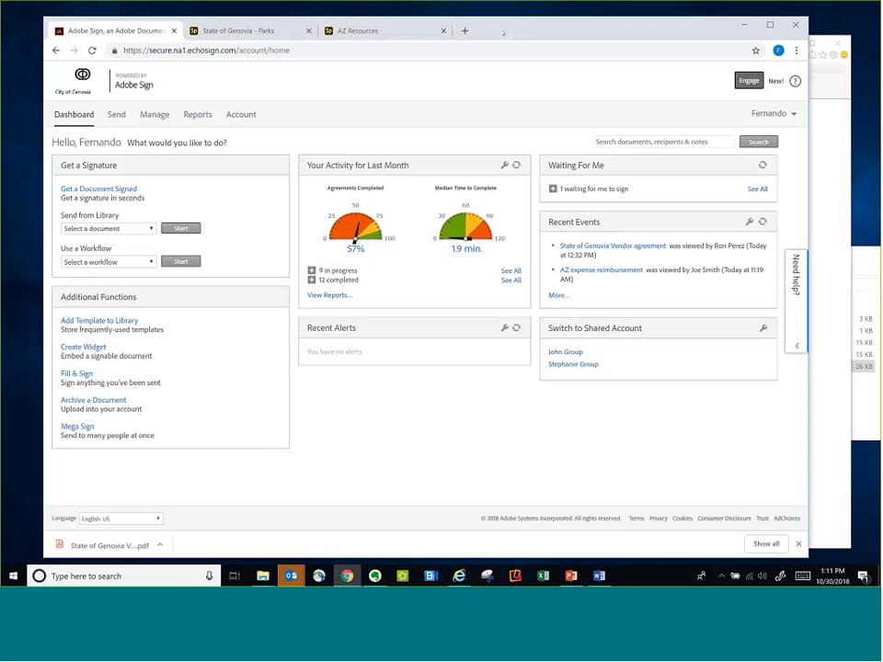
left_click_drag(503, 32, 506, 33)
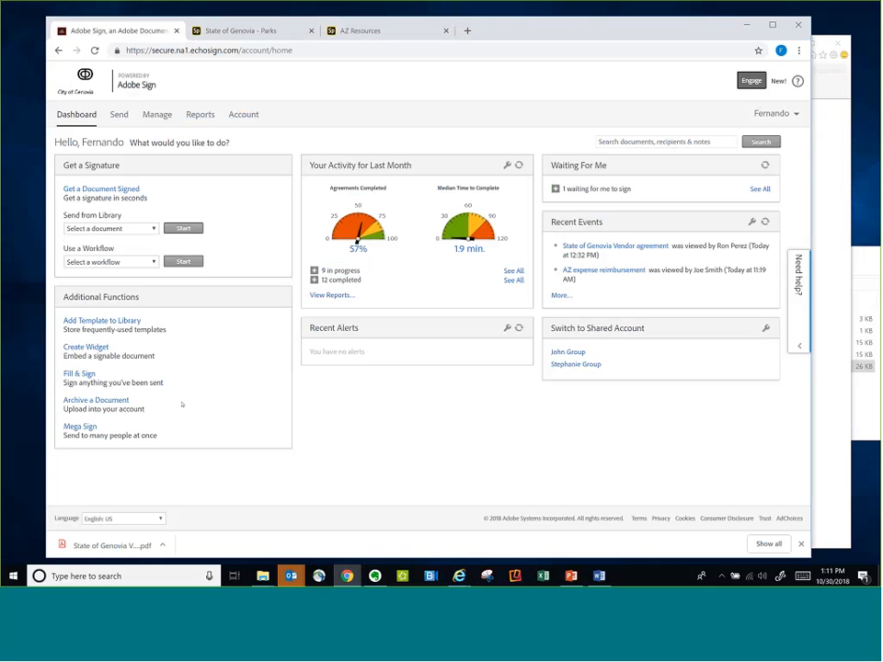
left_click(86, 347)
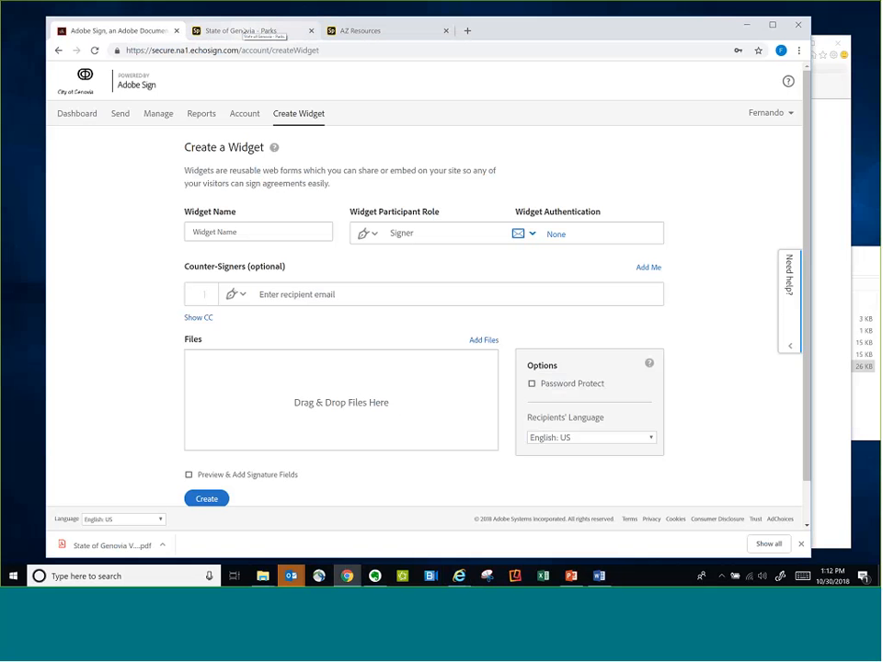
Review the State of Genovia Parks and Recreation page and open its Key request form
left_click(243, 32)
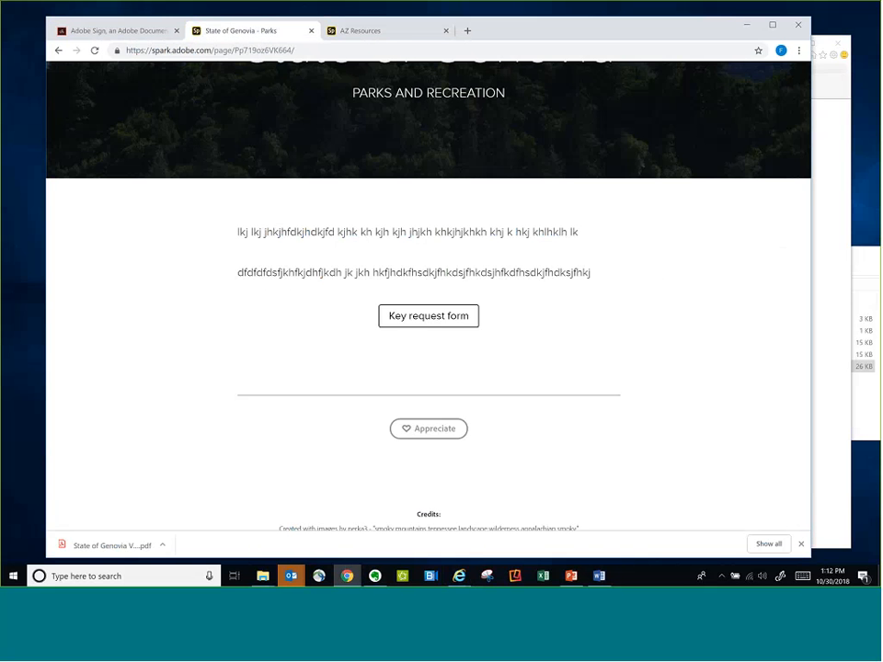
scroll(241, 138, "up", 3)
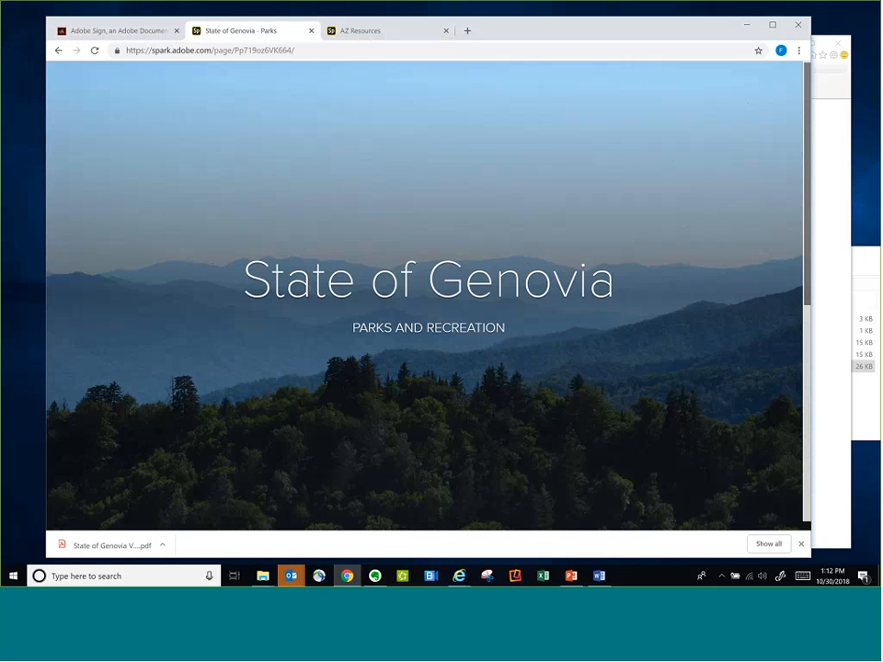
scroll(309, 289, "down", 1)
scroll(309, 288, "up", 1)
scroll(309, 288, "down", 1)
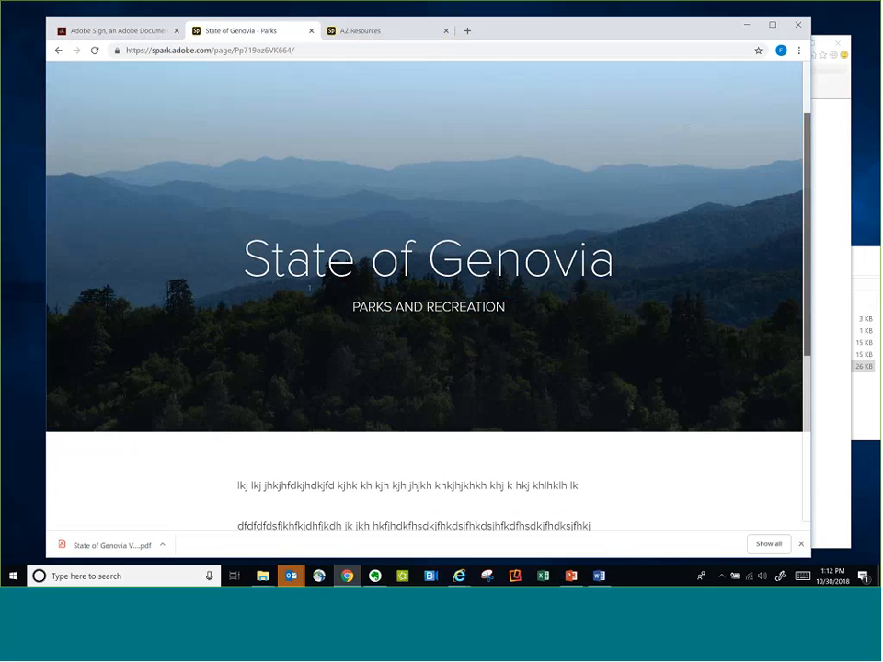
scroll(309, 288, "down", 1)
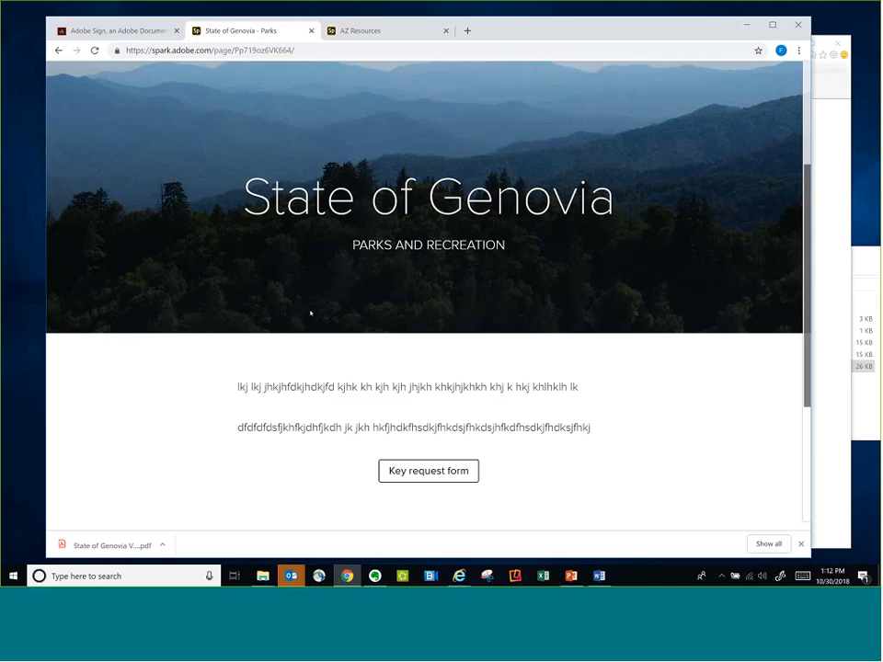
scroll(307, 320, "down", 1)
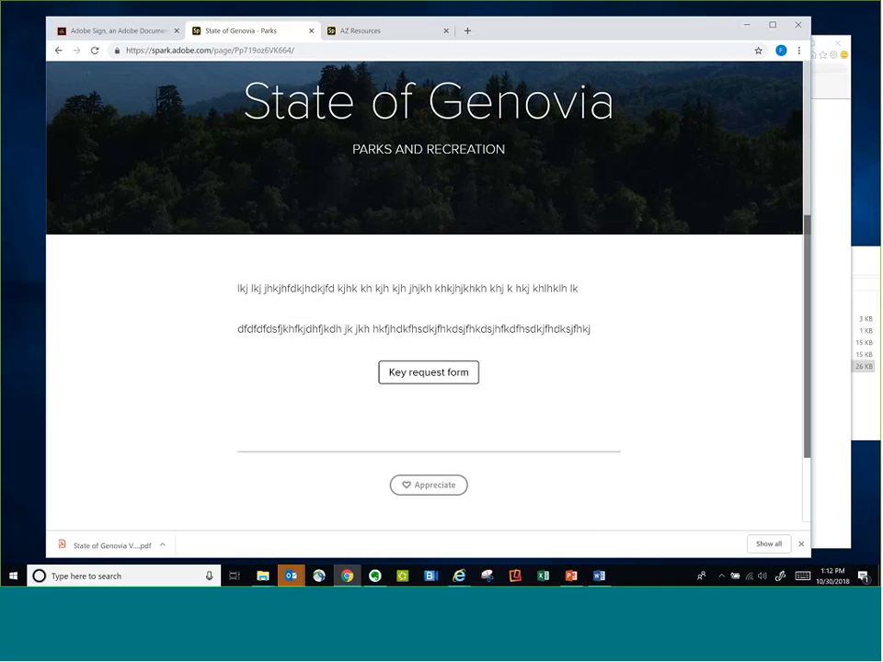
scroll(602, 314, "up", 2)
scroll(546, 343, "down", 1)
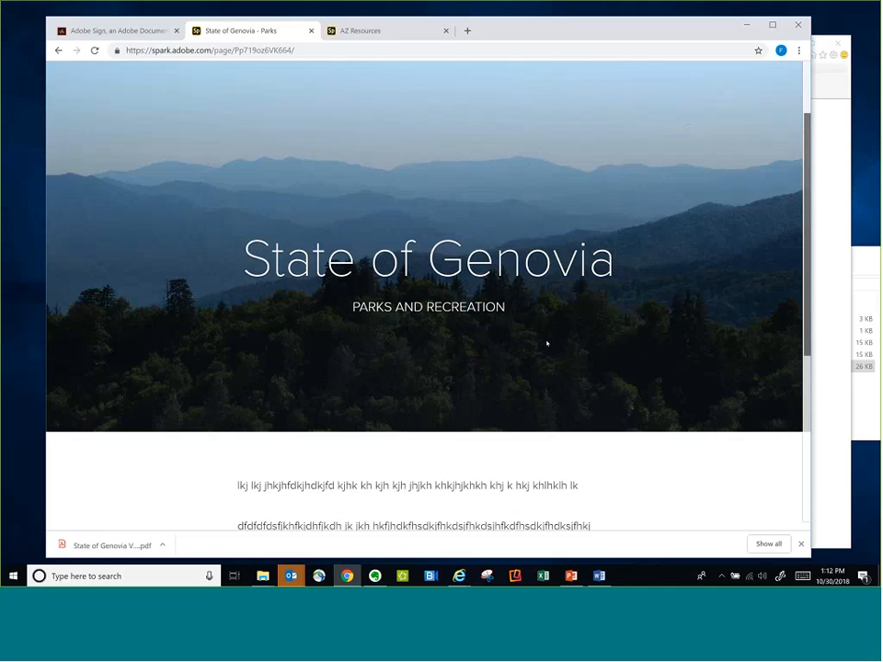
scroll(546, 343, "down", 2)
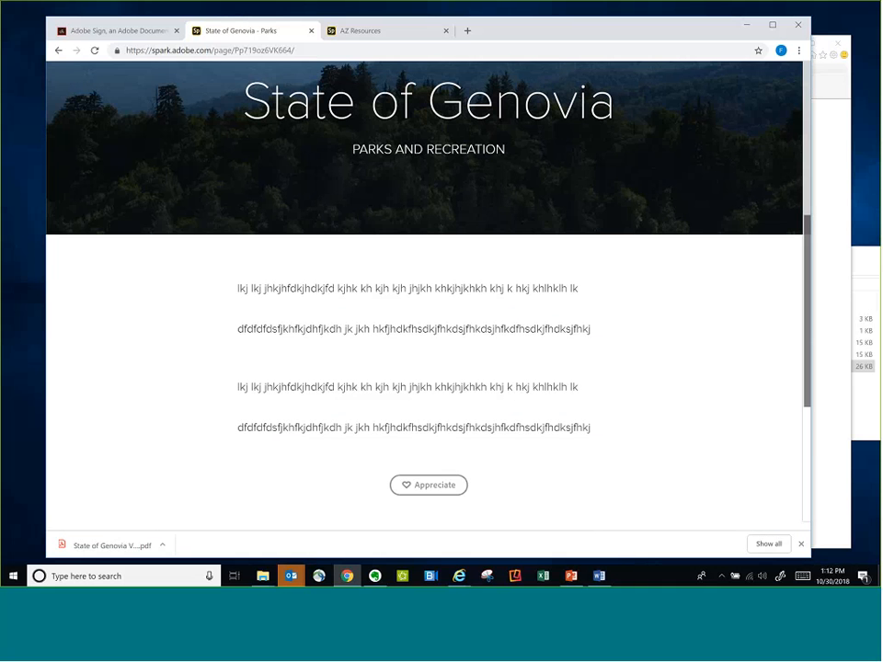
left_click(435, 373)
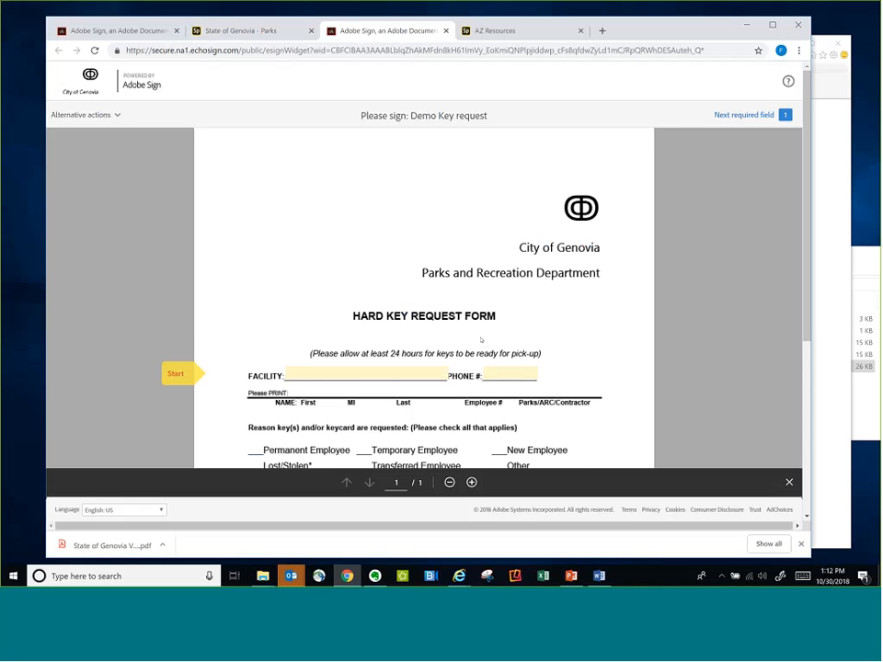
Fill in the hard key request form with "fghgfhgf" as the facility and a phone number
scroll(480, 340, "down", 1)
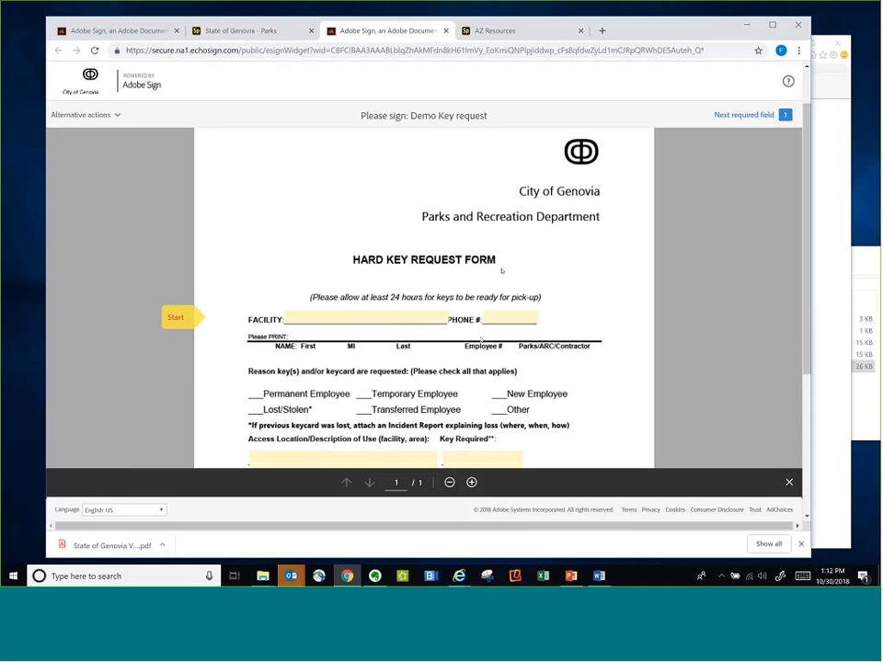
left_click(422, 316)
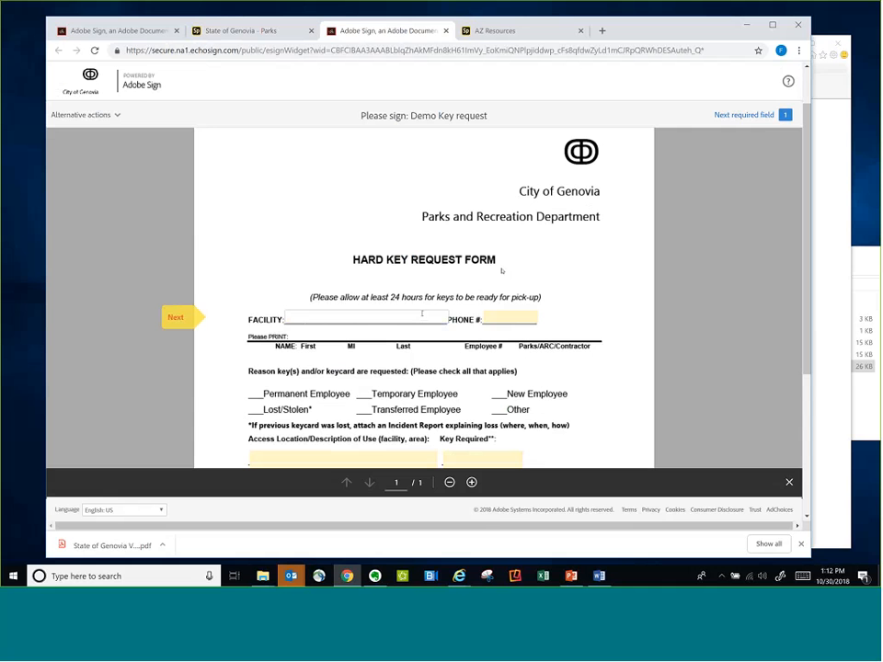
type("fghgfhgf")
left_click(497, 315)
type("546546546")
Preview the requesting employee's signature entry, close it without applying, and look over the filled key request form
scroll(497, 315, "down", 4)
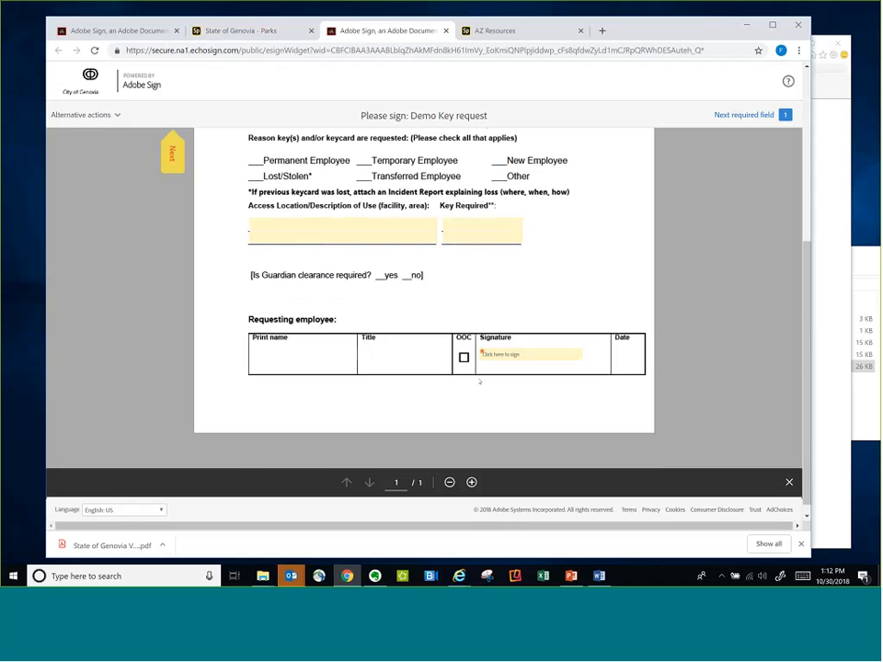
left_click(519, 351)
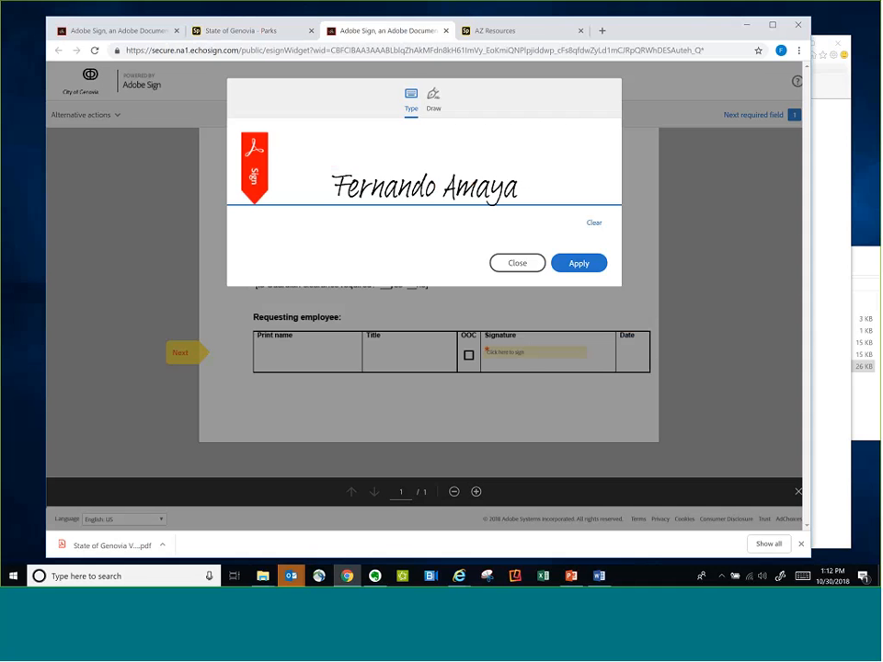
left_click(522, 263)
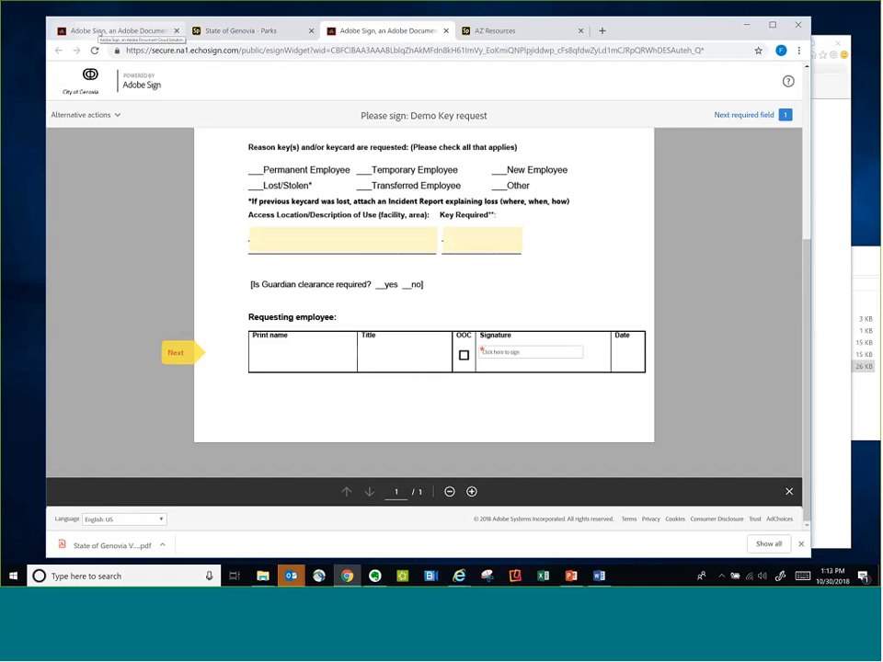
scroll(461, 322, "up", 5)
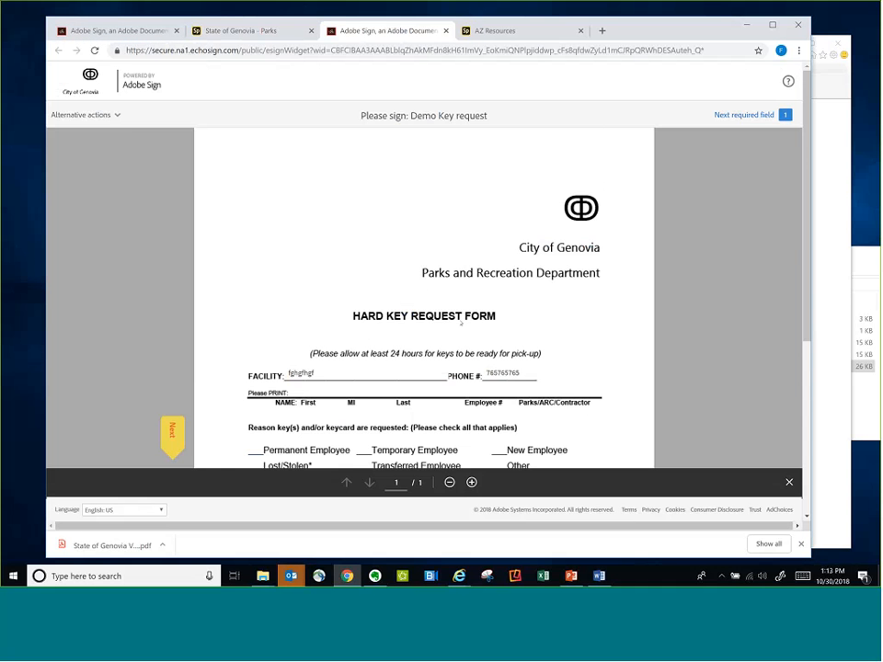
scroll(461, 321, "down", 2)
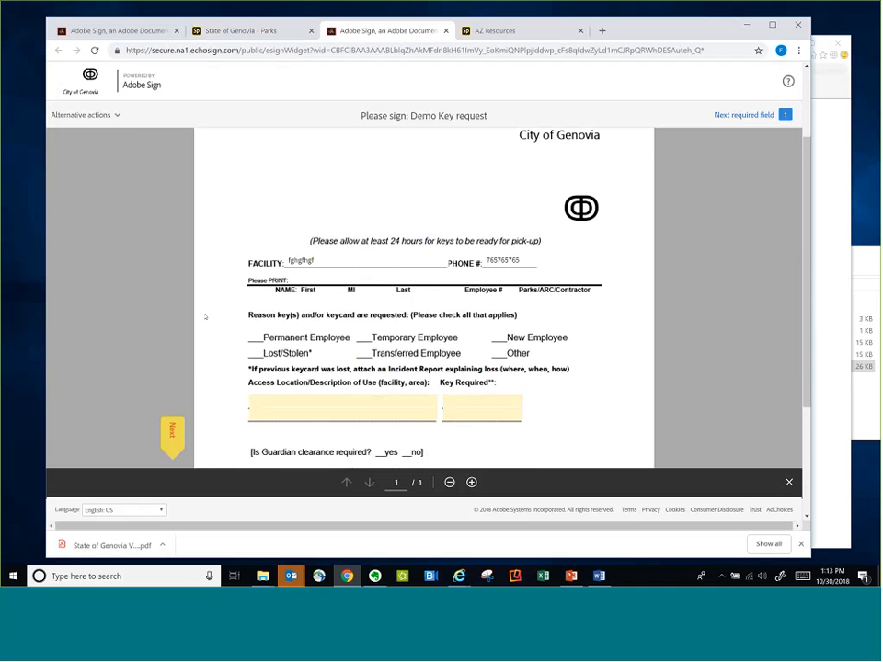
scroll(205, 318, "down", 1)
Return to the Adobe Sign account's dashboard and reopen the Create Widget form
left_click(120, 31)
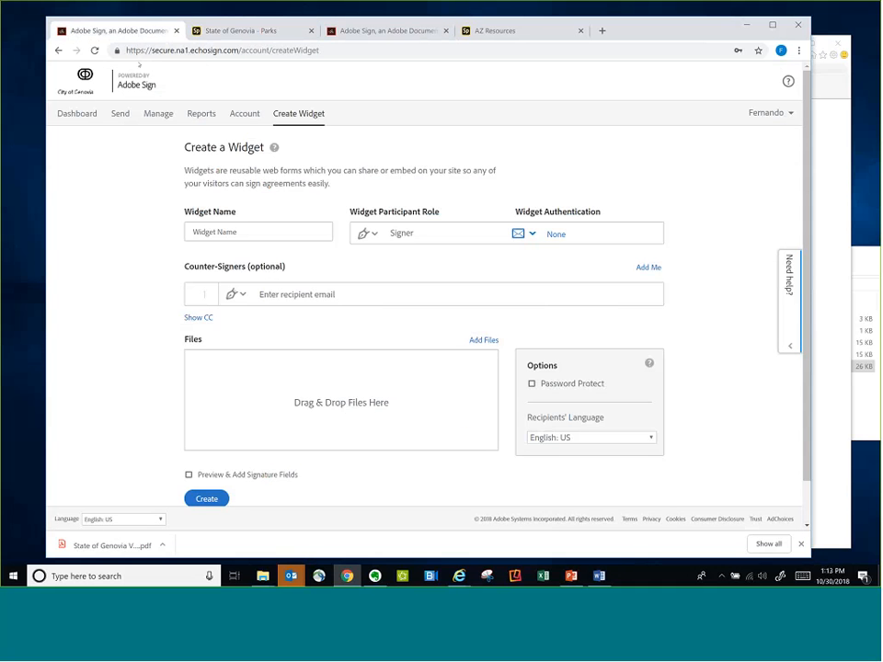
left_click(83, 114)
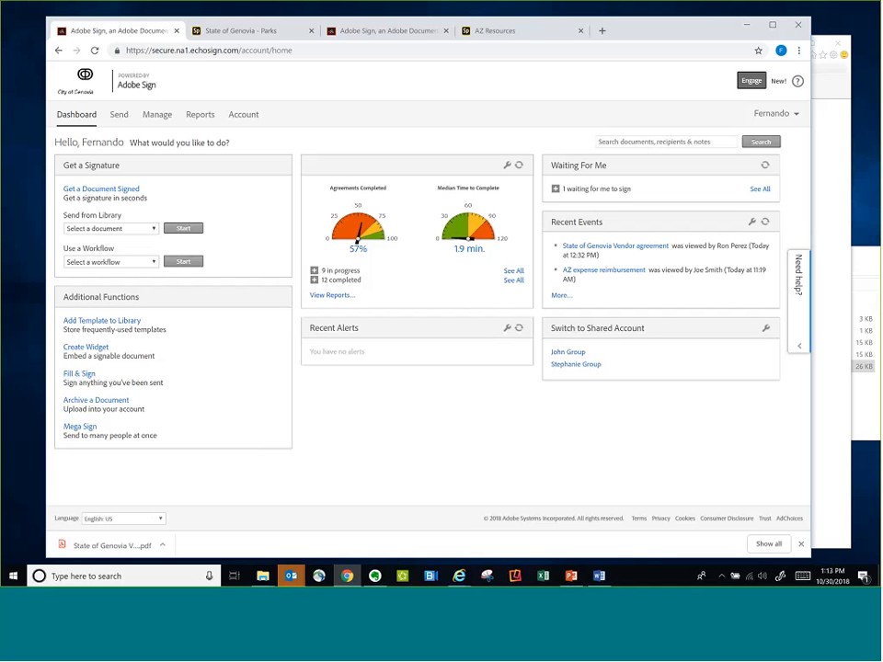
left_click(70, 374)
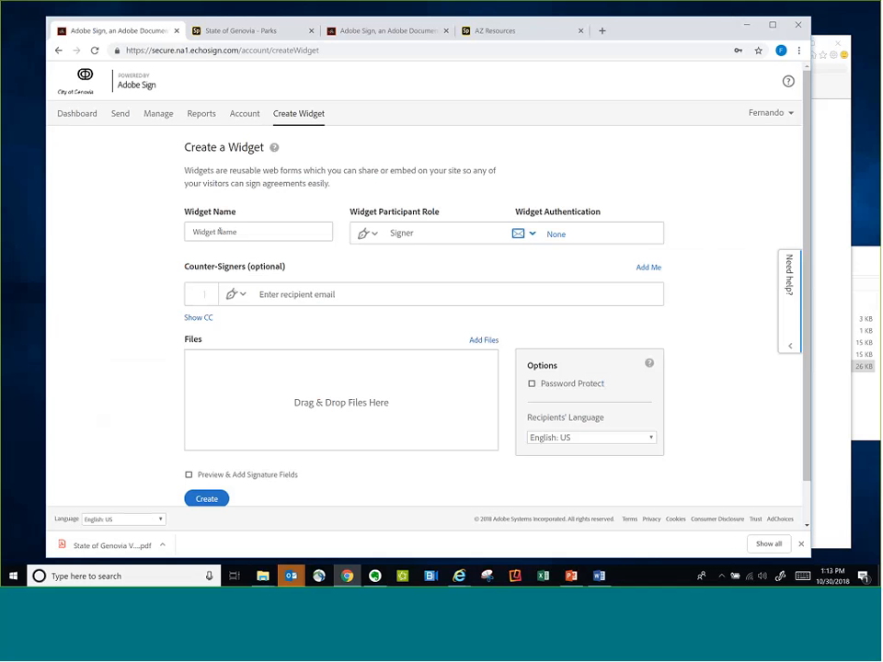
Name the widget "AZ test widget usage policy"
left_click(219, 232)
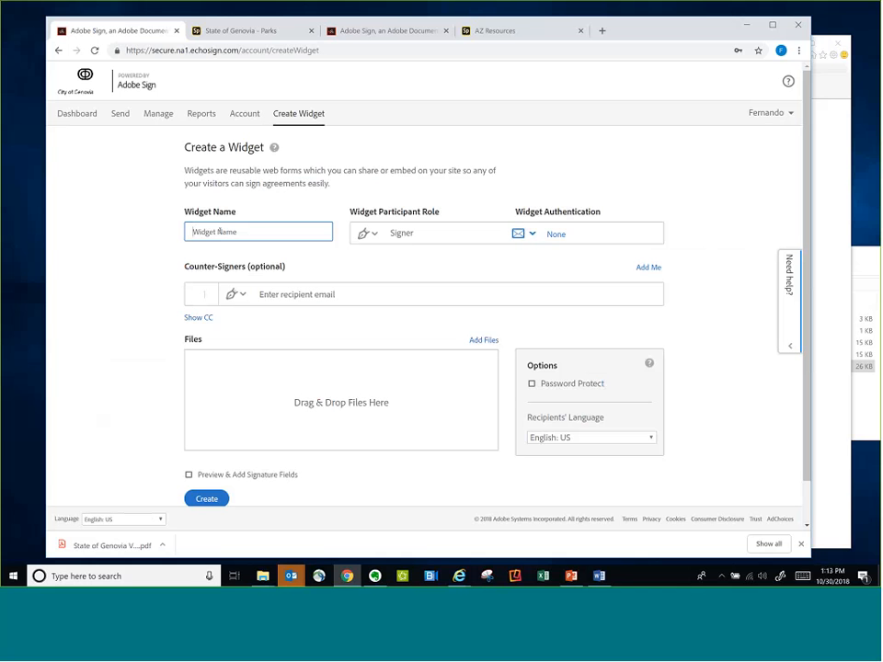
type("AZ test widget usage policy")
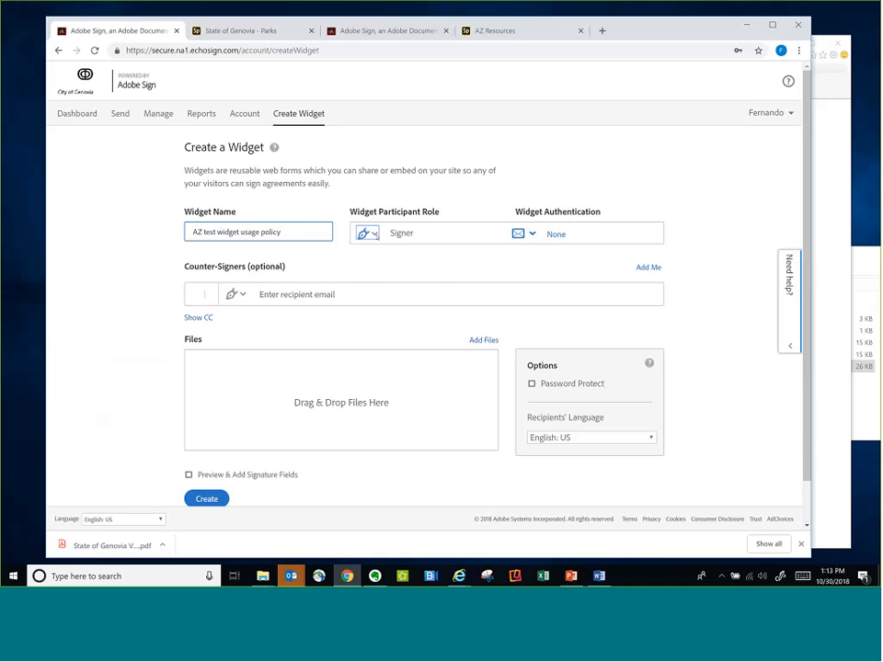
Choose Signer as the widget participant role and None as the widget authentication
left_click(367, 233)
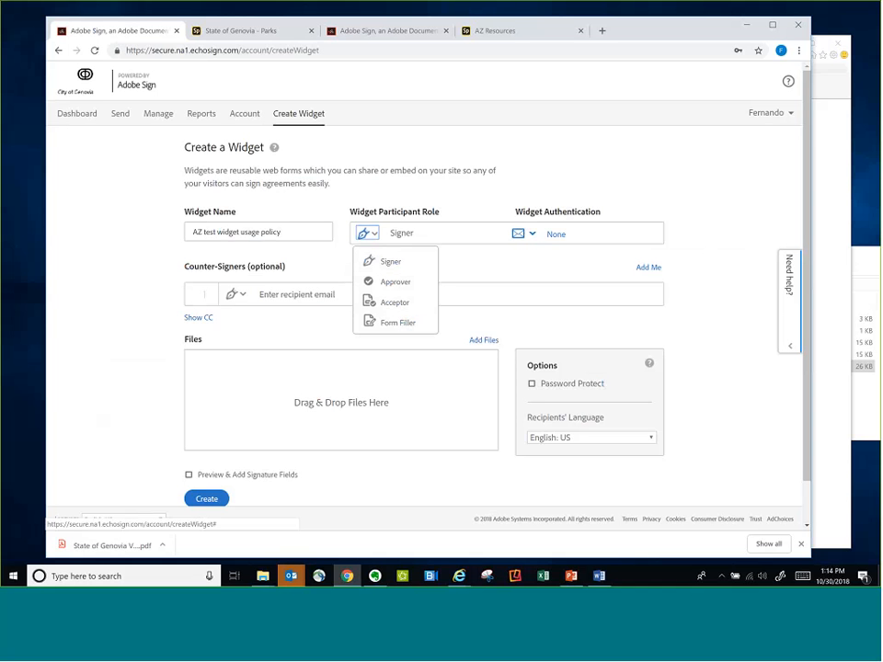
left_click(387, 265)
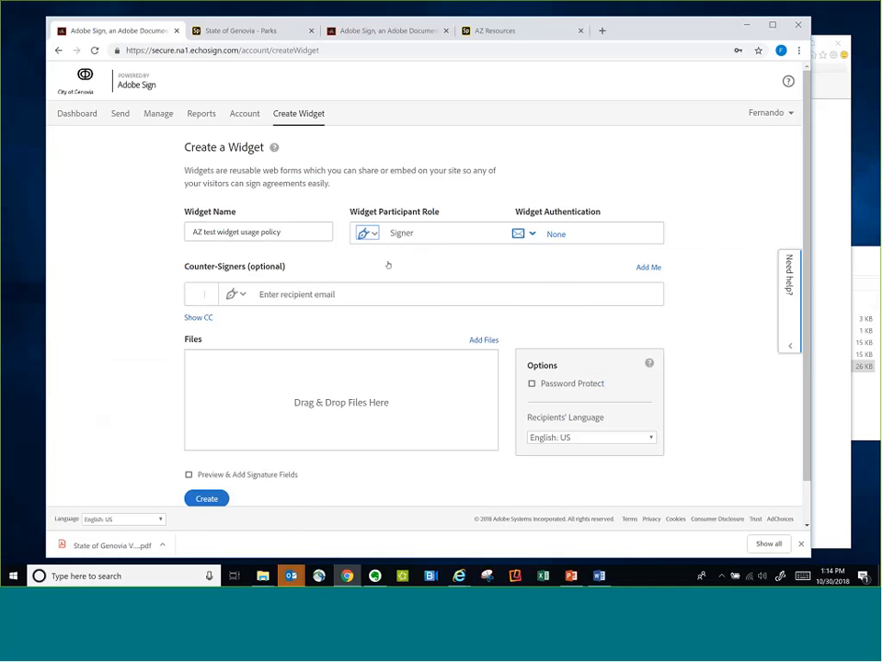
left_click(518, 235)
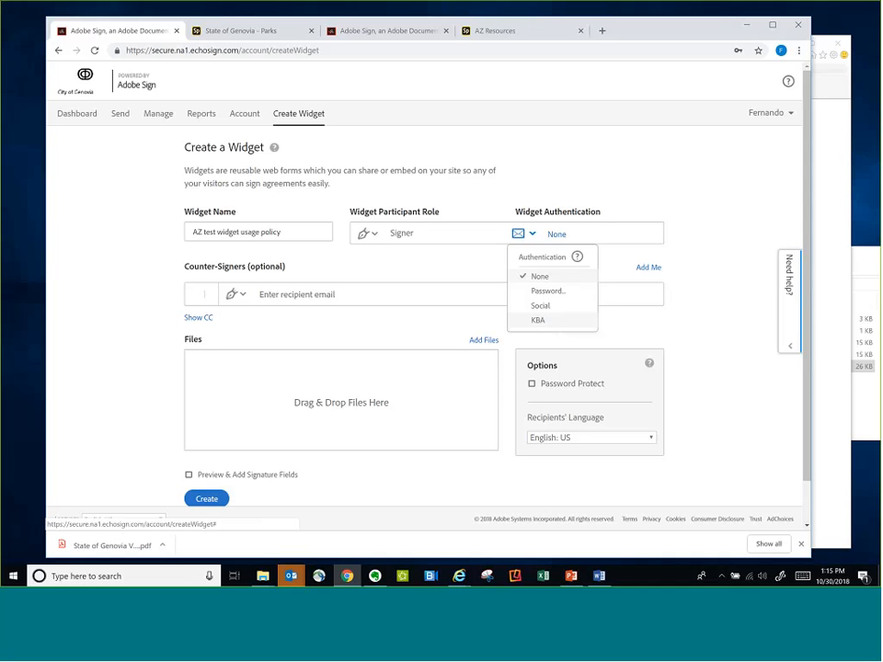
left_click(547, 276)
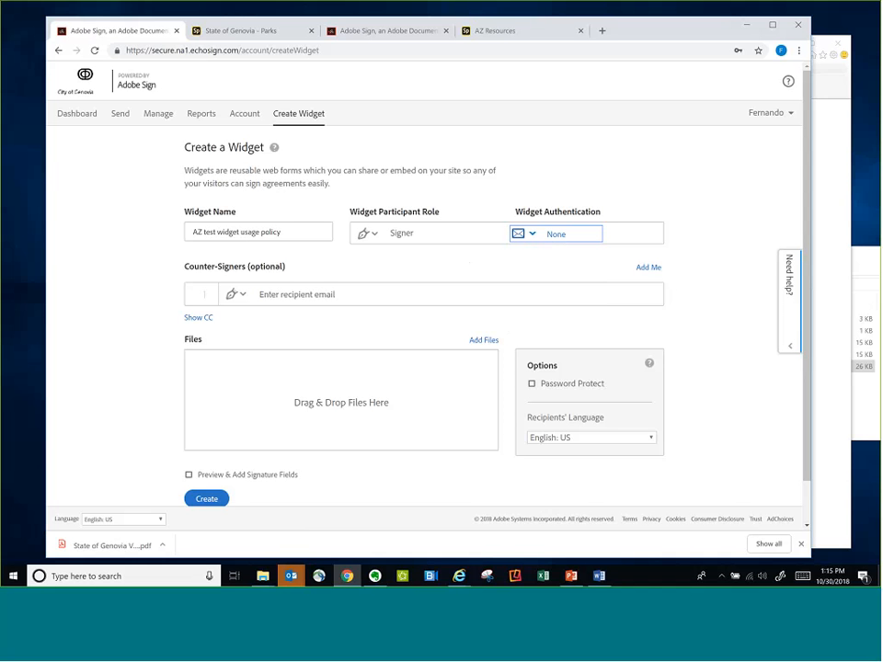
Add two counter-signers, using the second and third suggested e-mail addresses that match "adobe"
left_click(266, 302)
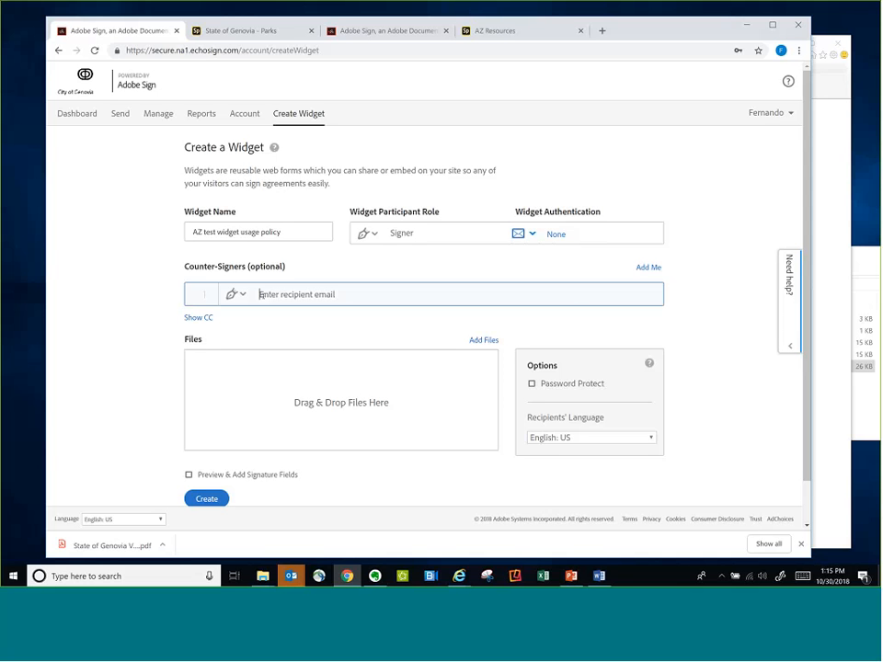
type("a")
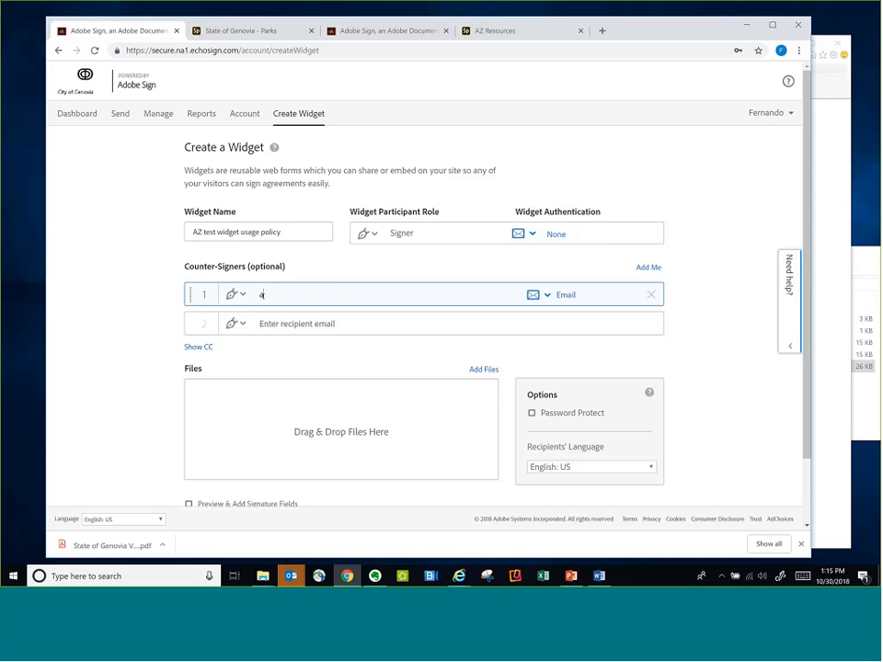
type("dobe")
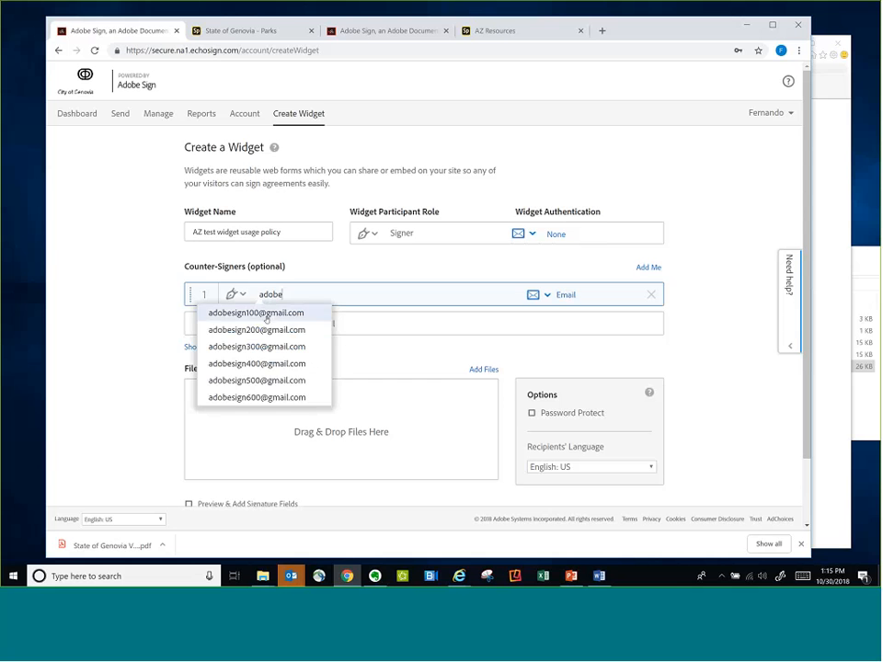
left_click(257, 330)
type("a")
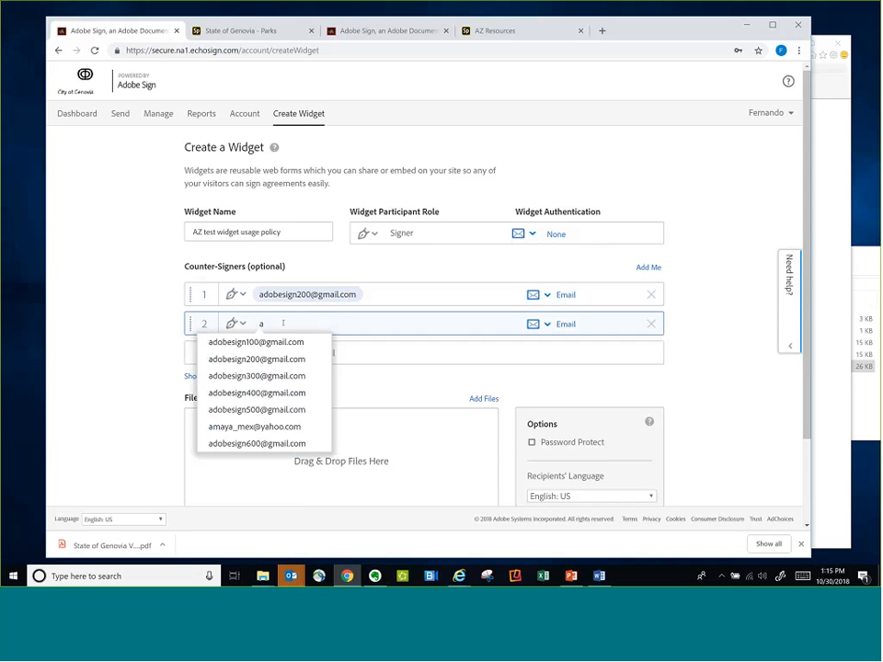
type("dobe")
left_click(279, 376)
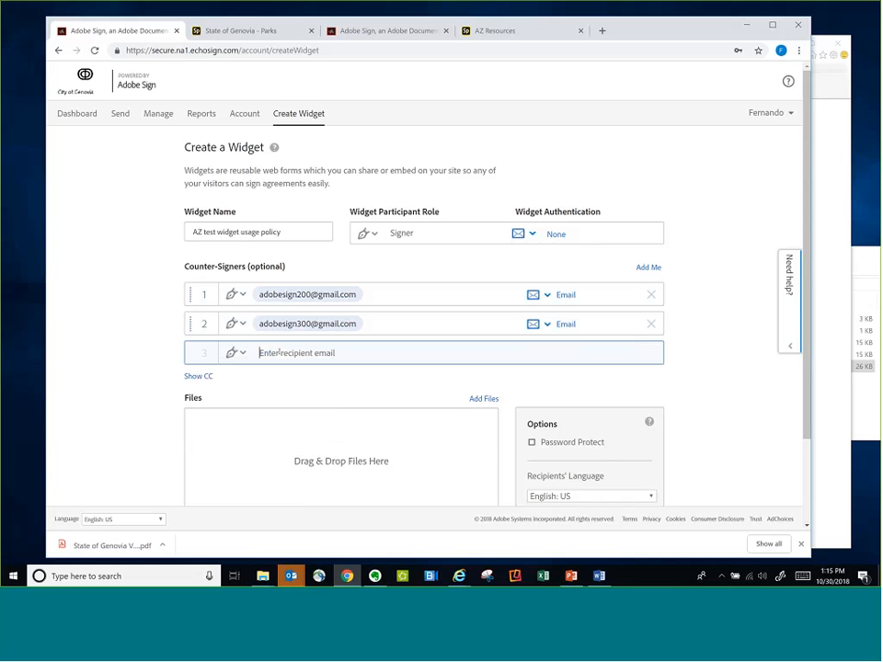
Check the first counter-signer's role options, then add a third counter-signer using the fourth suggested e-mail address matching "adobe"
left_click(236, 294)
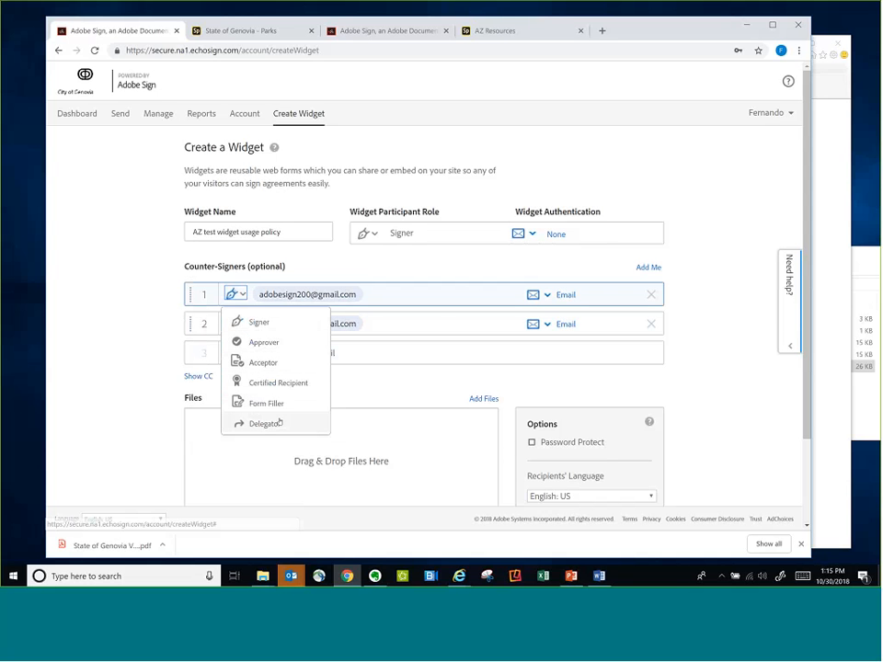
left_click(154, 331)
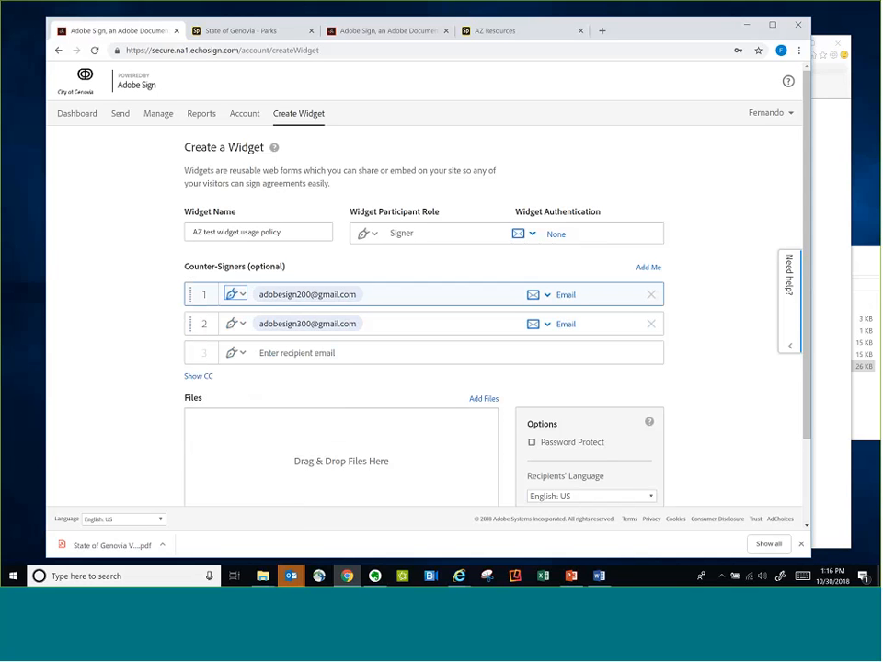
left_click(264, 353)
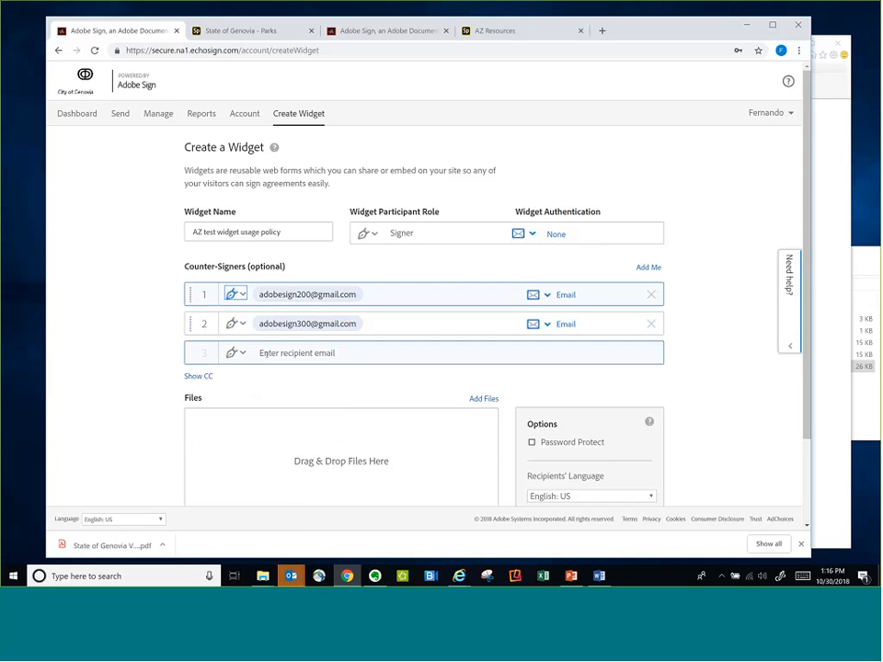
type("adobe")
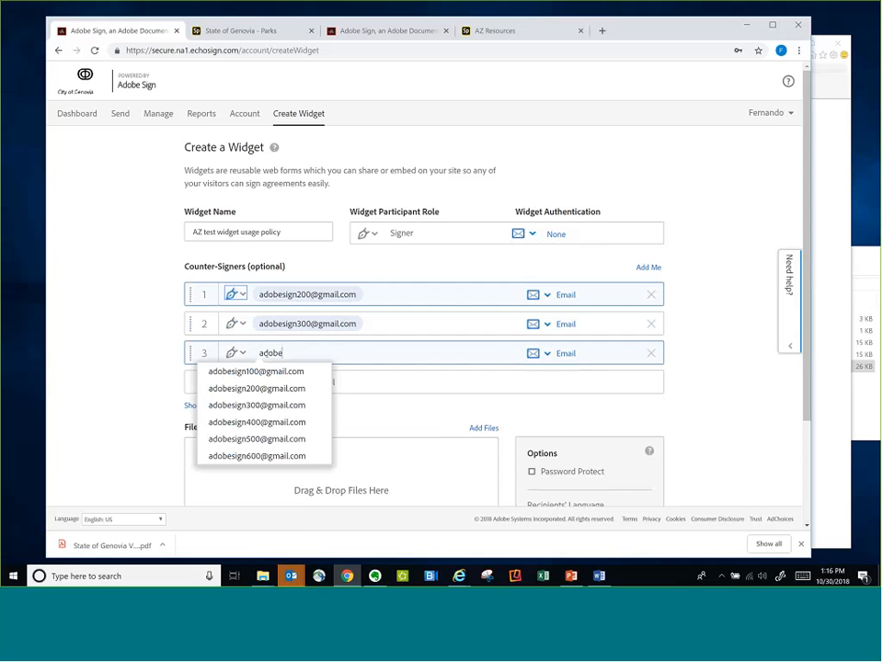
key("Down")
key("Down")
key("Down")
key("Down")
key("Return")
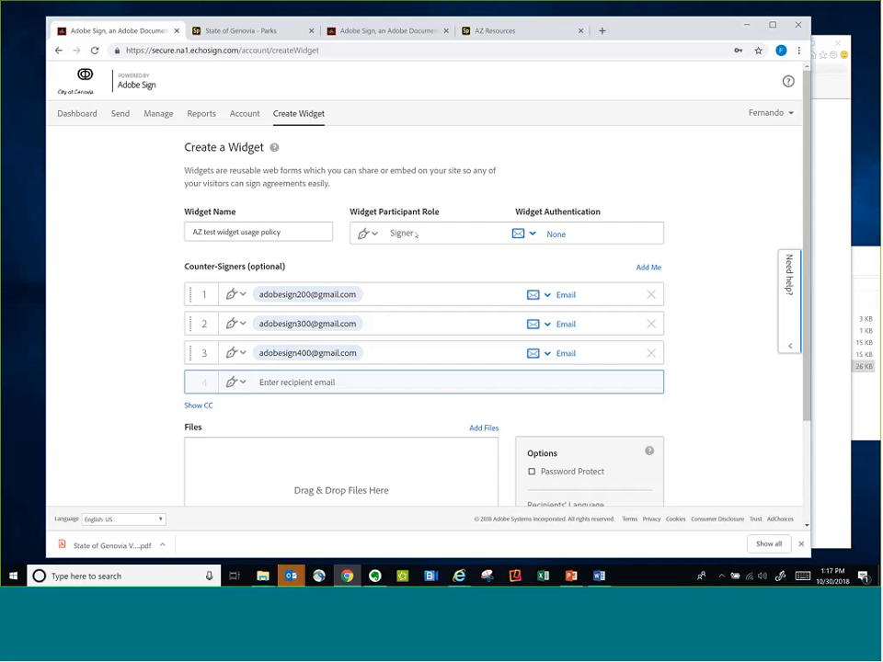
Remove all three counter-signers from the widget
left_click(650, 353)
left_click(650, 324)
left_click(650, 295)
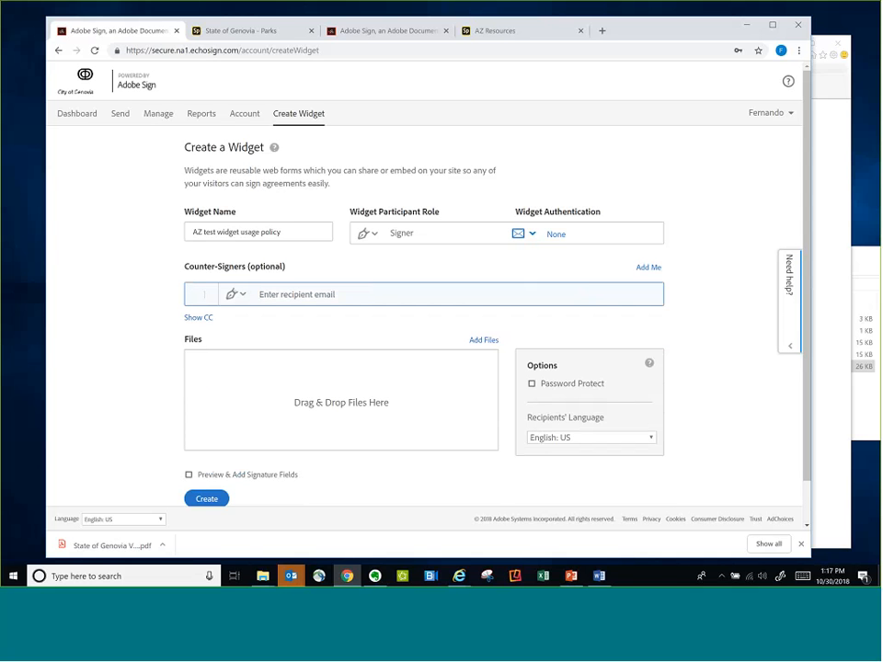
Add the "State of Genovia Internet usage policy" document from the "State of Genovia - demo" folder to the widget's files
left_click(266, 572)
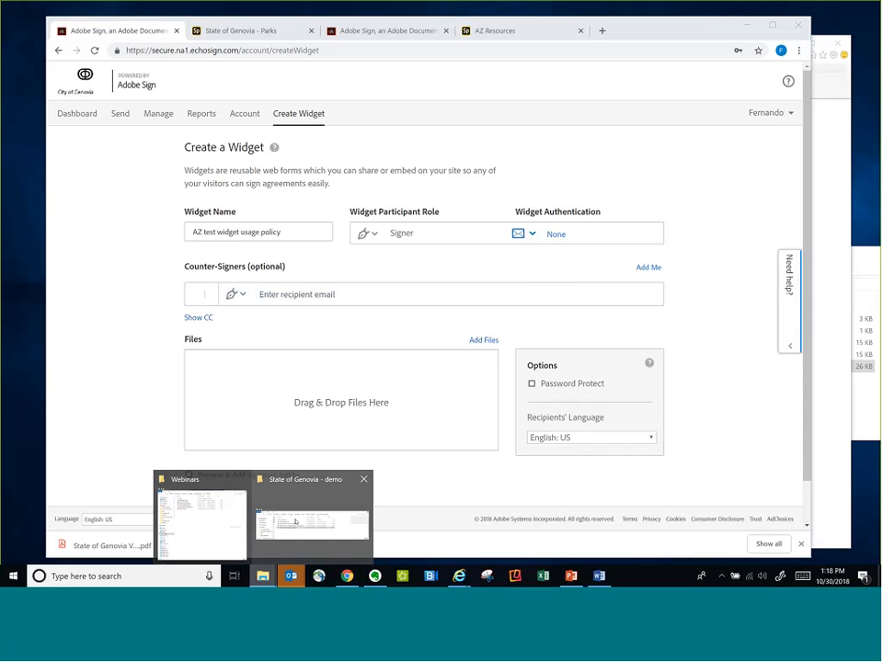
left_click(295, 522)
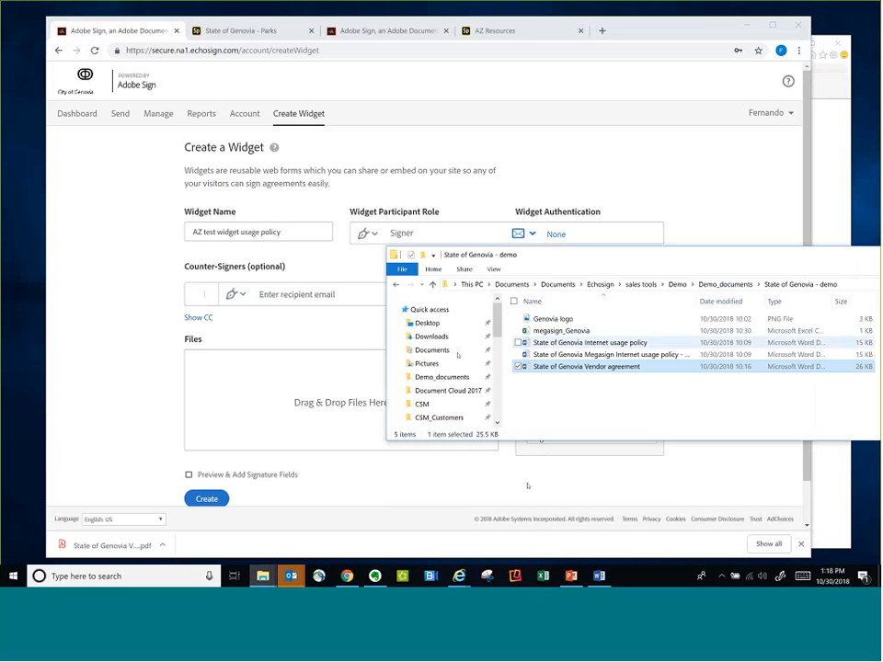
left_click_drag(589, 342, 222, 431)
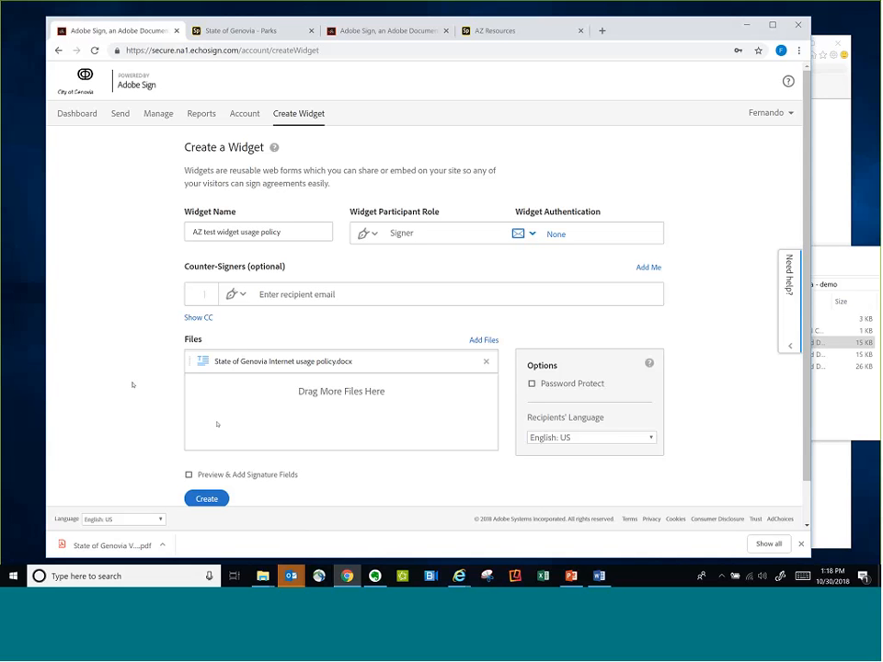
Enable Preview & Add Signature Fields and create the widget
left_click(294, 474)
left_click(213, 499)
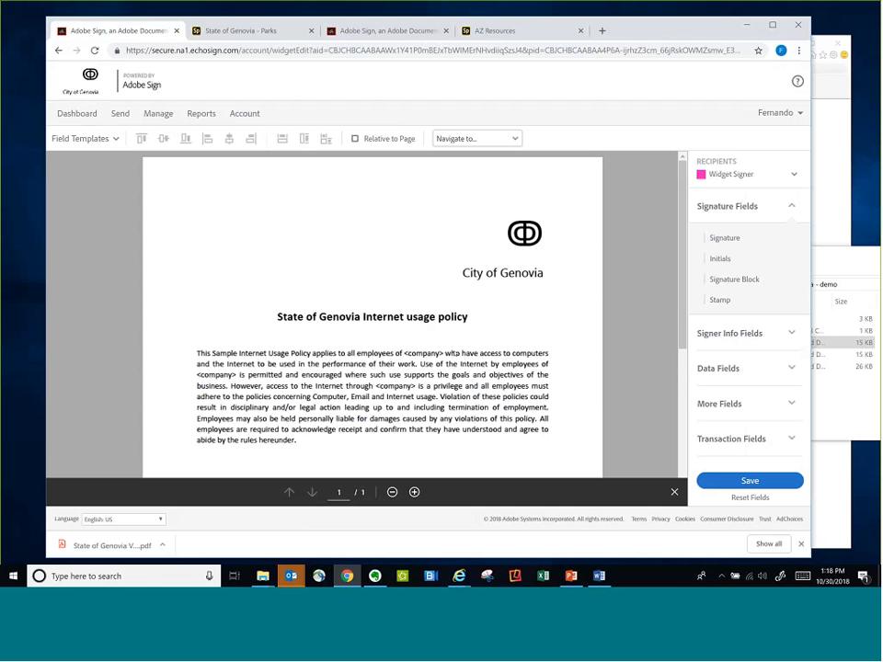
Place a Name field above the Employee Name label and a Date field above the Date label
scroll(453, 354, "down", 3)
scroll(453, 354, "up", 2)
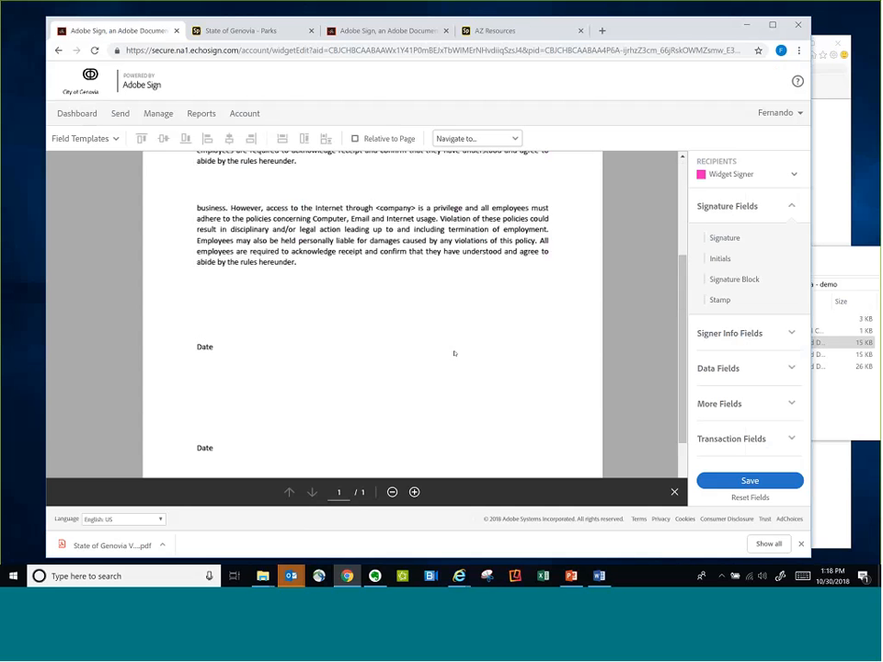
scroll(456, 360, "down", 2)
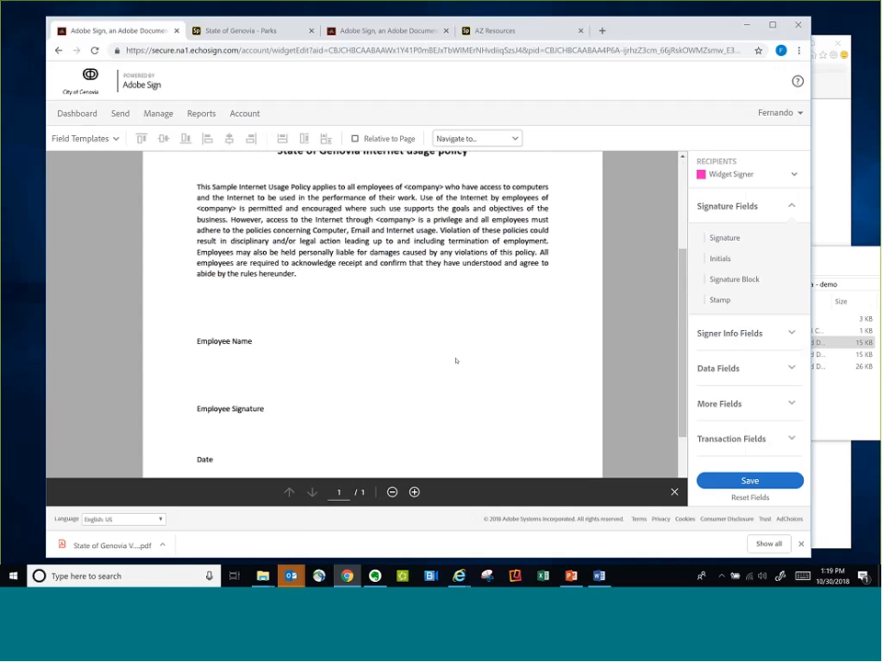
scroll(457, 361, "down", 1)
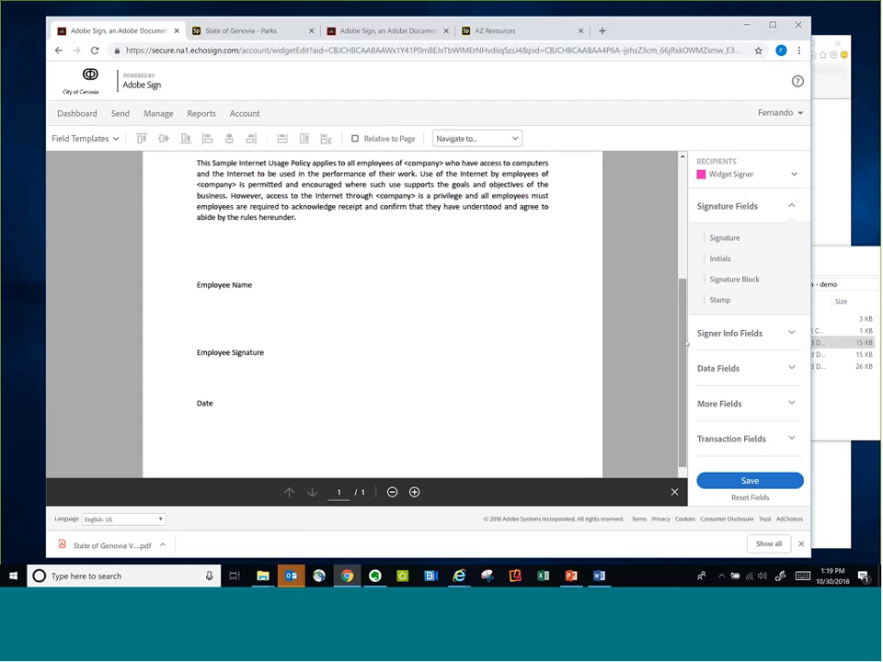
left_click(792, 334)
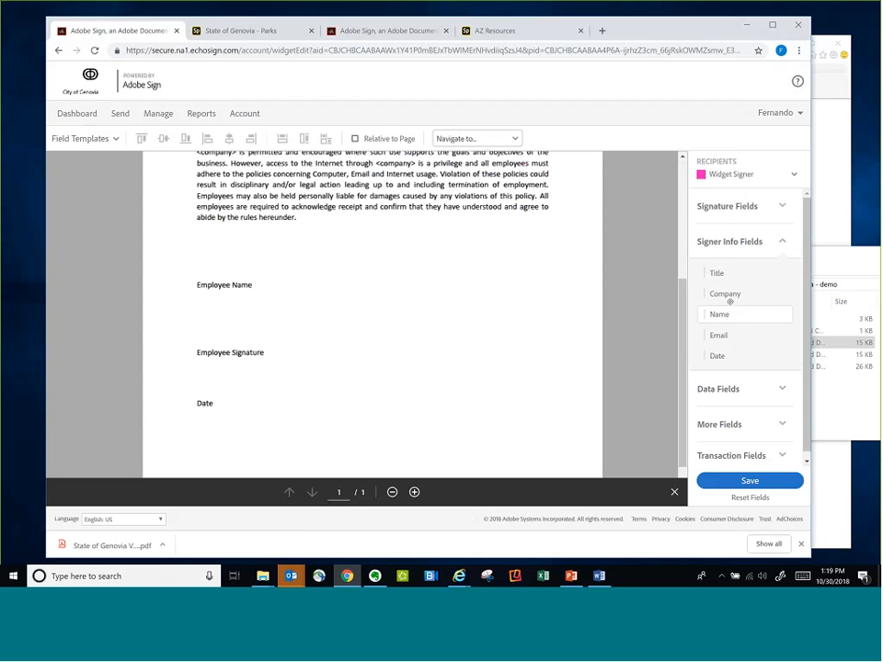
left_click_drag(729, 301, 199, 278)
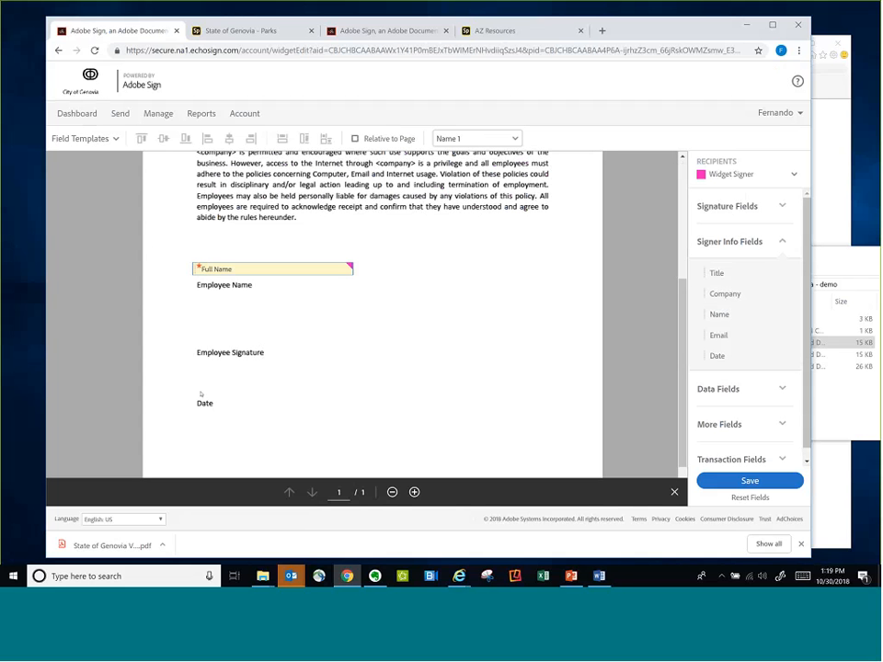
left_click_drag(200, 392, 200, 392)
Place a Signature field above the Employee Signature label and save the widget
left_click(770, 208)
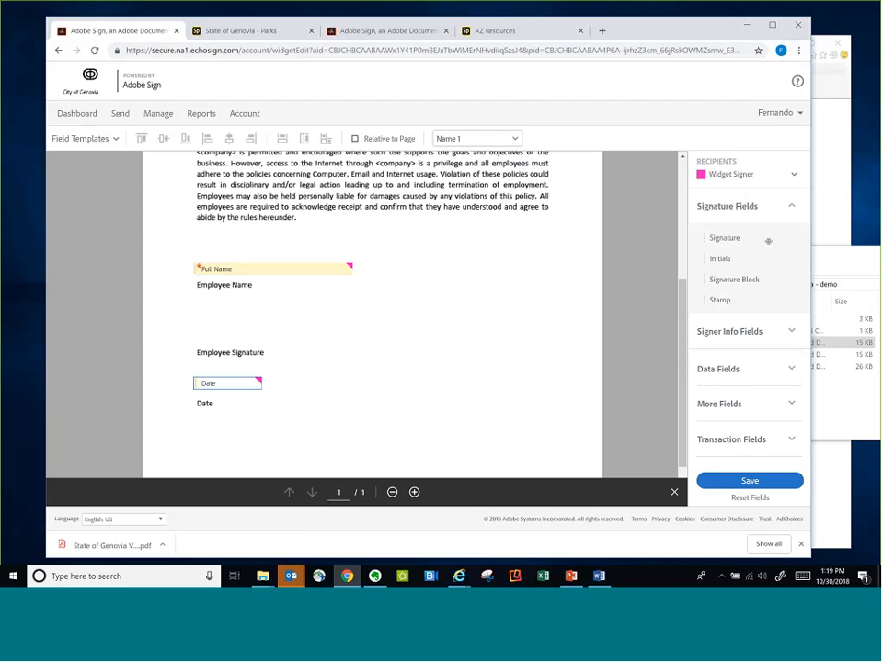
left_click_drag(768, 241, 193, 325)
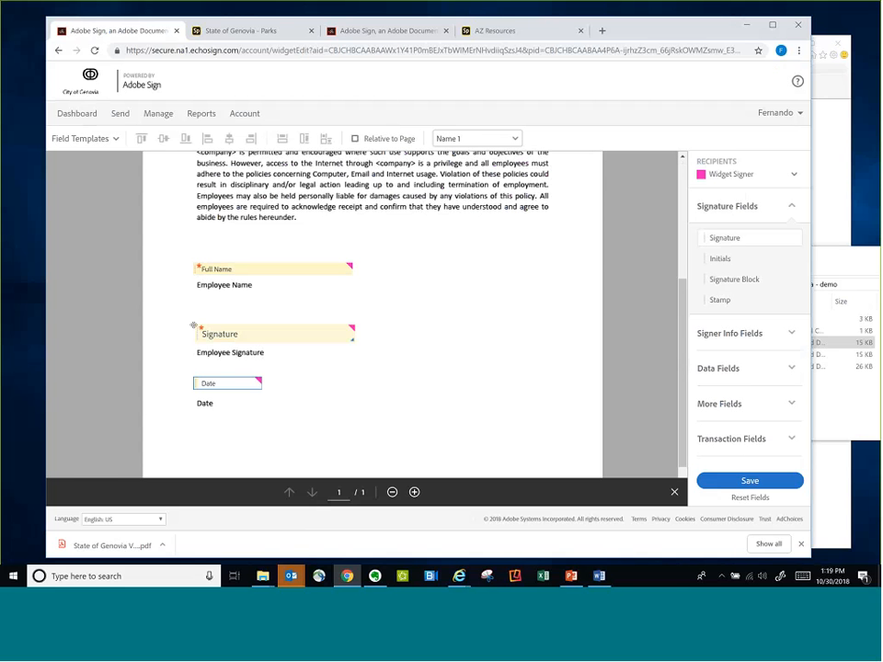
left_click(745, 479)
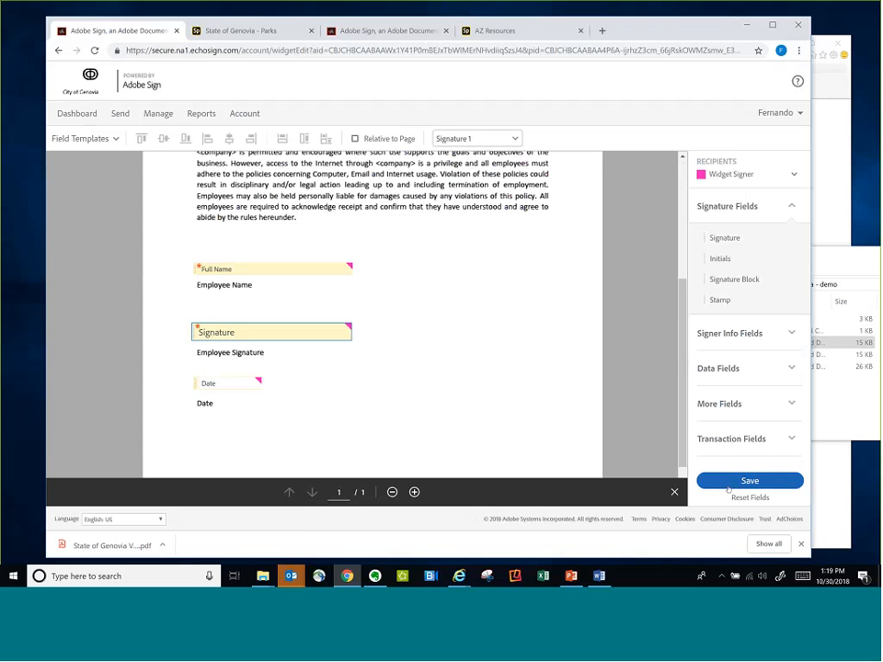
left_click(741, 479)
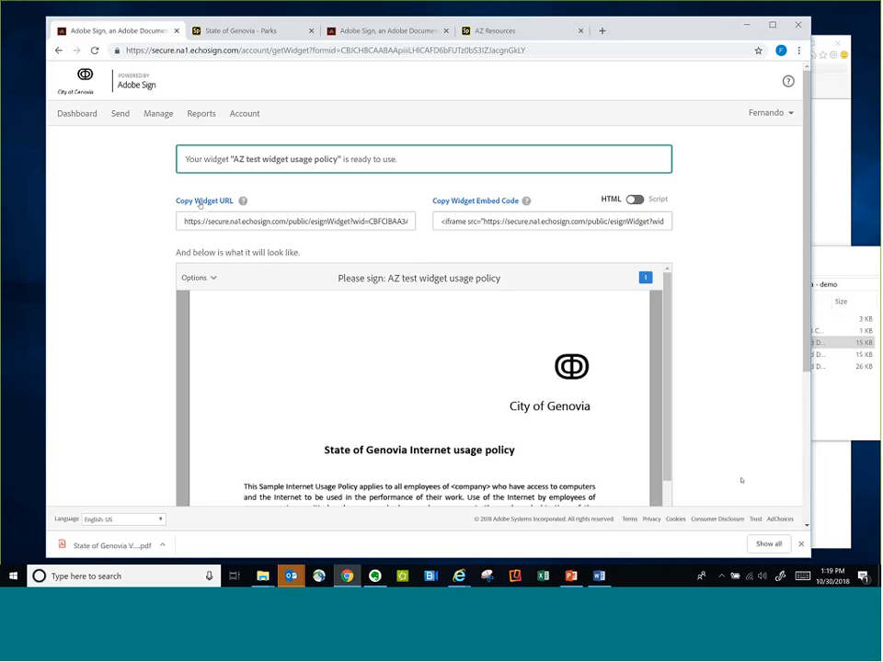
Highlight part of the widget's embed code and look over the State of Genovia Parks page with its Key request form link
left_click_drag(468, 222, 533, 222)
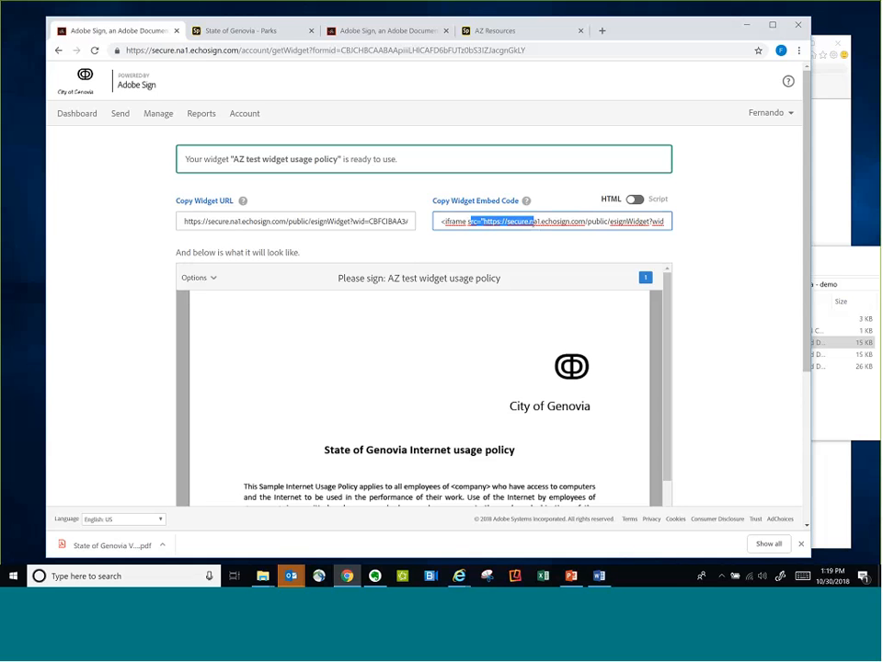
key("ctrl+Tab")
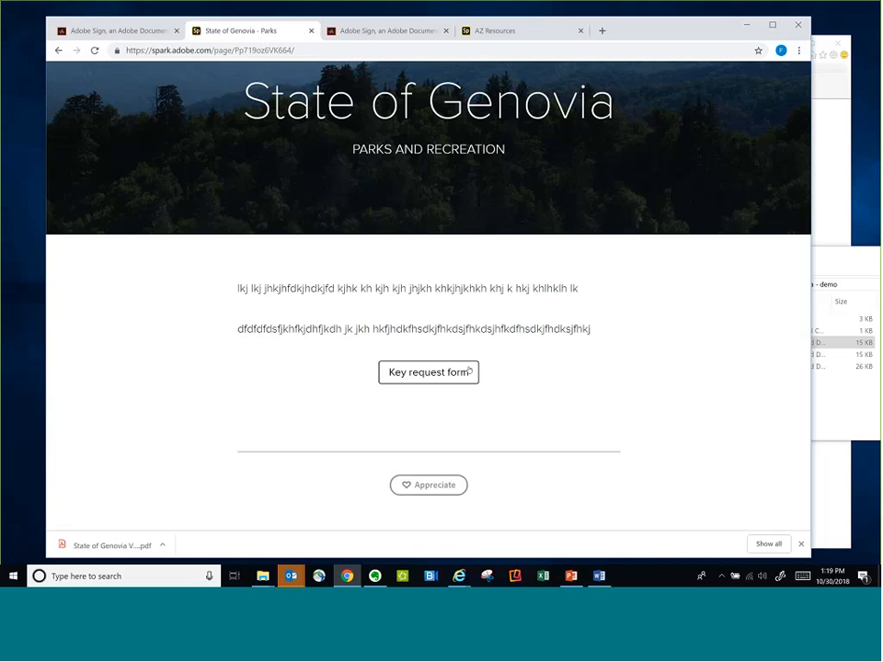
scroll(469, 370, "up", 5)
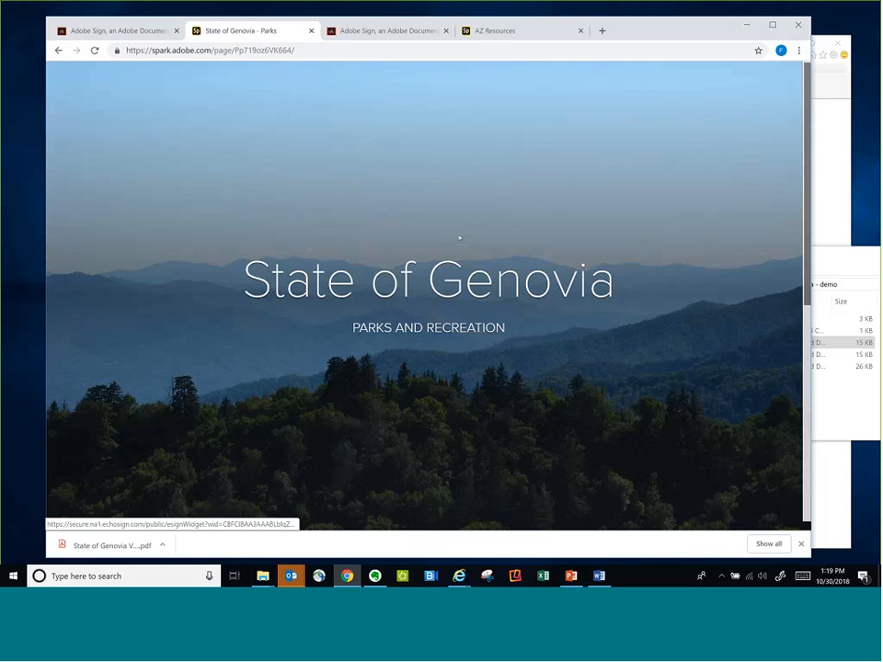
scroll(451, 335, "down", 2)
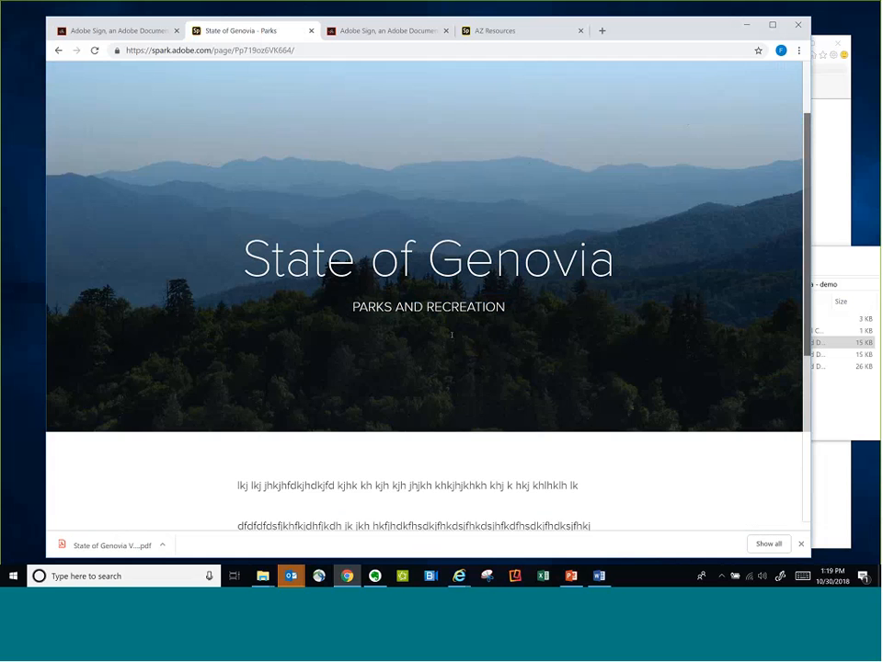
scroll(452, 335, "down", 1)
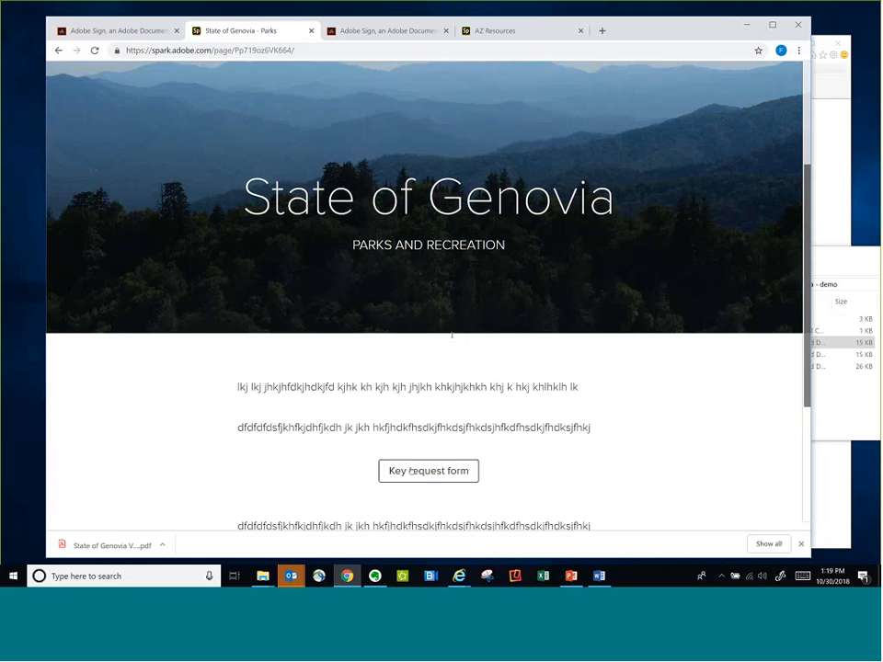
Copy the widget URL from the Adobe Sign page and open it in a new browser tab
left_click(143, 32)
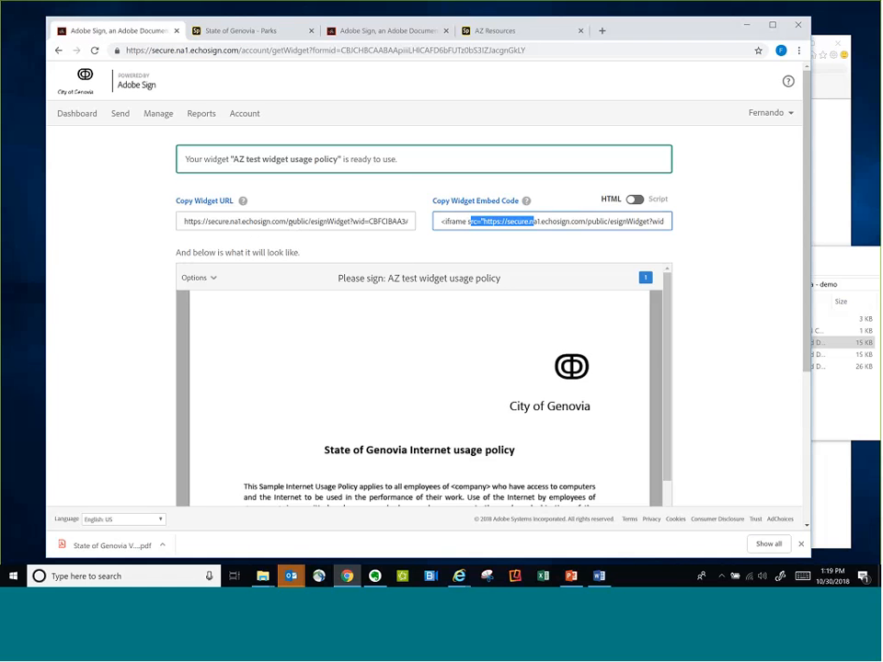
triple_click(291, 222)
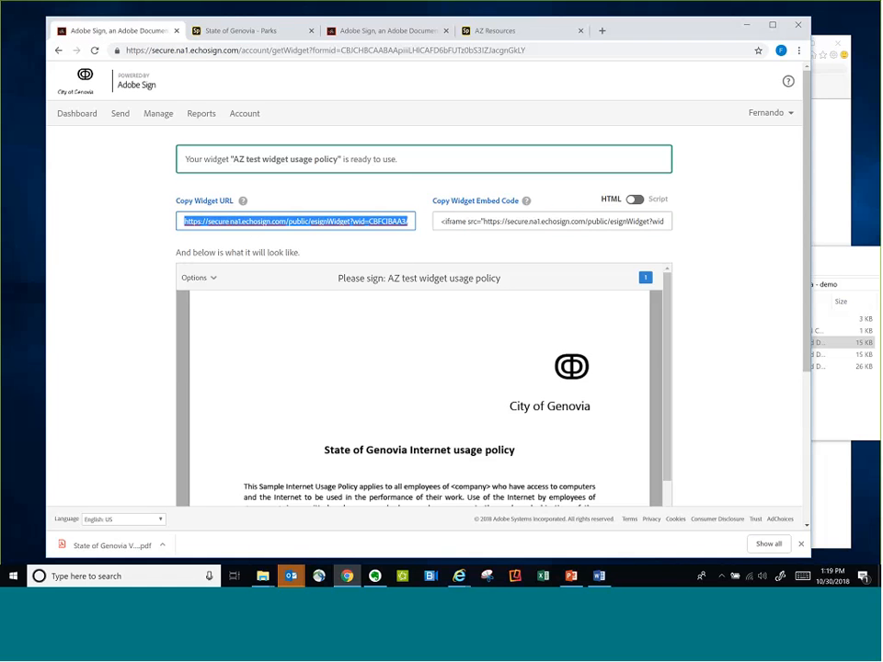
right_click(228, 223)
left_click(256, 264)
left_click(602, 31)
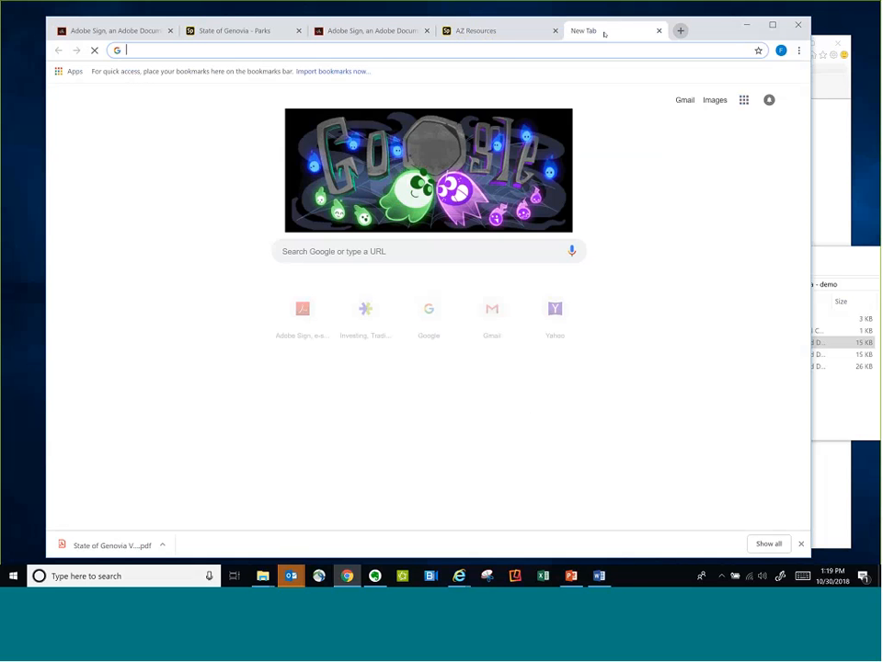
right_click(386, 50)
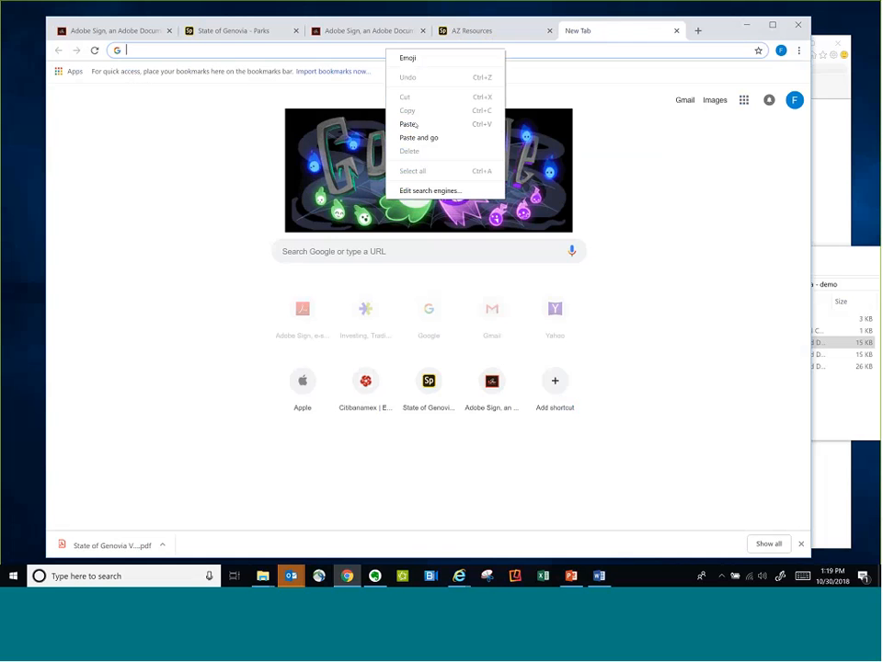
left_click(416, 137)
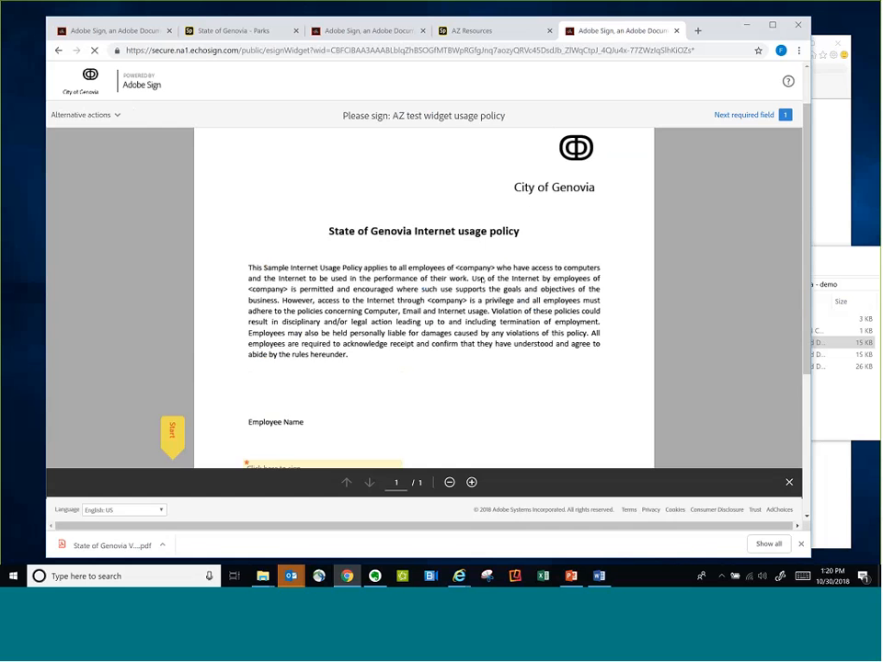
Apply the suggested typed signature to the Employee Signature field and check the filled-in policy document
left_click(347, 360)
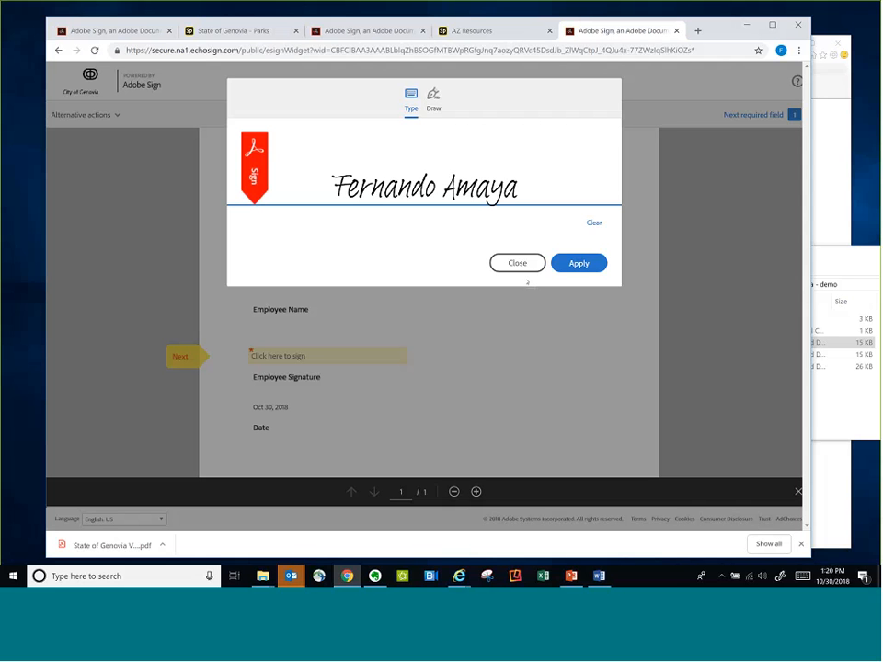
left_click(578, 263)
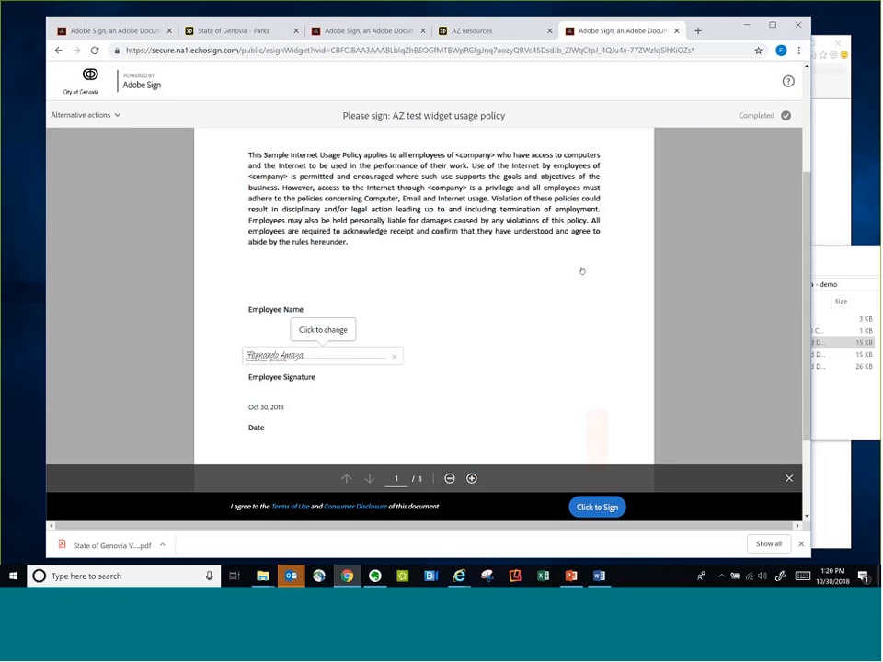
scroll(421, 293, "up", 1)
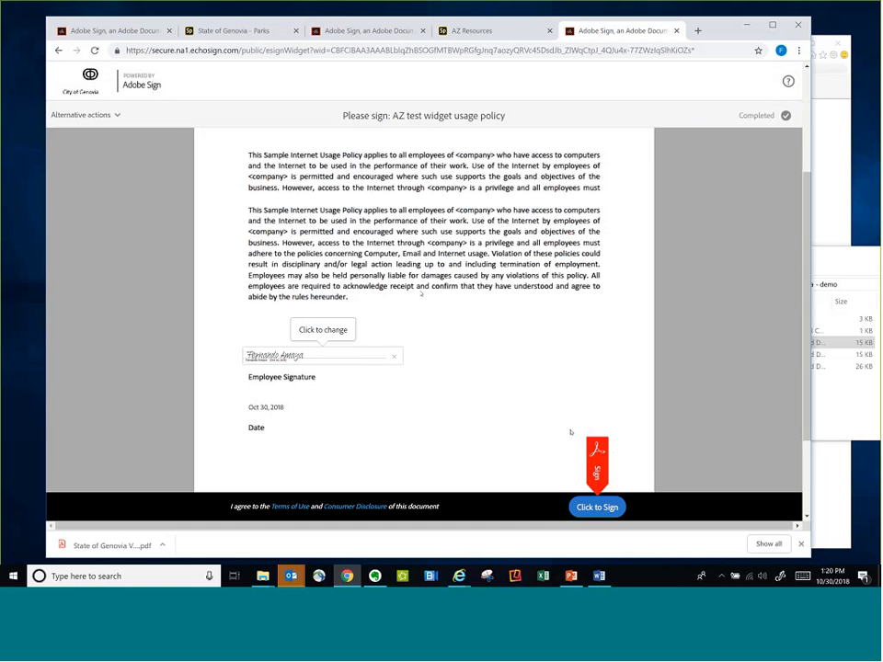
scroll(422, 293, "up", 1)
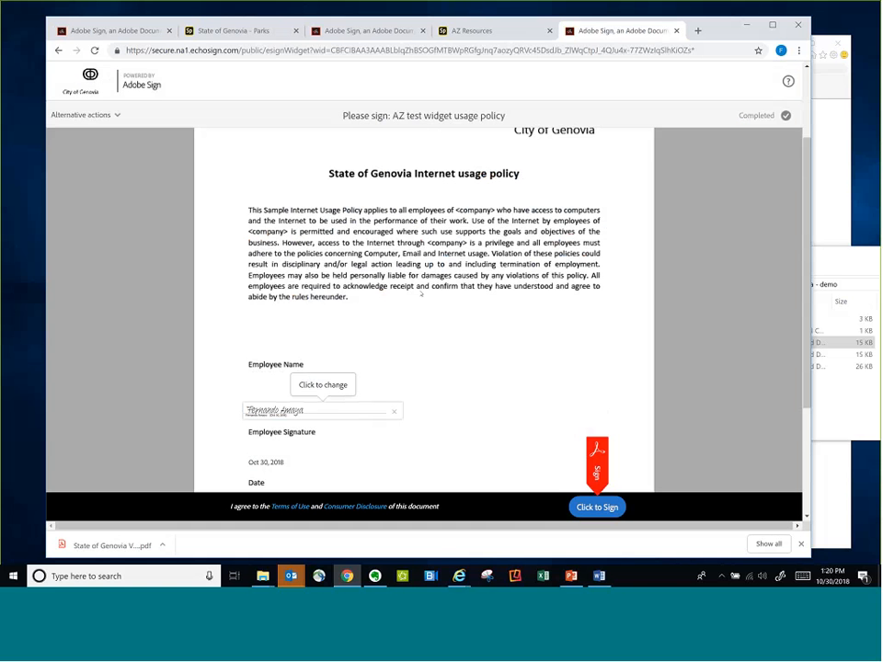
scroll(291, 406, "down", 1)
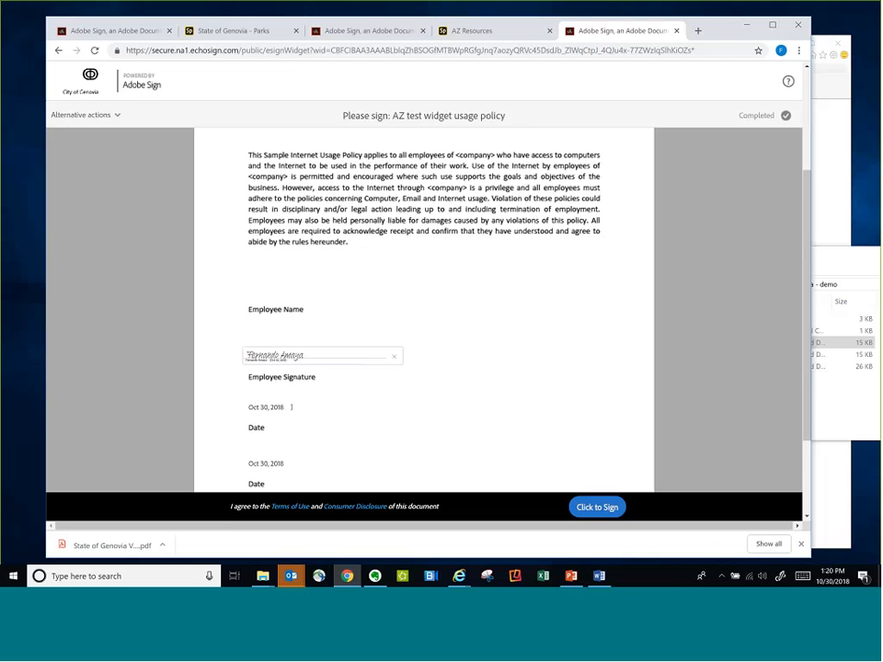
Submit the signed AZ test widget usage policy with the signer's email address
left_click(601, 513)
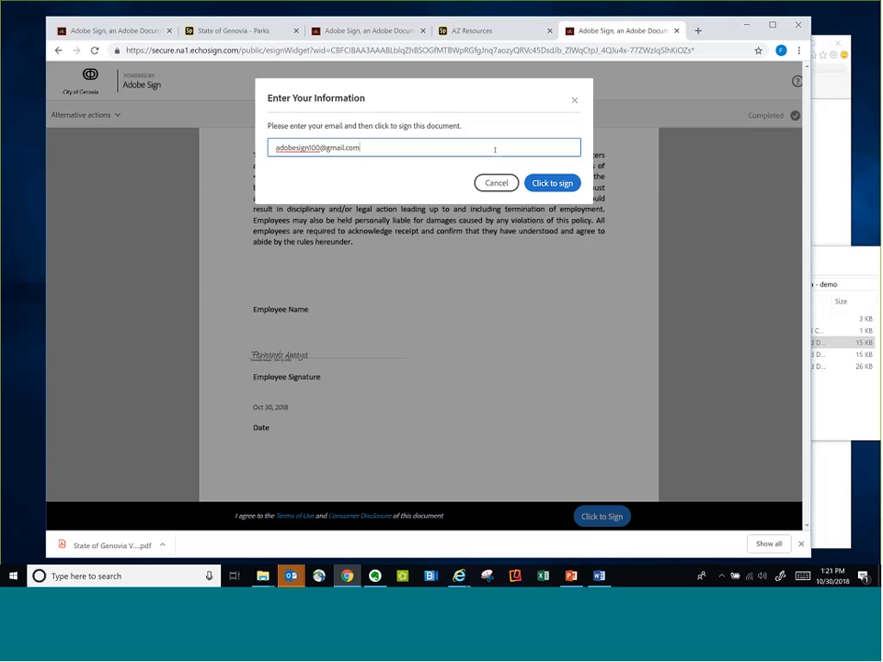
key("ctrl+a")
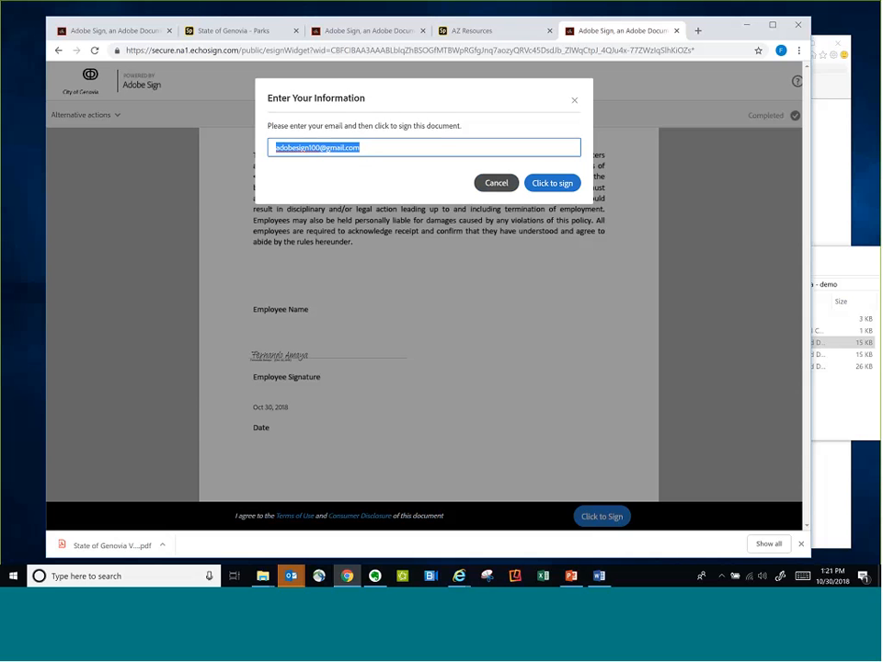
left_click(564, 183)
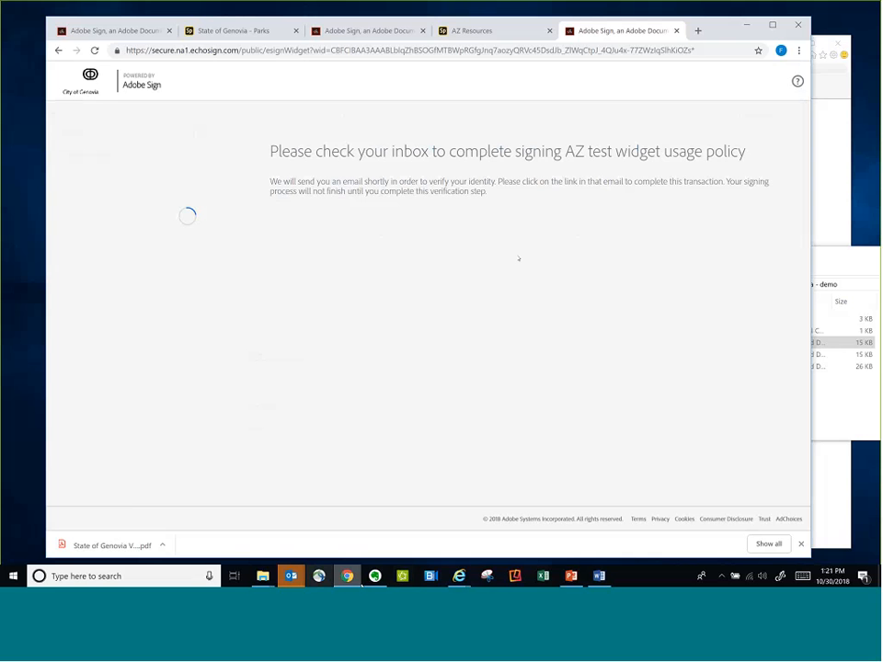
Switch to the signer's Gmail inbox in Internet Explorer and reload it to check for the confirmation email
left_click(459, 576)
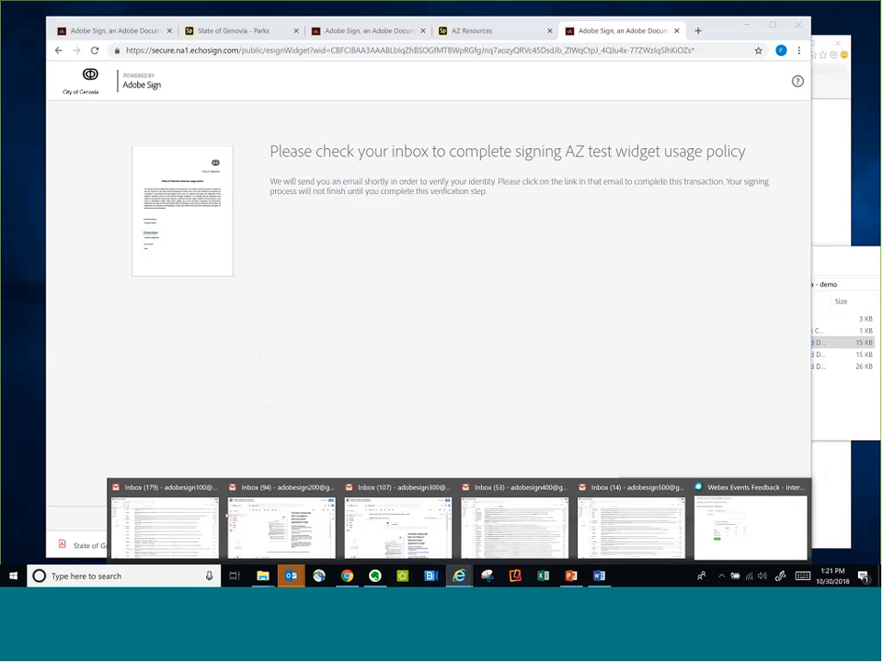
left_click(198, 526)
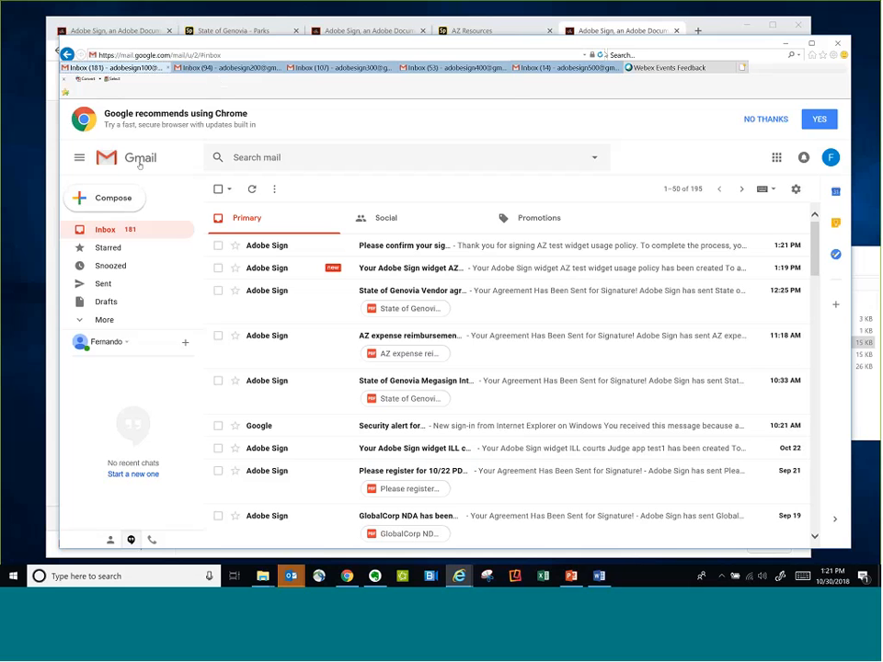
left_click(140, 164)
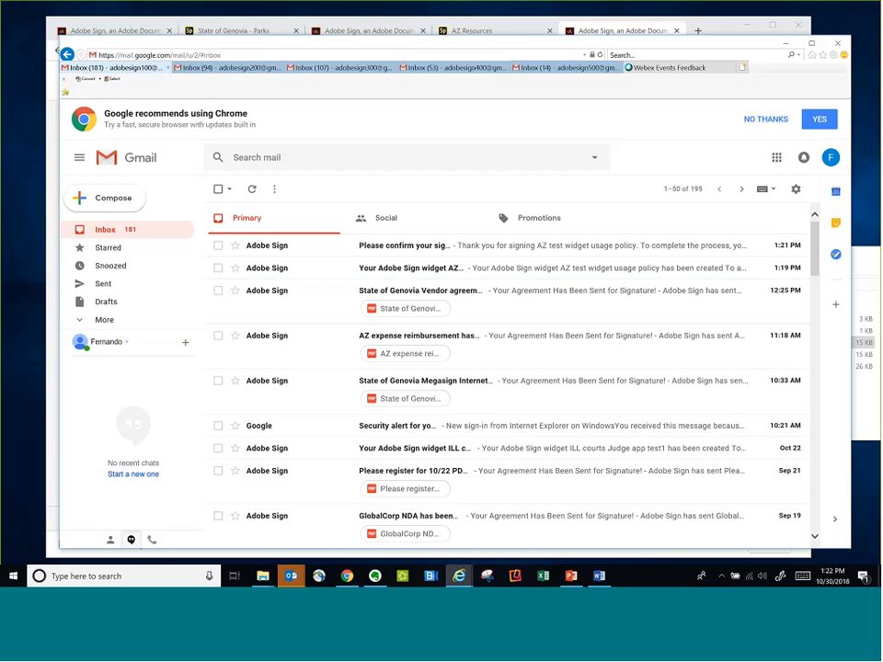
Open the Key request form from the State of Genovia Parks page and look over its fields
left_click(233, 32)
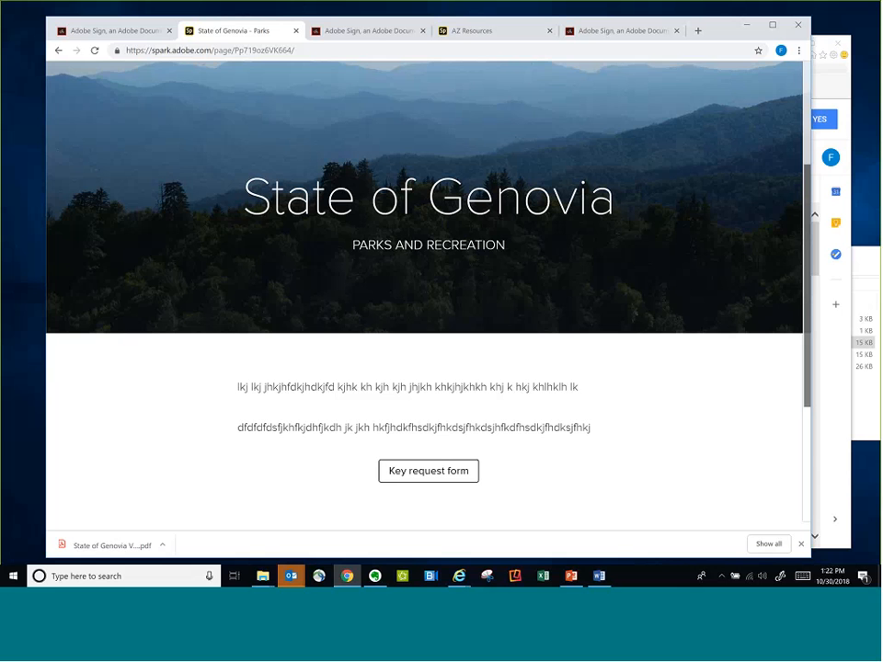
scroll(532, 347, "down", 1)
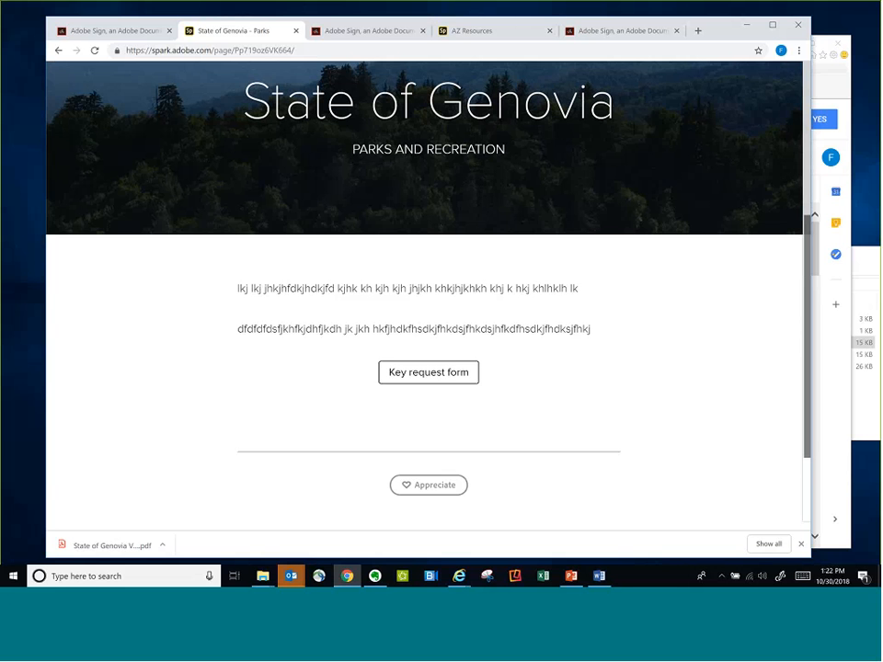
scroll(478, 241, "up", 2)
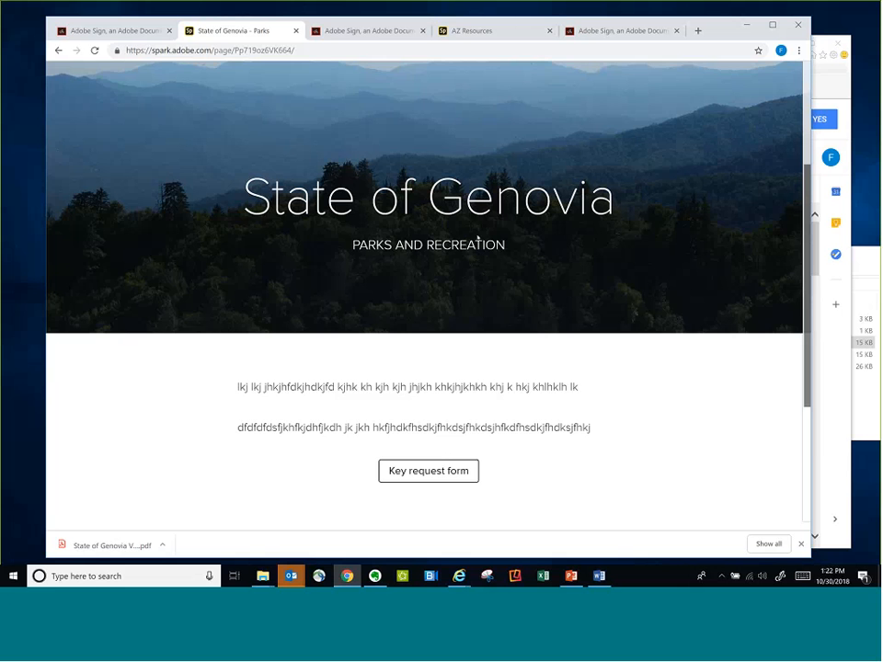
scroll(543, 313, "down", 2)
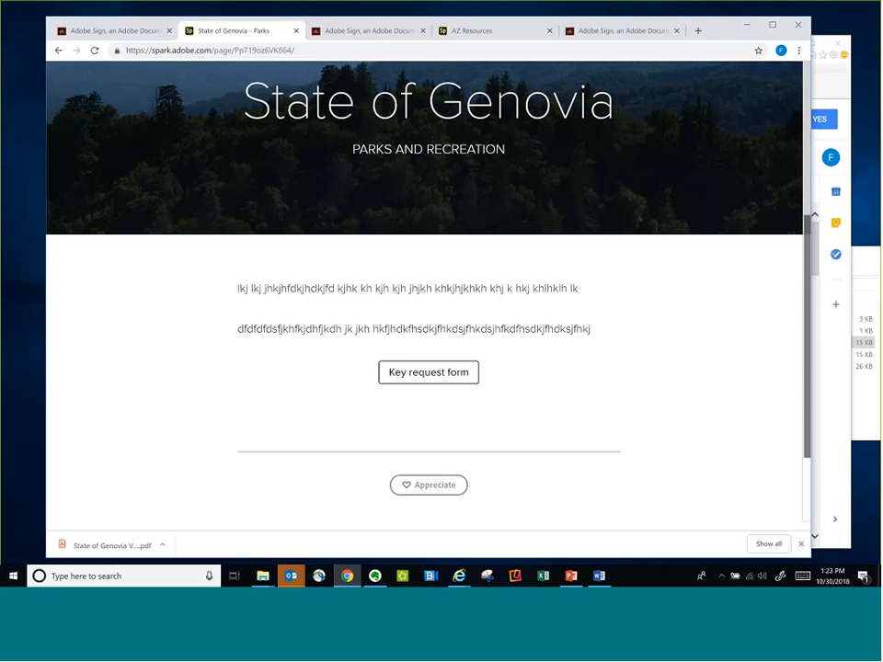
left_click(427, 374)
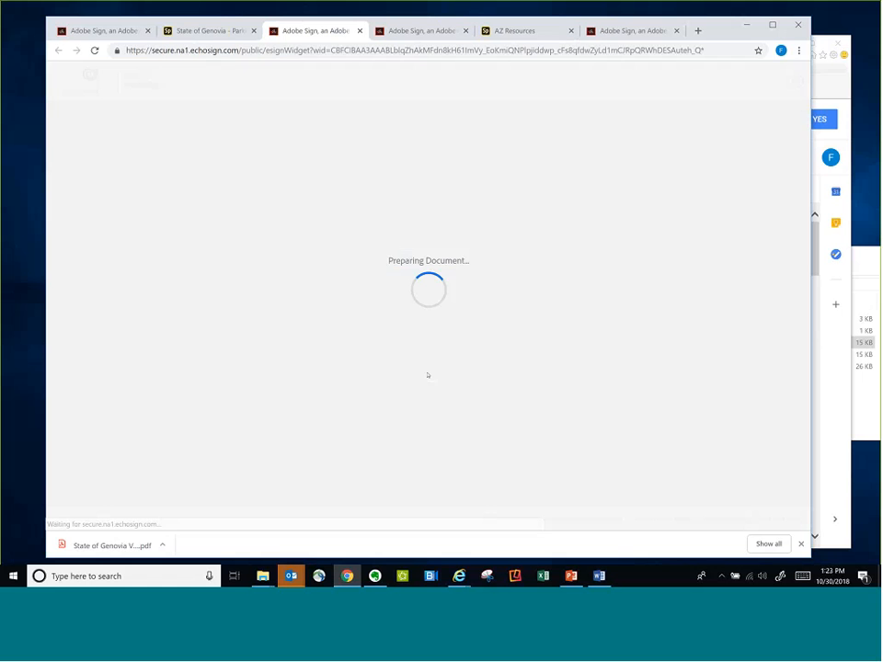
scroll(443, 360, "down", 3)
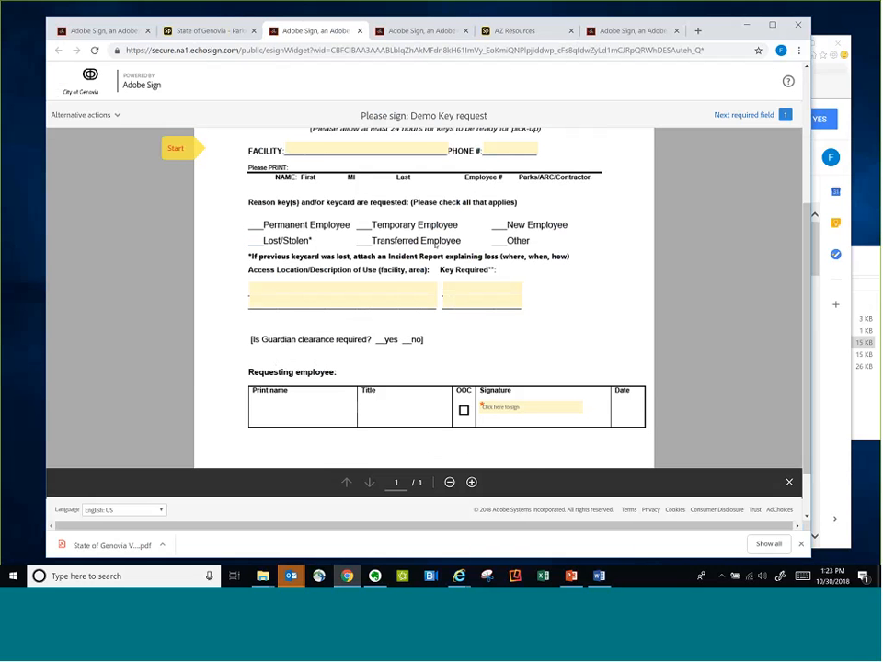
Return to the Gmail inbox and read the email asking to confirm the signature on AZ test widget usage policy
left_click(358, 489)
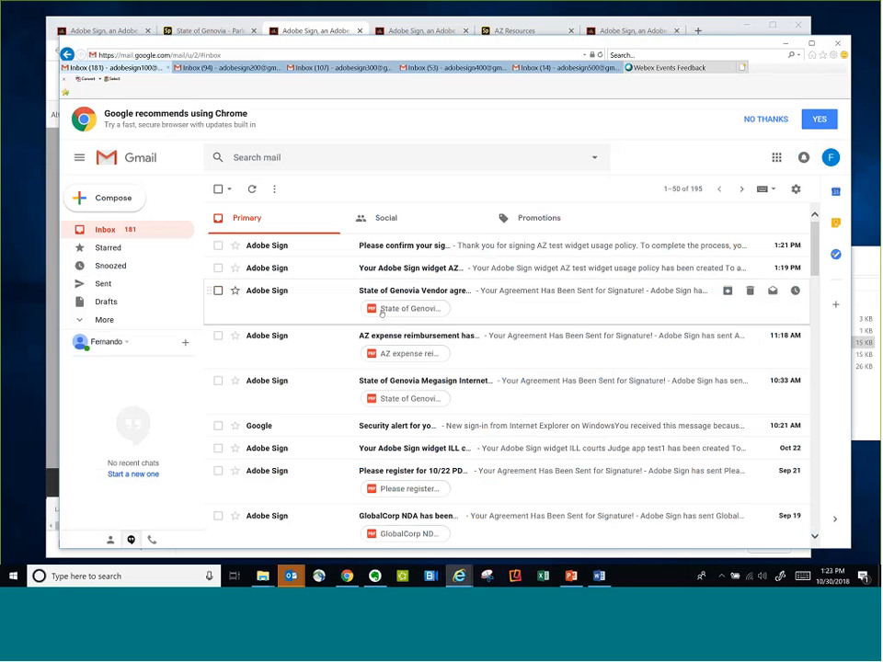
left_click(404, 247)
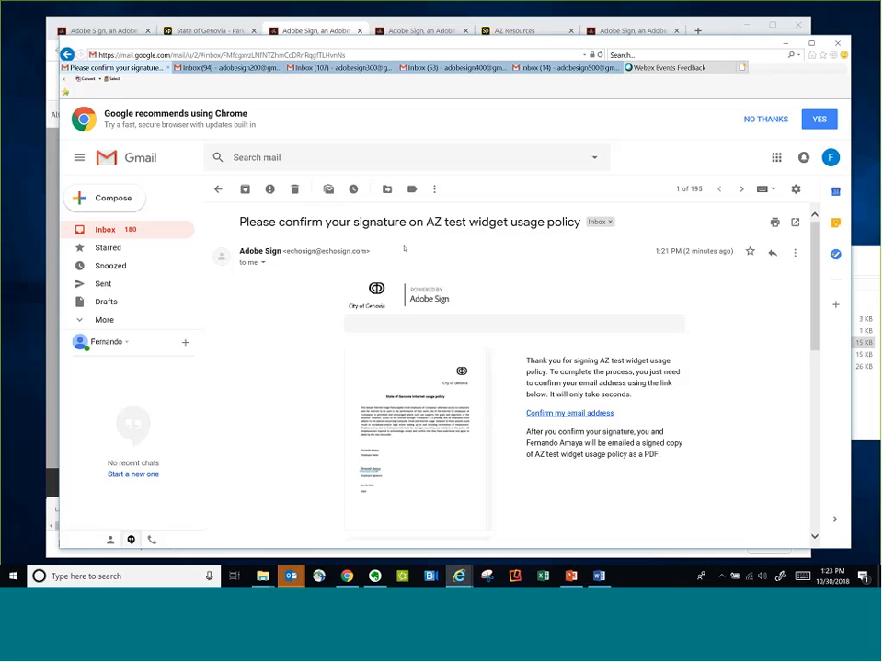
scroll(619, 393, "down", 1)
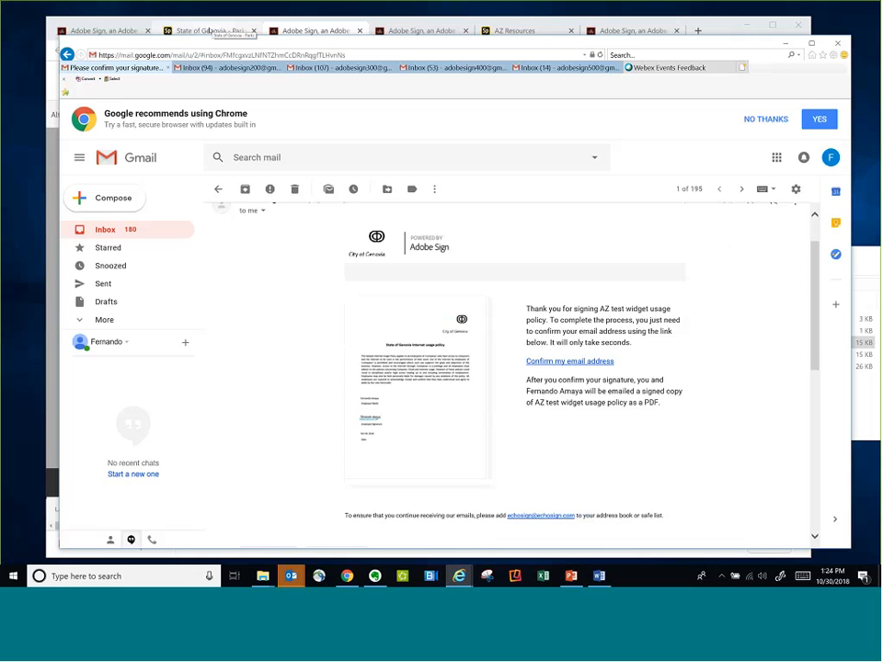
Compare the Parks page with the Demo Key request form in Chrome, highlighting the form's widget URL
left_click(216, 31)
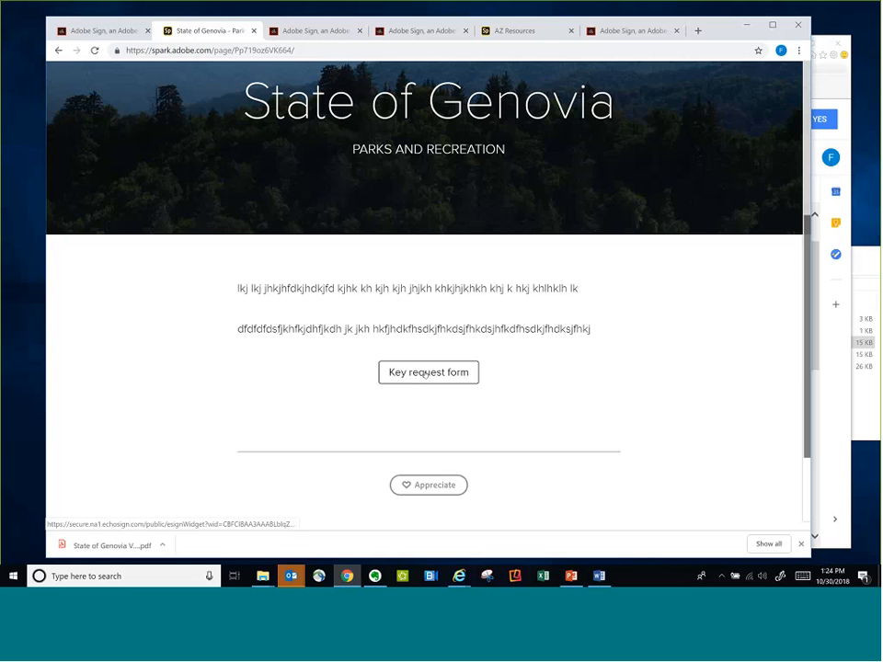
left_click(327, 31)
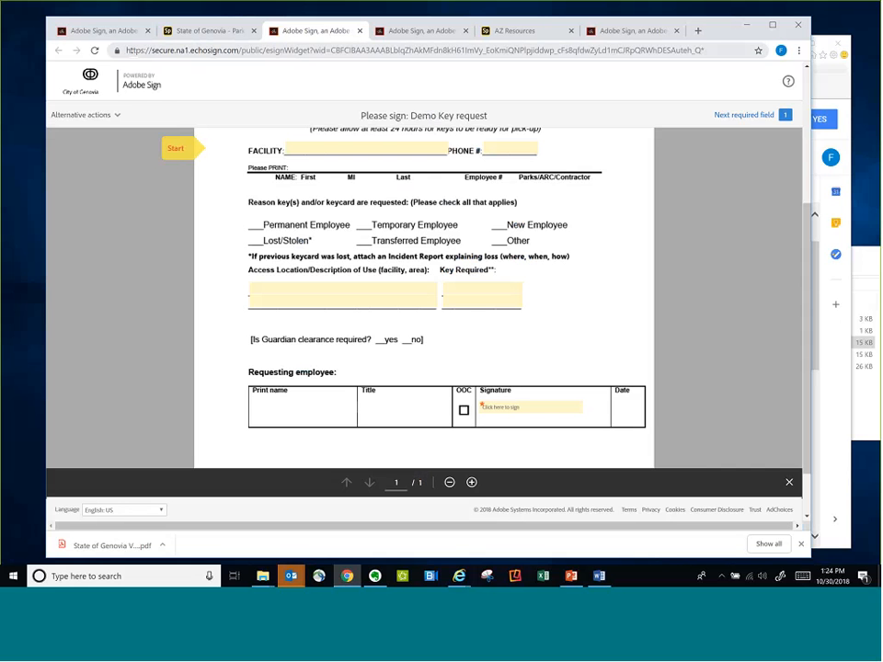
left_click(719, 52)
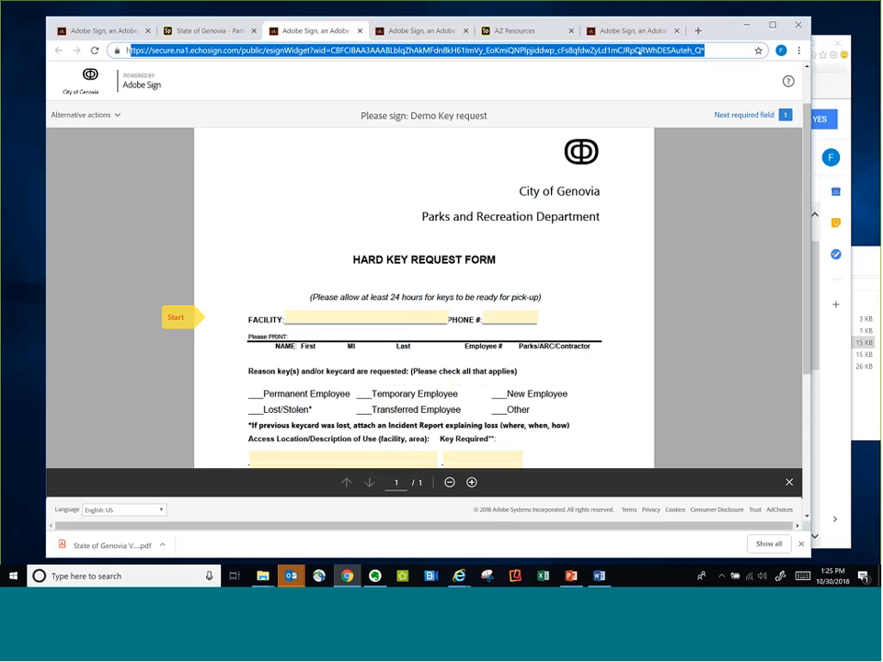
left_click(195, 29)
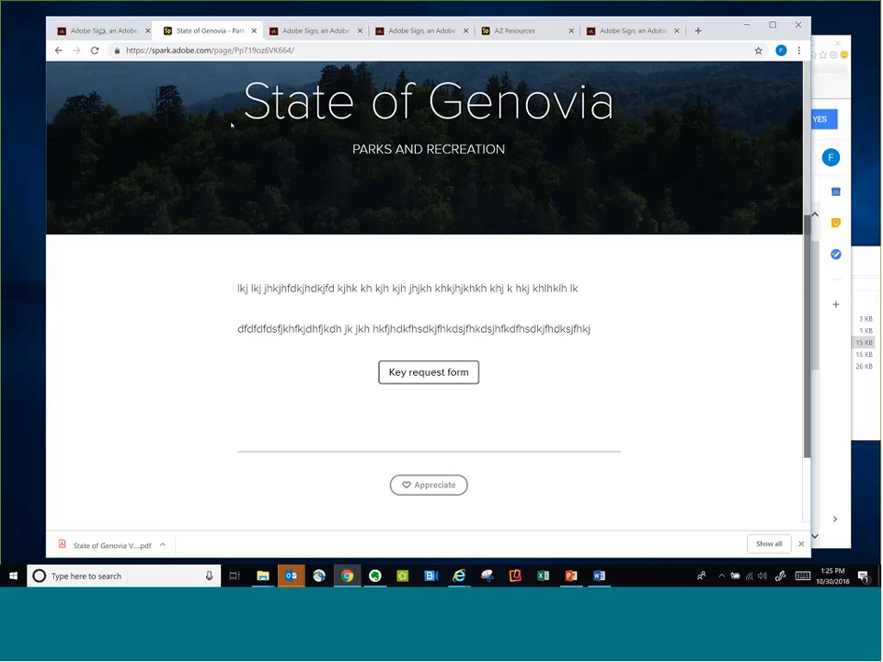
Filter the Adobe Sign agreements to show only widgets and open AZ test widget usage policy for editing
left_click(101, 31)
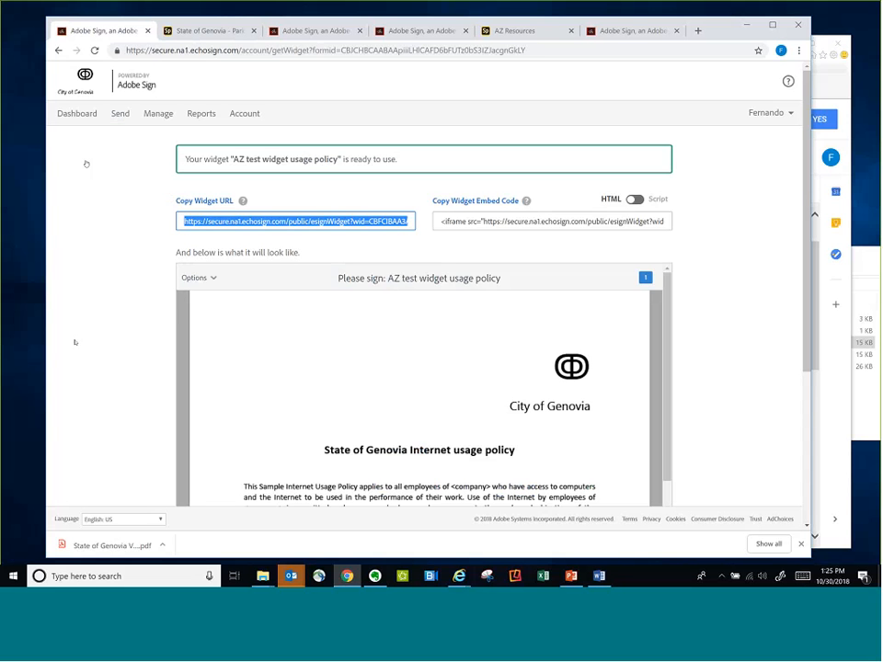
left_click(77, 114)
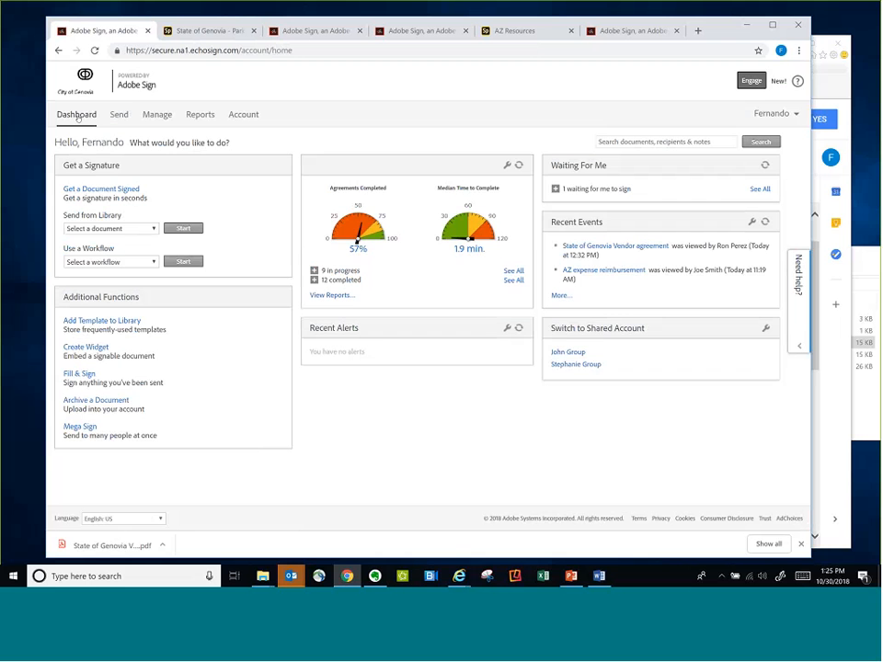
left_click(157, 115)
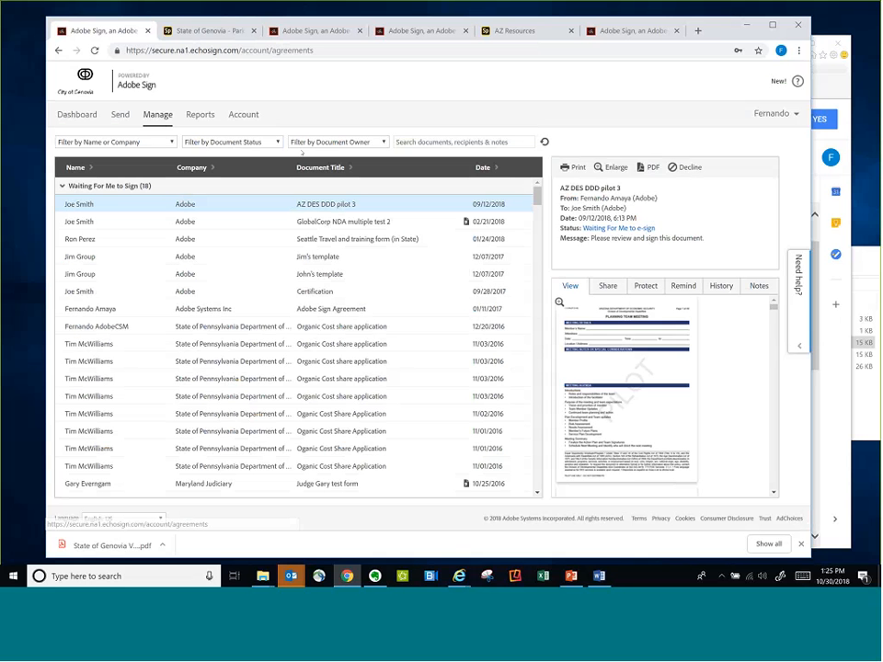
left_click(234, 142)
left_click(211, 337)
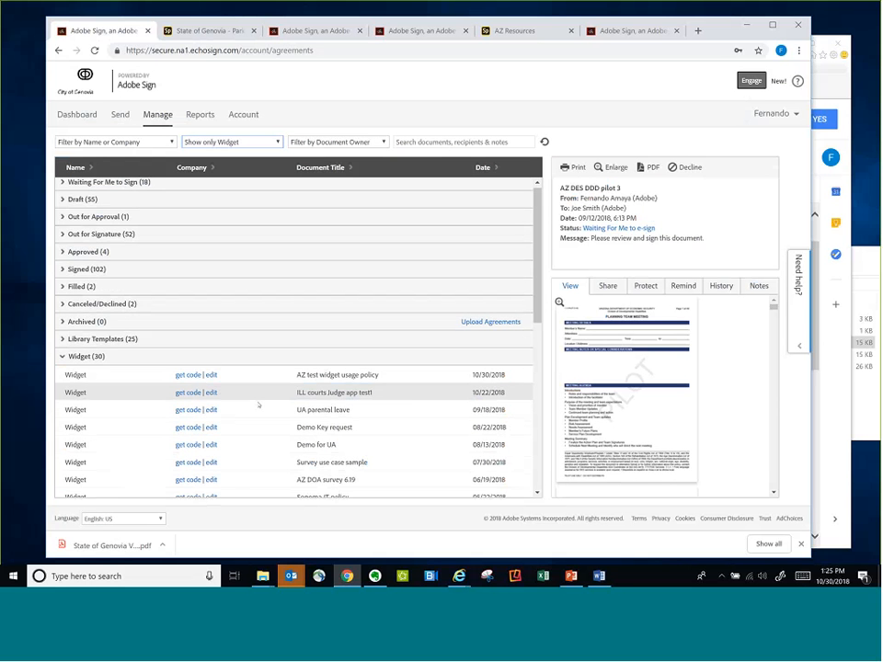
scroll(183, 267, "down", 3)
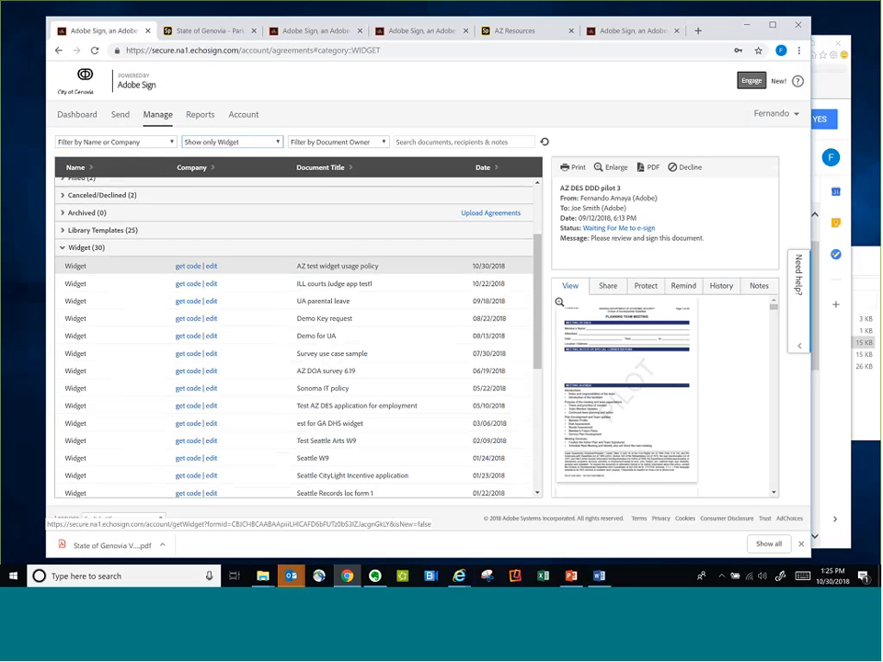
left_click(212, 266)
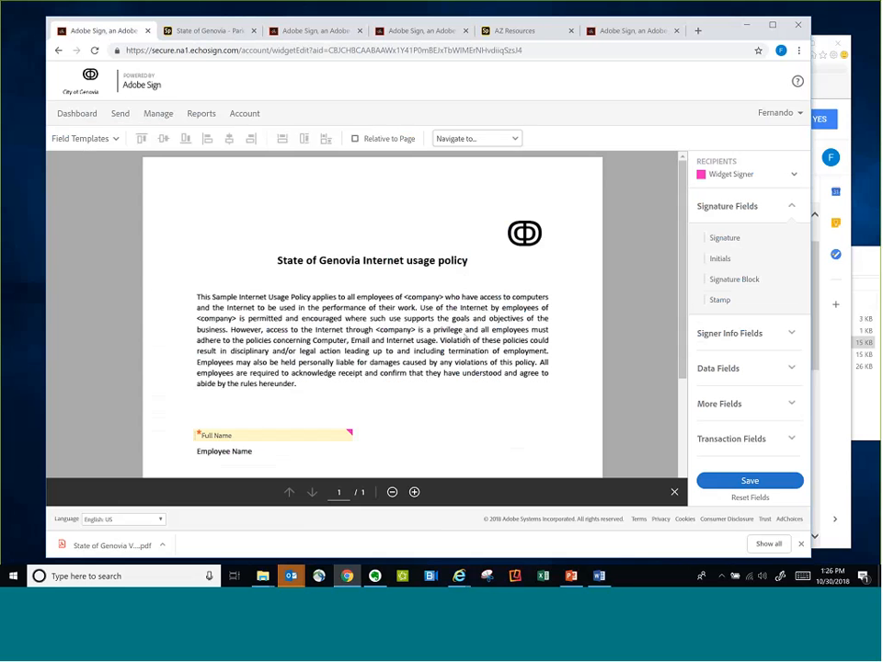
Review the Full Name, Signature and Date fields on the widget document and save the widget
scroll(465, 338, "down", 3)
scroll(464, 337, "up", 3)
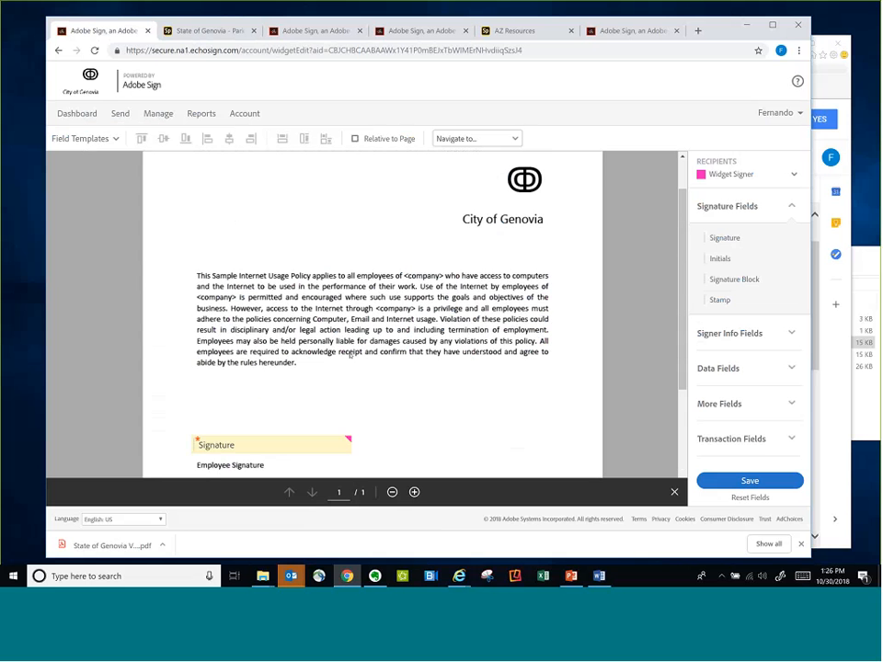
scroll(424, 298, "down", 1)
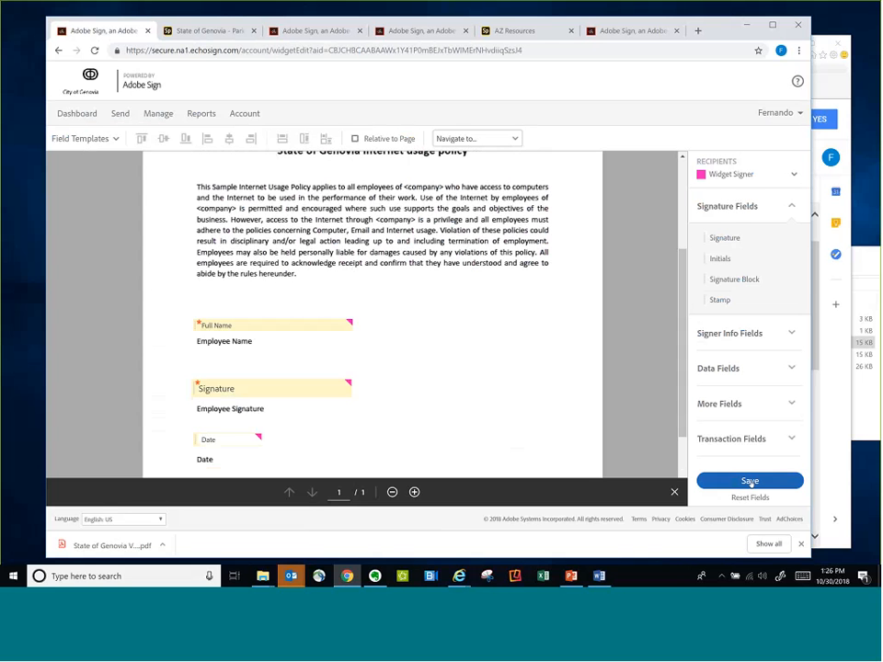
left_click(749, 481)
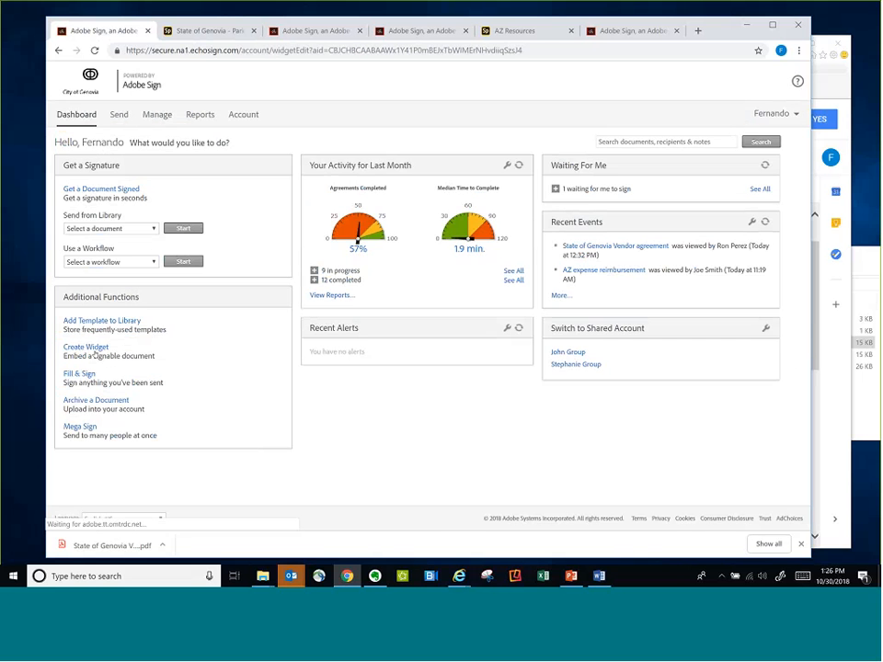
Look over the Create a Widget page and return to the Adobe Sign dashboard
left_click(93, 349)
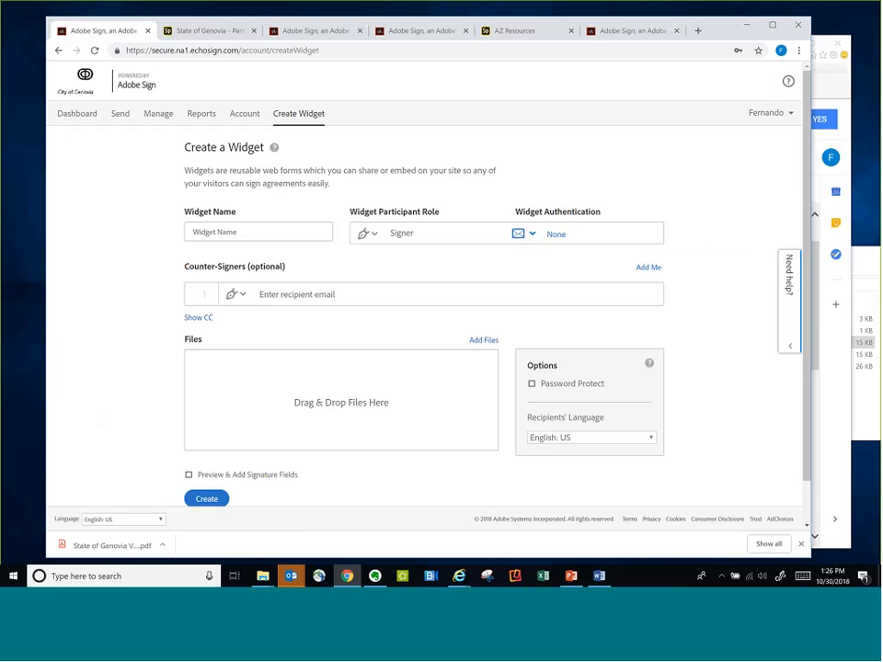
left_click(88, 114)
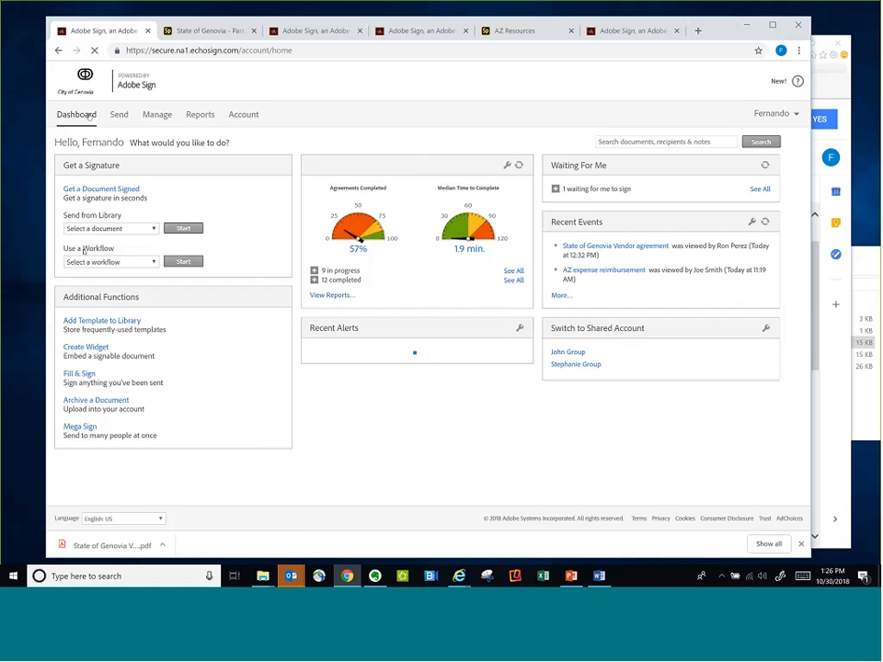
Look through the library documents available for sending from the dashboard
left_click(114, 228)
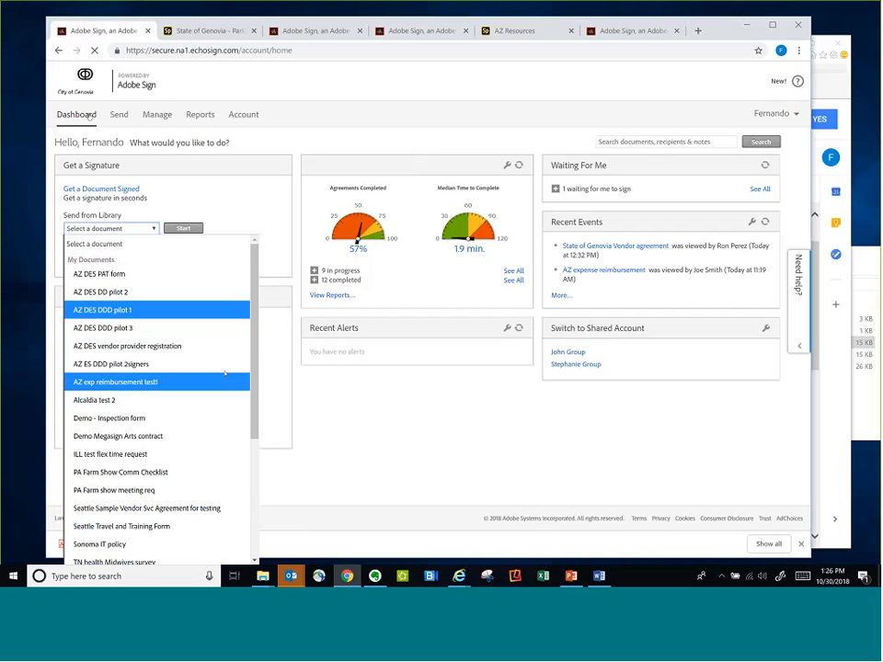
mouse_move(256, 362)
left_mouse_down()
mouse_move(256, 439)
mouse_move(256, 369)
left_mouse_up()
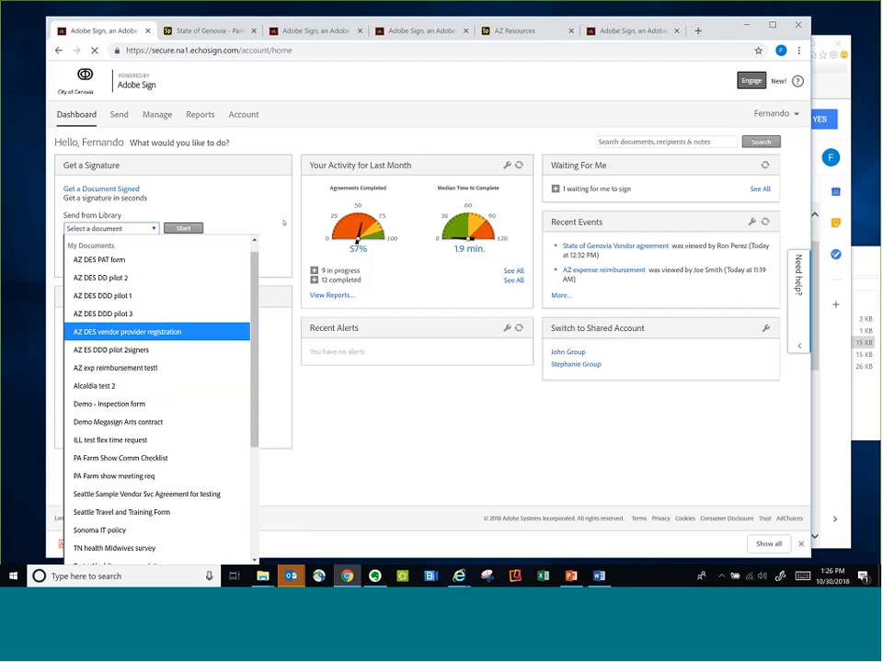
left_click(299, 229)
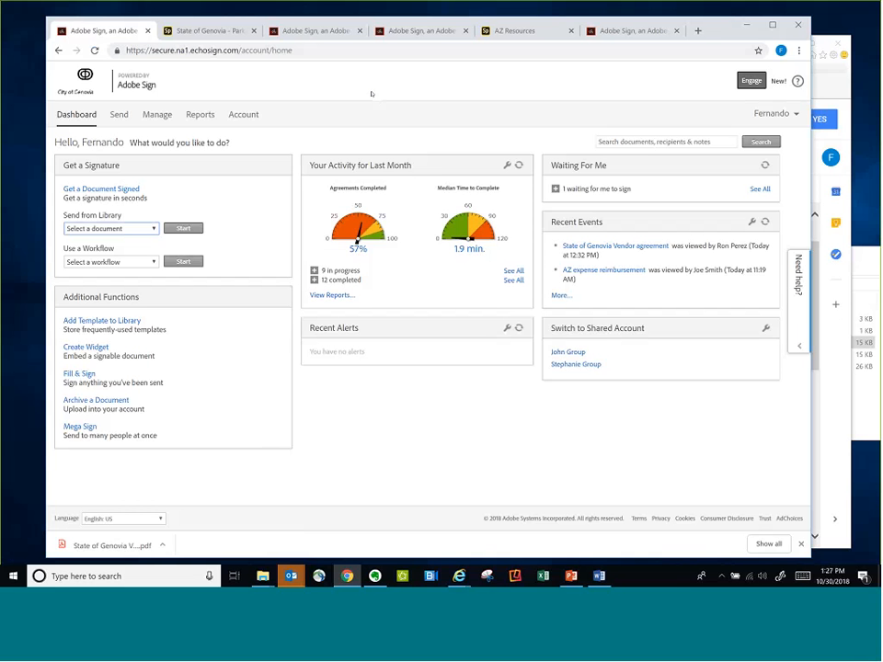
Open the agreements list and filter it by document status to show only signed agreements
left_click(155, 115)
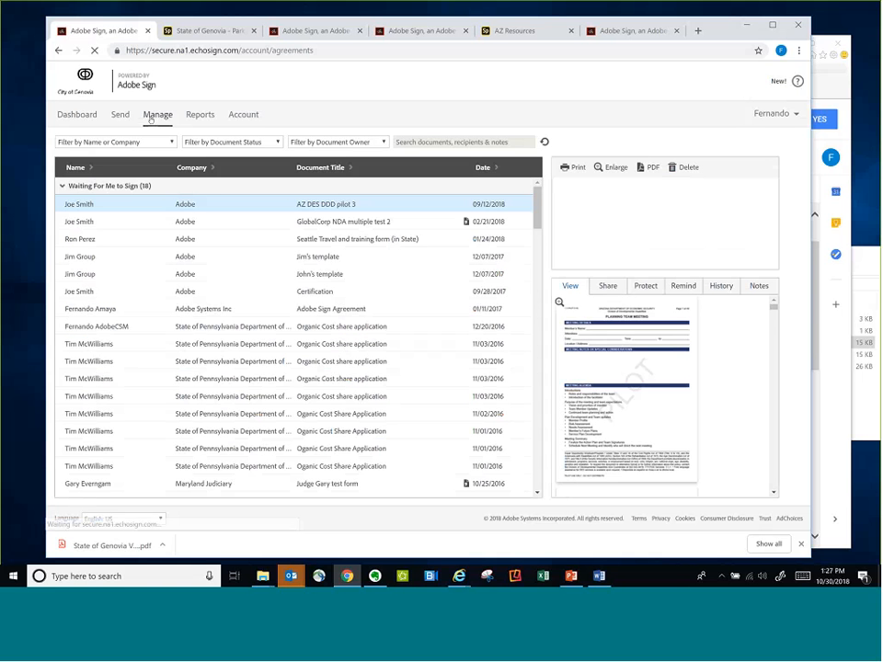
left_click(230, 142)
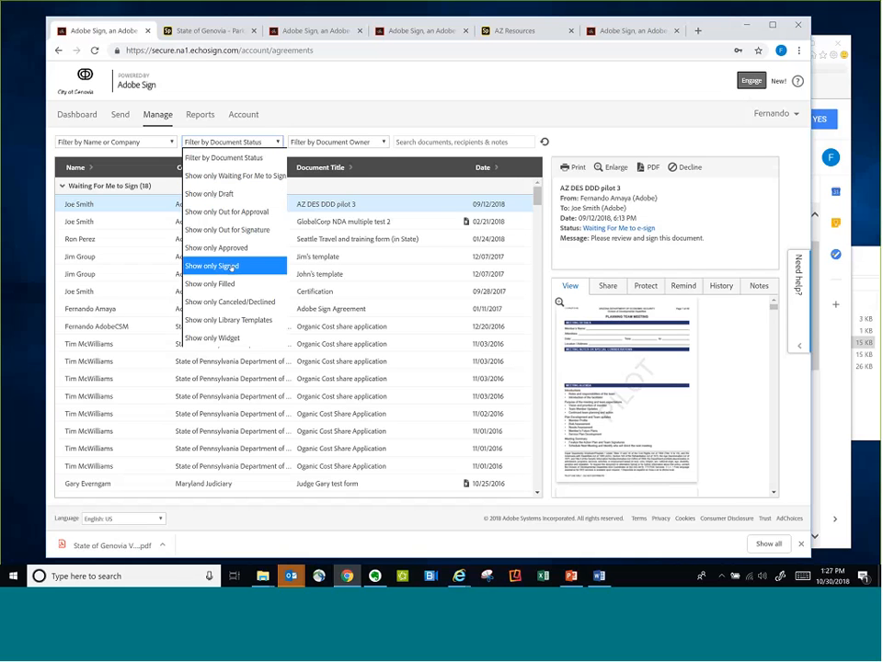
left_click(233, 265)
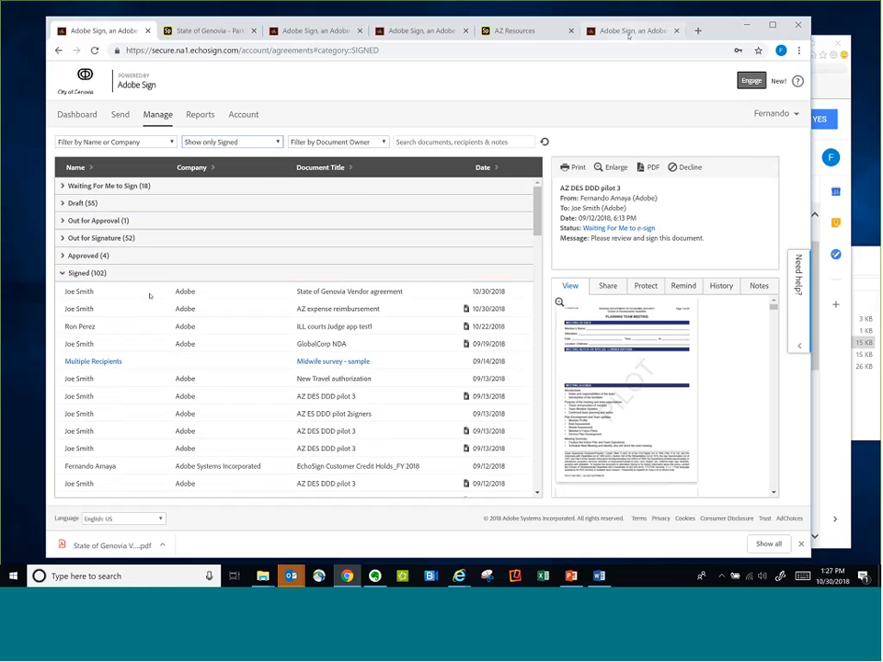
Switch to the Gmail message in Internet Explorer, confirm the email address for the AZ test widget usage policy signature, and return to Chrome
left_click(629, 31)
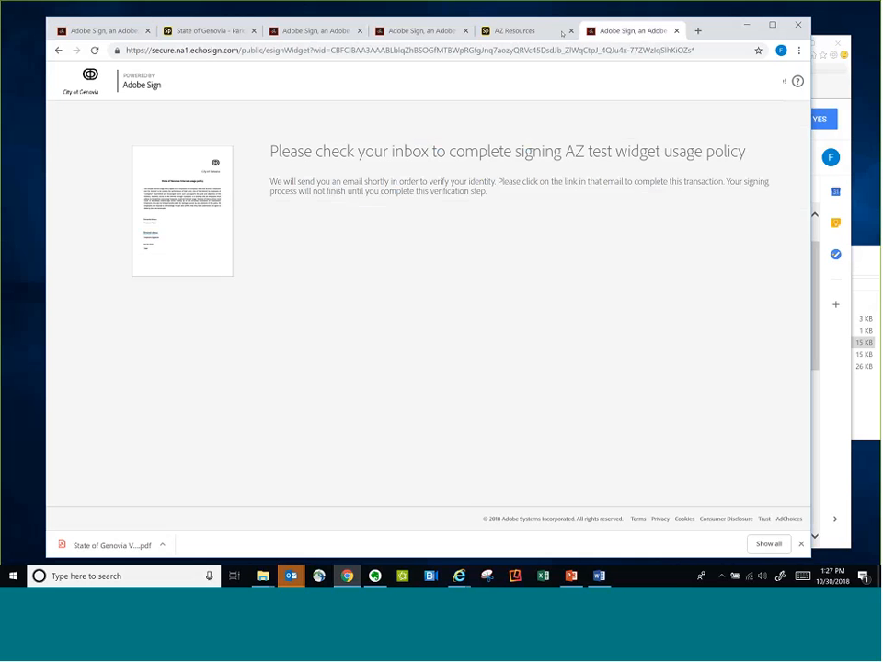
key("alt+Tab")
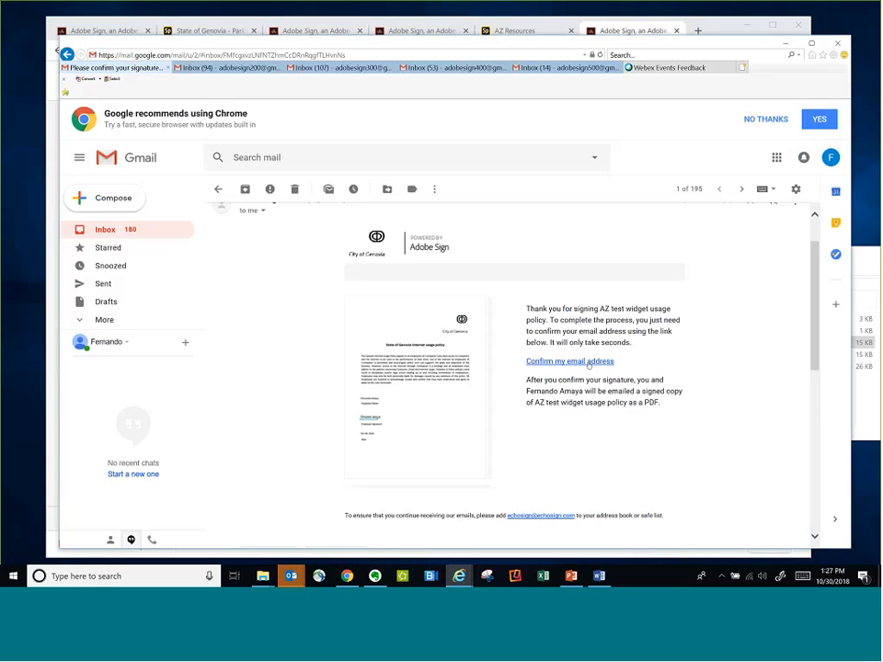
left_click(582, 363)
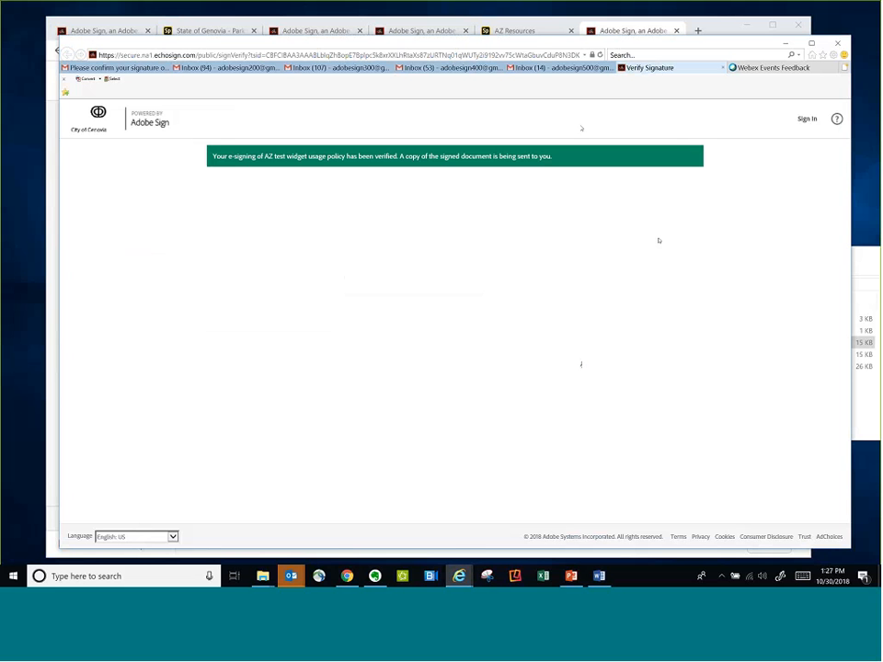
left_click(773, 34)
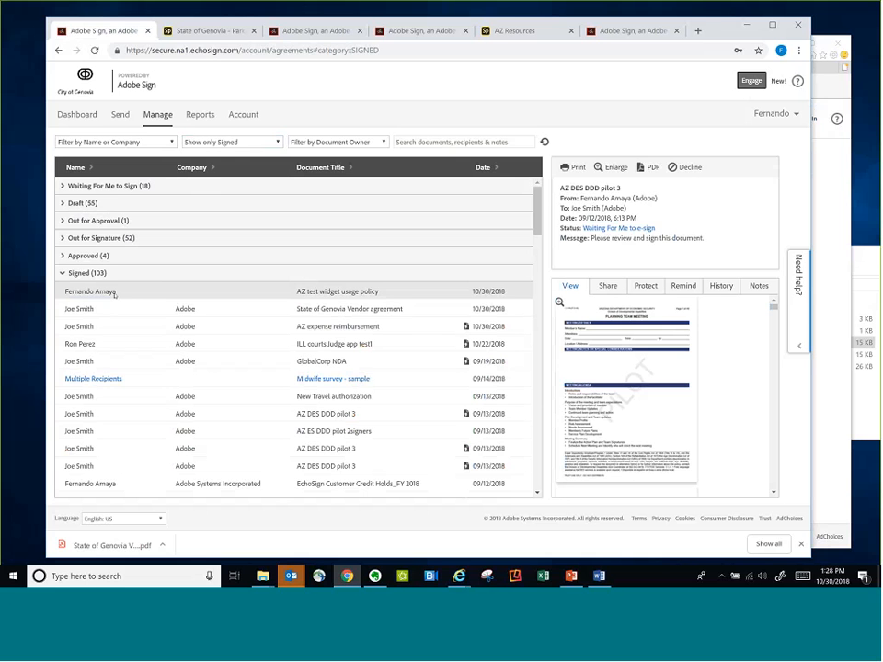
Open the signed AZ test widget usage policy PDF, review its name, signature and date, and return to the agreements list
left_click(333, 292)
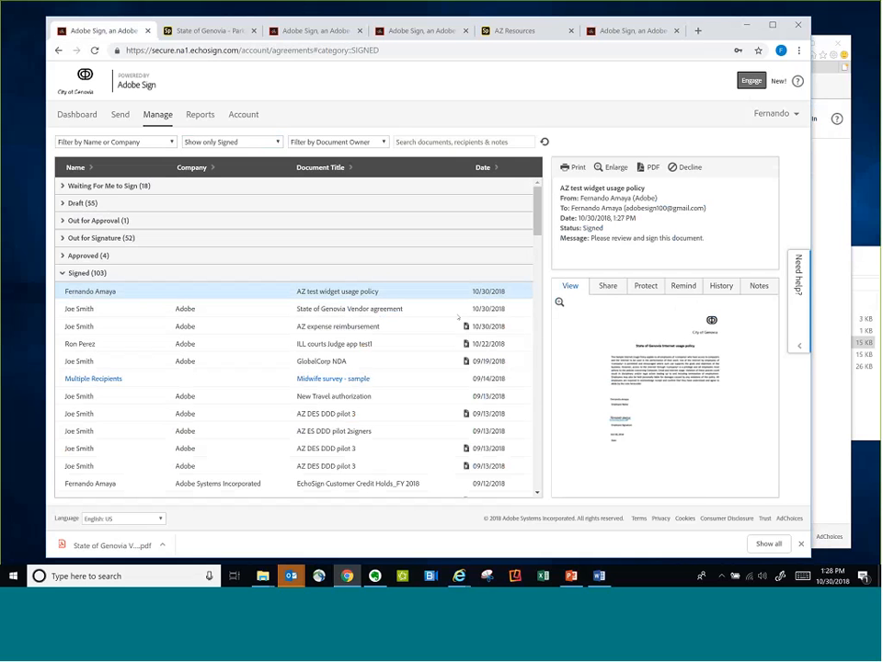
left_click(631, 404)
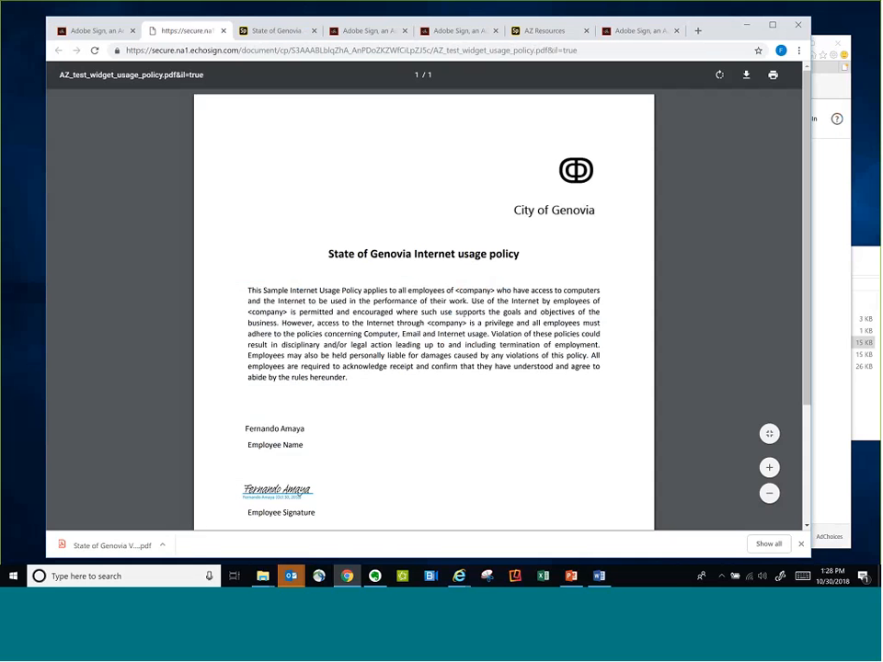
scroll(463, 315, "down", 3)
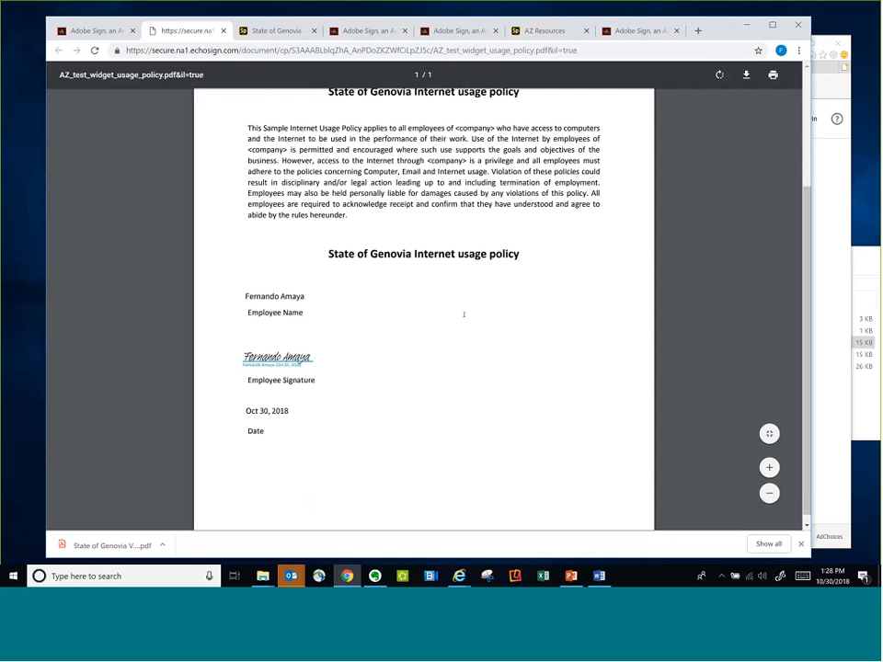
scroll(463, 315, "up", 3)
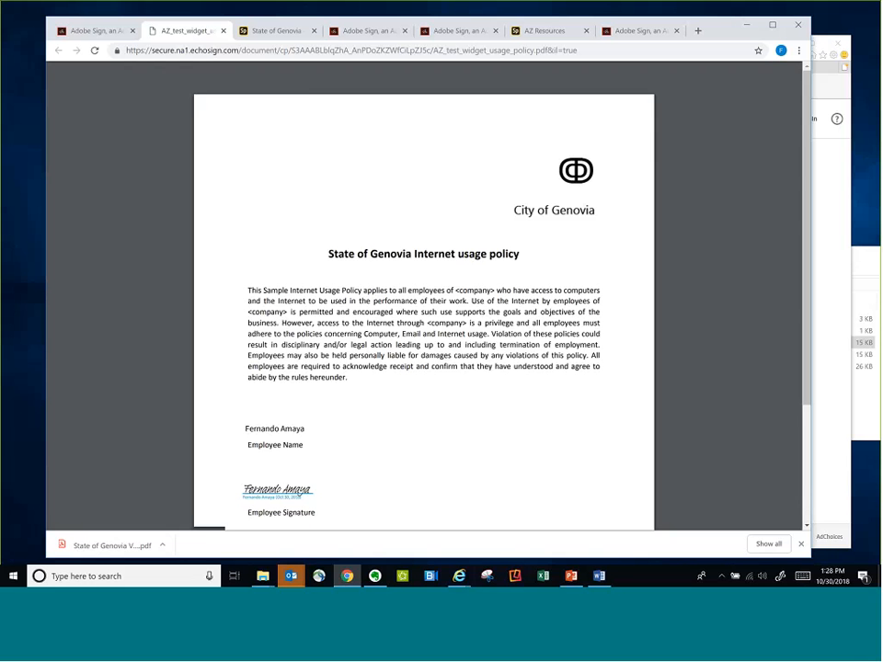
left_click(94, 31)
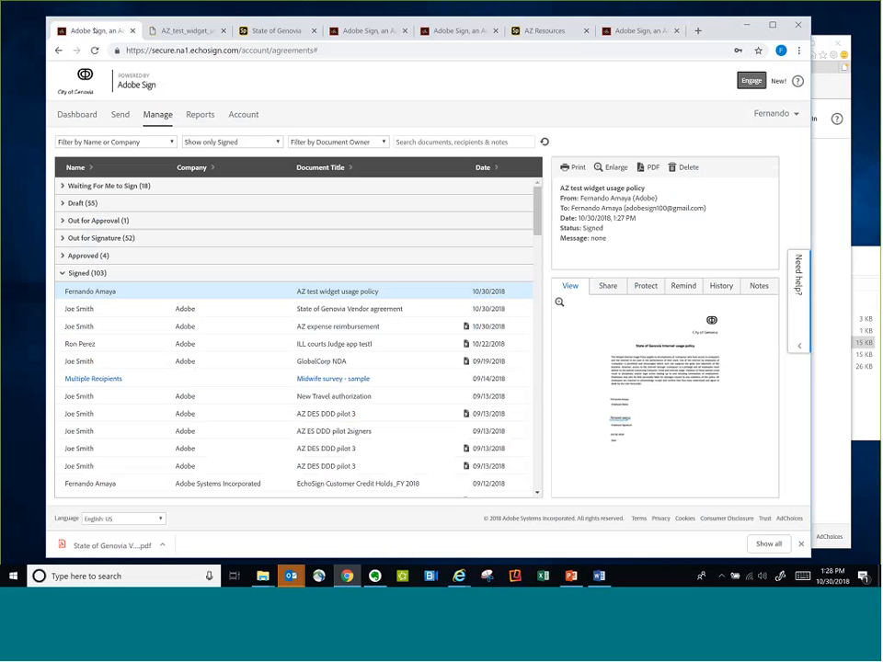
Collapse the Signed group, expand the Widget group and open AZ test widget usage policy for editing
left_click(63, 273)
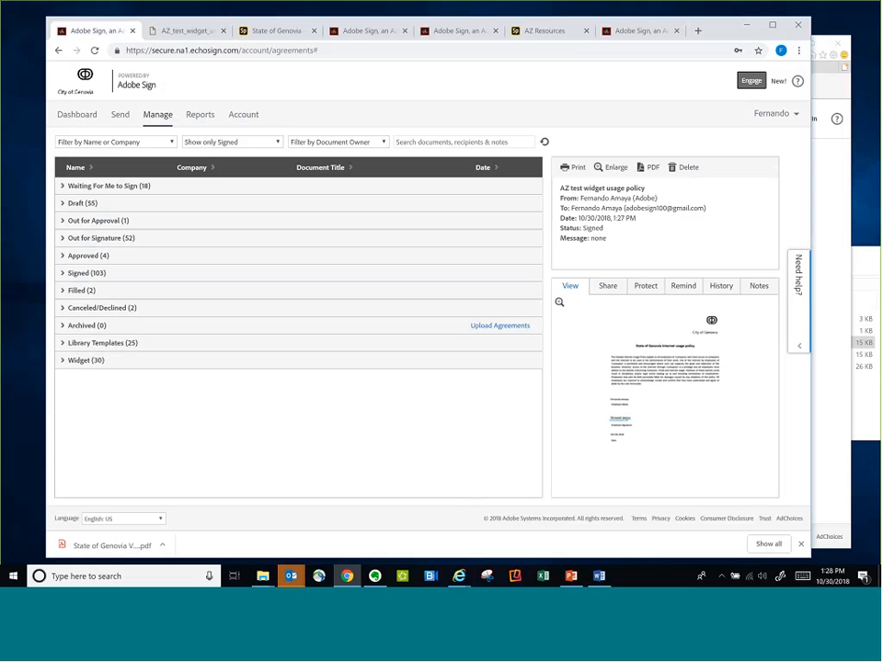
left_click(62, 360)
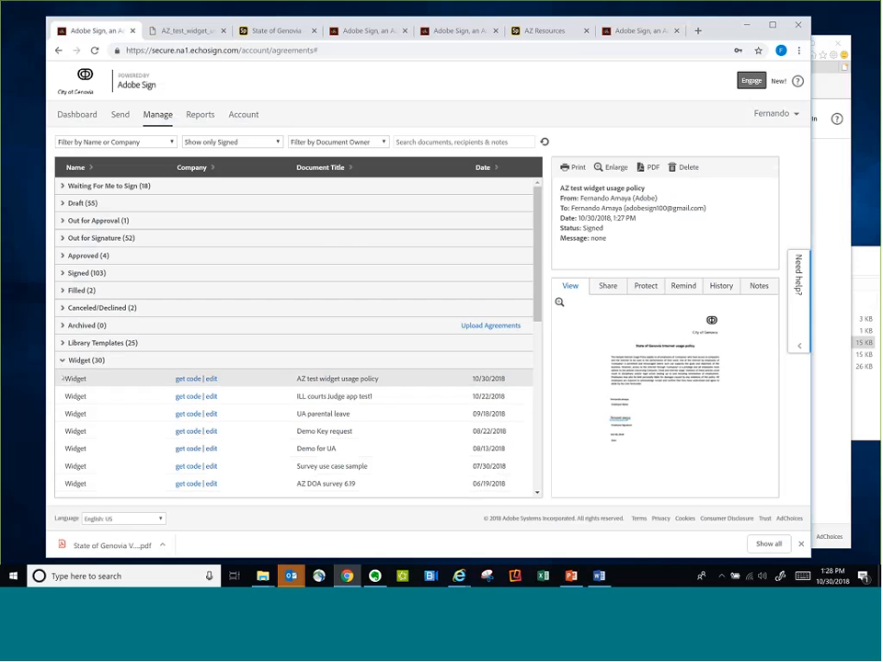
left_click(212, 379)
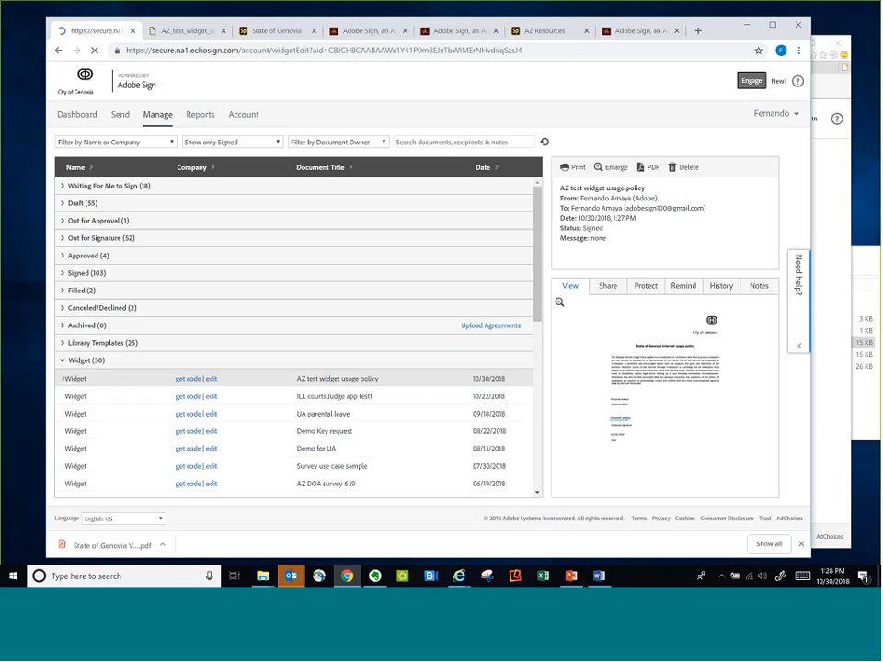
Add a data field just below the policy paragraph on the widget document and save the widget
scroll(328, 352, "down", 3)
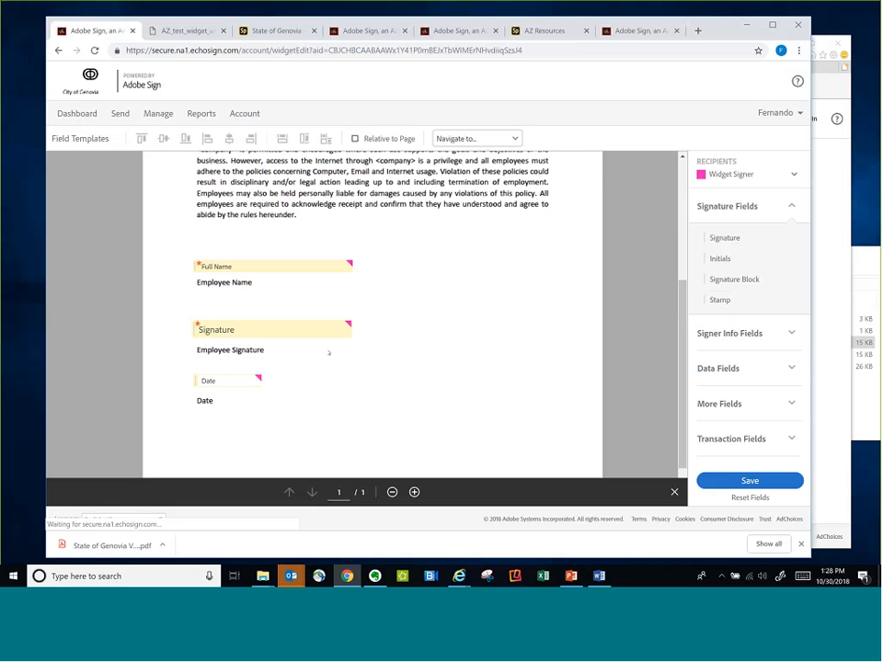
left_click(773, 369)
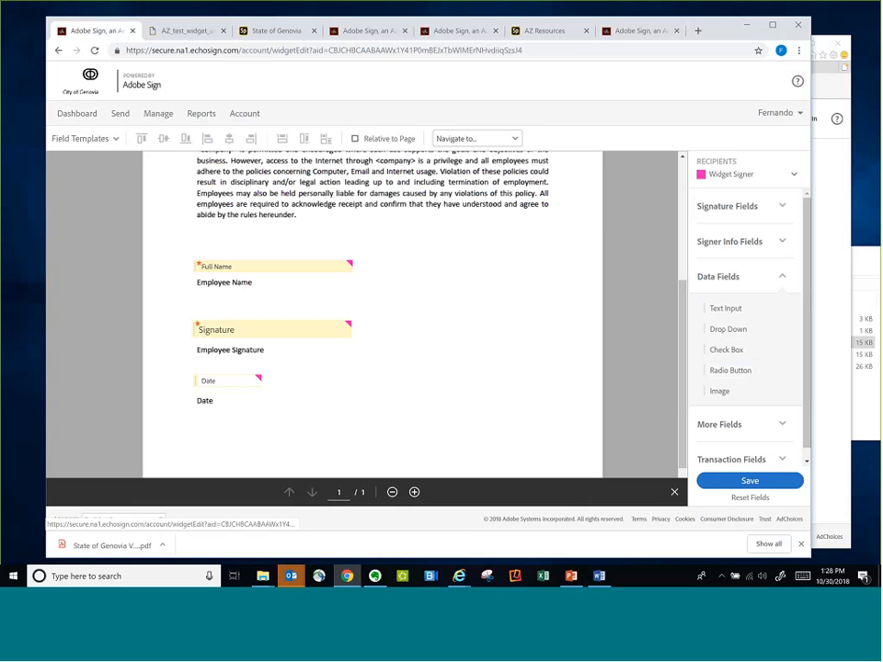
left_click(758, 482)
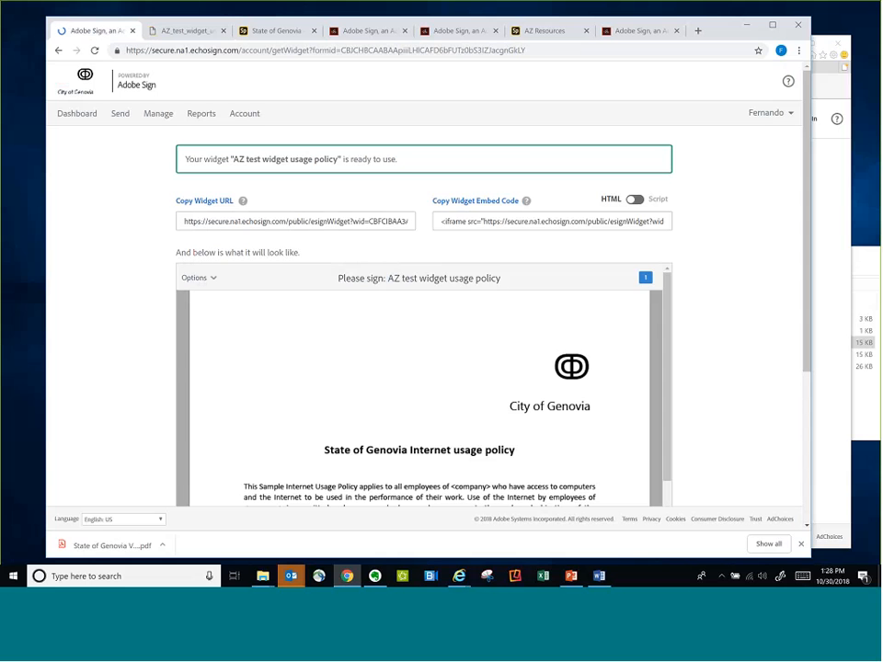
Copy the full widget URL of AZ test widget usage policy
left_click(326, 221)
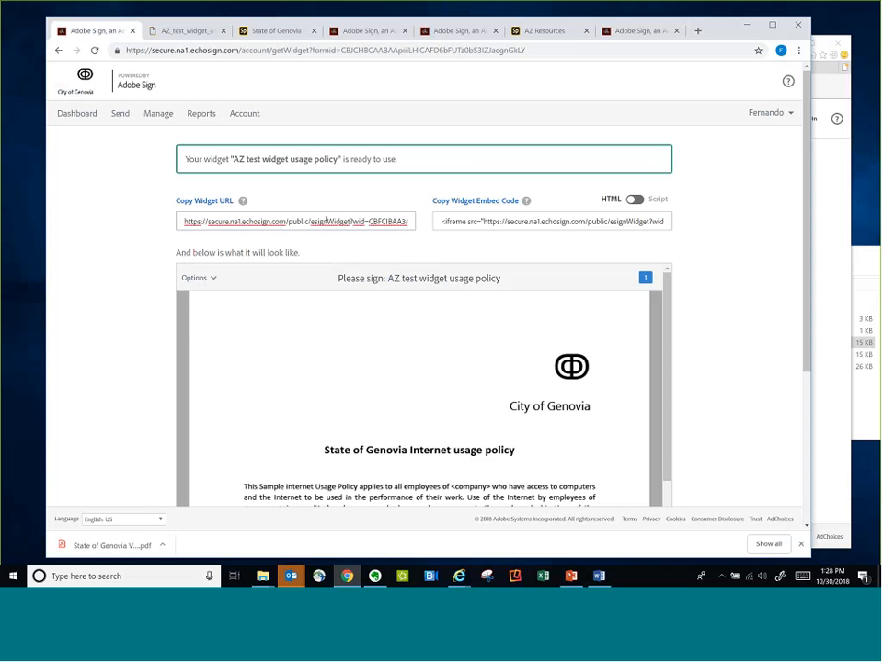
left_click_drag(184, 222, 438, 237)
right_click(337, 223)
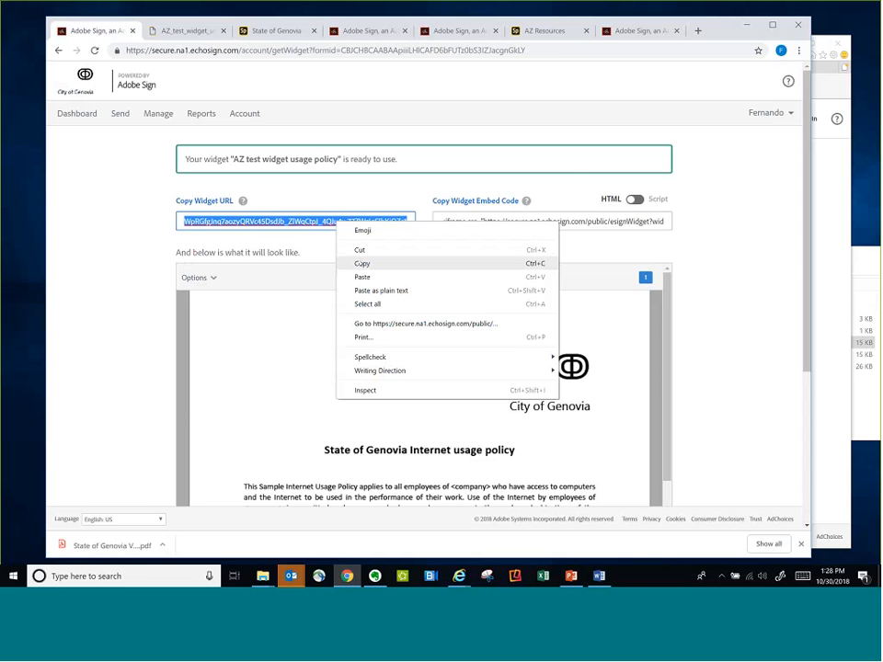
left_click(362, 263)
Load the copied widget URL in the existing signing page's browser tab and inspect the form for the edited fields
left_click(616, 30)
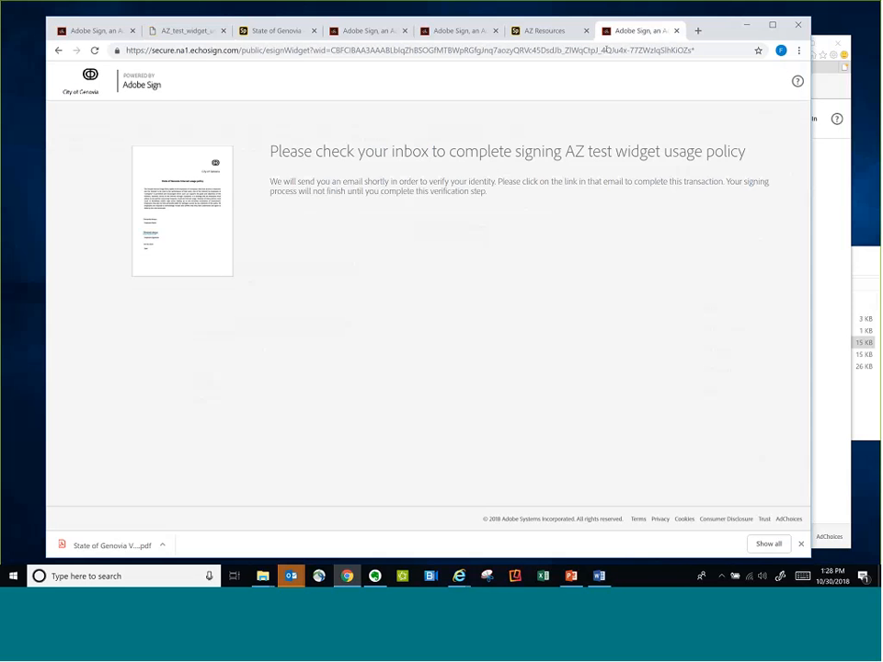
left_click(604, 50)
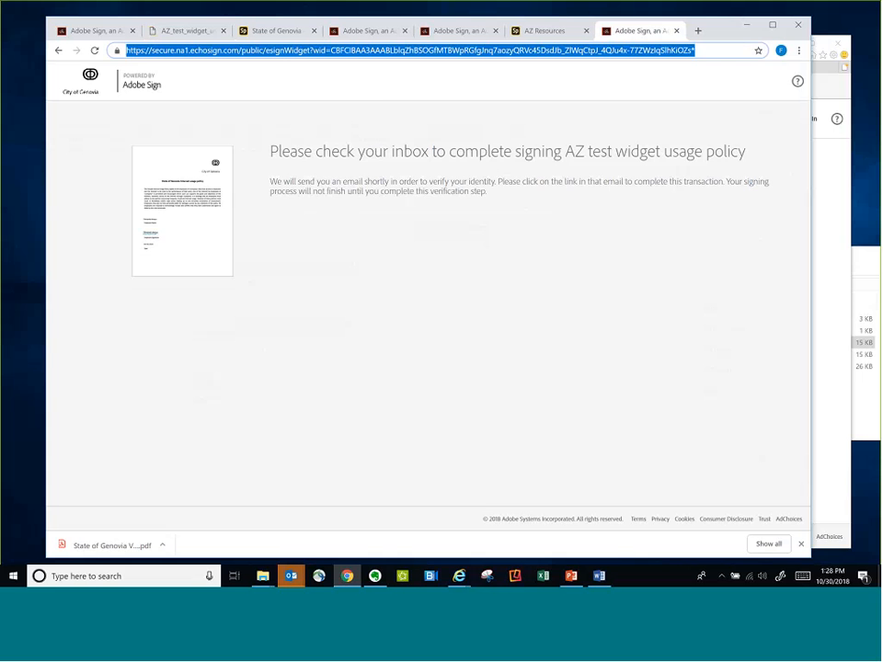
right_click(285, 50)
left_click(308, 140)
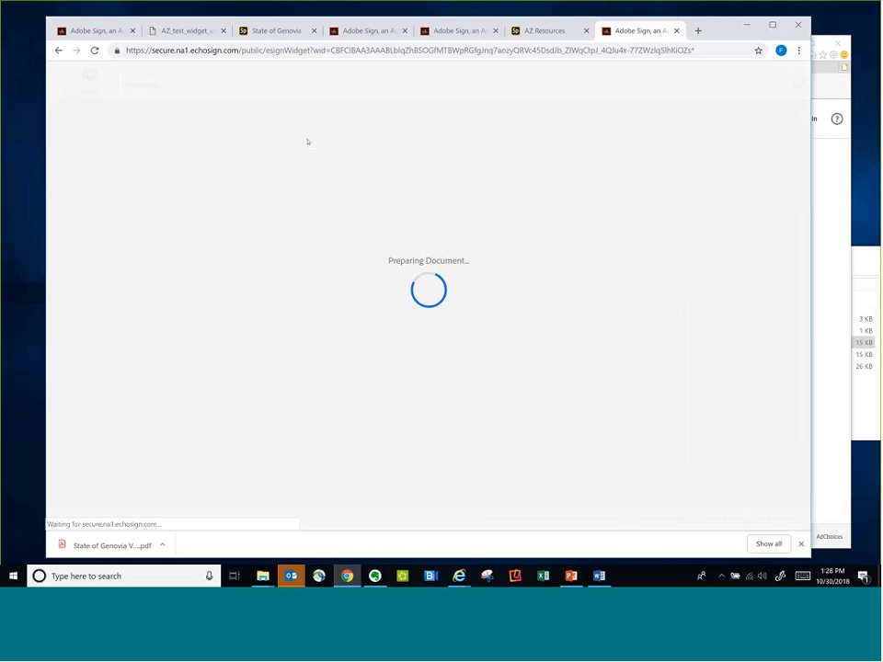
scroll(432, 325, "down", 2)
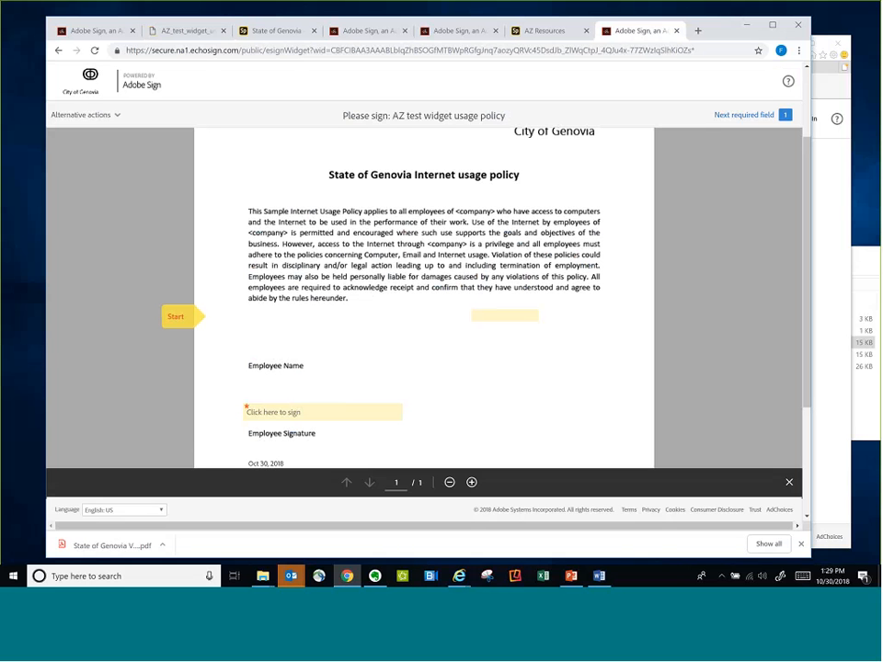
key("alt+Left")
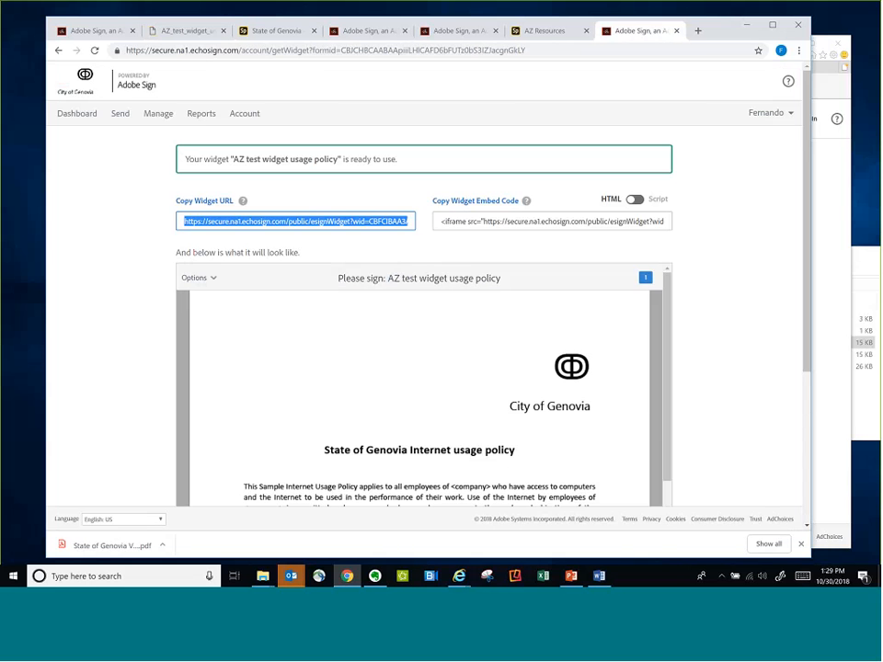
Review the optional counter-signers setting on the Create a Widget page and go back to the dashboard
left_click(91, 30)
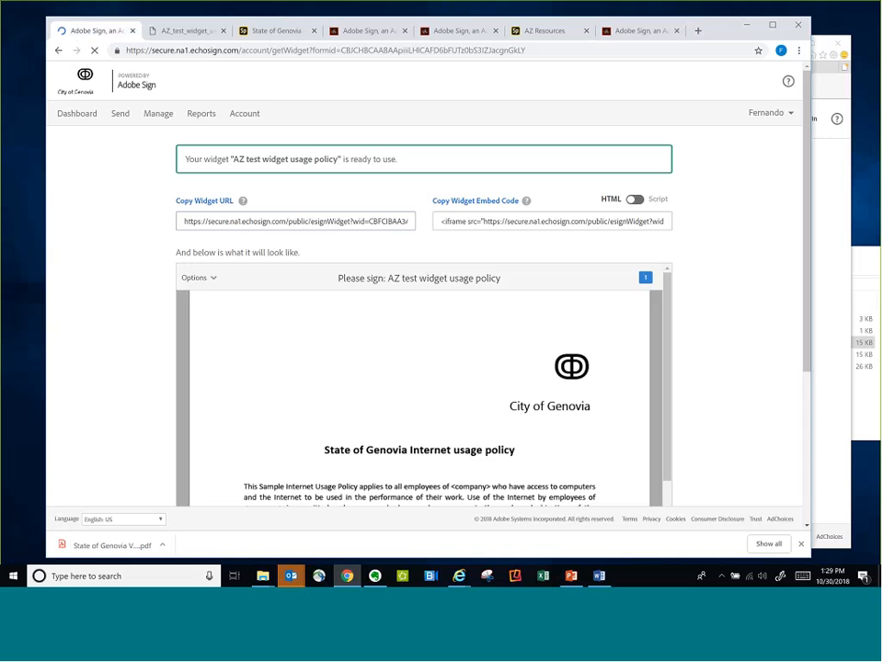
left_click(85, 114)
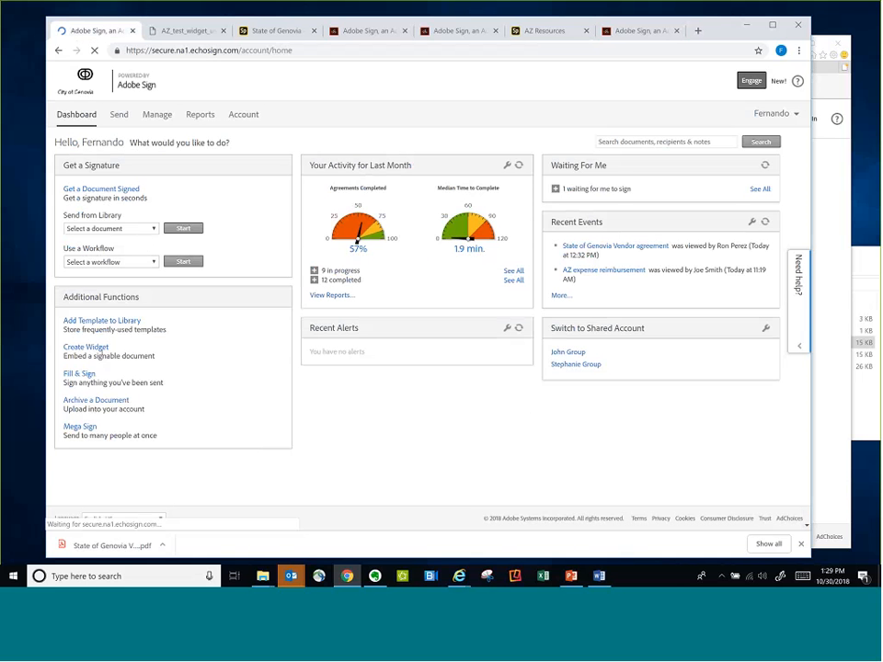
left_click(101, 348)
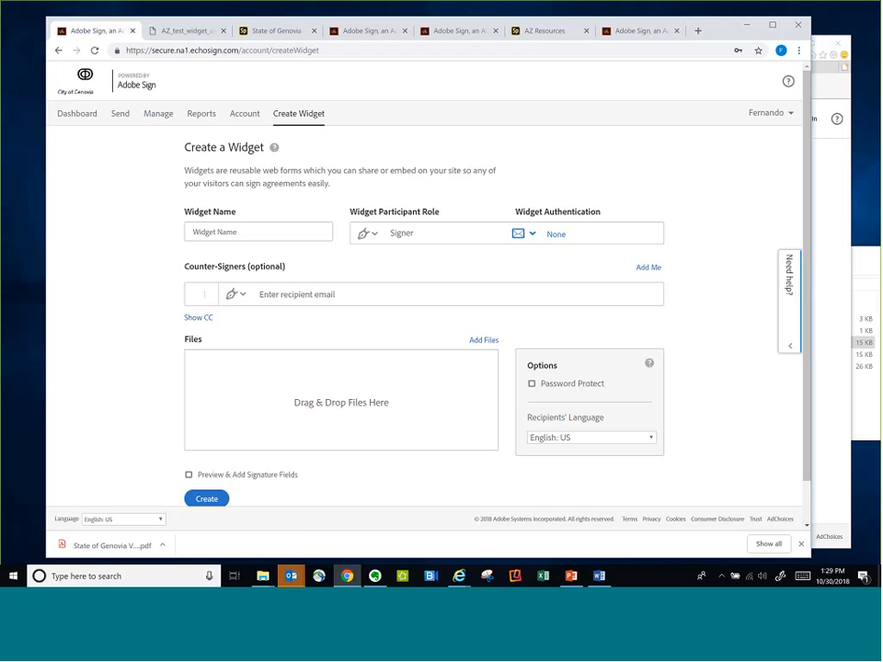
left_click(296, 295)
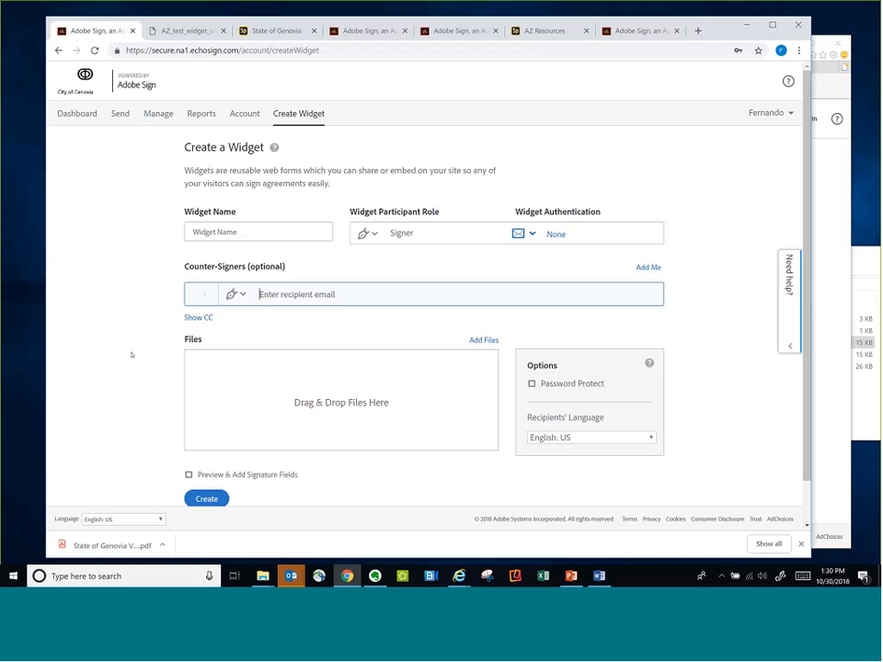
left_click(69, 105)
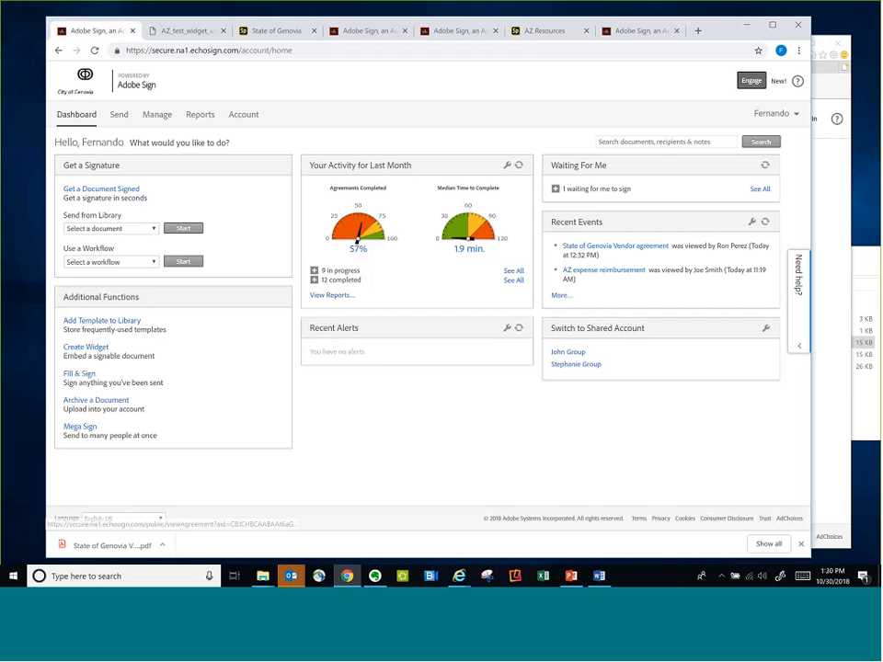
Show only widgets in the list of managed agreements
left_click_drag(722, 33, 727, 32)
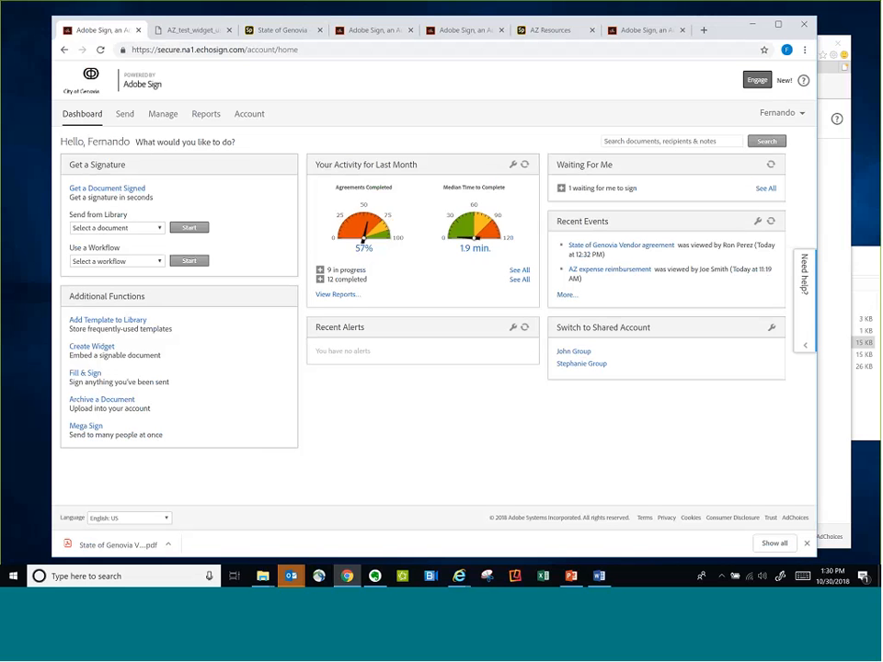
left_click(164, 114)
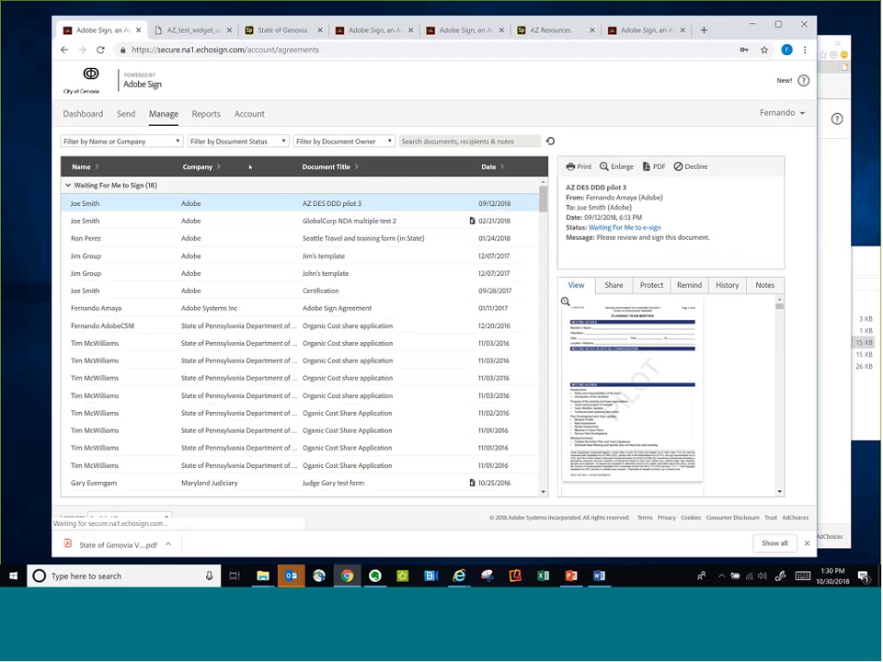
left_click(270, 142)
left_click(217, 337)
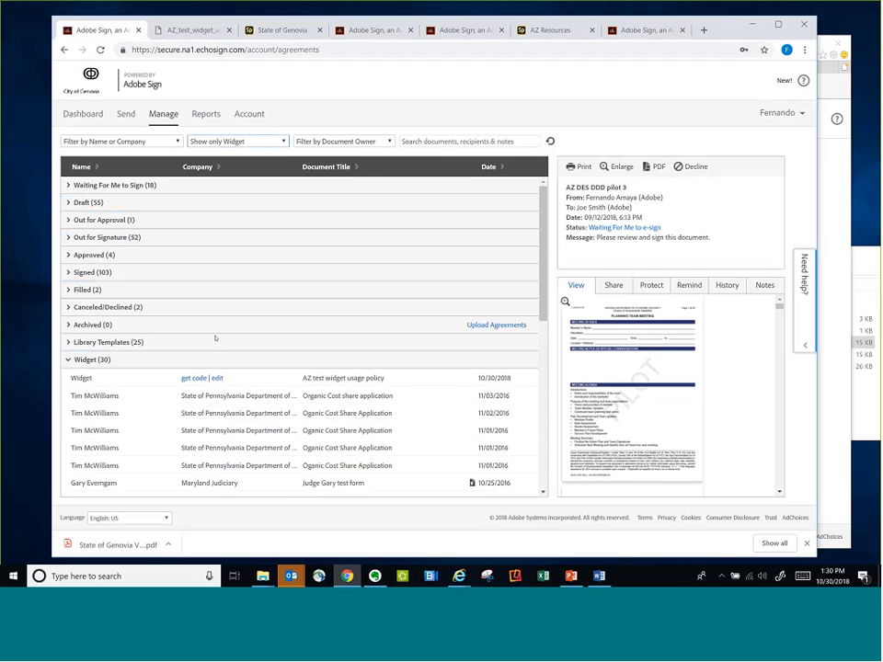
scroll(235, 426, "down", 1)
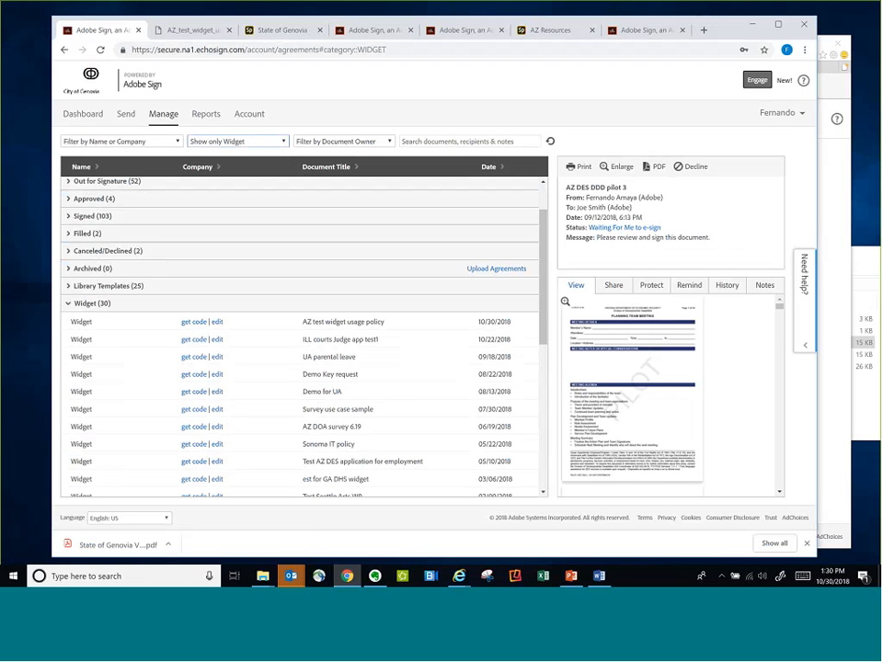
Delete the data field below the policy paragraph of AZ test widget usage policy, save the widget and check its preview
left_click(217, 322)
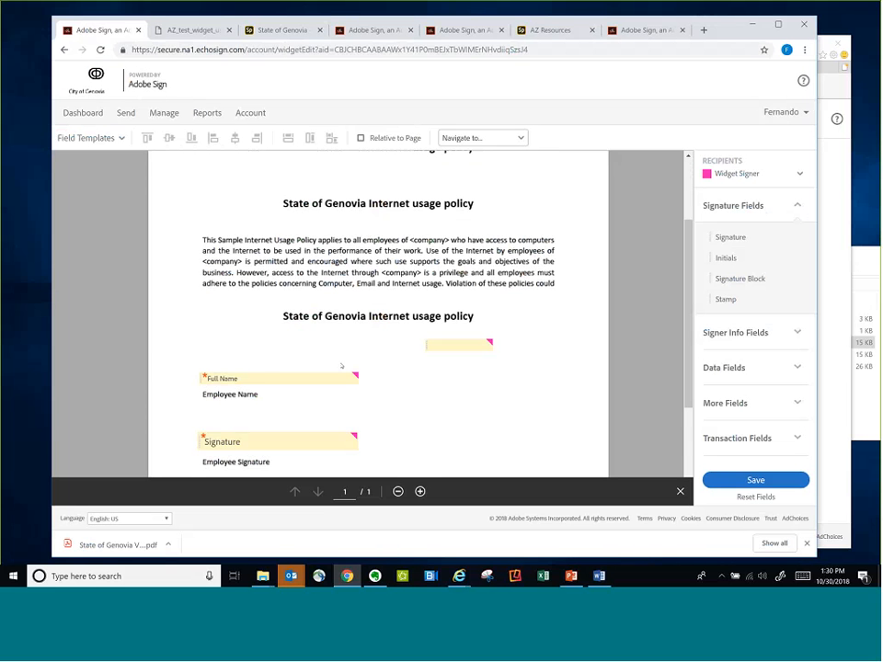
left_click(435, 287)
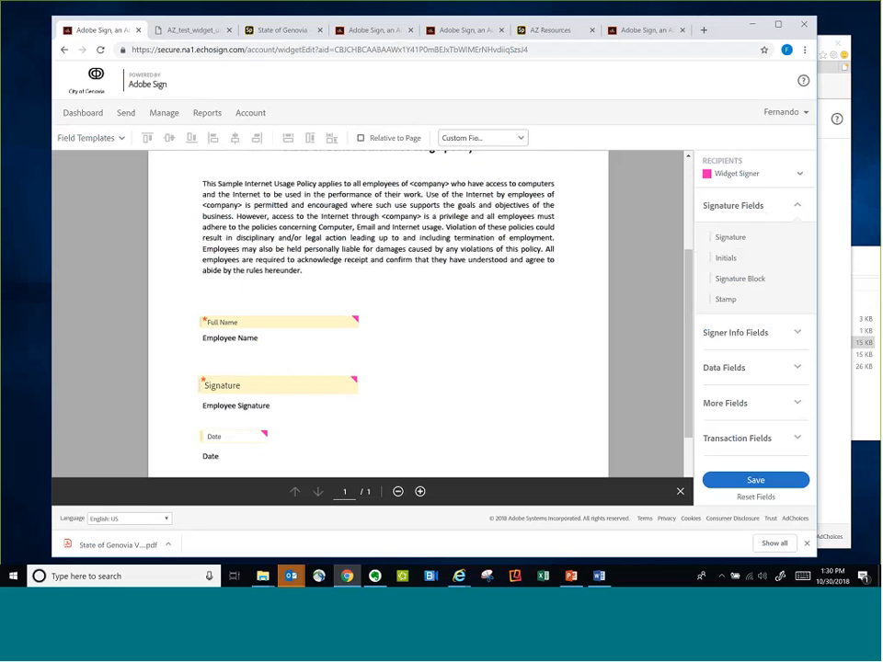
left_click(738, 481)
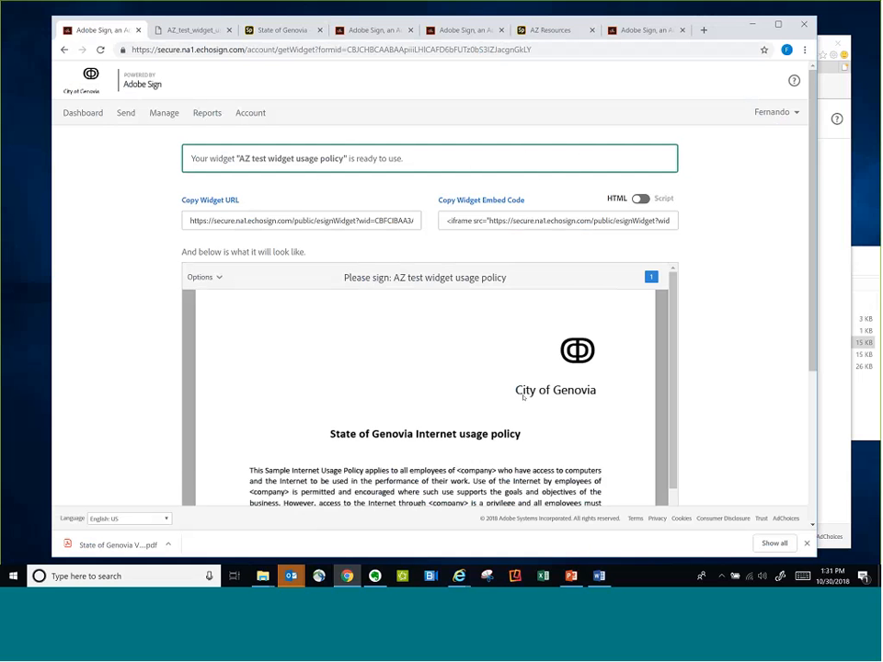
scroll(587, 459, "down", 5)
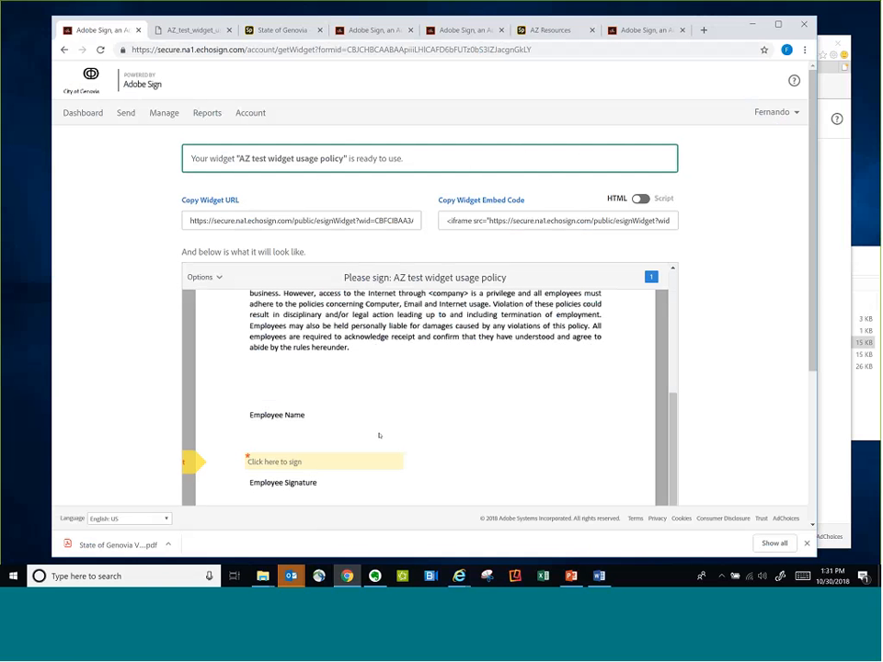
Return to the dashboard and start a Mega Sign send
left_click(123, 79)
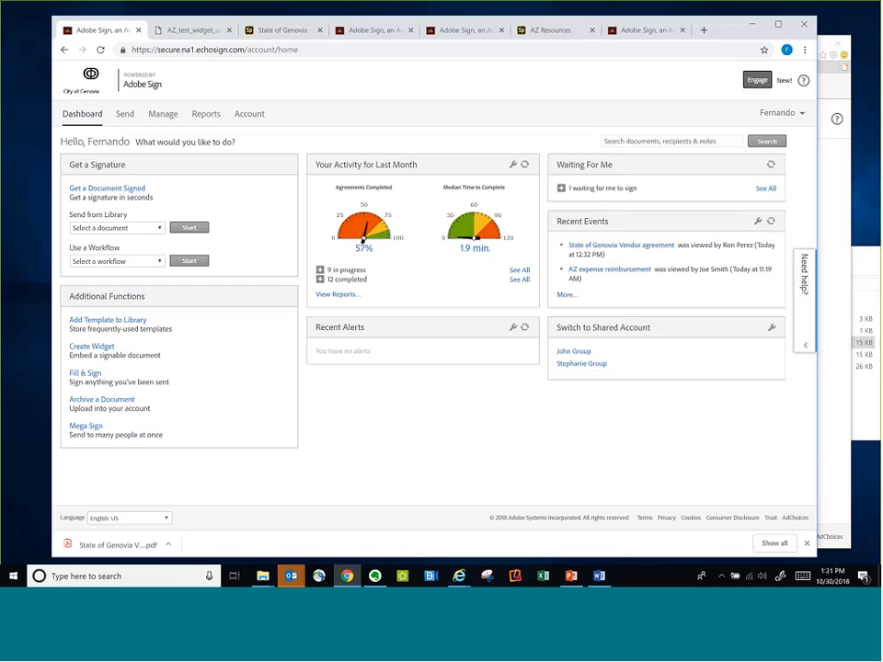
left_click(81, 426)
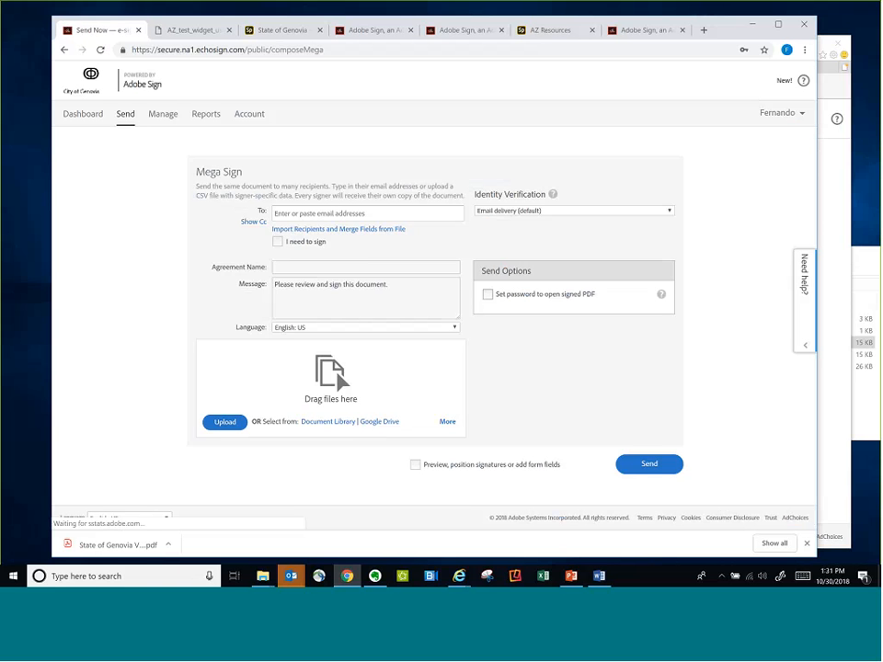
Add two suggested recipient e-mail addresses to the Mega Sign recipients and remove both again
left_click(304, 213)
type("adob")
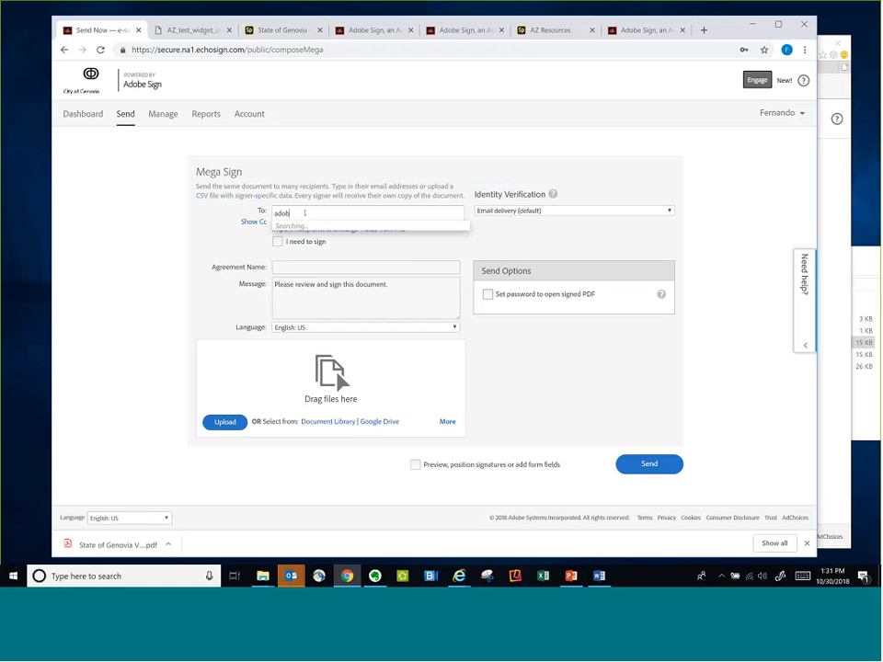
type("e")
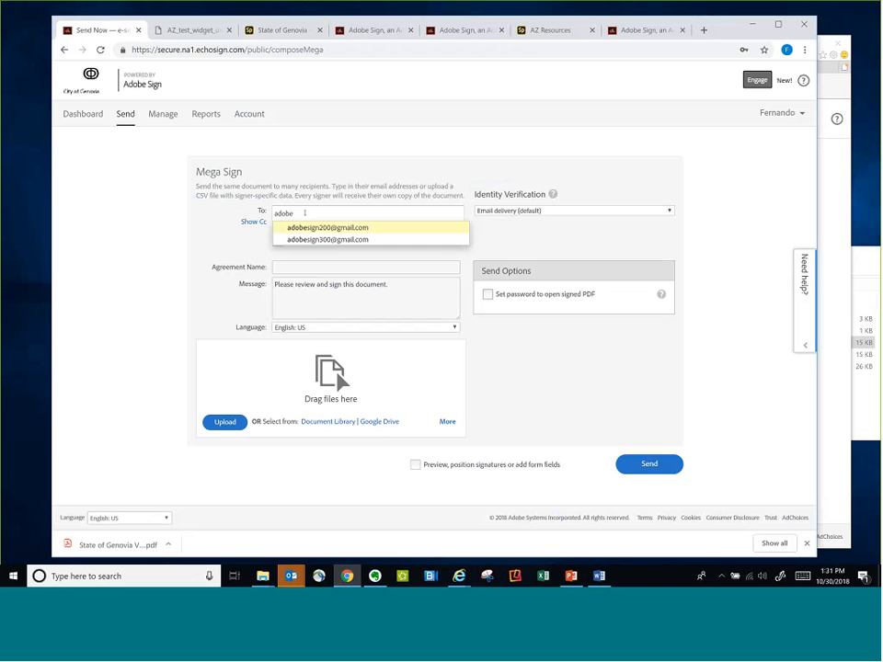
key("Return")
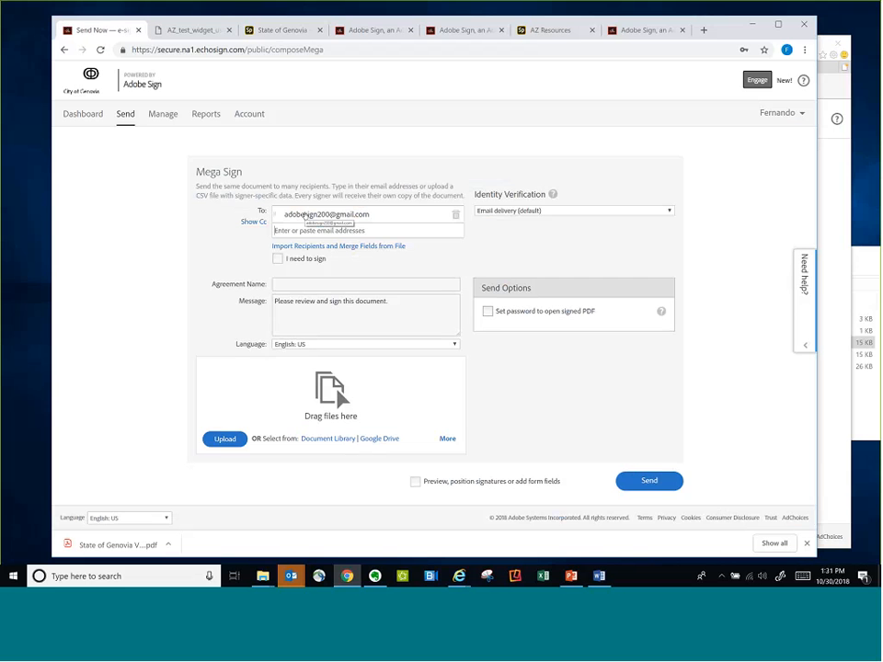
type("adobe")
key("Down")
key("Return")
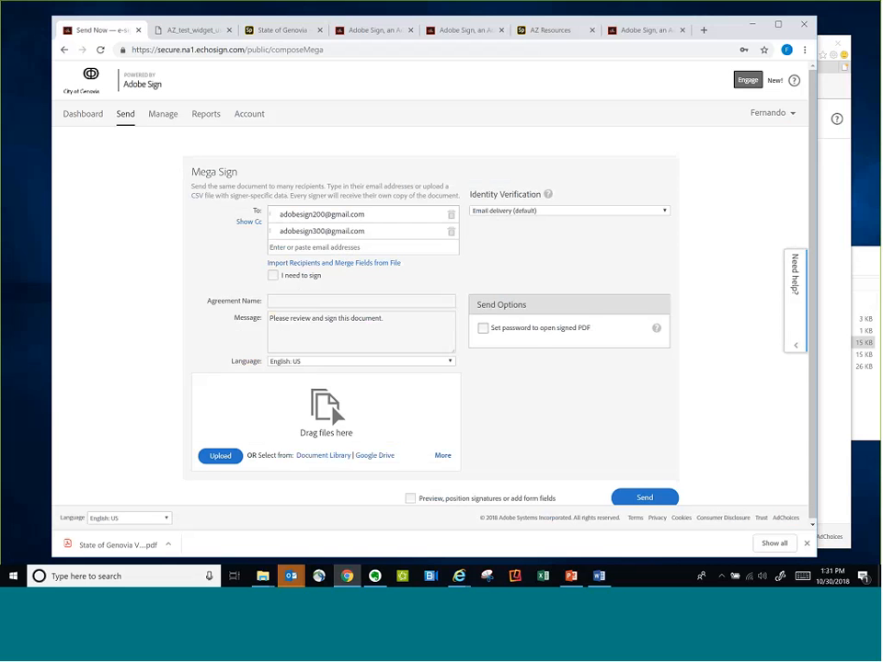
left_click(451, 230)
left_click(455, 216)
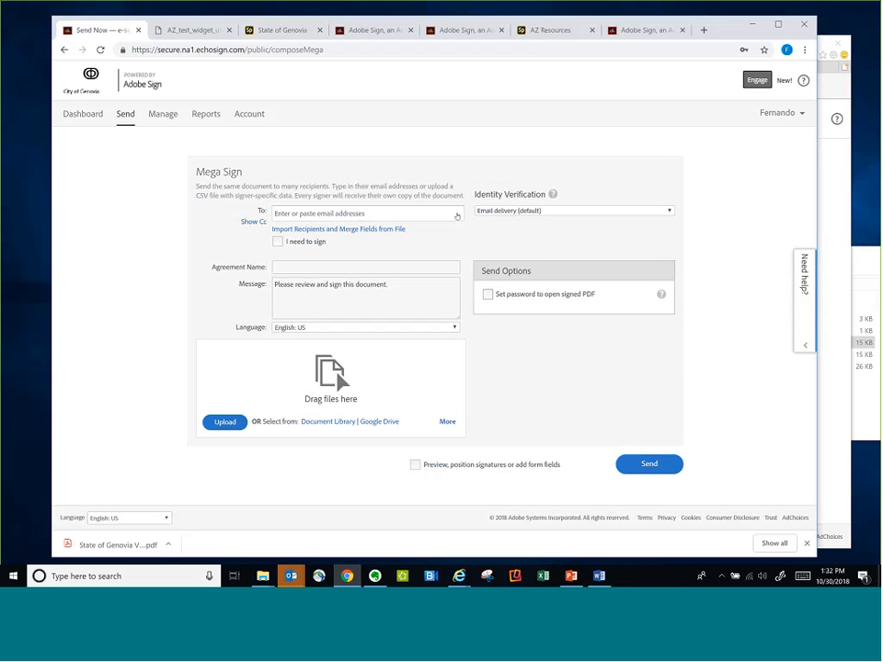
Switch the Mega Sign recipients to import from a CSV file and open the file selection dialog
left_click(338, 229)
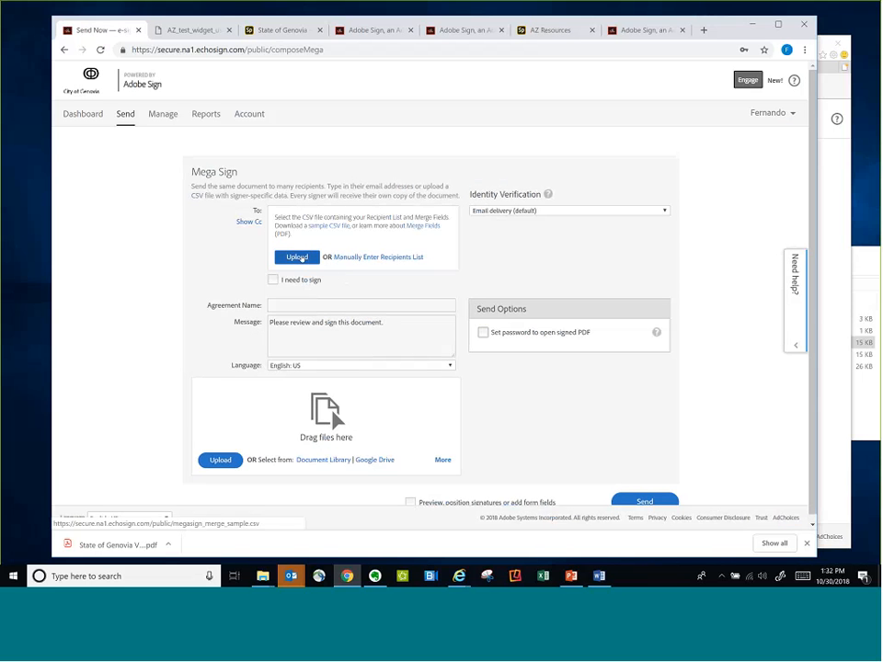
left_click(297, 257)
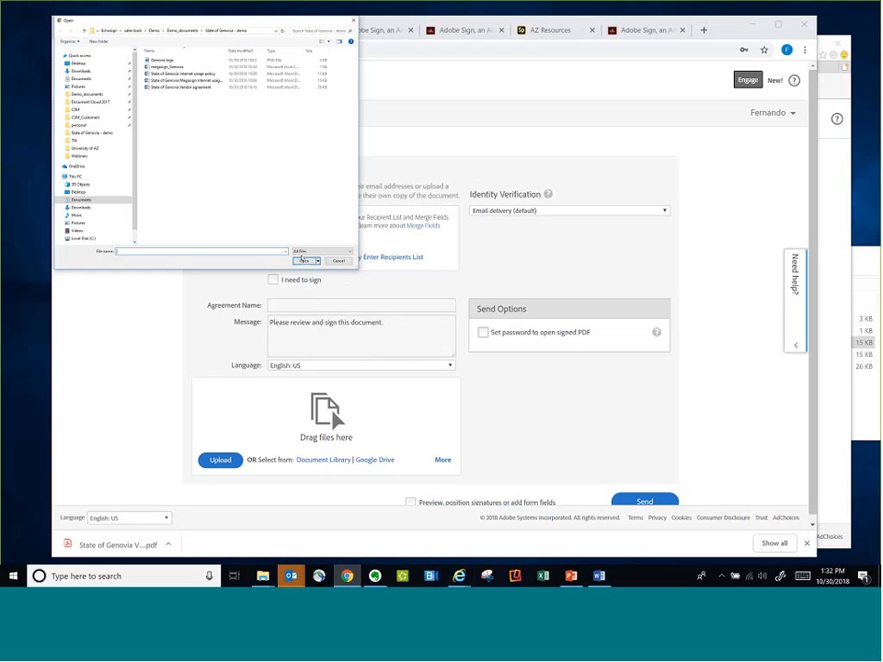
Open megasign_Genovia from the State of Genovia - demo folder in Excel and widen the _es_signer_email column
left_click(255, 573)
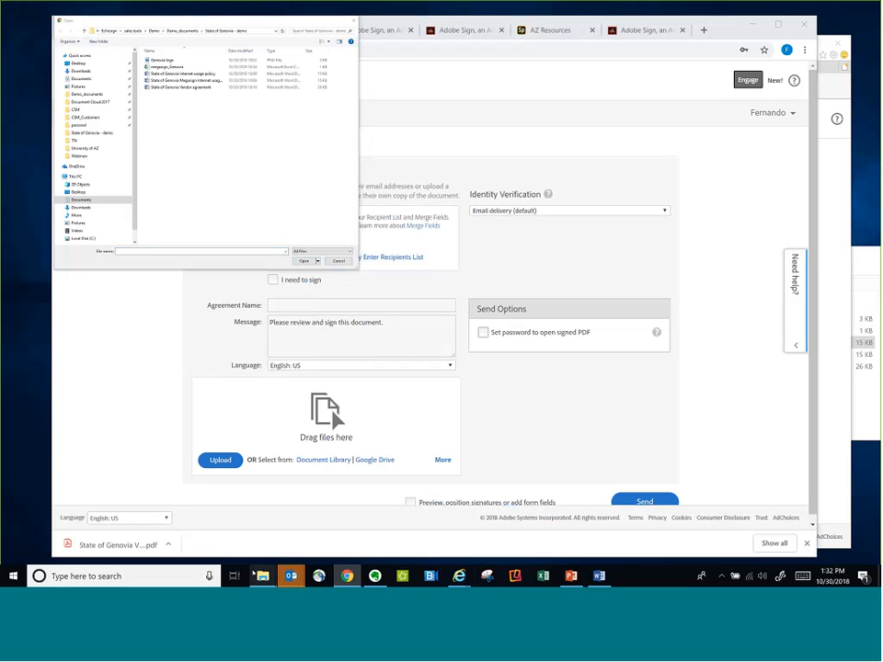
mouse_move(260, 574)
left_click(291, 534)
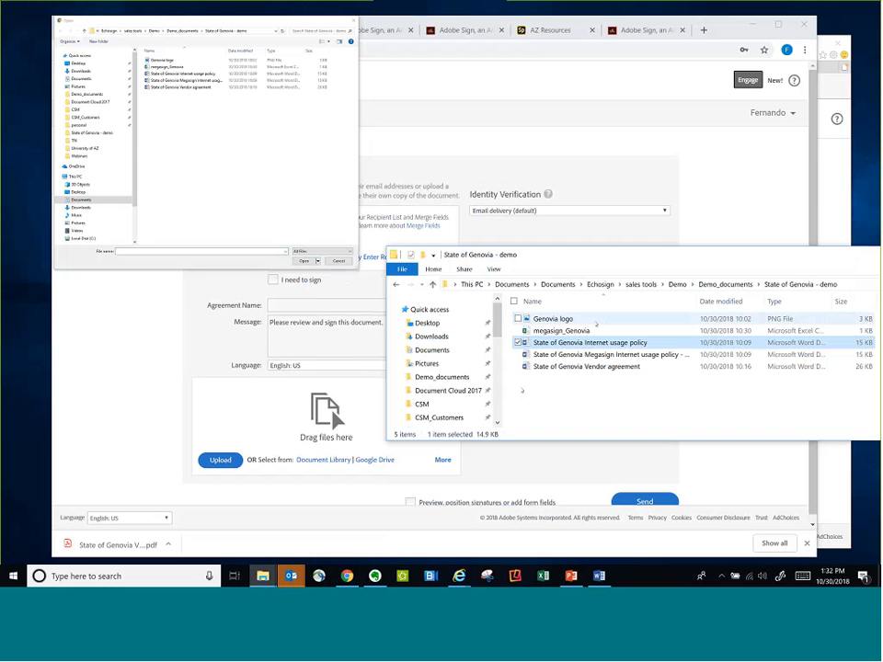
left_click(587, 331)
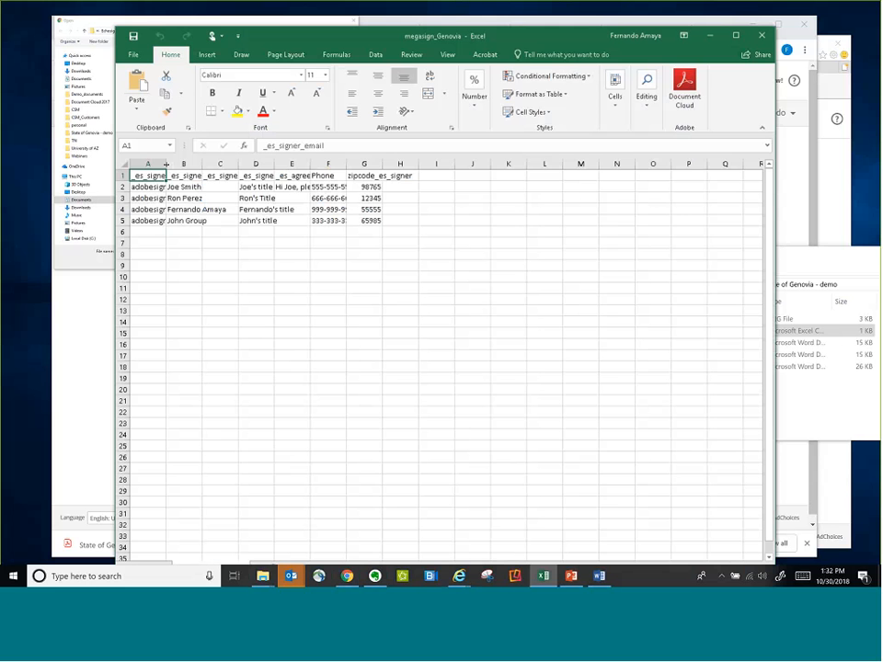
left_click_drag(166, 164, 199, 164)
Examine the signer name, company, title and agreement column headers and the recipient rows of the CSV
left_click(216, 175)
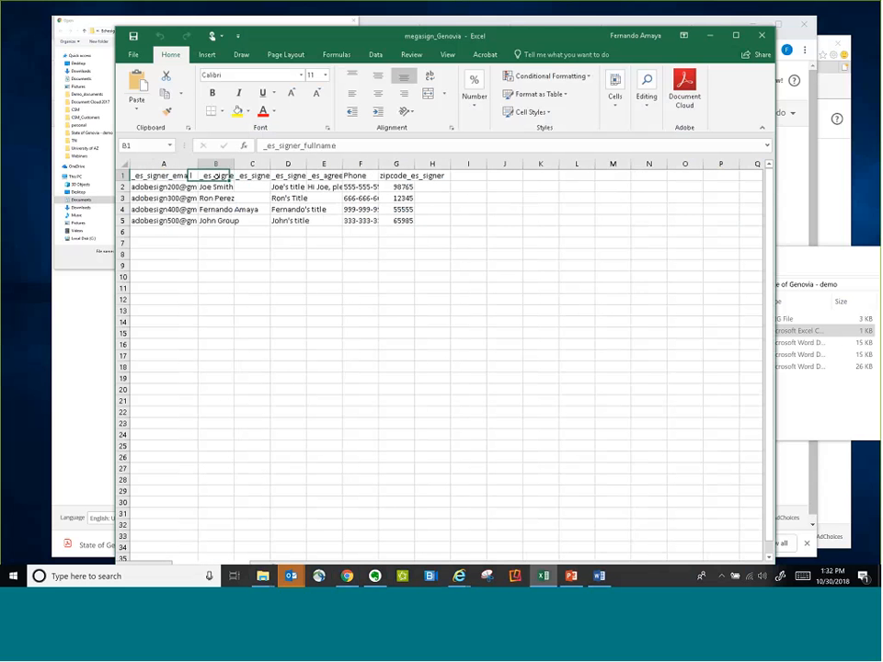
left_click(253, 176)
left_click(288, 176)
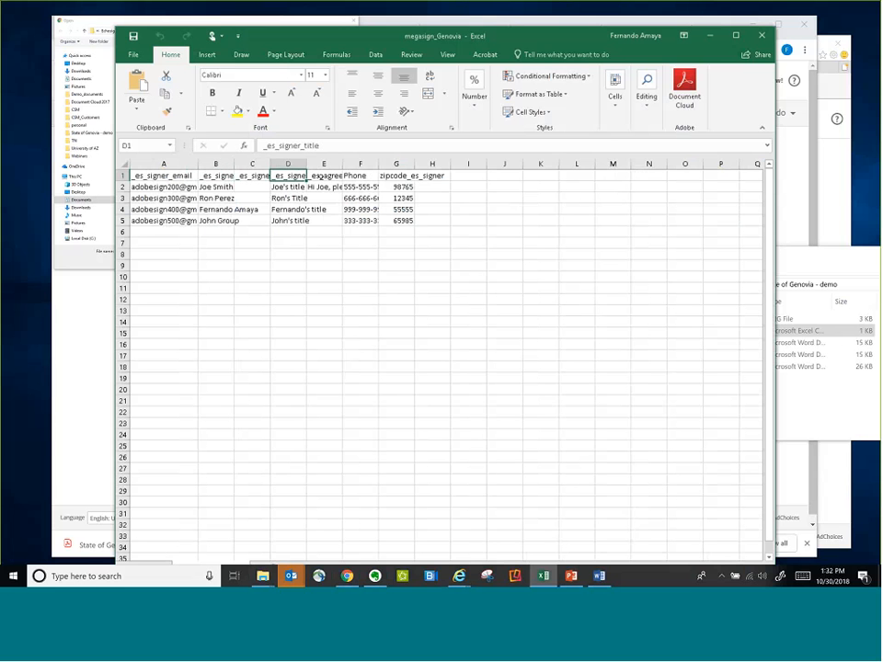
left_click(322, 176)
left_click(125, 187)
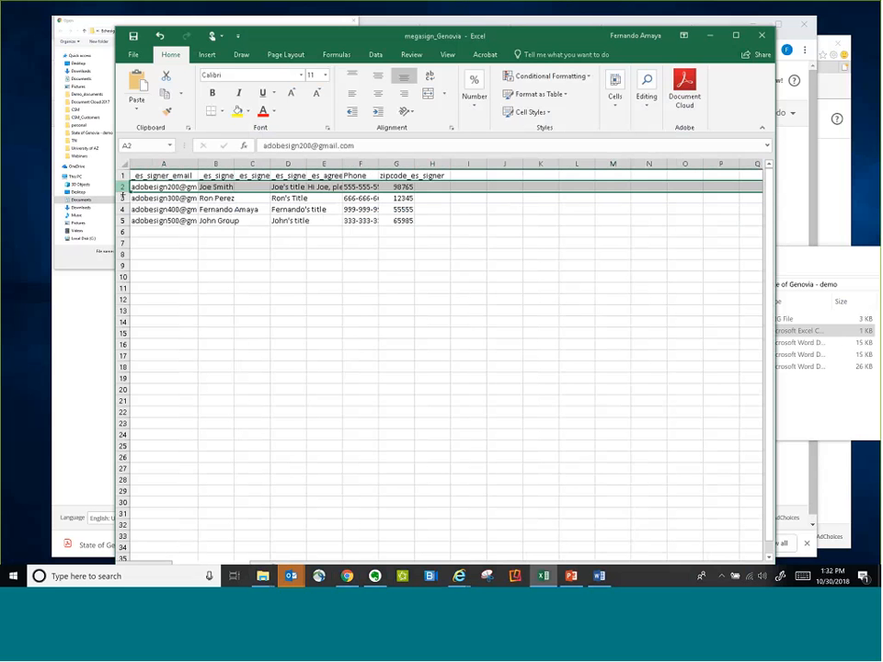
left_click(122, 197)
left_click(123, 221)
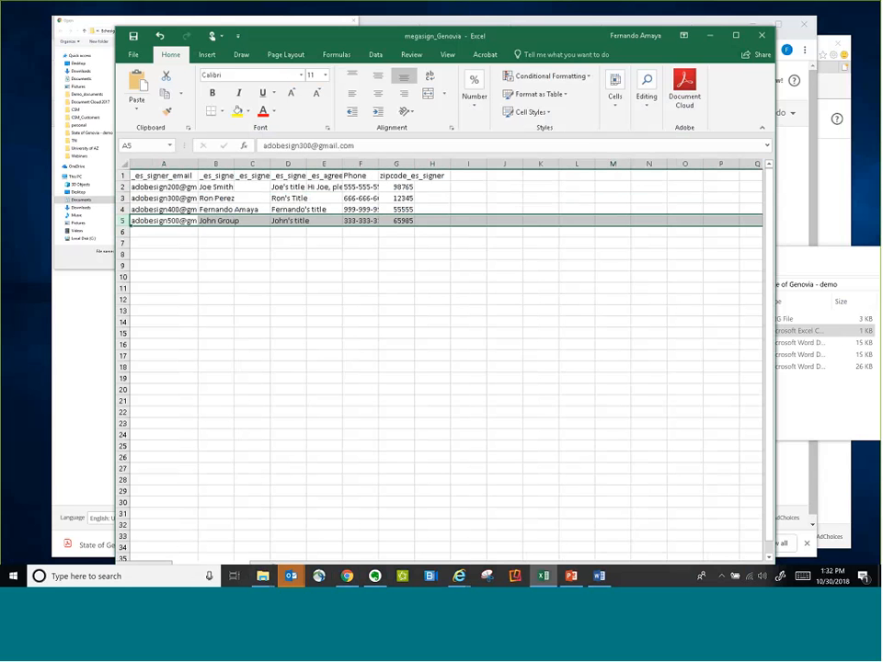
Review the zip code, phone, title, company and full name headers against the recipients' entries in the rows below
left_click(396, 174)
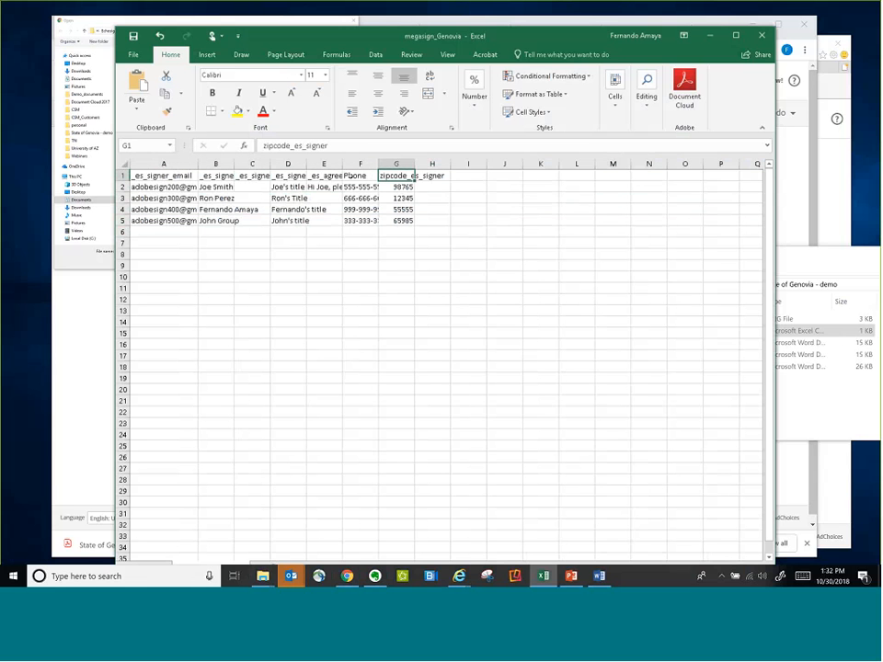
left_click(351, 174)
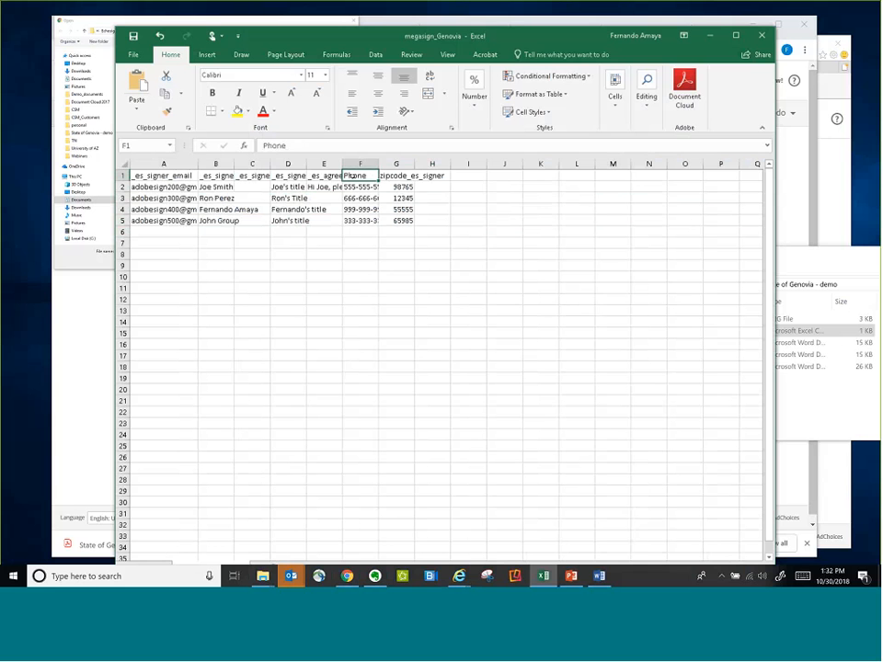
left_click(288, 175)
left_click(251, 175)
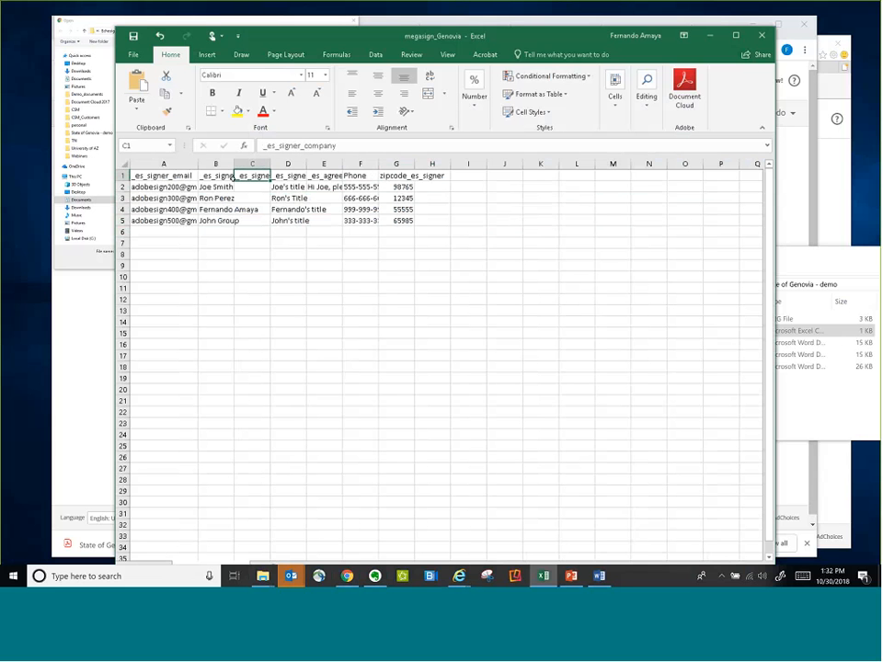
left_click(221, 176)
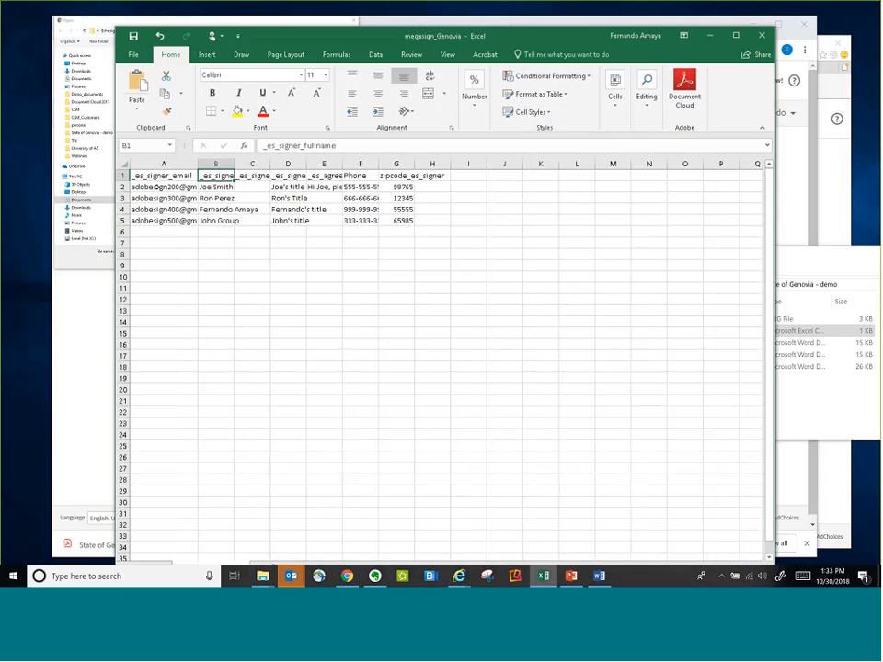
left_click(216, 186)
left_click(287, 186)
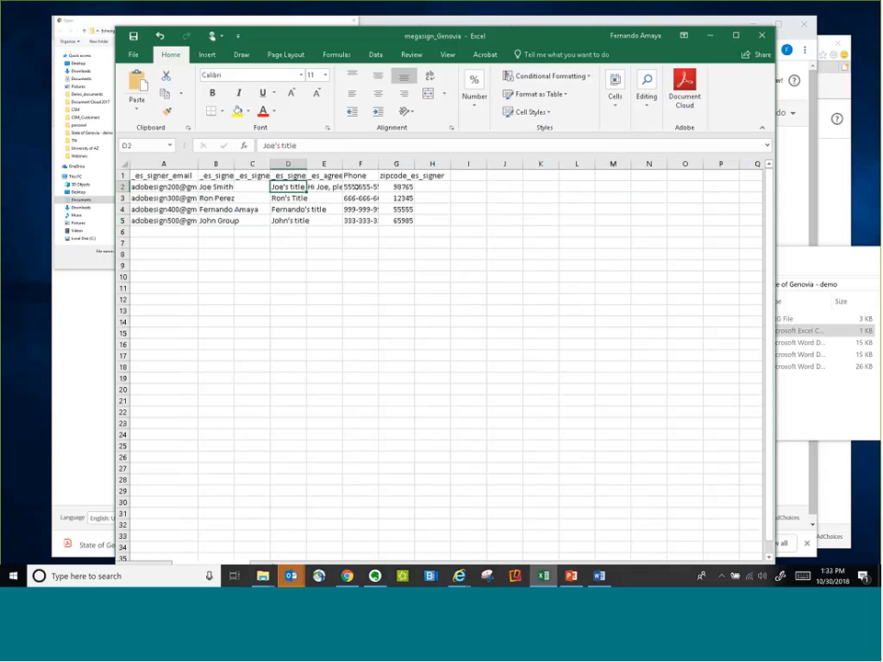
left_click(358, 187)
left_click(396, 186)
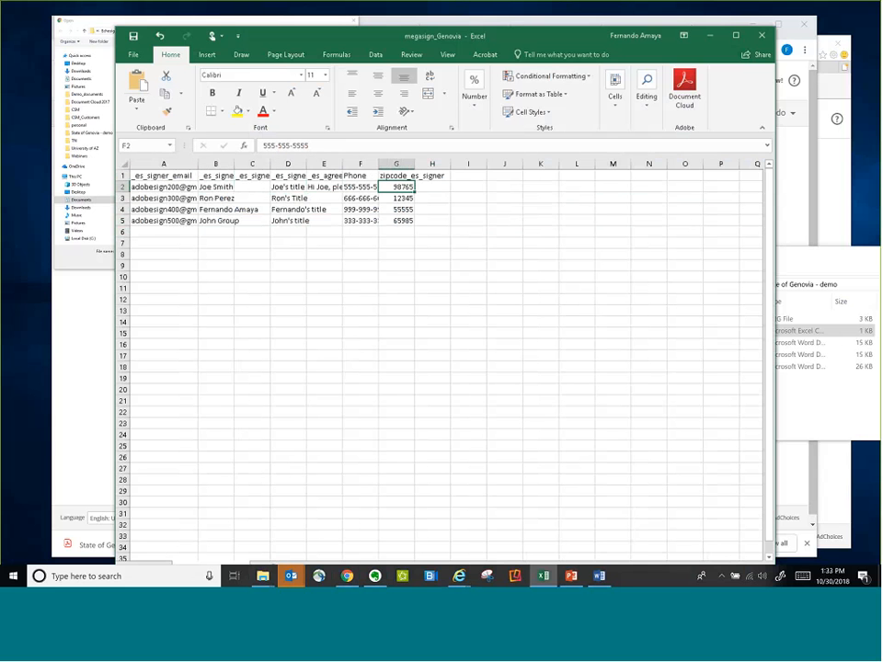
left_click_drag(216, 198, 249, 209)
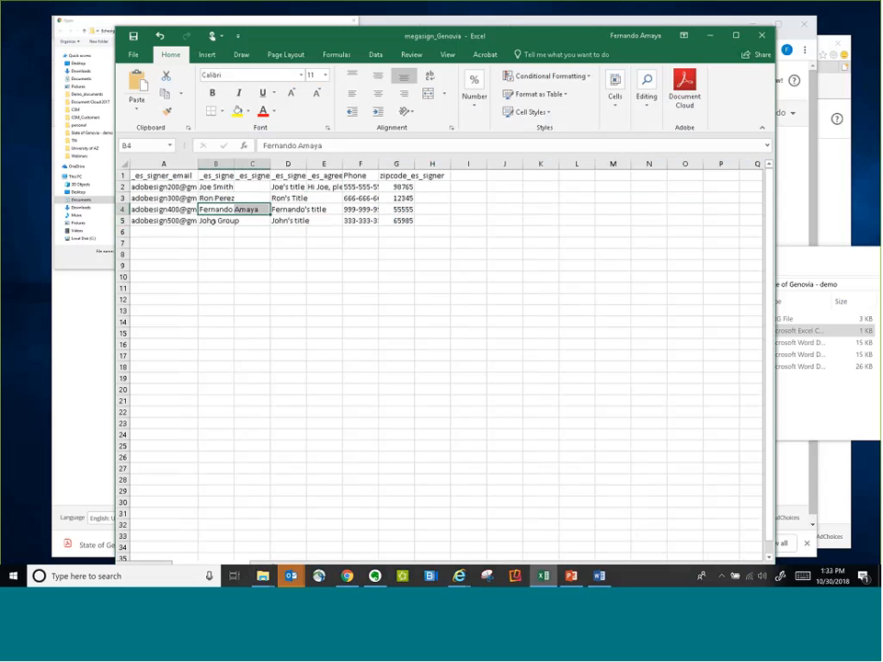
left_click(211, 222)
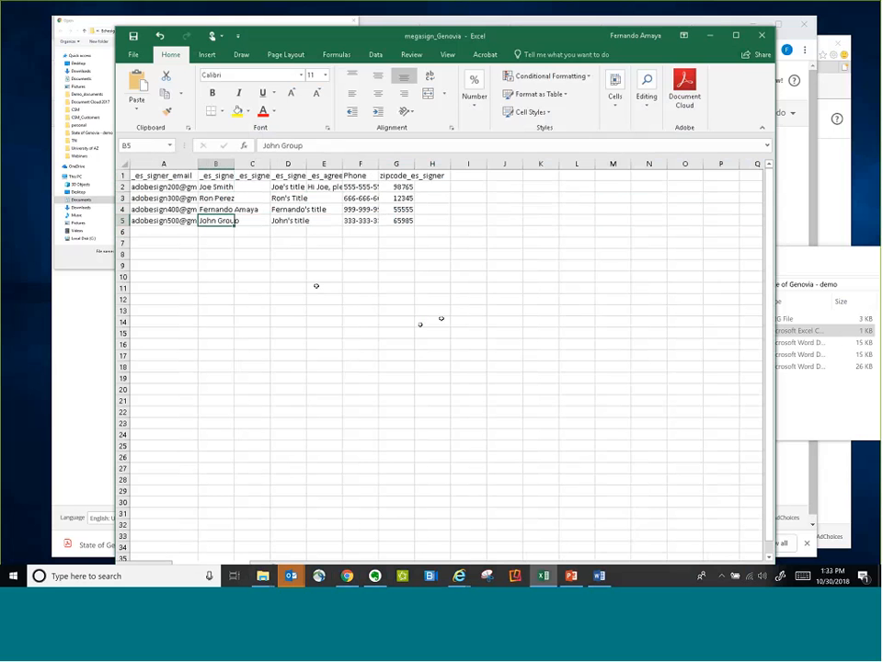
Close megasign_Genovia without saving and return to the Mega Sign file selection dialog in the browser
left_click(761, 35)
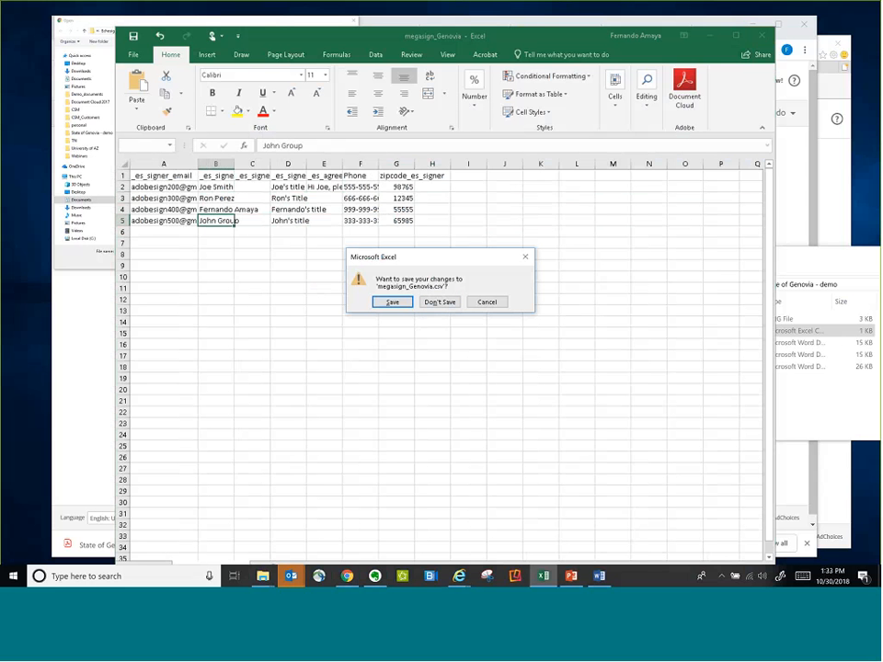
left_click(492, 302)
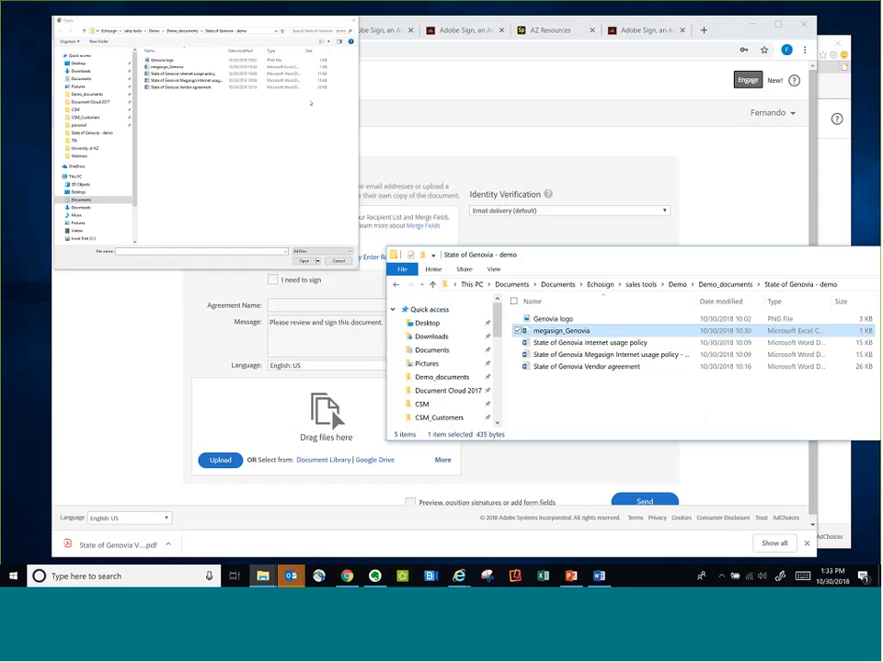
left_click(311, 103)
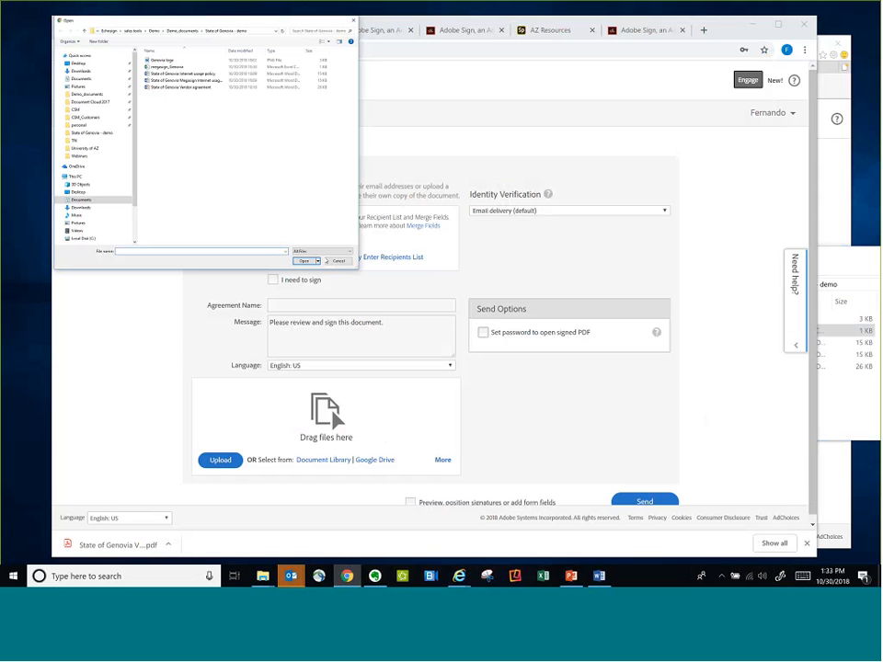
Import the Mega Sign recipients from the megasign_Genovia CSV file in the State of Genovia - demo folder
left_click(337, 261)
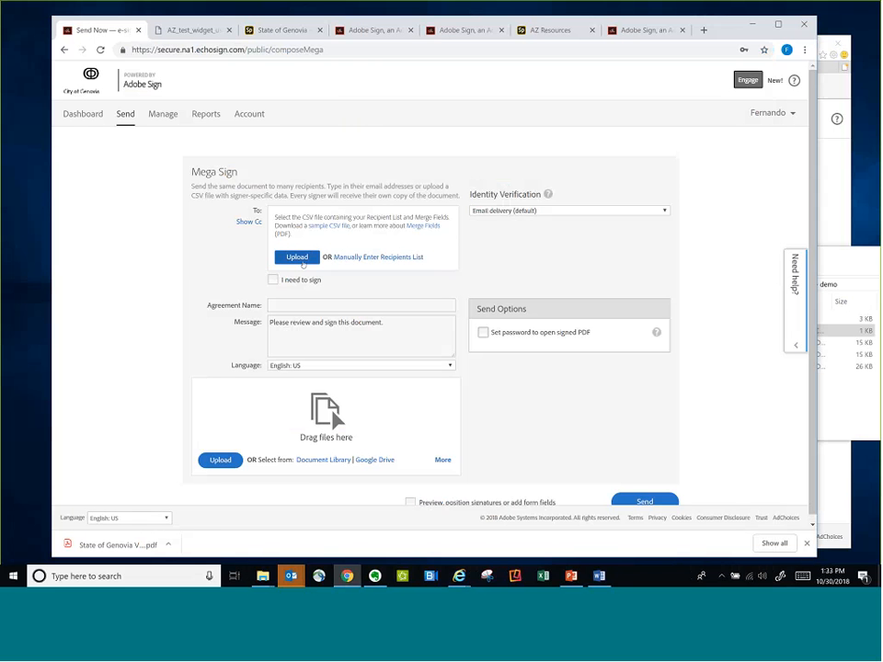
left_click(297, 258)
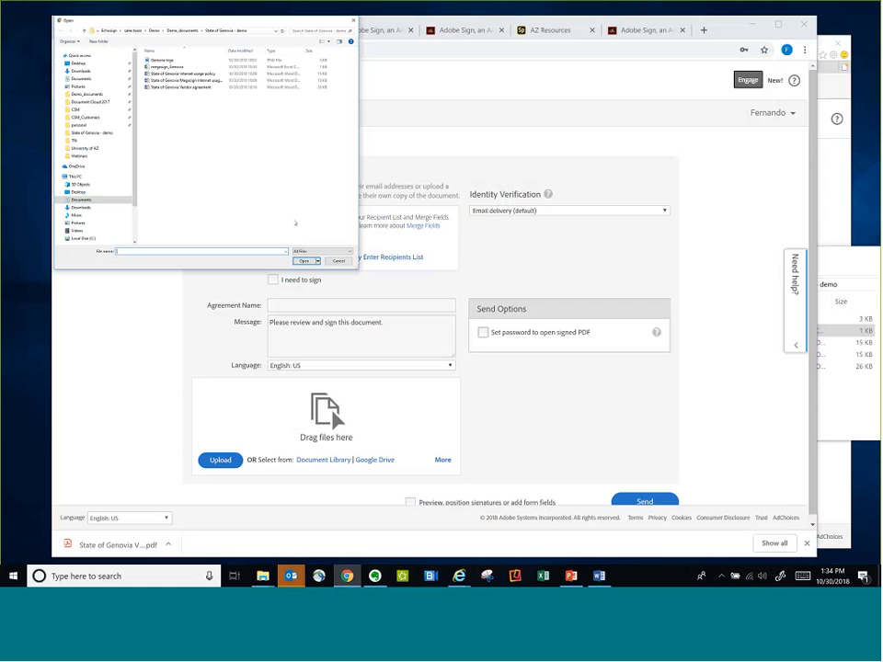
left_click(168, 67)
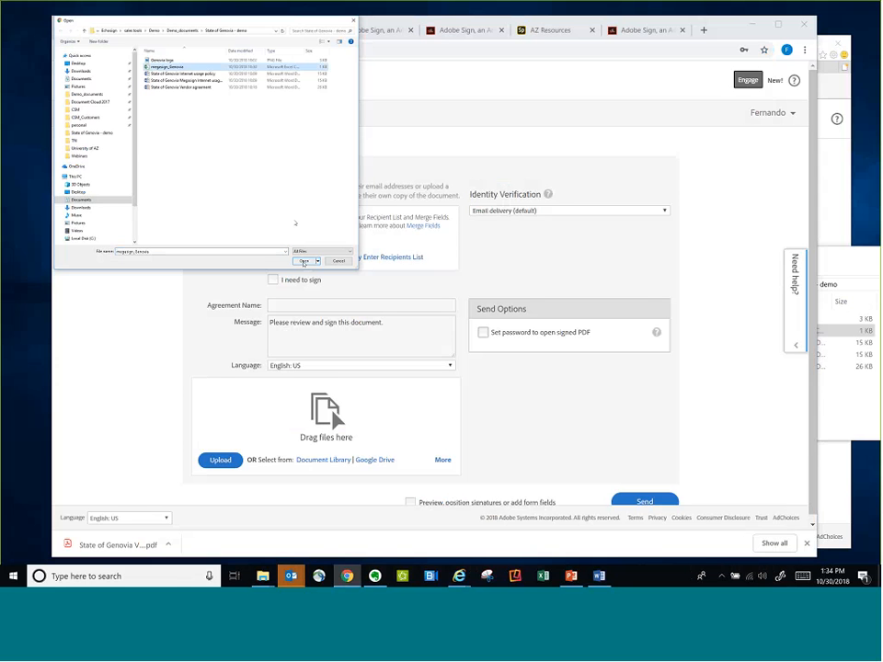
left_click(305, 261)
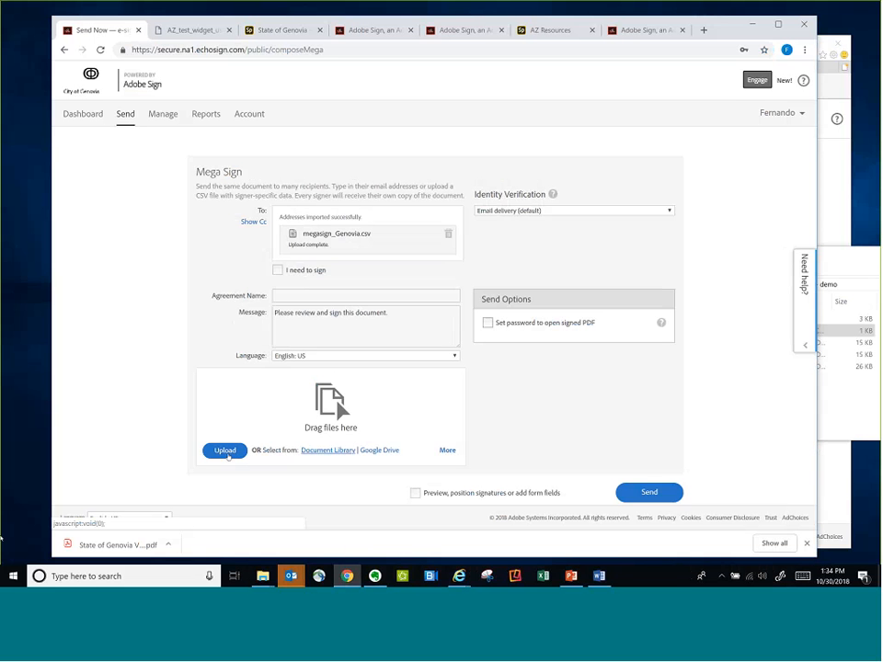
Attach the "State of Genovia Megasign Internet usage policy - Copy" document and continue with the option to preview, position signatures or add form fields
left_click(0, 539)
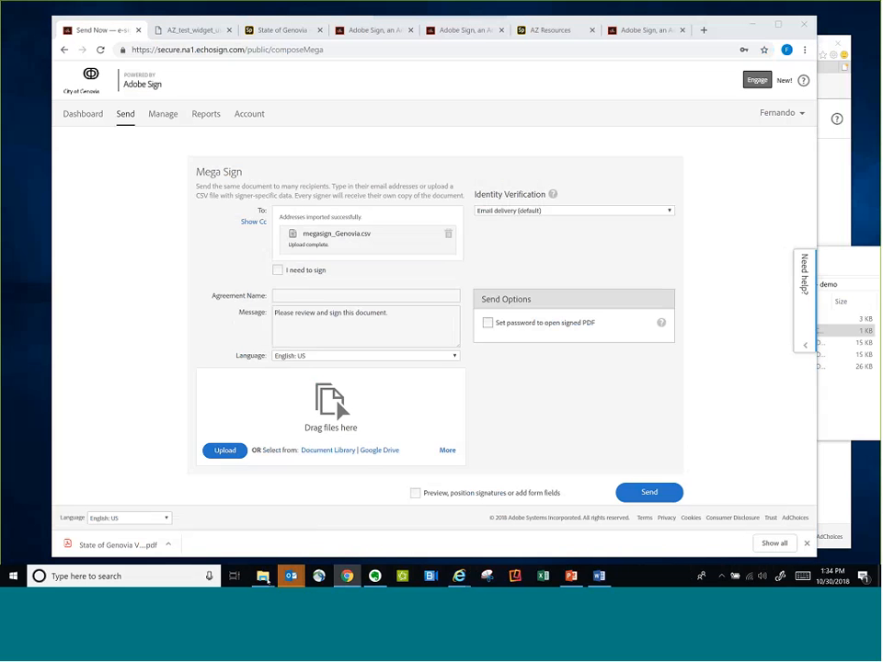
left_click(285, 525)
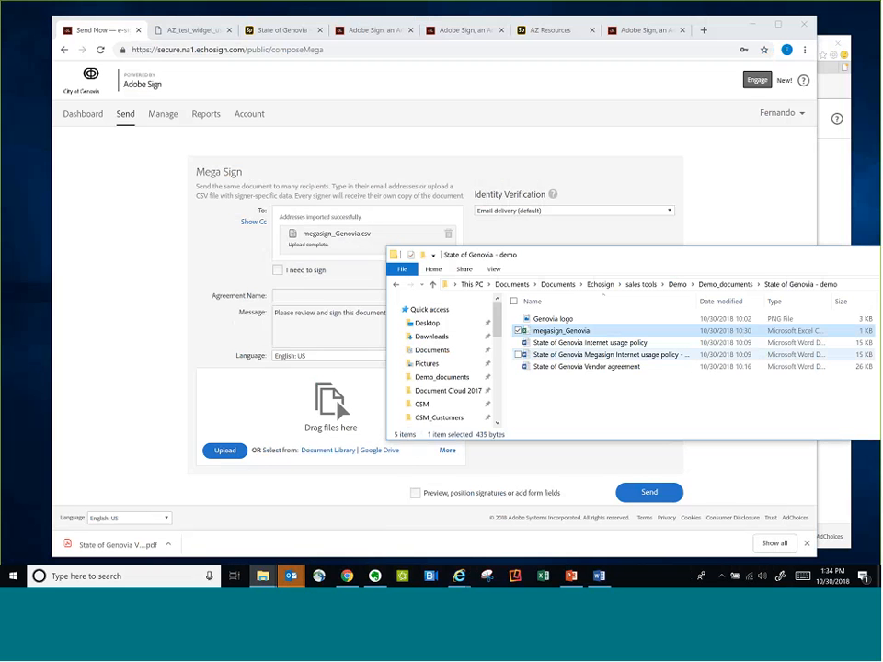
left_click_drag(598, 354, 136, 402)
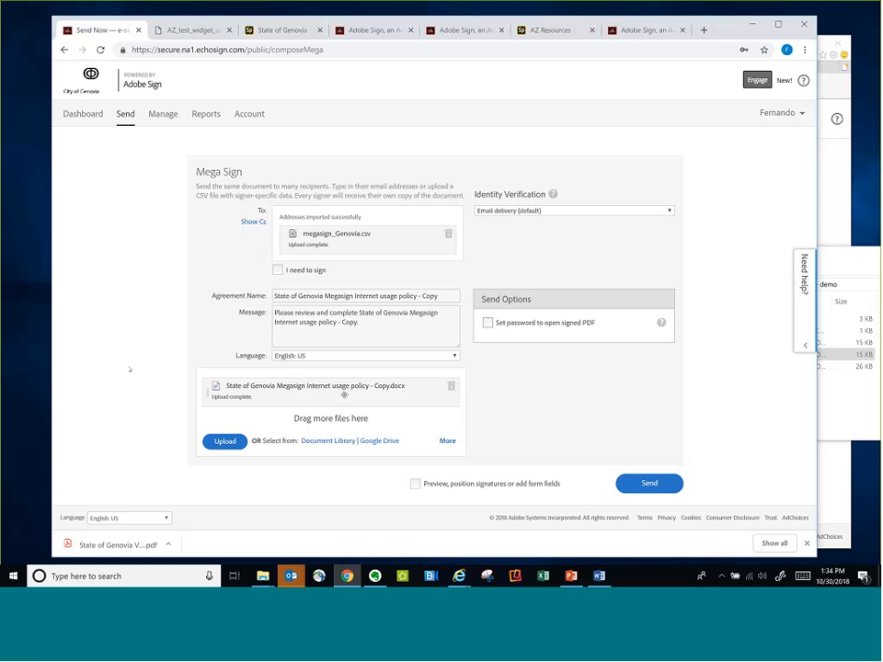
left_click(476, 488)
left_click(649, 484)
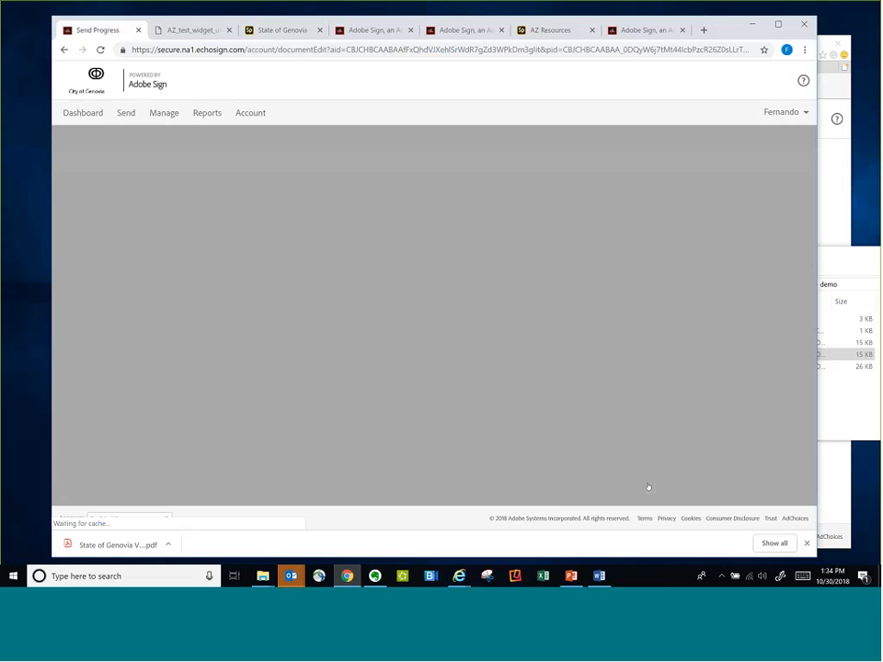
Place a signature field for the MegaSign Signer just above the Employee Signature label
scroll(494, 384, "down", 5)
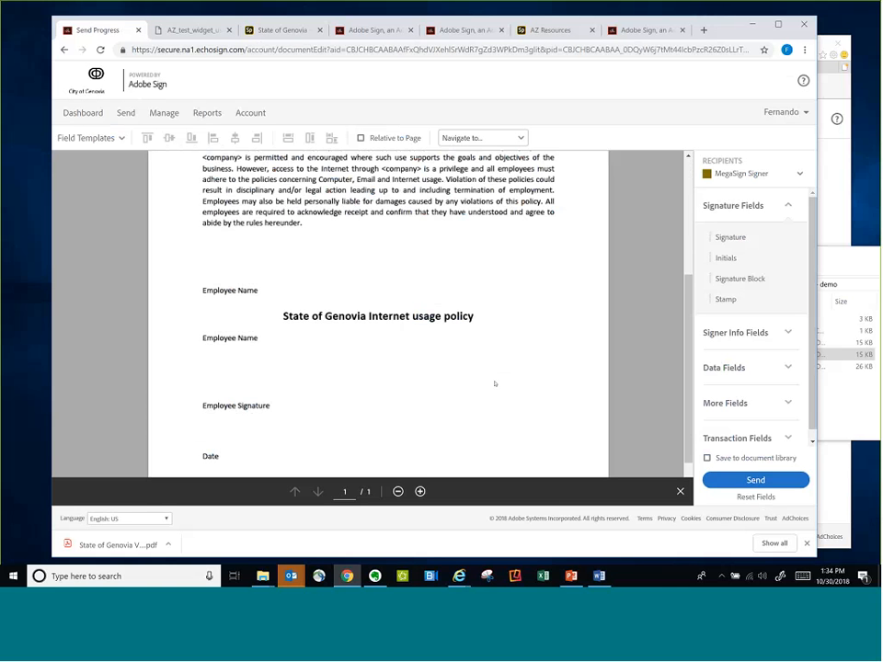
scroll(495, 383, "up", 4)
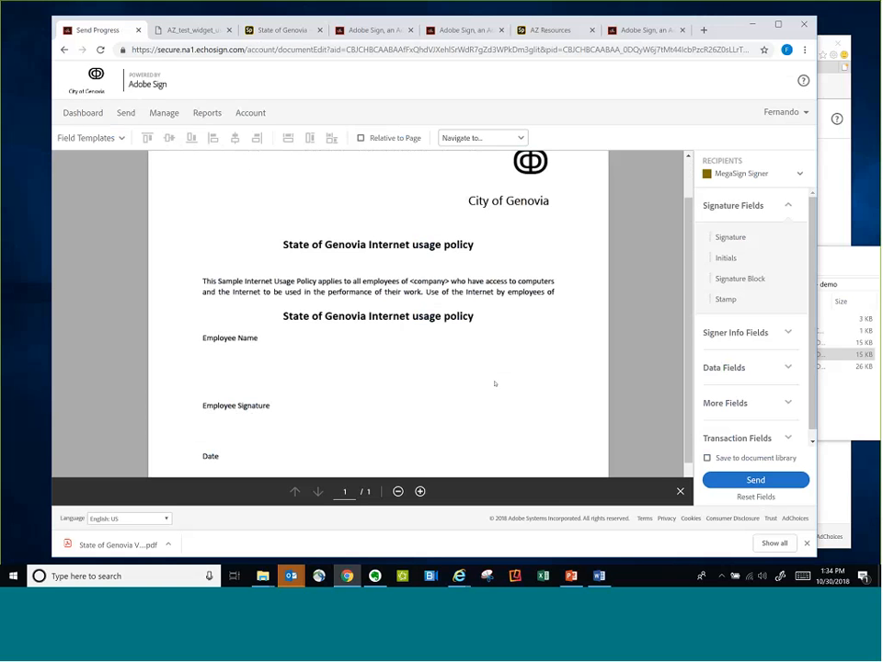
scroll(495, 383, "down", 3)
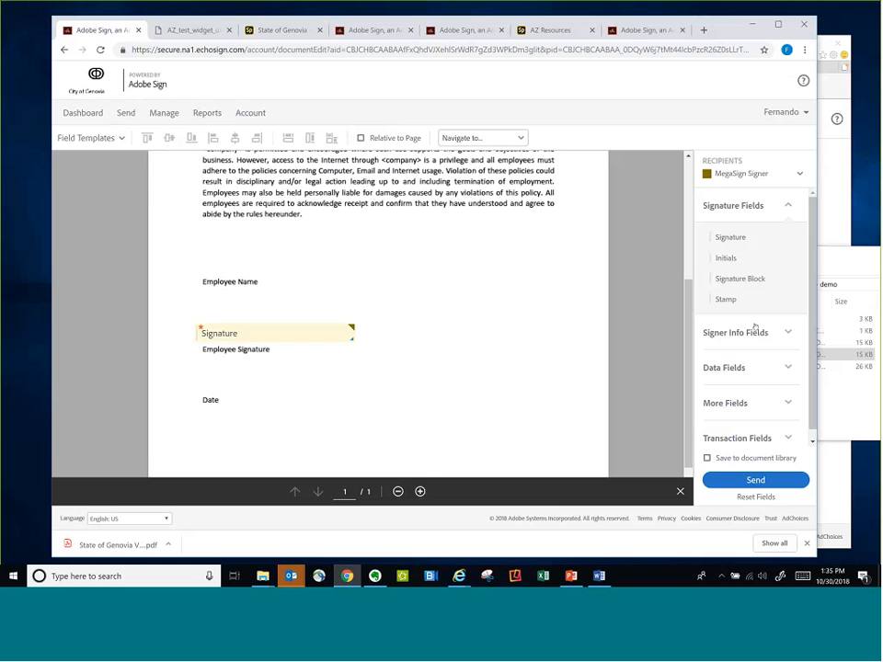
Add a signer name field below the Employee Name label and a signer date field above the Date label
left_click(786, 332)
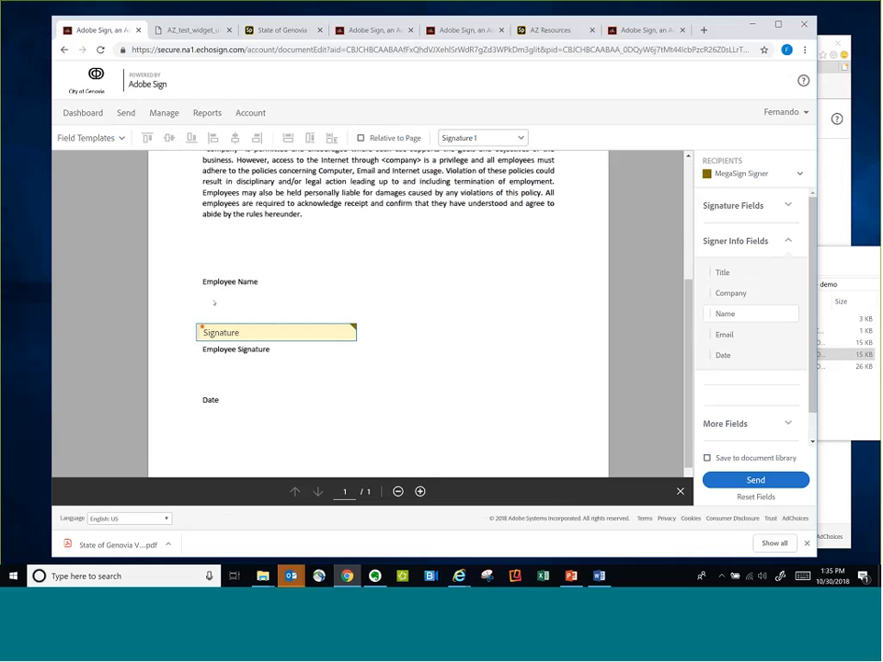
left_click_drag(213, 302, 213, 303)
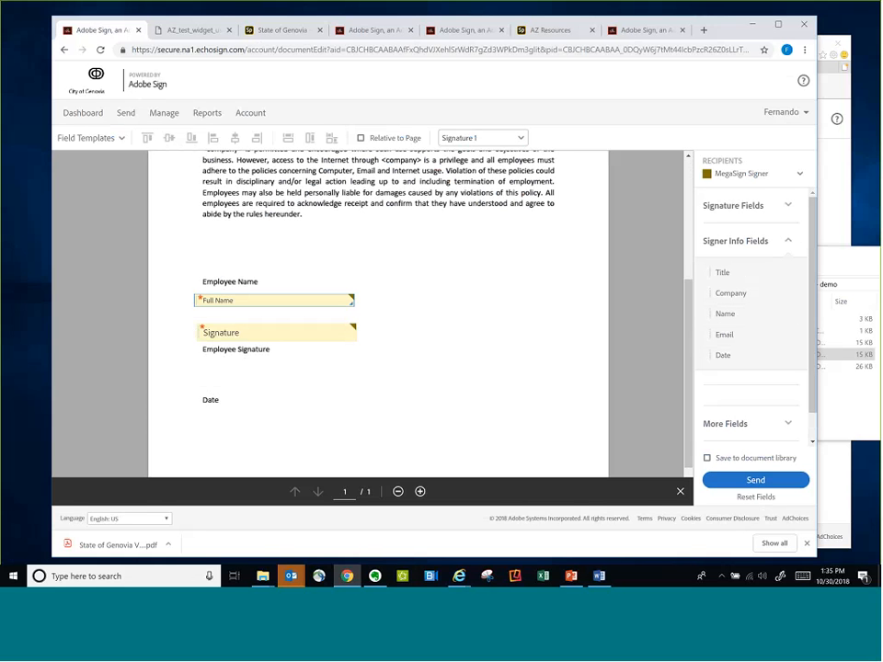
left_click(274, 301)
left_click_drag(723, 355, 225, 380)
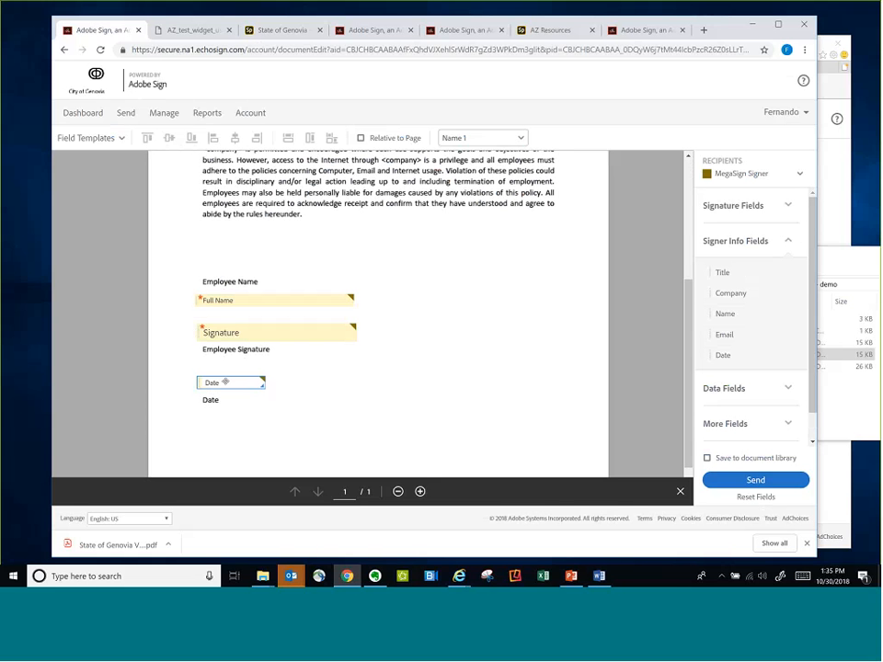
left_click(225, 382)
Inspect the Full Name field's properties, including its editable field name, and close them without saving changes
right_click(282, 299)
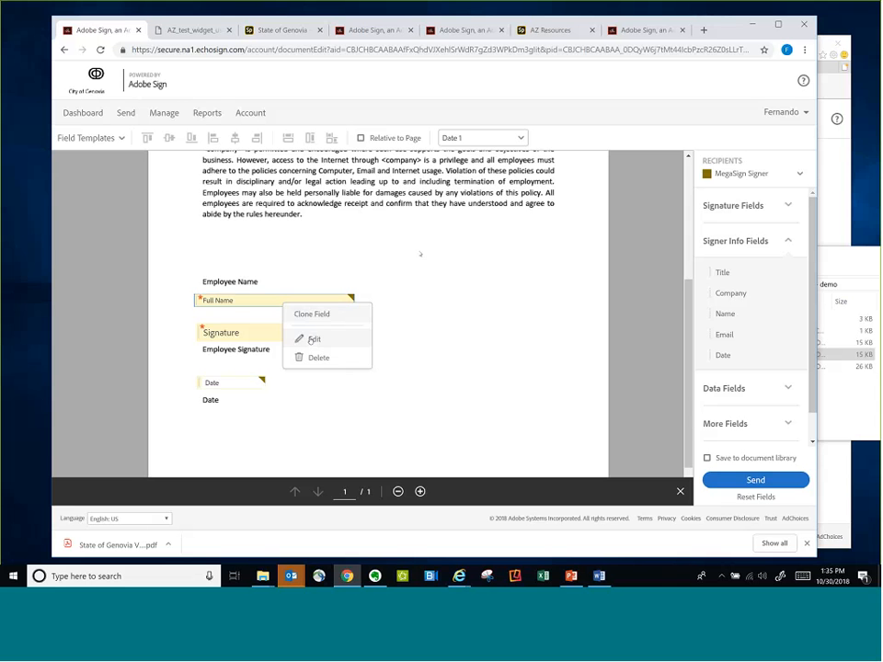
left_click(309, 339)
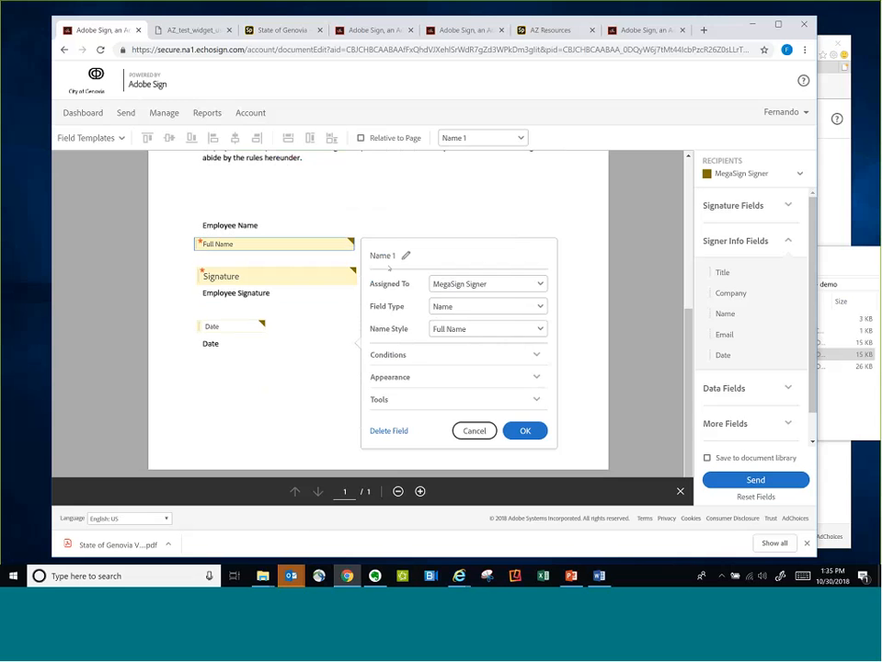
left_click(406, 256)
left_click(474, 430)
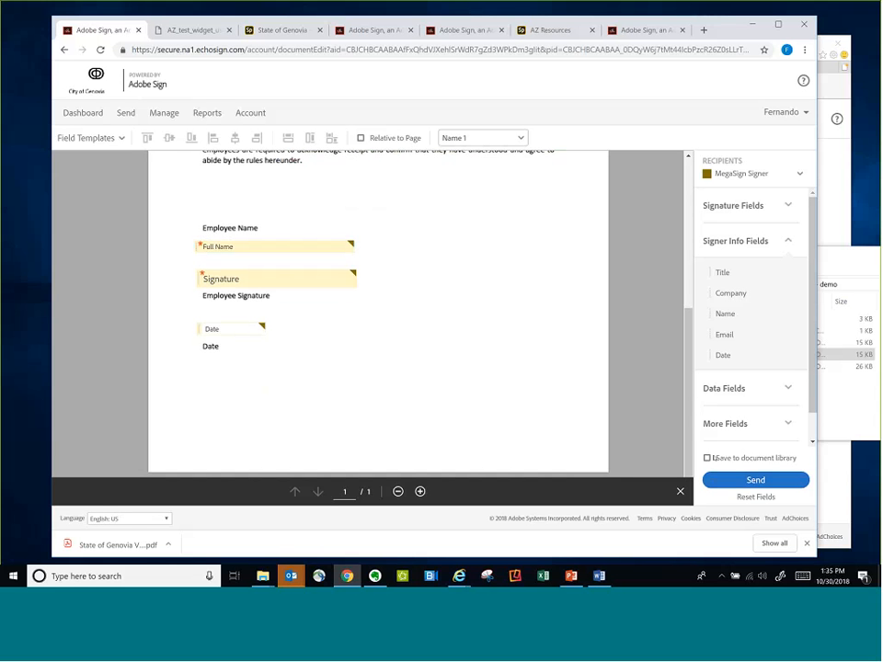
Send the Mega Sign agreement to the imported recipients
left_click(756, 482)
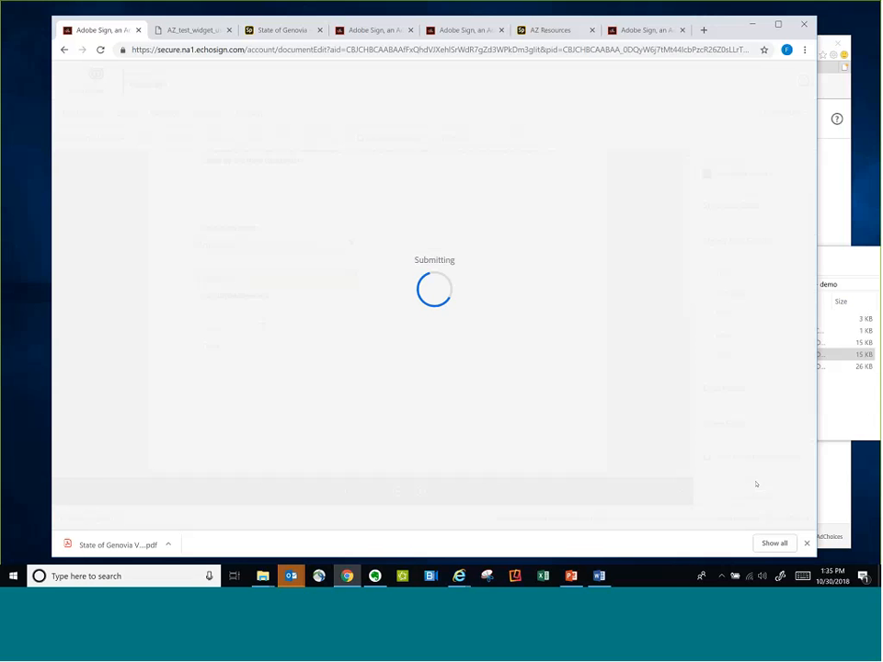
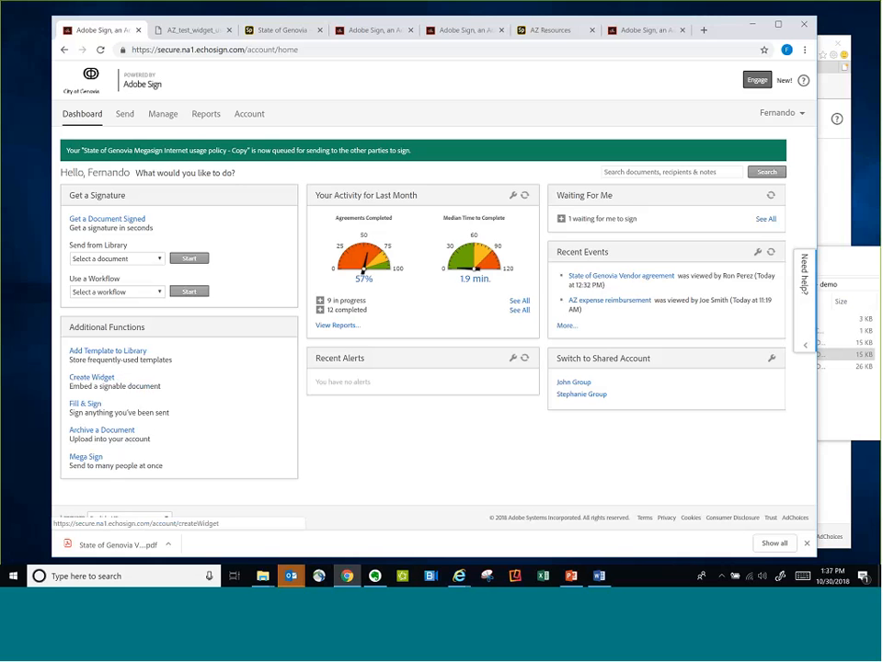
Filter the managed agreements to show only widgets and look through the widget list
left_click(164, 114)
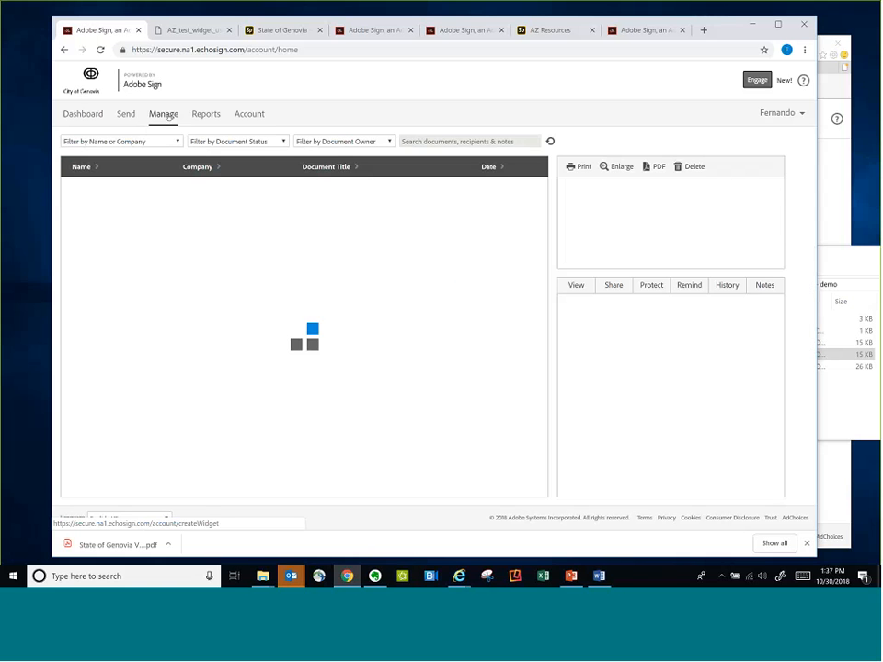
left_click(238, 141)
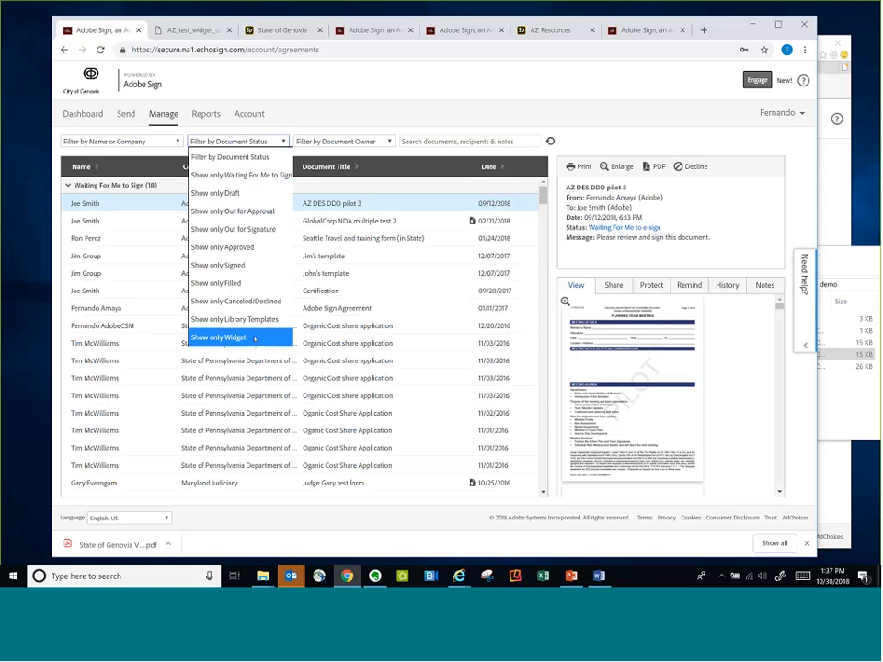
left_click(255, 338)
scroll(261, 416, "down", 1)
scroll(261, 416, "down", 10)
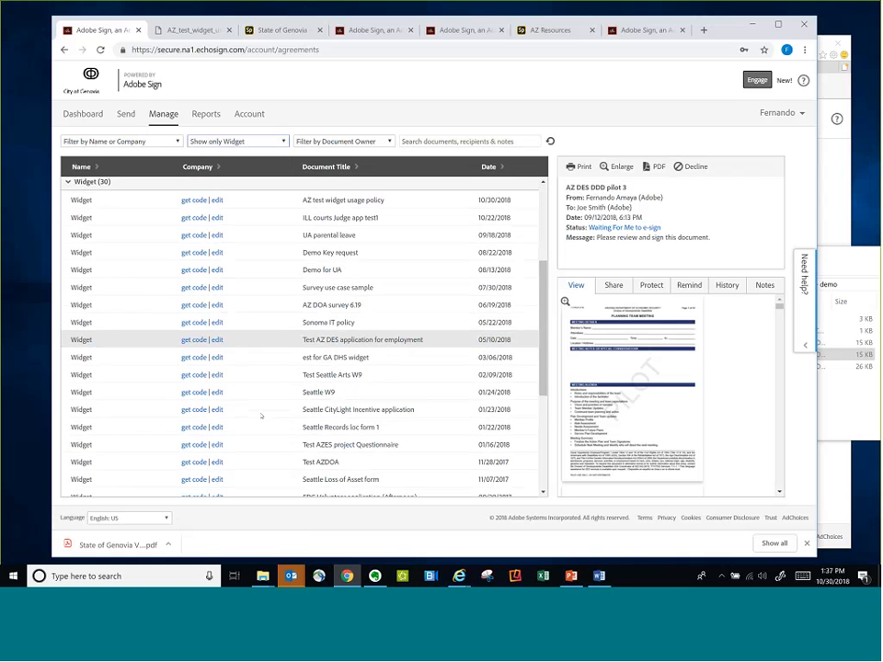
scroll(261, 416, "up", 4)
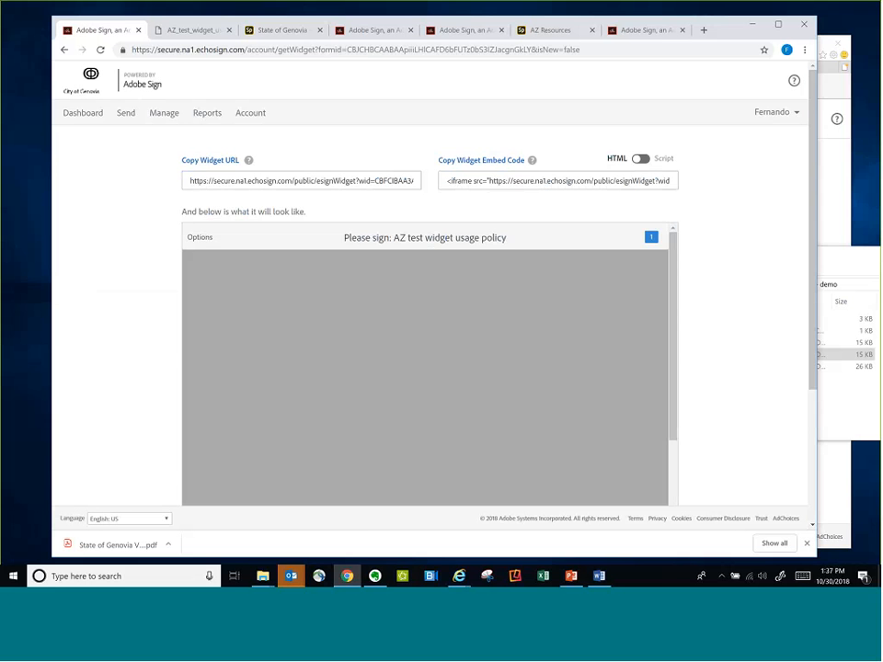
Copy the widget URL from the code page of the AZ test widget usage policy widget
left_click(302, 180)
right_click(303, 180)
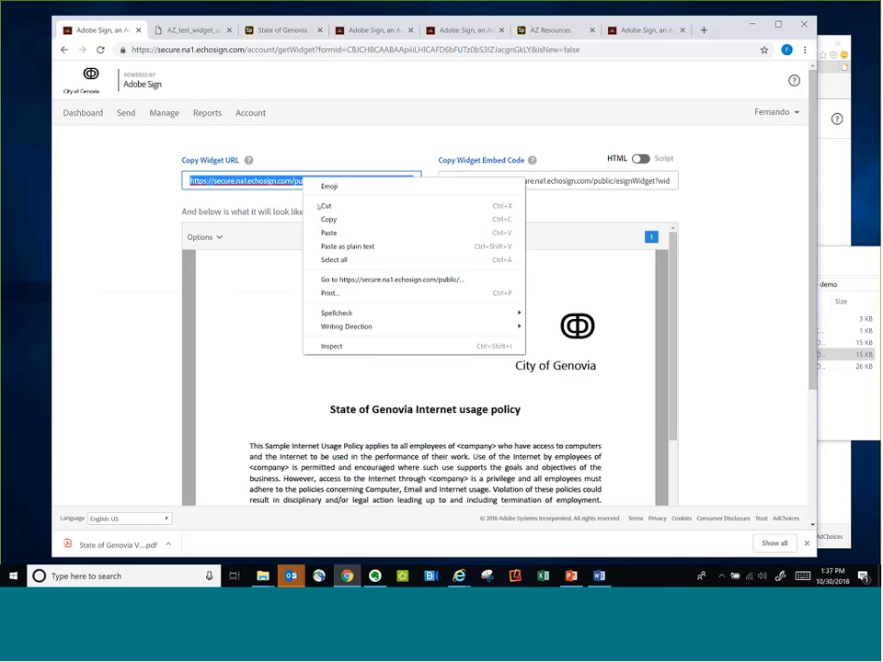
left_click(327, 219)
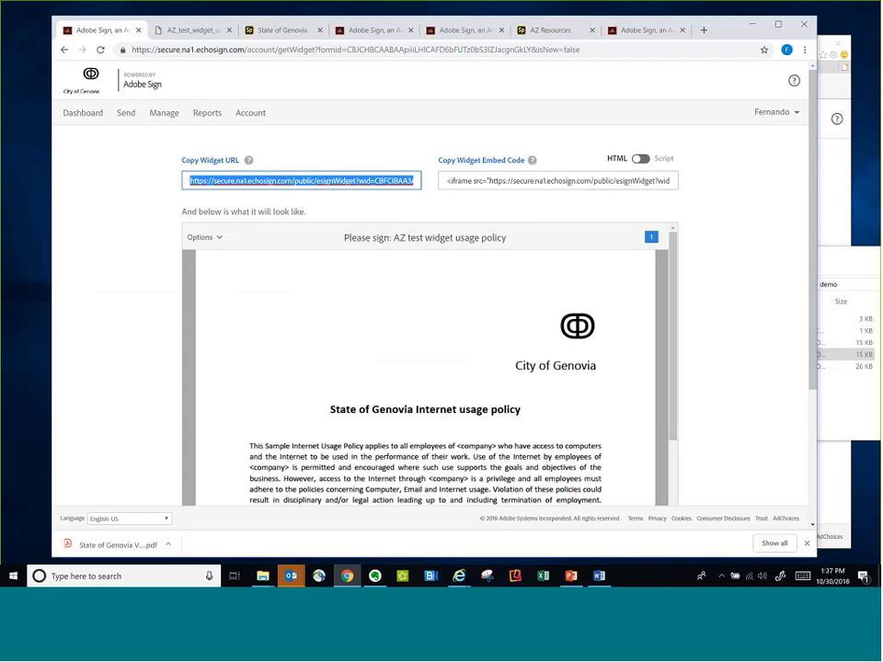
Return to the managed agreements and examine the Widget category, including the get code and edit options of its entries
left_click(94, 114)
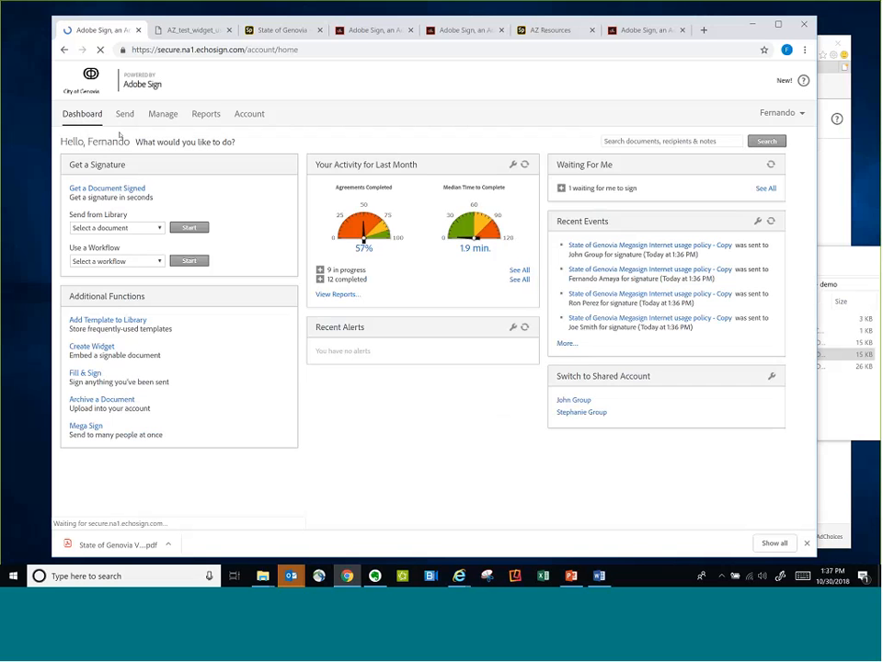
left_click(163, 115)
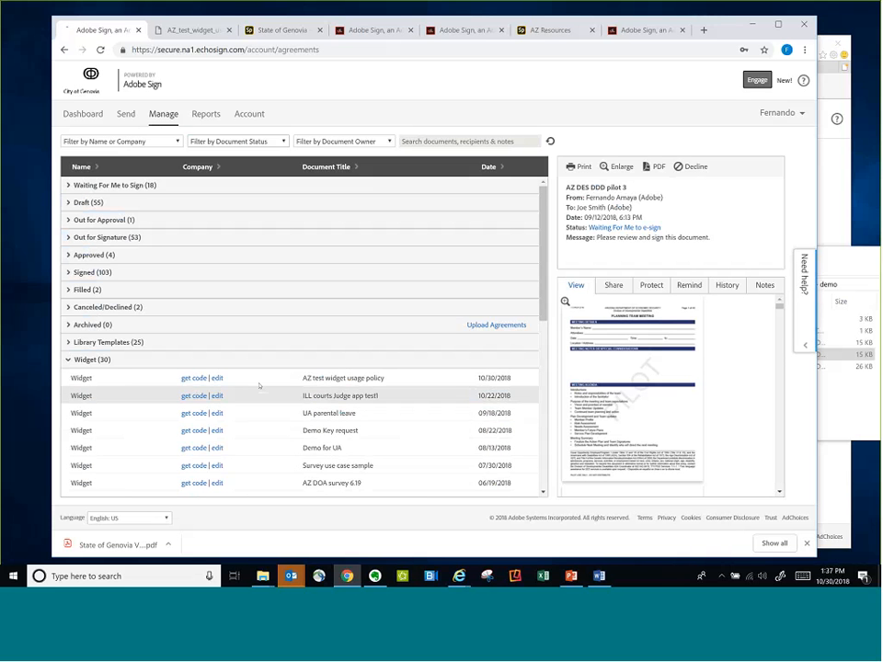
left_click(111, 360)
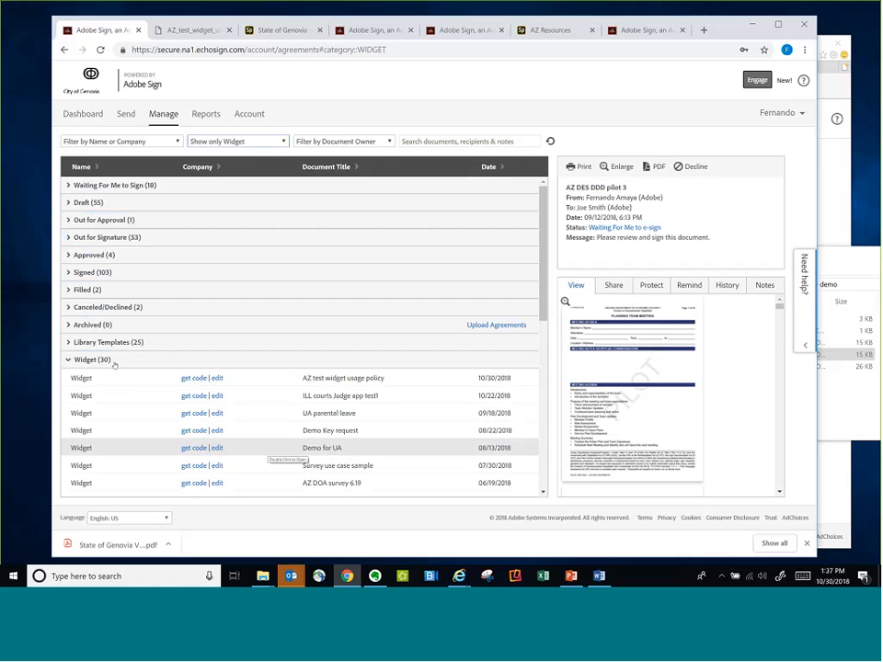
left_click(69, 342)
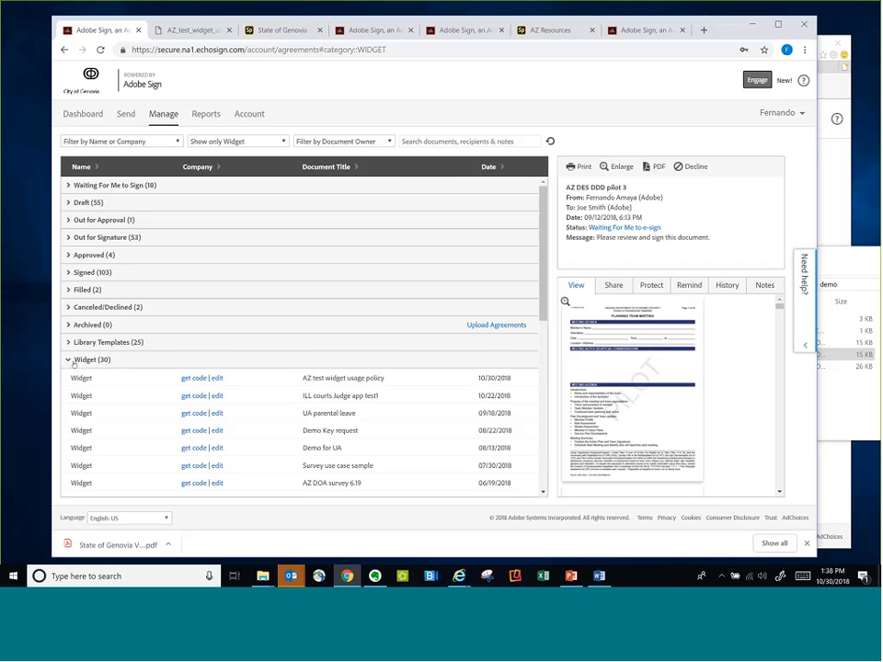
left_click(69, 361)
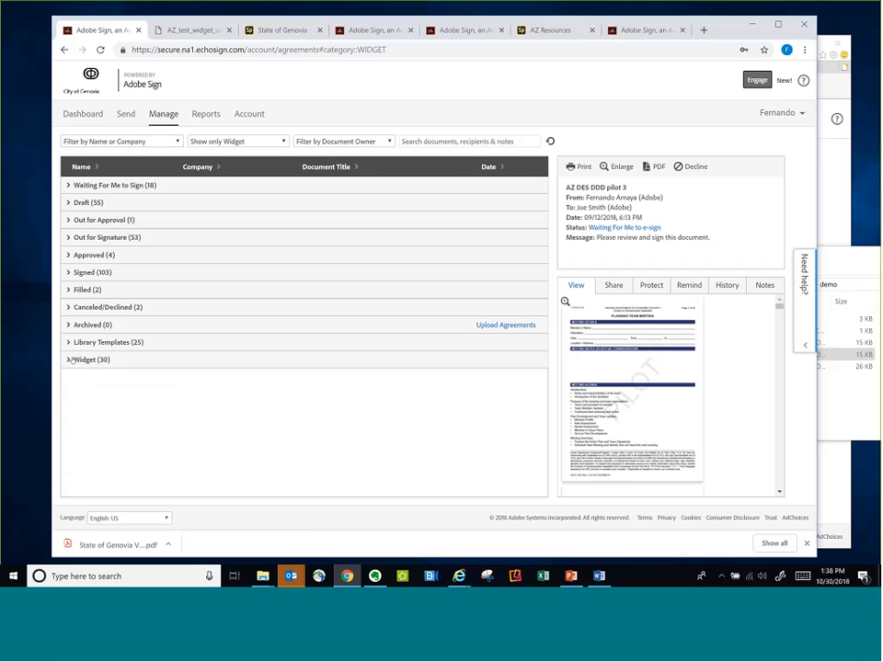
left_click(71, 359)
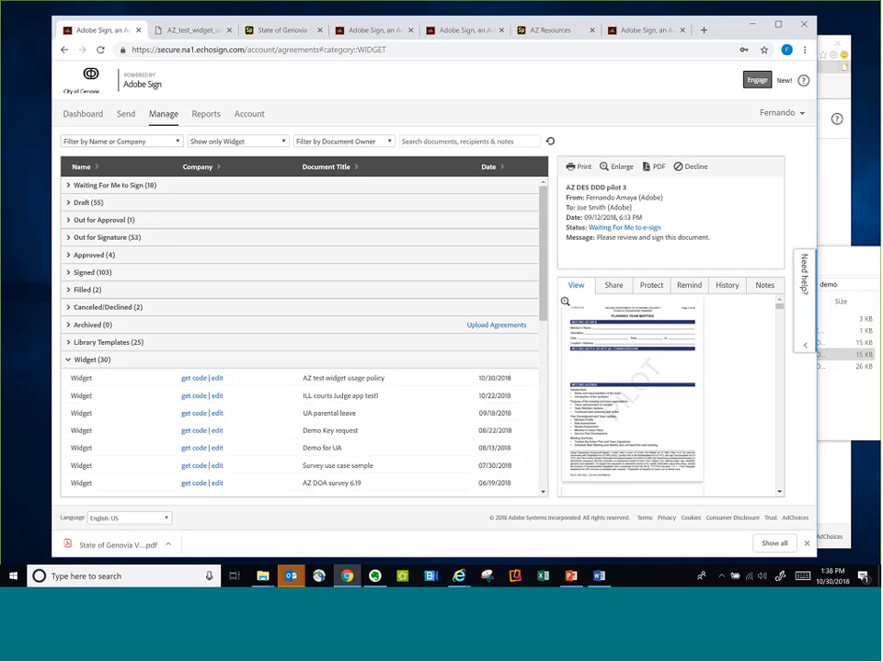
left_click(197, 381)
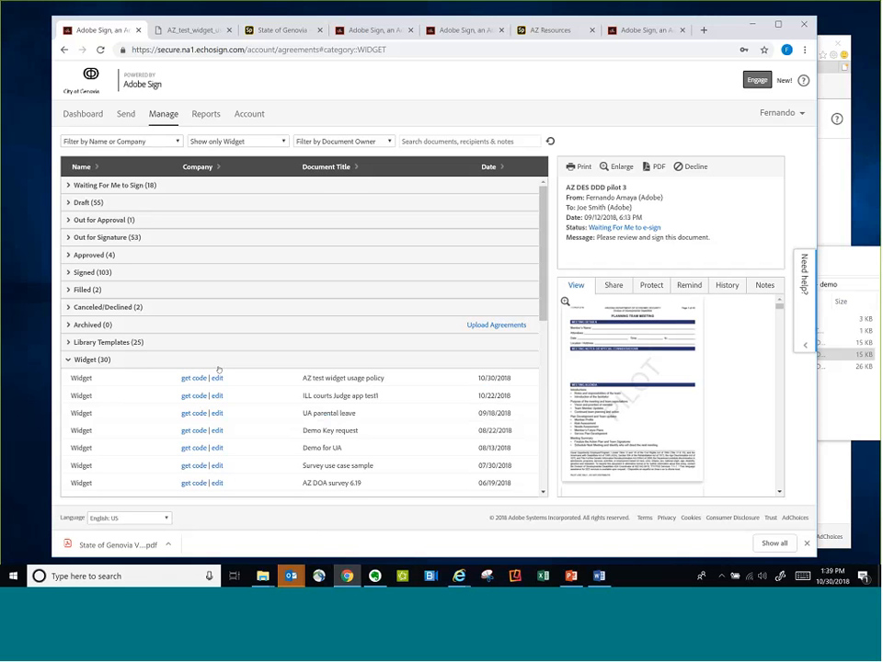
left_click(68, 361)
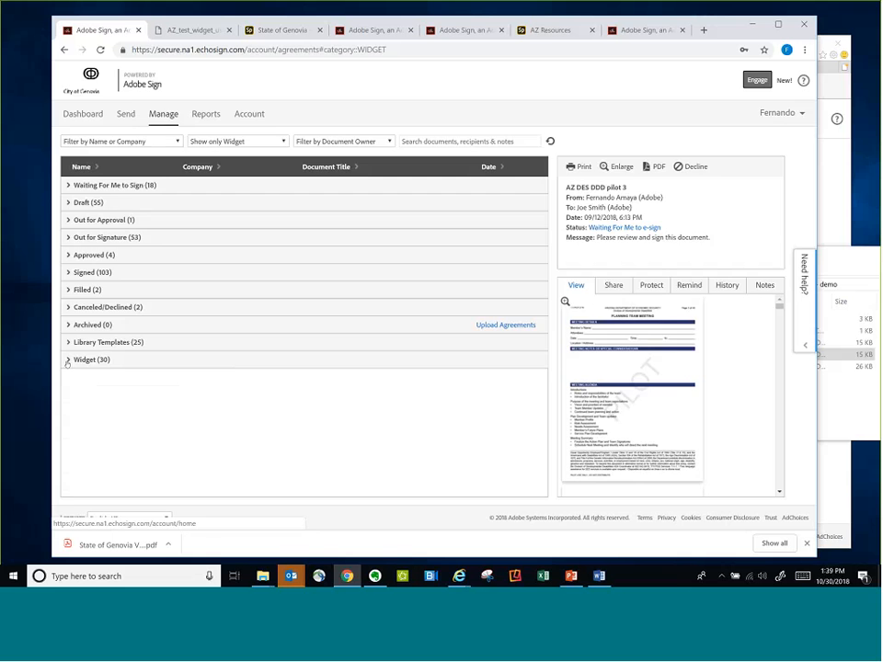
Start a new Mega Sign, download the sample CSV for importing recipients and merge fields, and open it in Excel
left_click(92, 117)
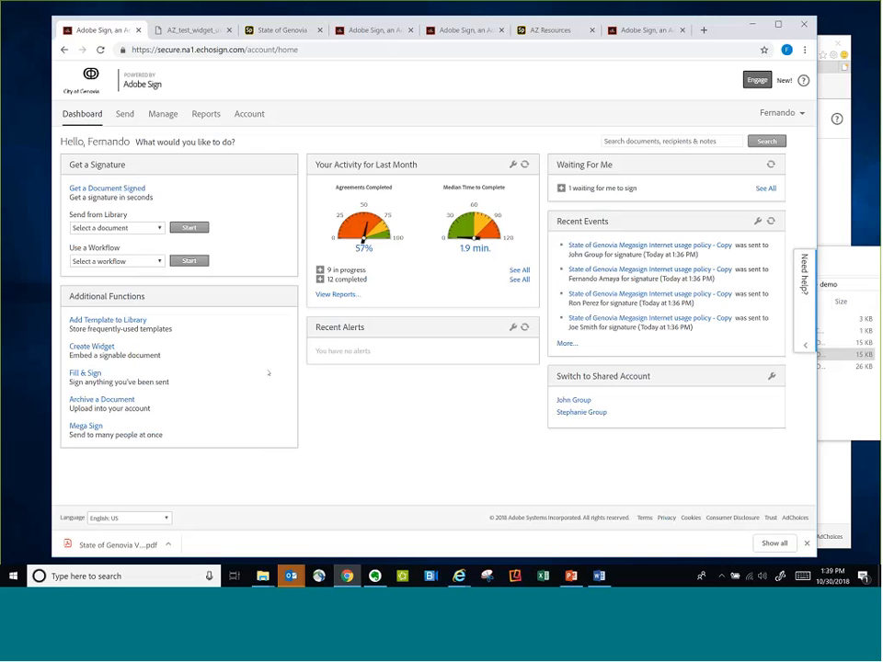
left_click(88, 425)
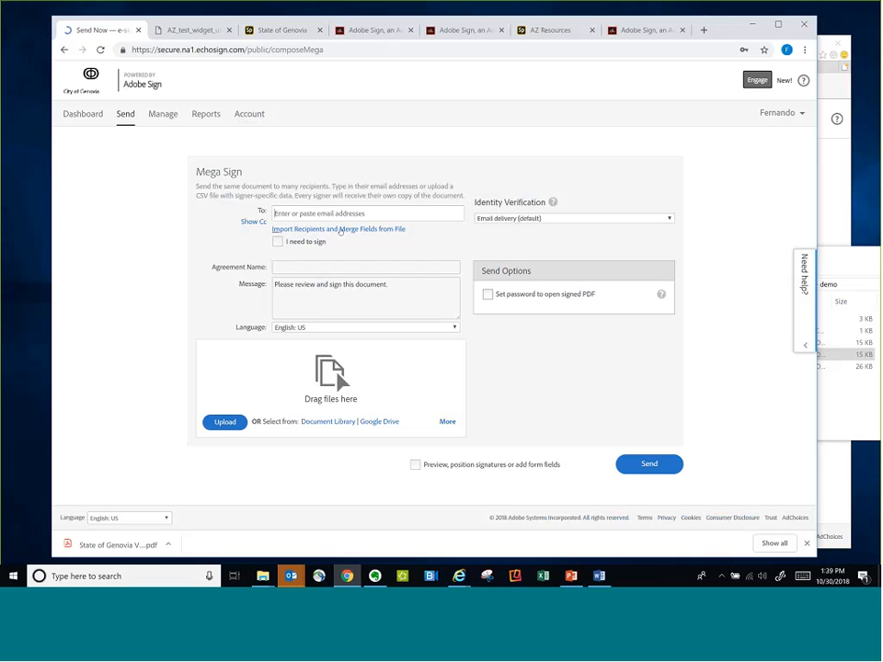
left_click(368, 229)
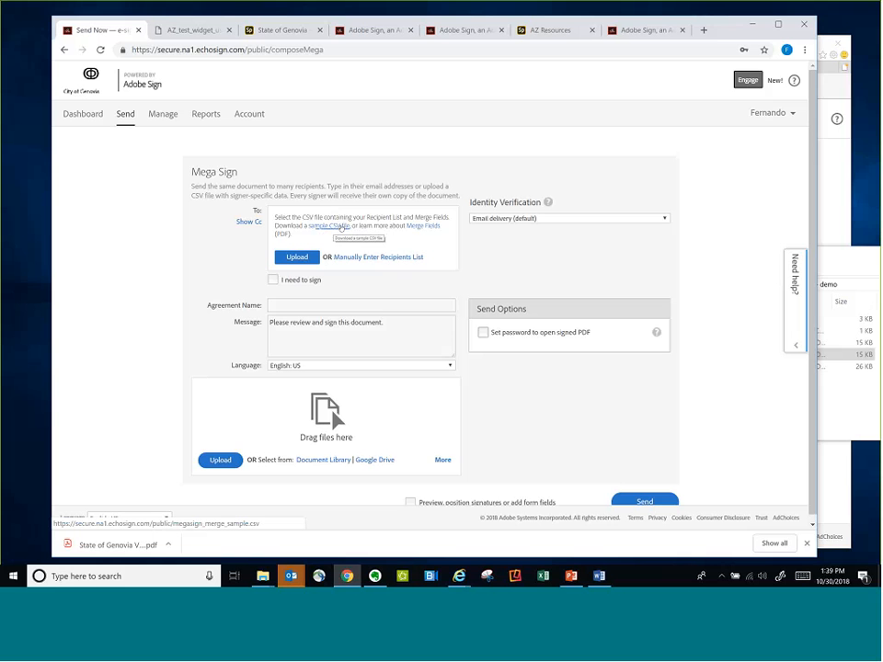
left_click(341, 226)
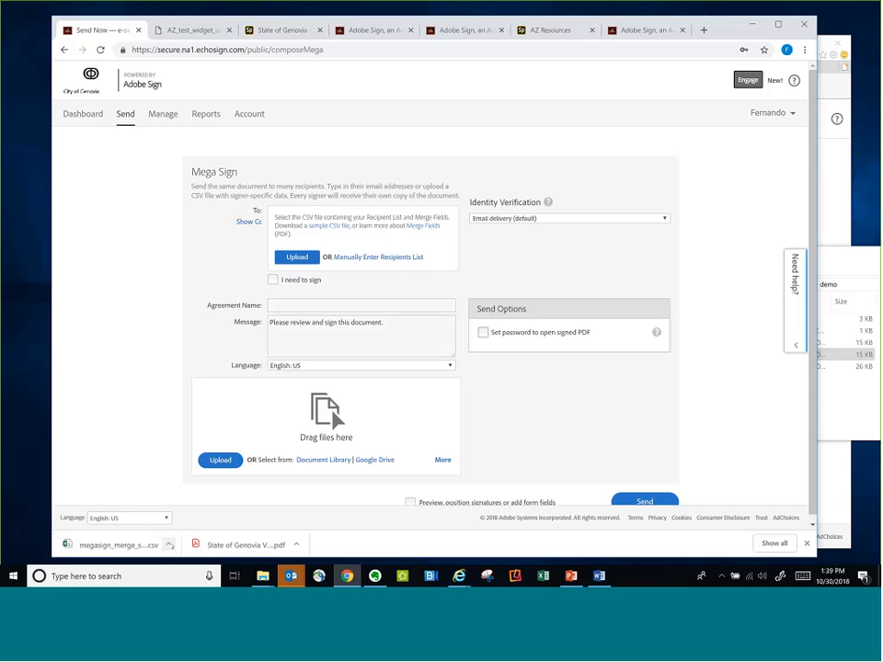
left_click(119, 545)
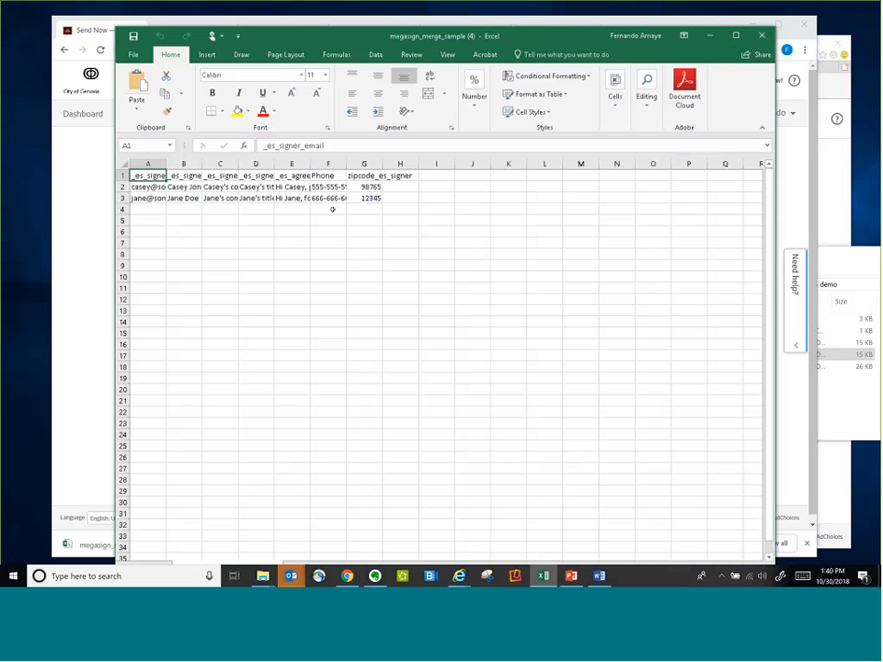
Examine the email and name entries of the sample recipients in rows 2 and 3
left_click(155, 197)
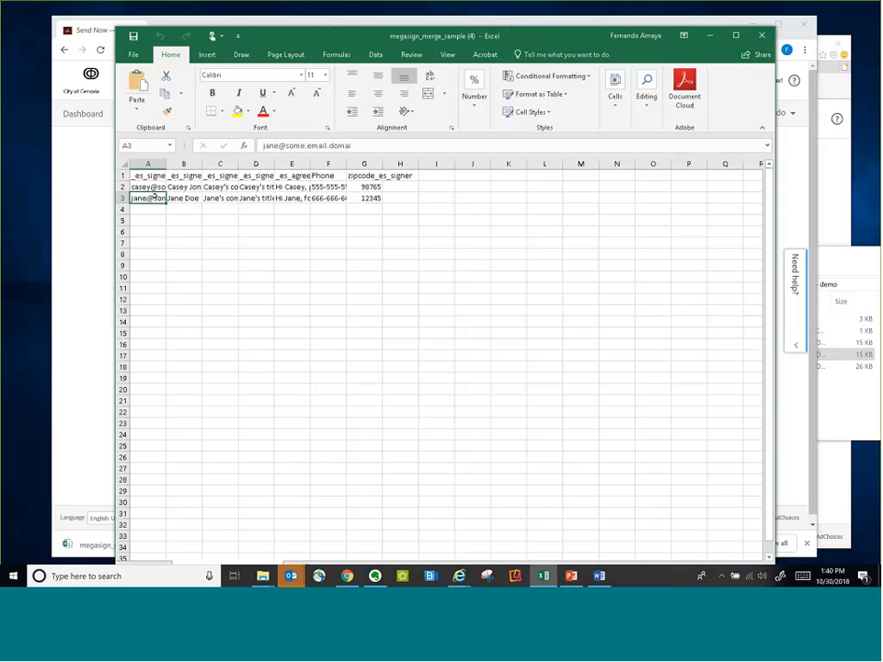
left_click(154, 189)
left_click(155, 199)
left_click(184, 197)
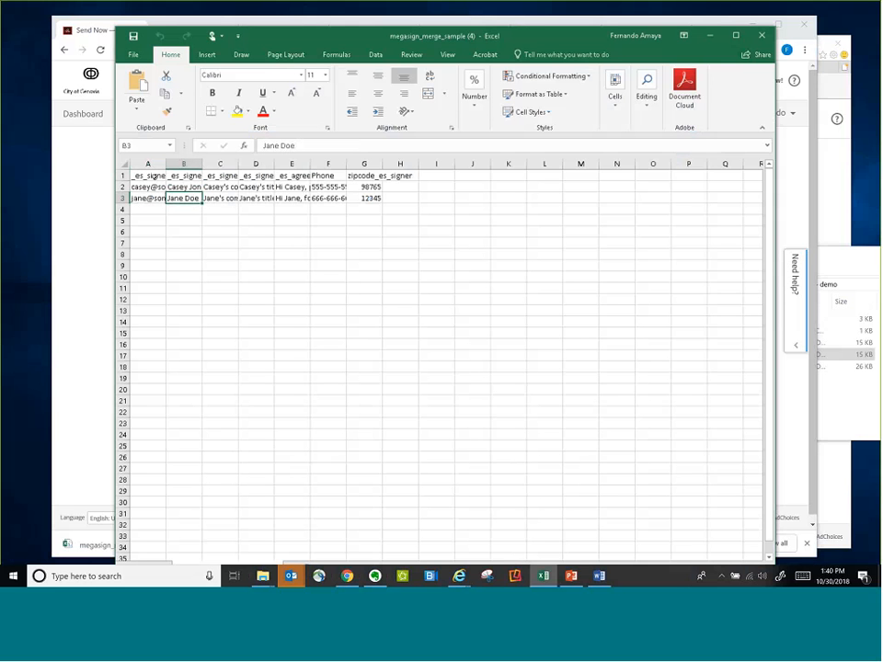
Examine the merge field headers in row 1 and the sample company values in column C, and close the workbook
left_click(157, 175)
left_click(209, 177)
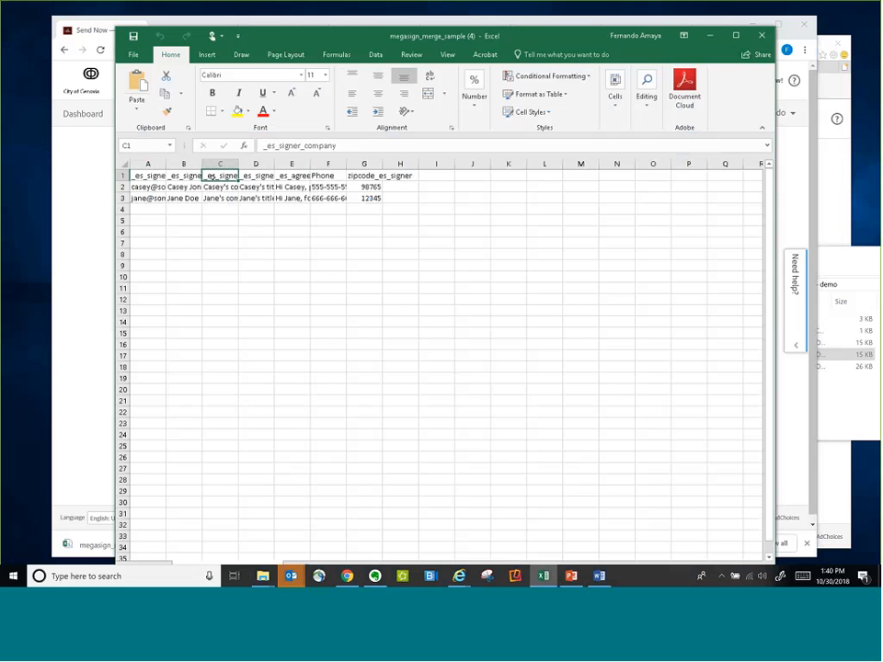
left_click(270, 176)
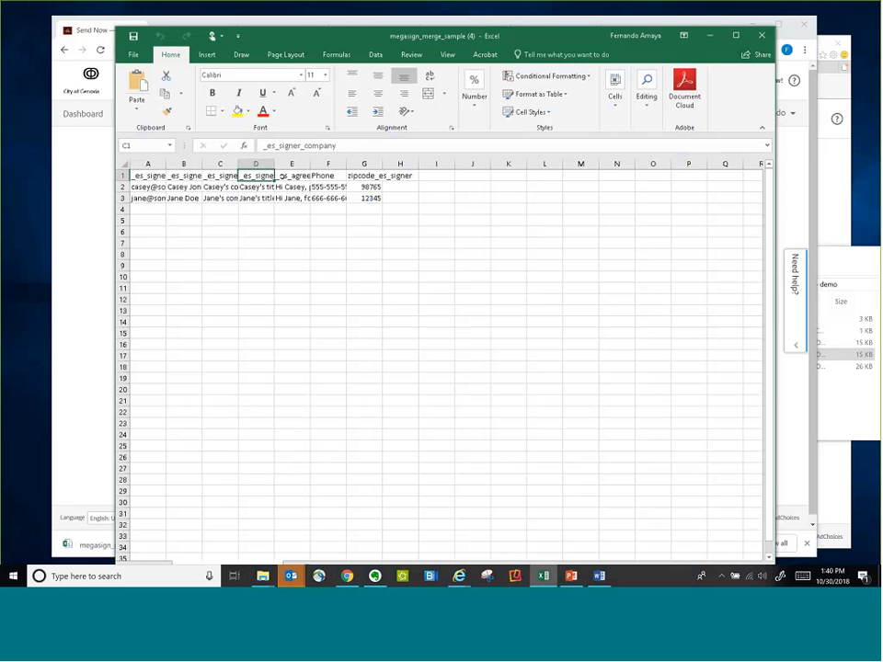
left_click(296, 177)
key("Right")
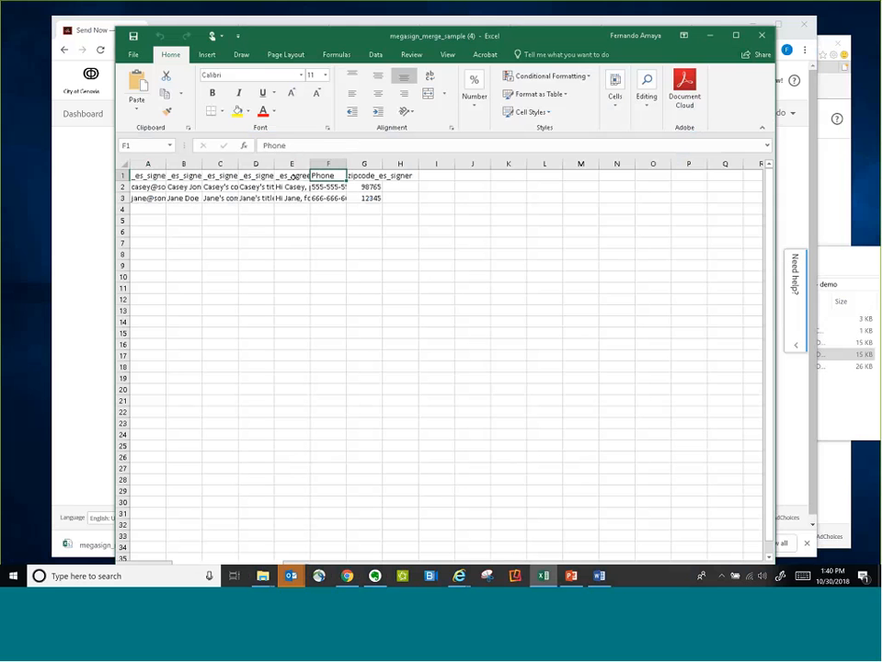
key("Left")
key("Left")
left_click(204, 176)
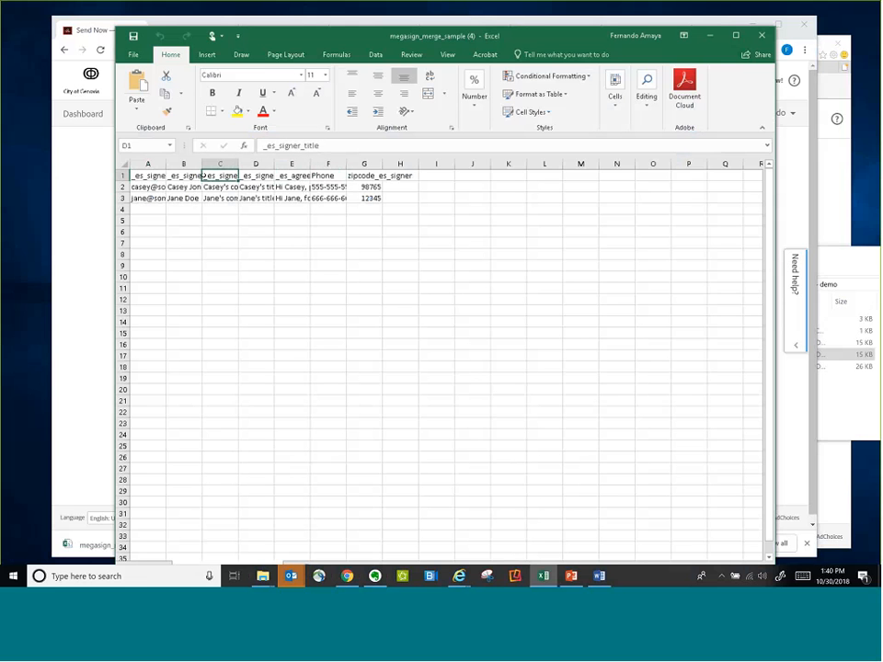
left_click(156, 176)
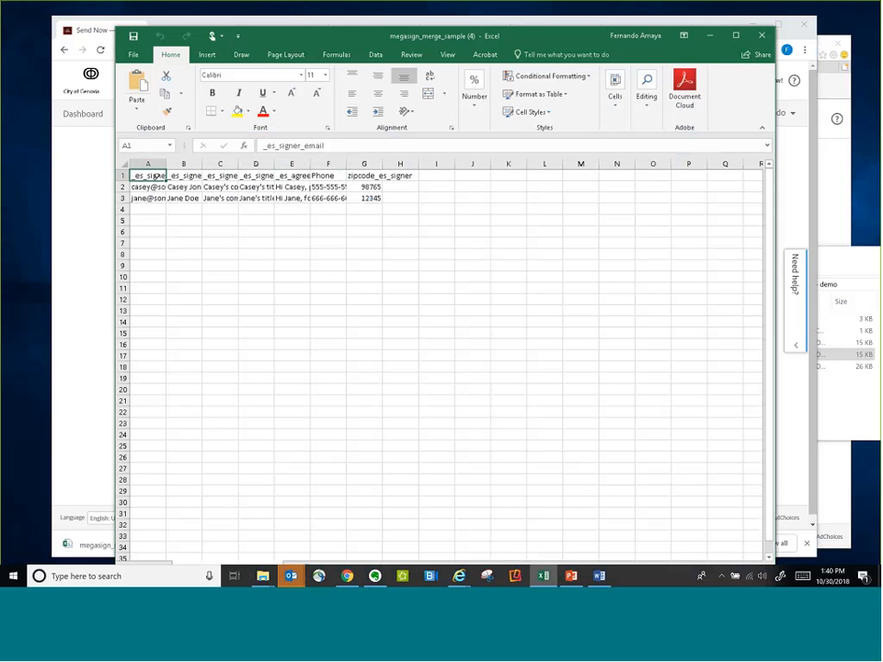
left_click(199, 180)
left_click_drag(219, 187, 221, 198)
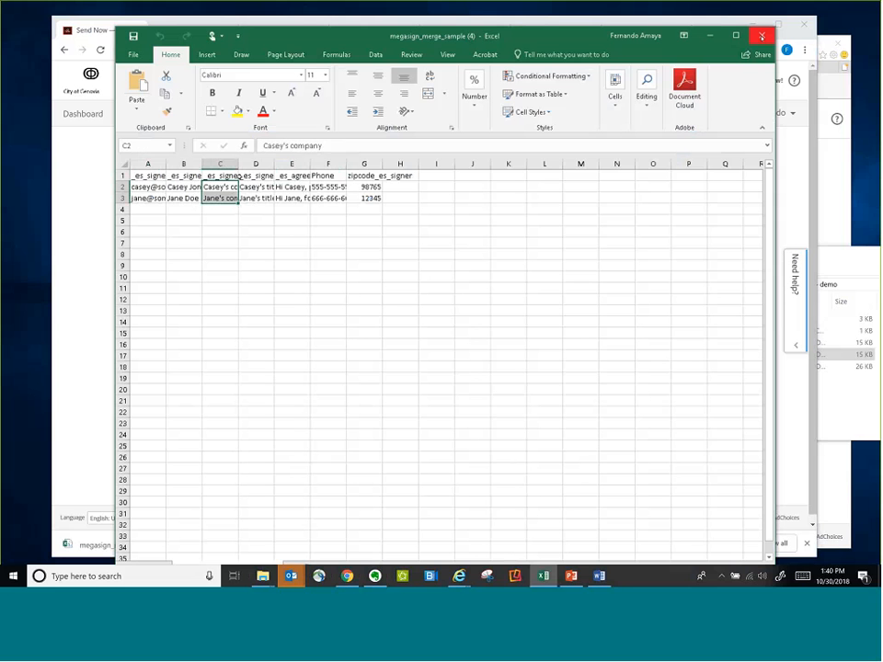
left_click(761, 36)
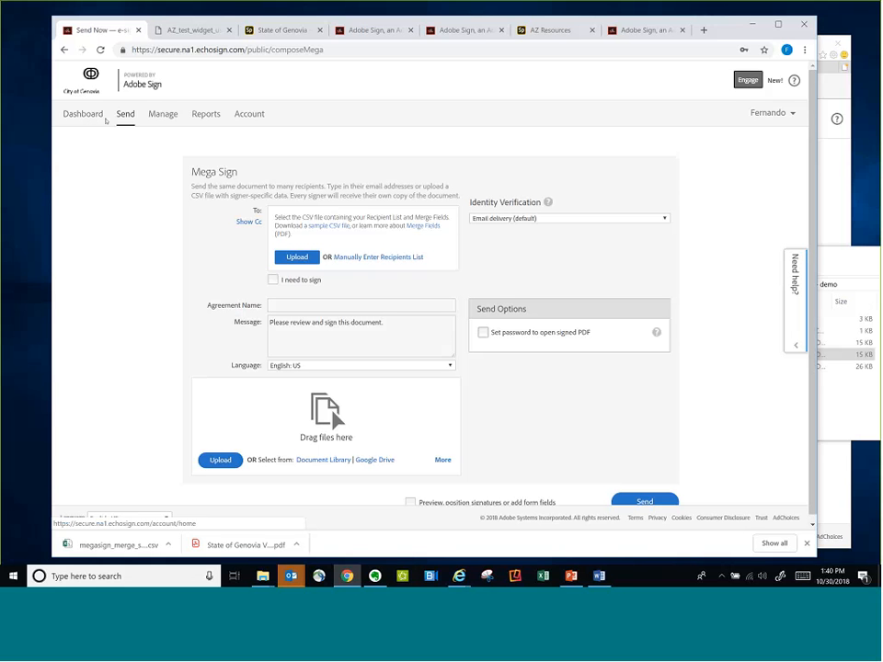
Open the Key request form from the State of Genovia Parks and Recreation web page and look through its fields
left_click(83, 114)
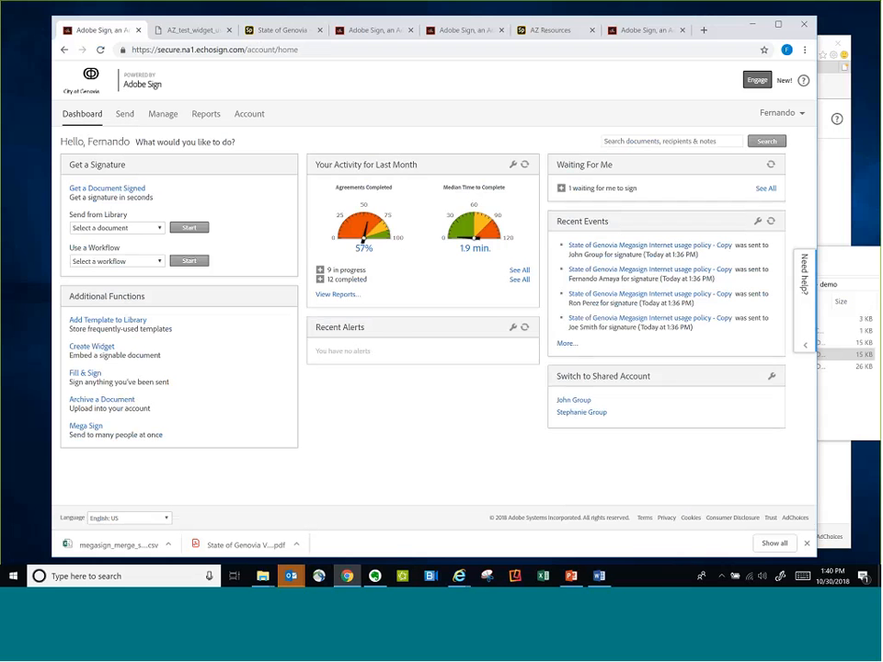
left_click(311, 32)
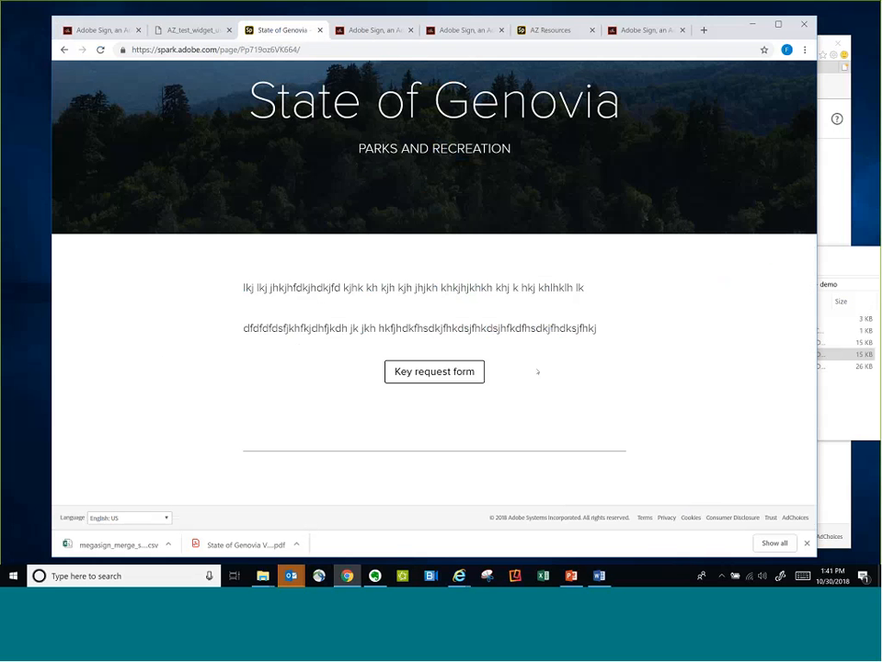
left_click(463, 374)
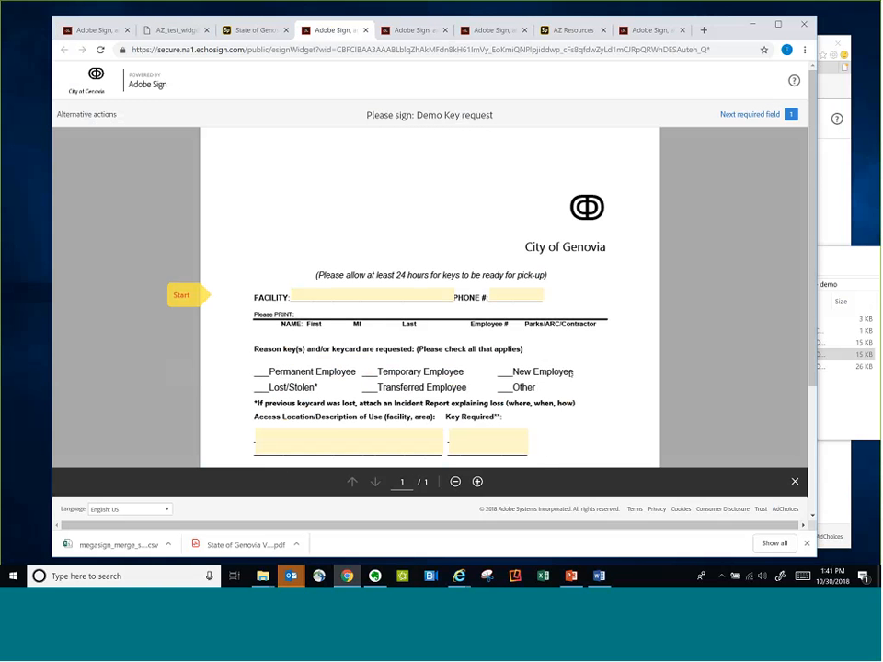
scroll(571, 371, "down", 1)
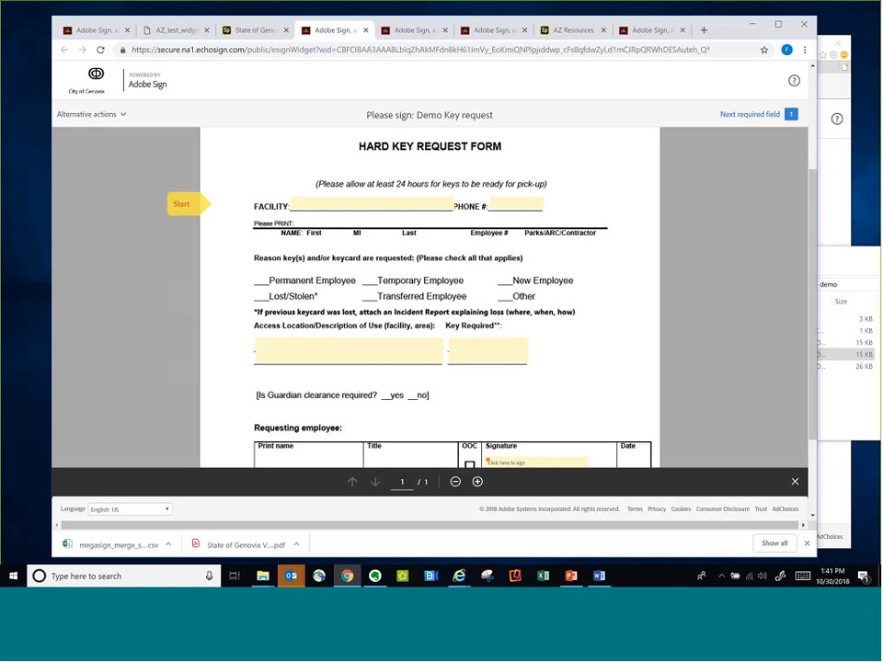
scroll(429, 295, "up", 1)
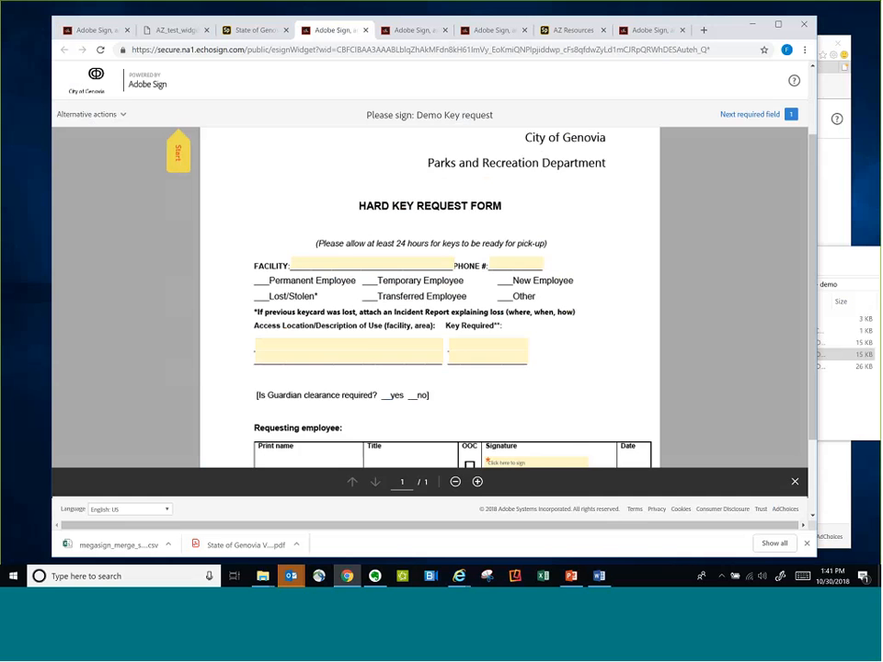
Filter the managed agreements to show only widgets and open the Demo Key request widget for editing
left_click(96, 31)
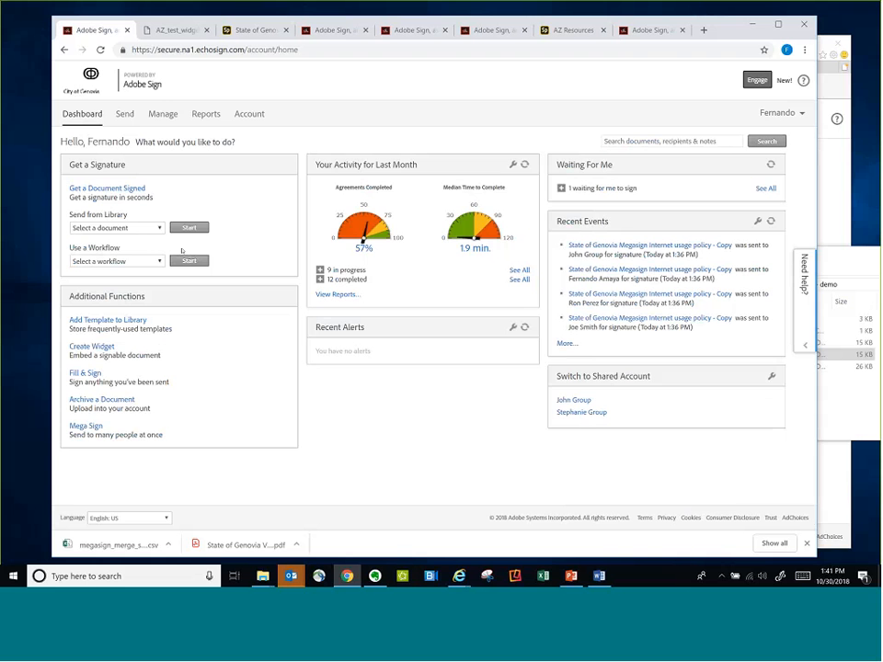
left_click(165, 114)
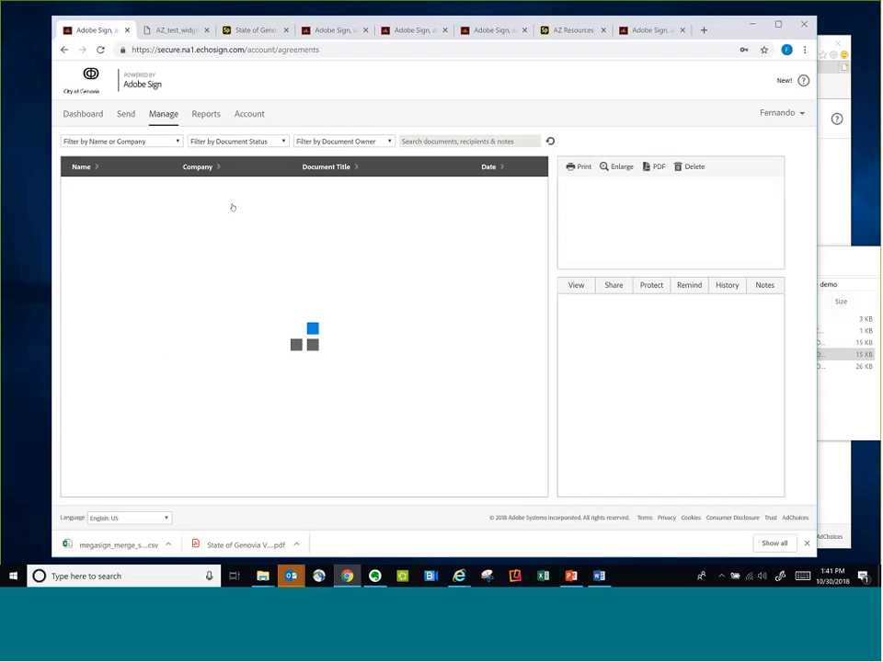
left_click(237, 141)
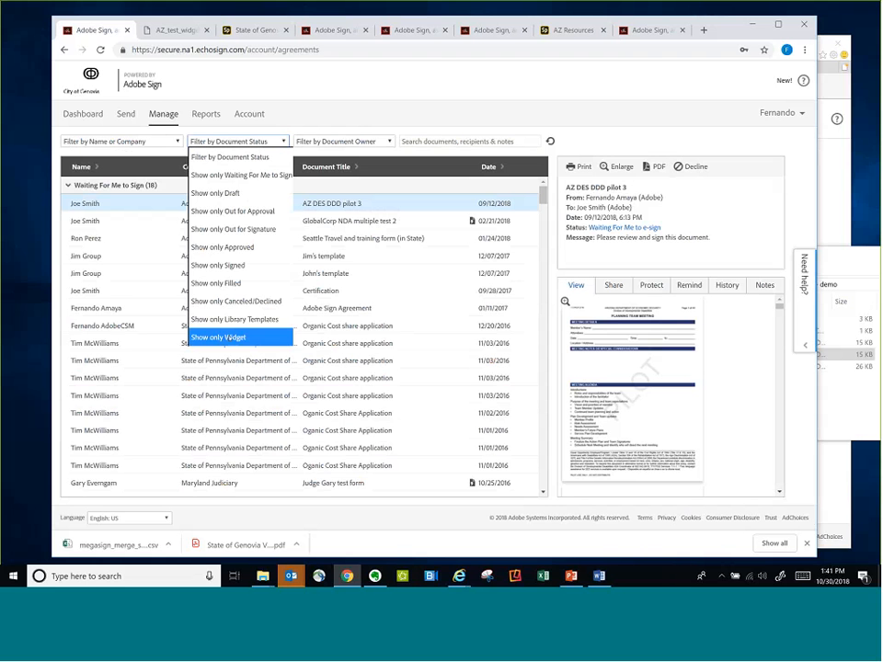
left_click(230, 337)
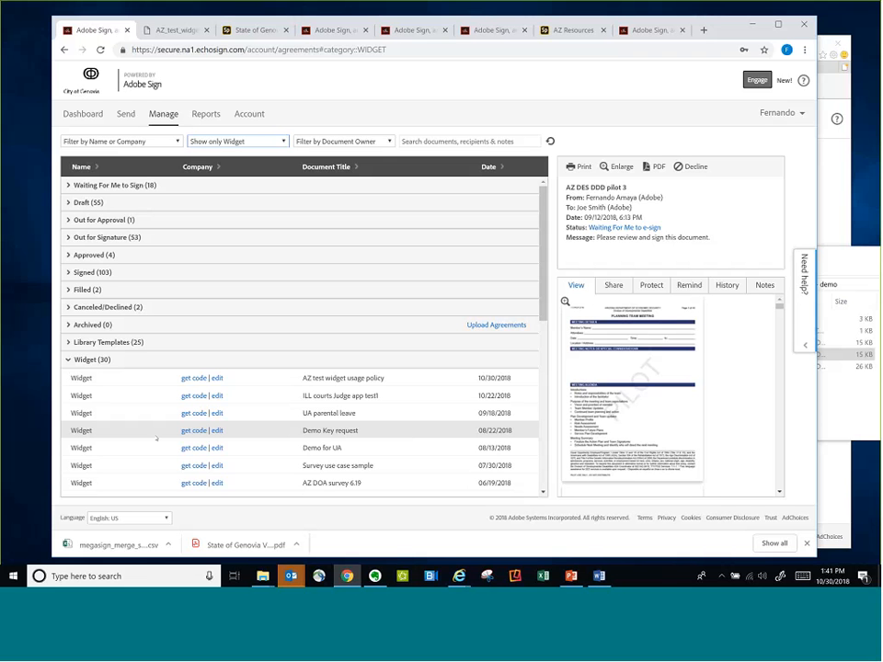
left_click(216, 431)
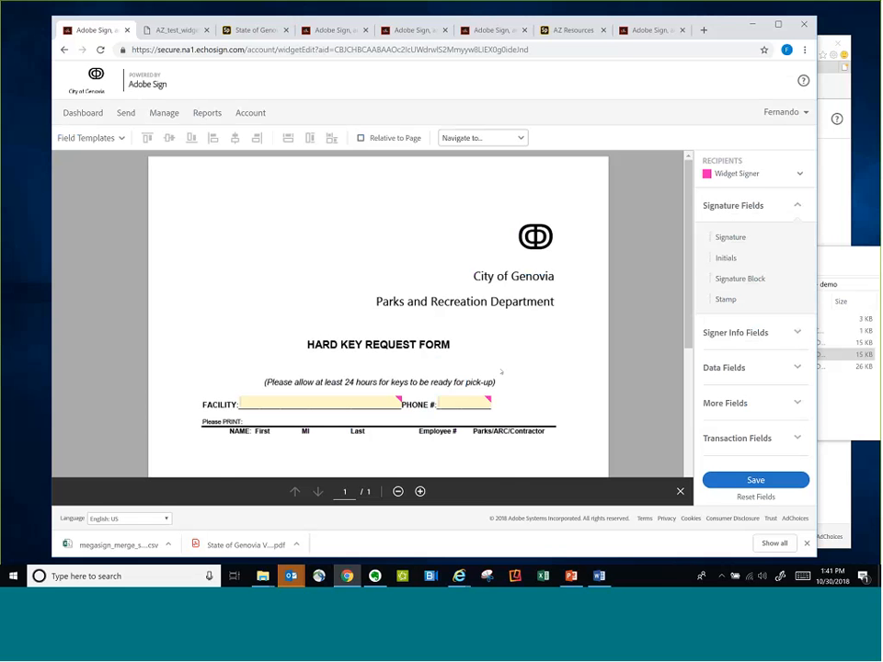
Add an image field about 1.2 in by 1.2 in at the form's upper left, across from the logo, and save the widget
left_click(797, 367)
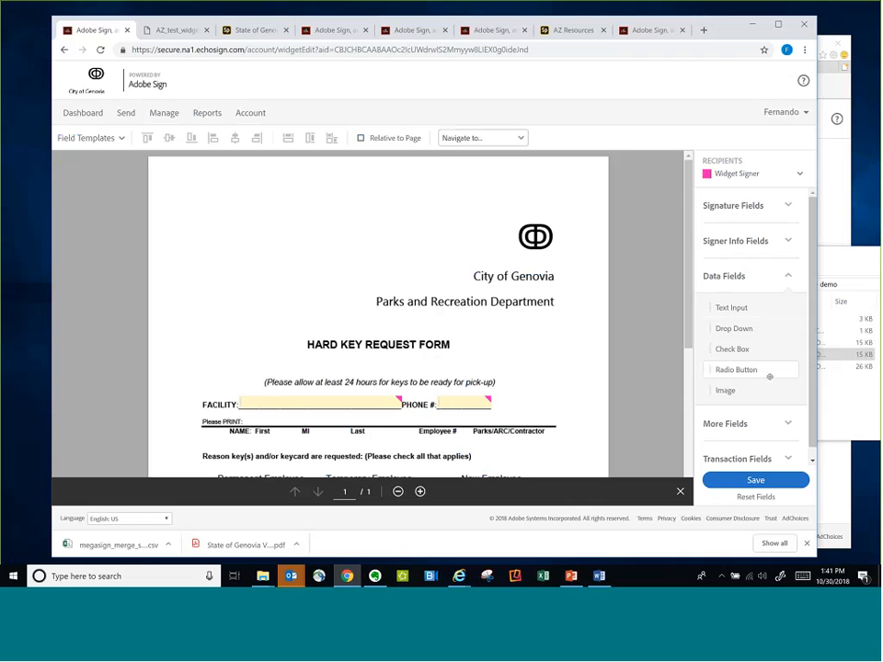
left_click_drag(726, 390, 184, 234)
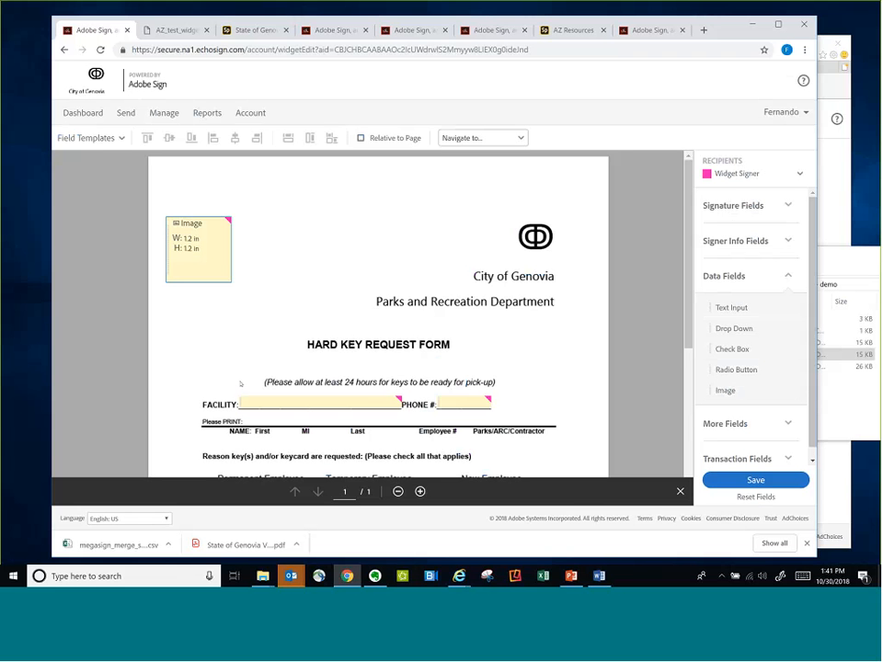
left_click(779, 483)
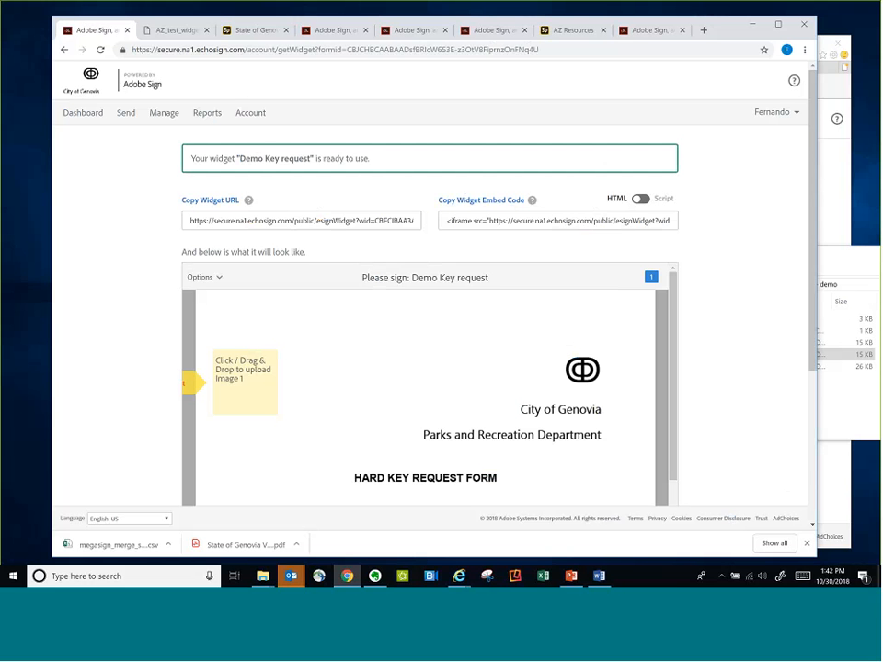
Reopen the Key request form from the State of Genovia web page to check its image field, and close it
left_click(254, 31)
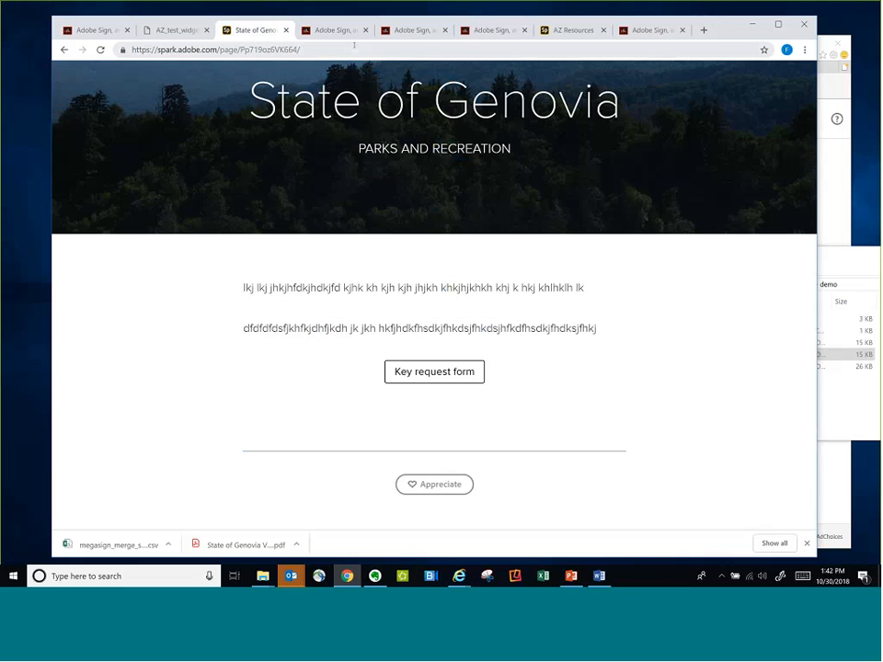
key("Return")
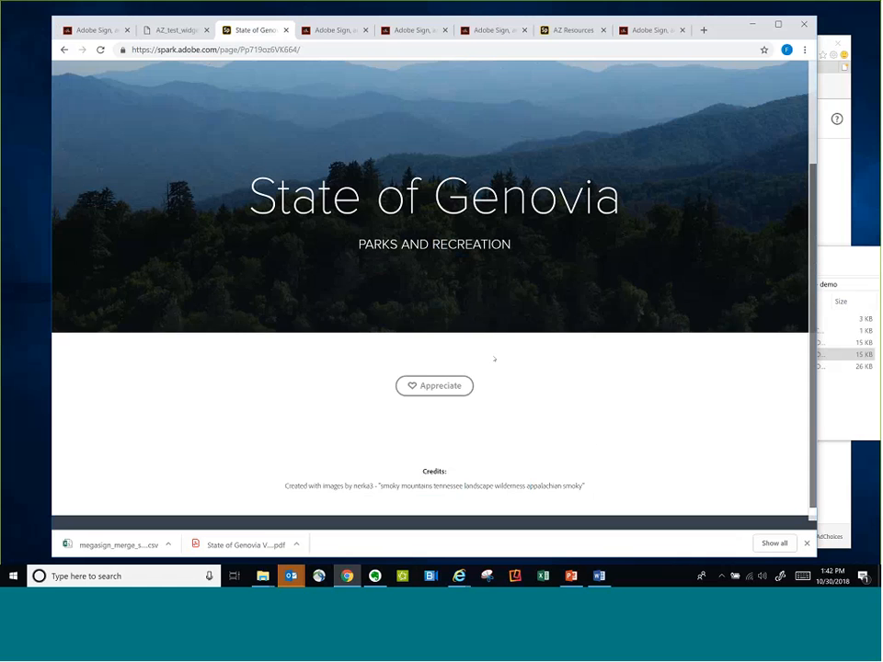
scroll(494, 358, "down", 2)
left_click(438, 275)
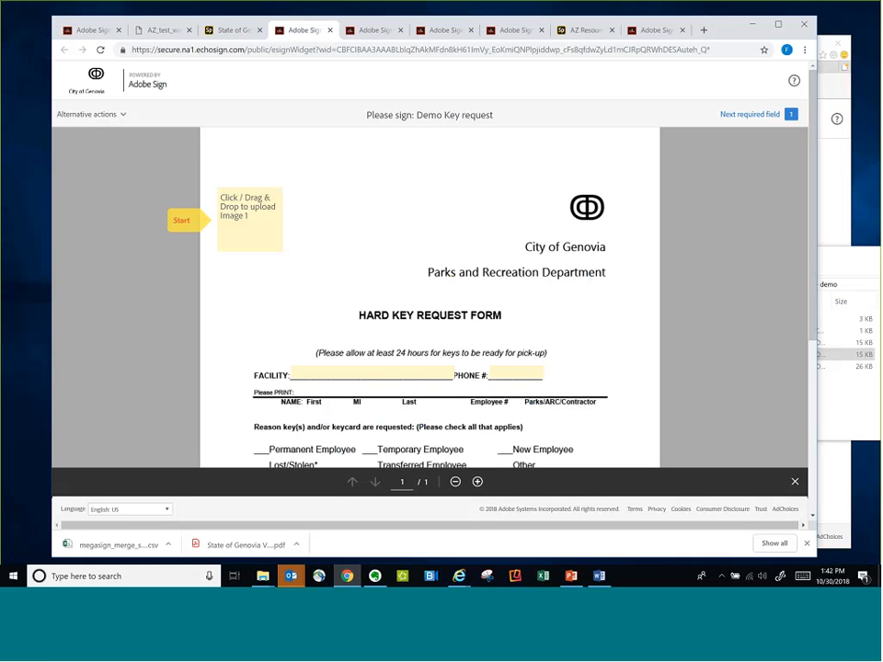
key("ctrl+w")
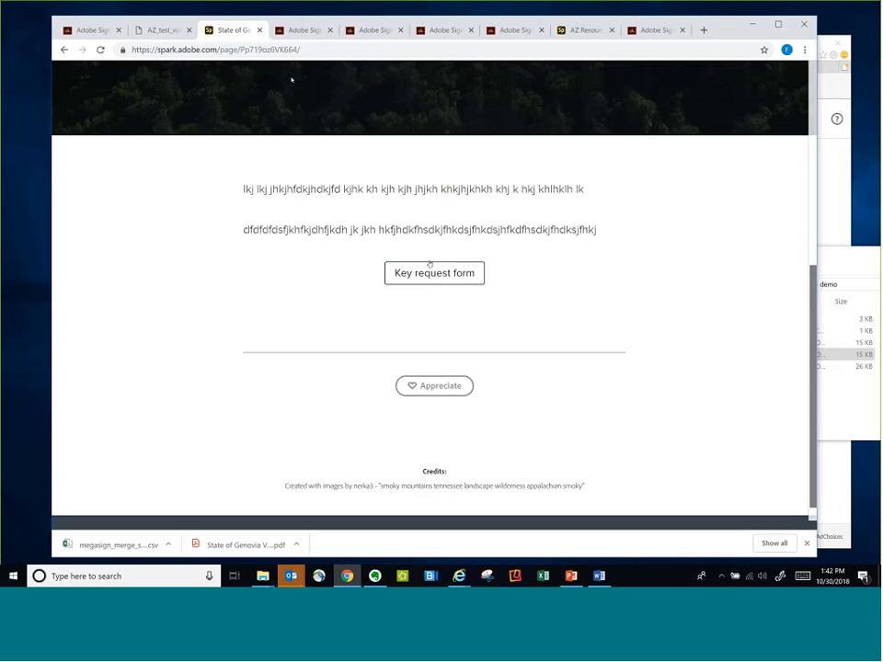
Return to the Adobe Sign dashboard, view the library template creation page and go back to the dashboard
left_click(80, 30)
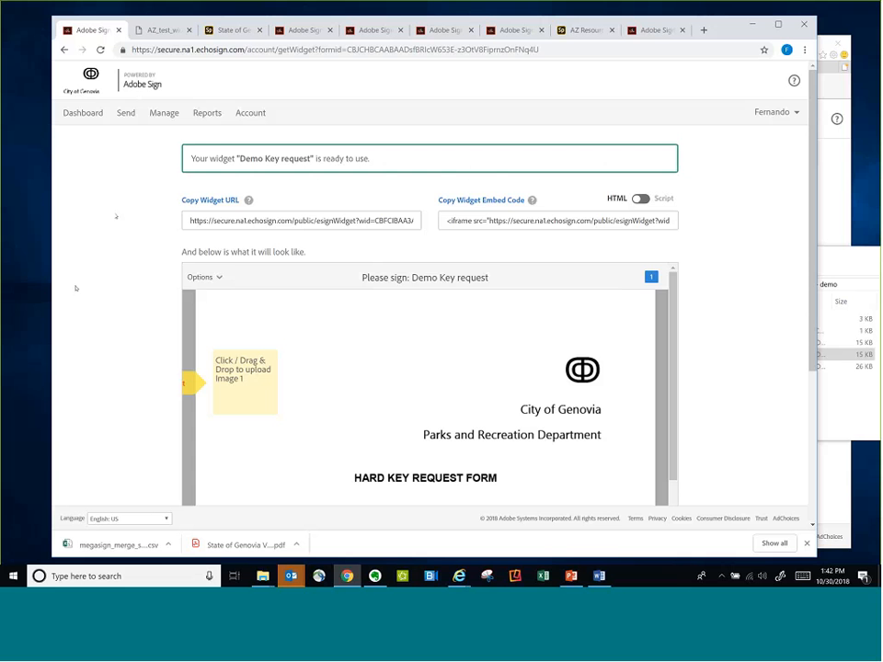
left_click(91, 114)
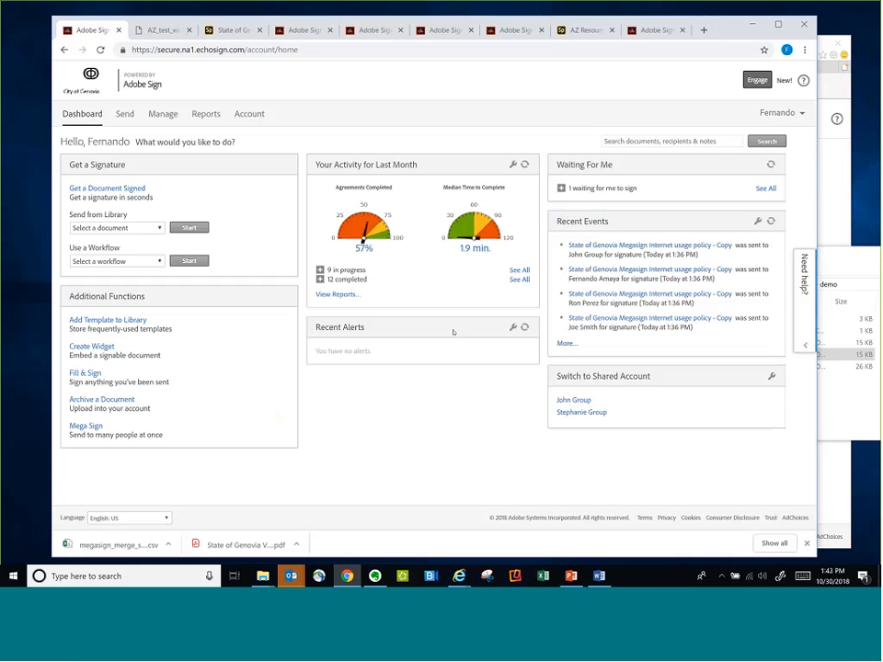
left_click(113, 320)
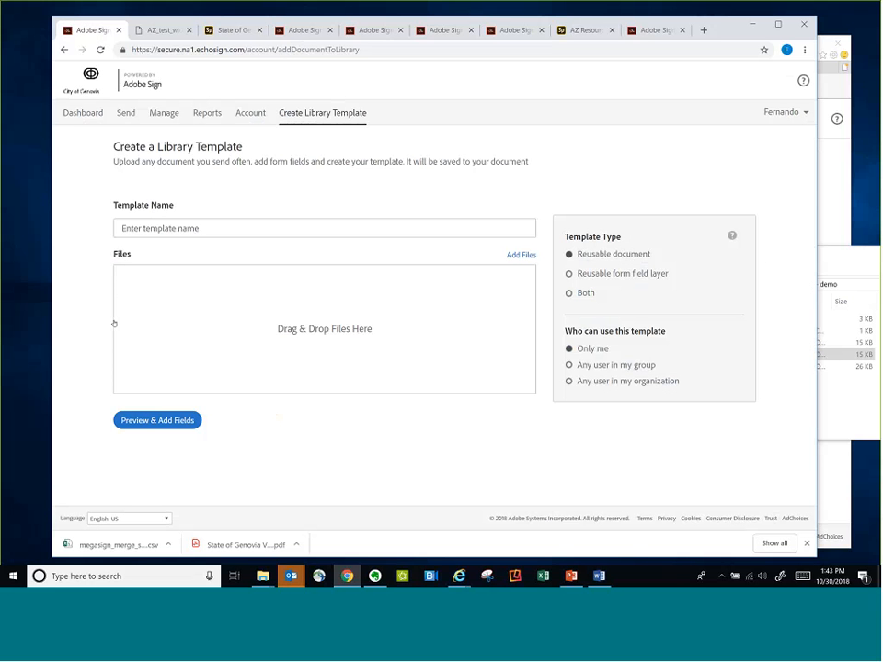
left_click(83, 112)
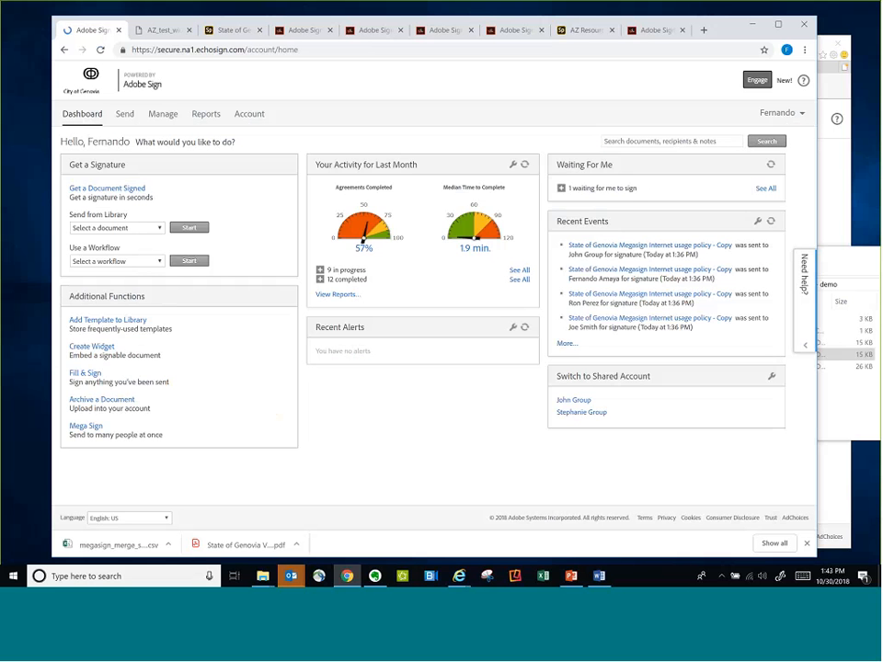
Filter the managed agreements to show only library templates and open the AZ exp reimbursement test1 template for editing
left_click(163, 114)
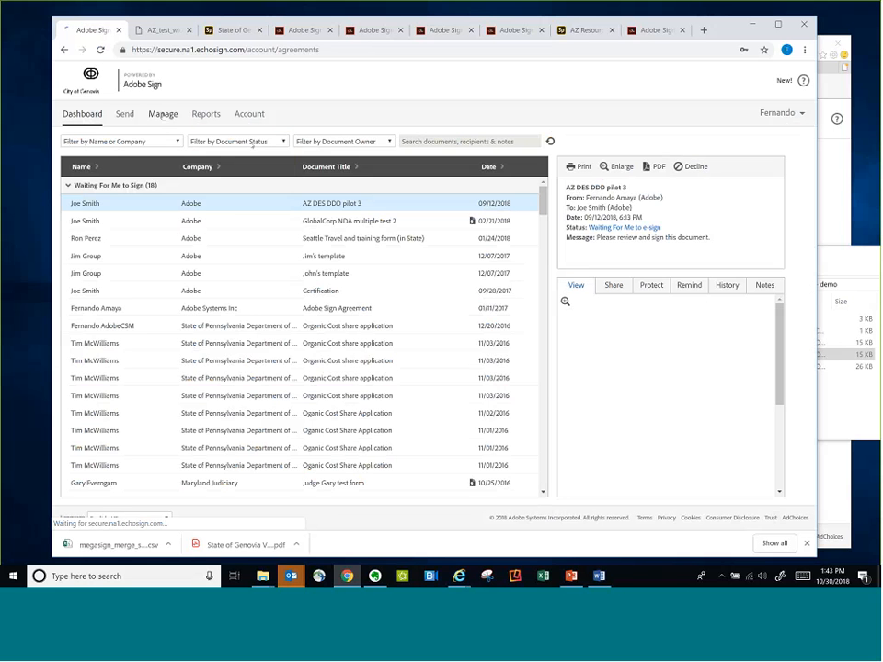
left_click(236, 141)
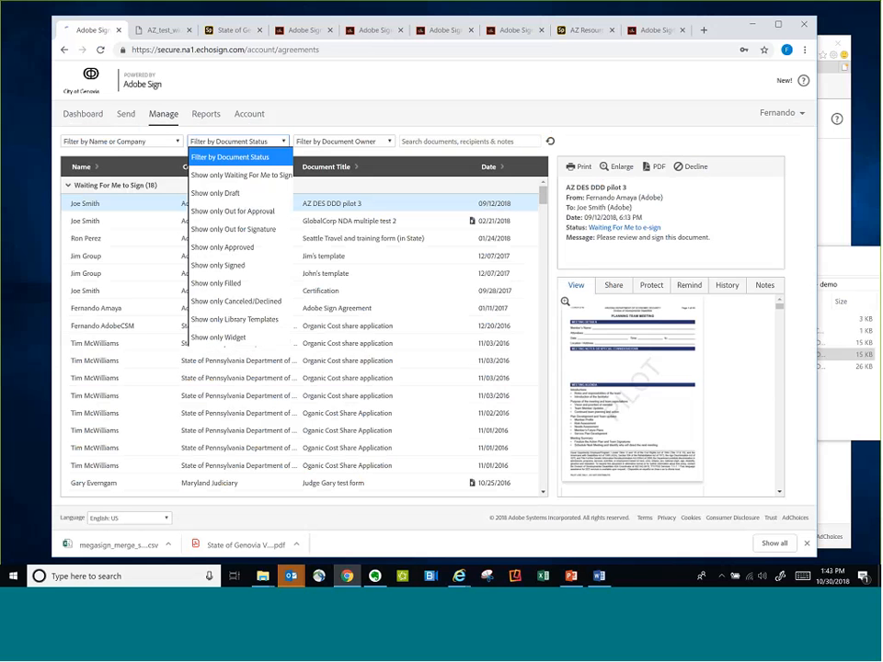
left_click(243, 319)
scroll(217, 424, "down", 1)
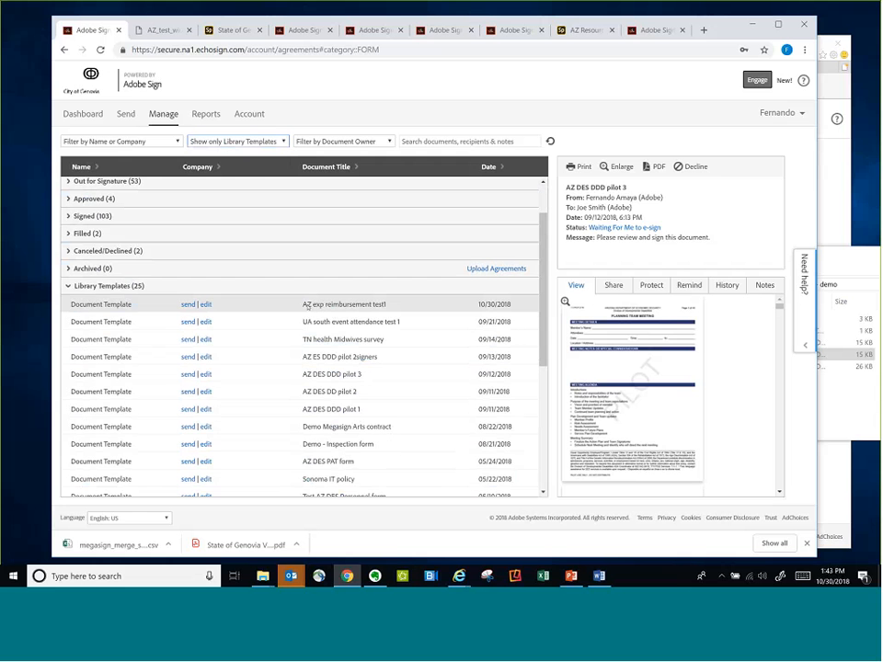
left_click(206, 305)
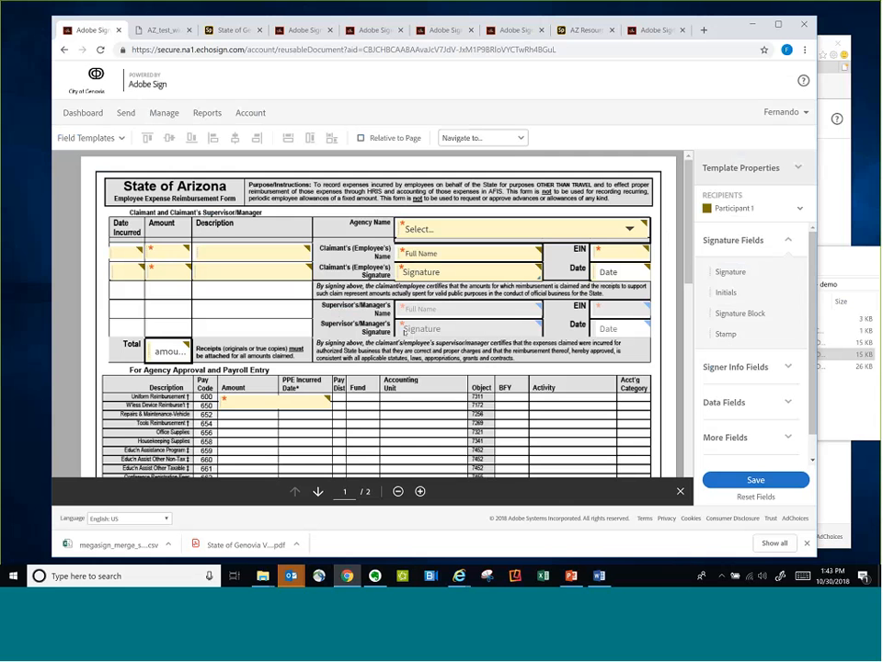
Examine the date, amount and description fields in the first two expense rows of the reimbursement form
scroll(399, 343, "down", 1)
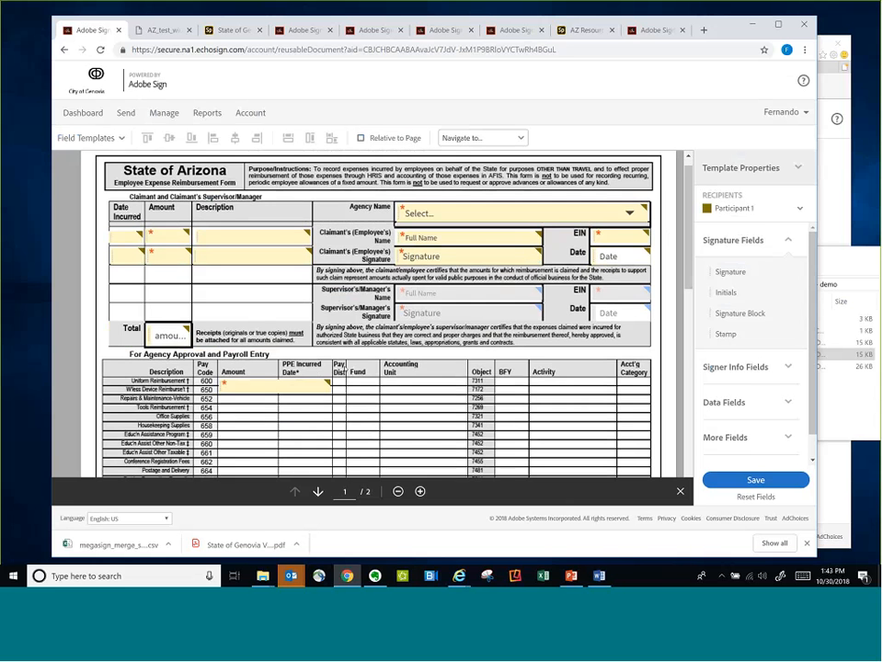
scroll(418, 389, "up", 1)
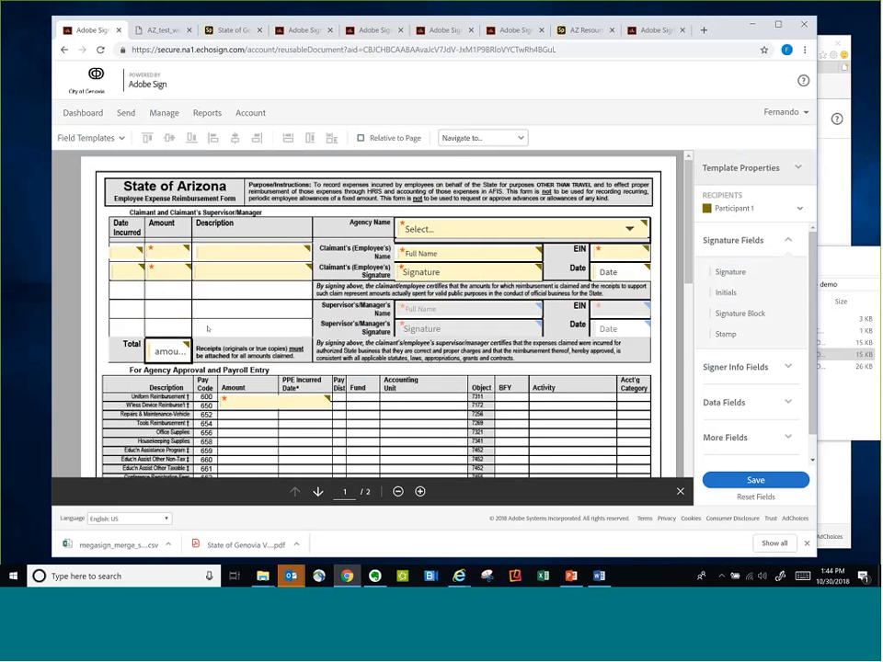
left_click(124, 254)
left_click(123, 267)
left_click(128, 250)
left_click(161, 251)
left_click(239, 253)
Rename the Description field in the first expense row as "item 1 descr"
left_click(247, 266)
right_click(247, 267)
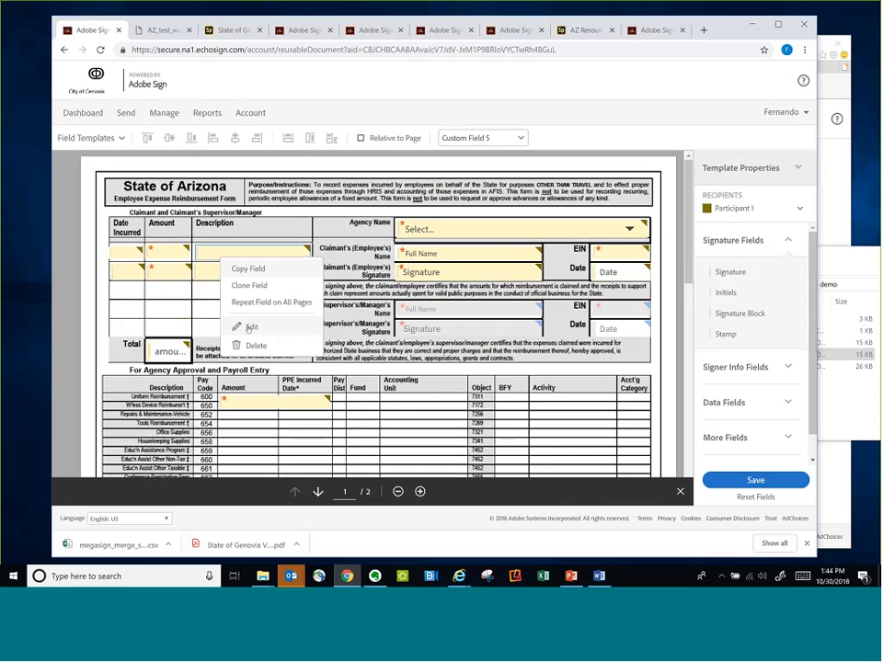
left_click(248, 328)
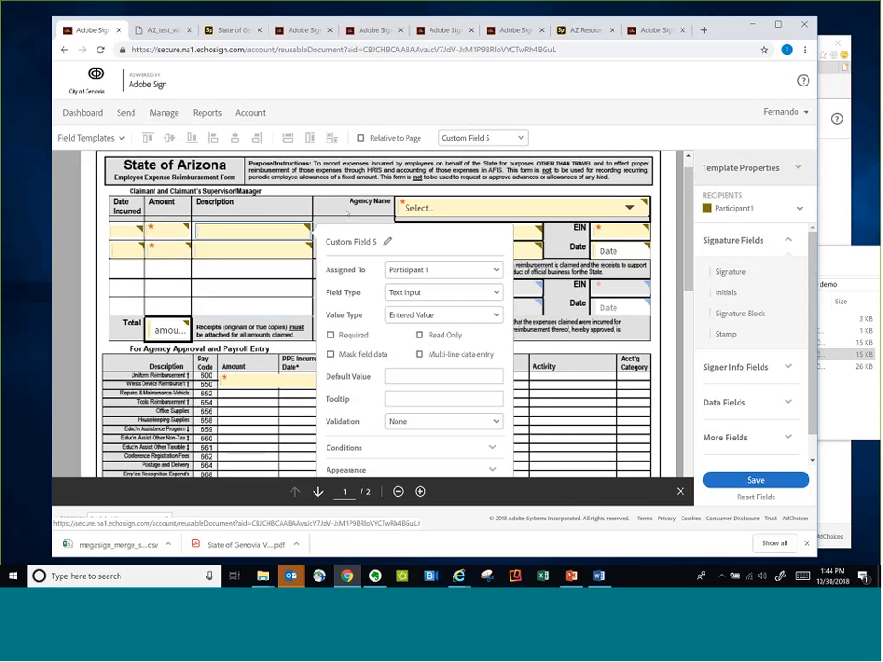
scroll(387, 193, "down", 1)
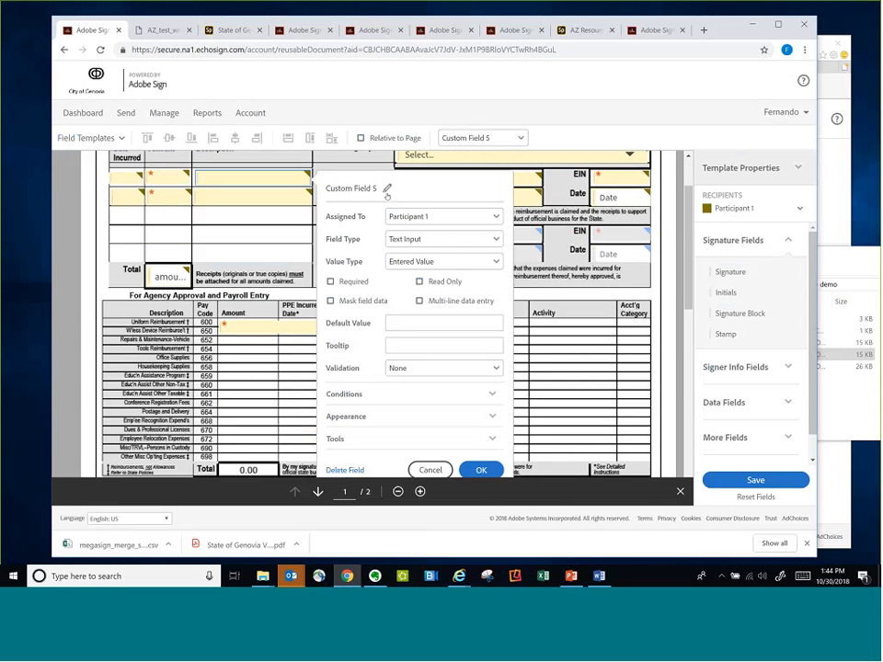
left_click(387, 189)
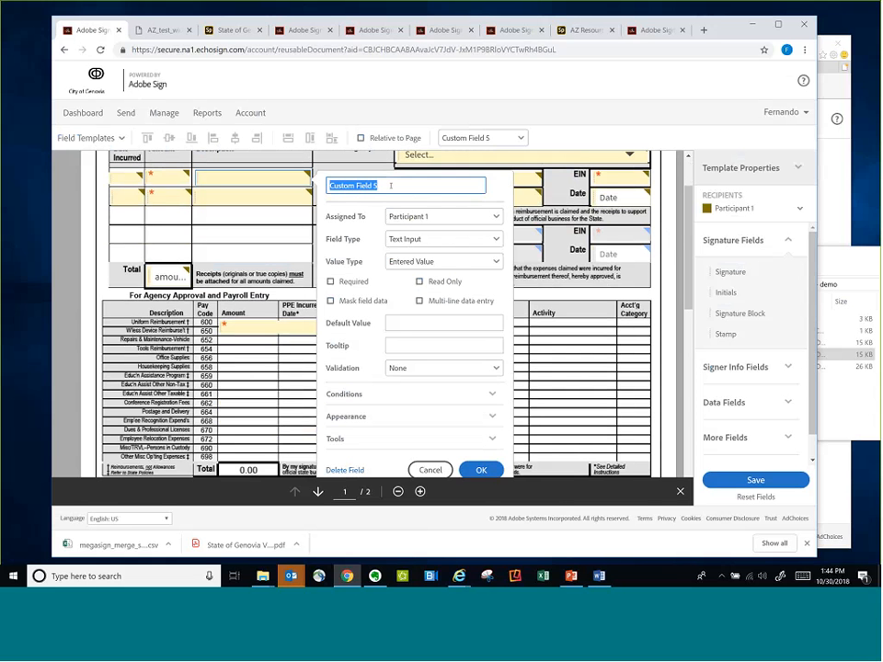
type("item 1 descr")
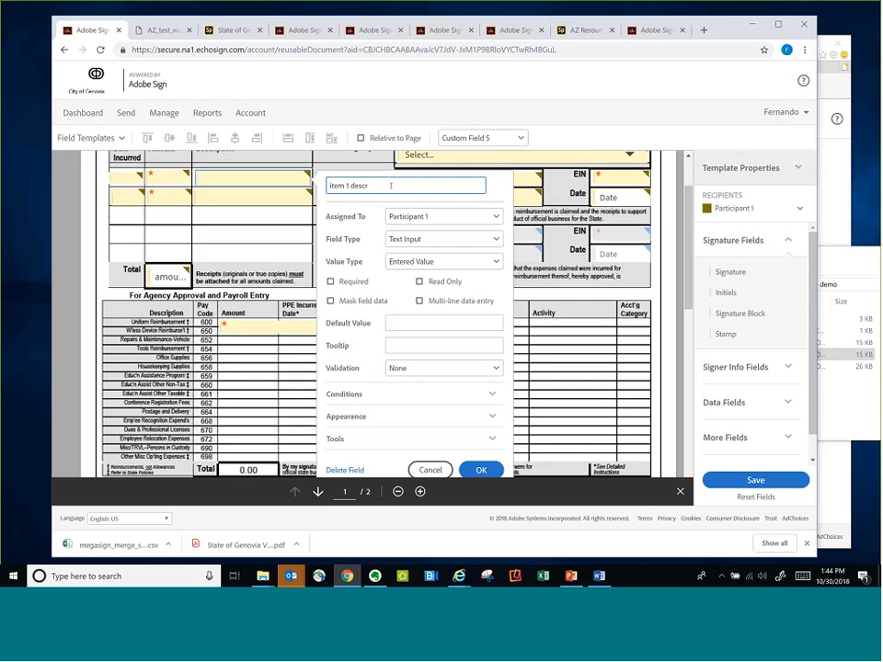
left_click(474, 470)
scroll(164, 214, "up", 1)
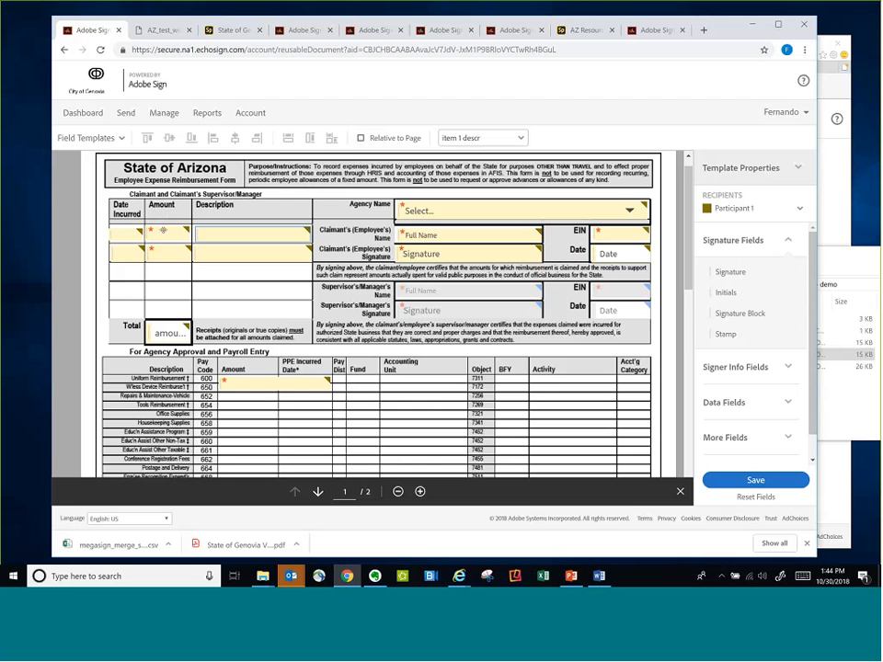
Review the first-row Amount field's properties, including its required setting, validation and value range, and close them
left_click(163, 231)
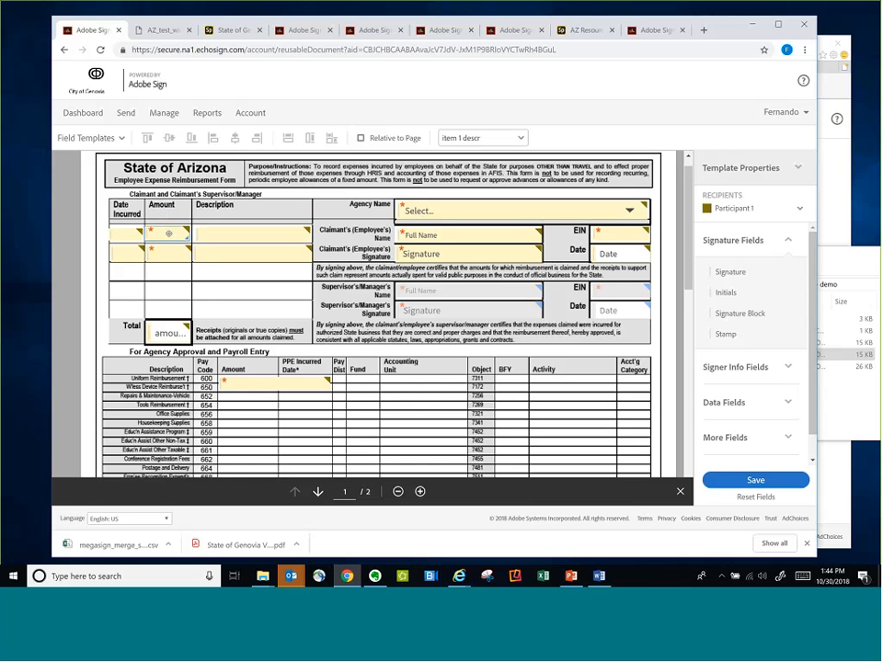
right_click(168, 235)
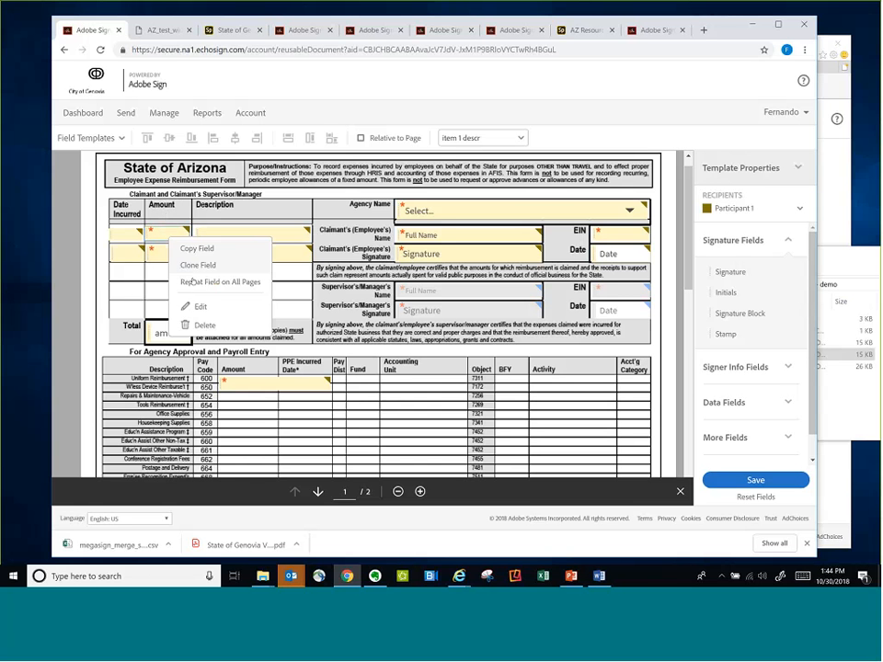
left_click(198, 306)
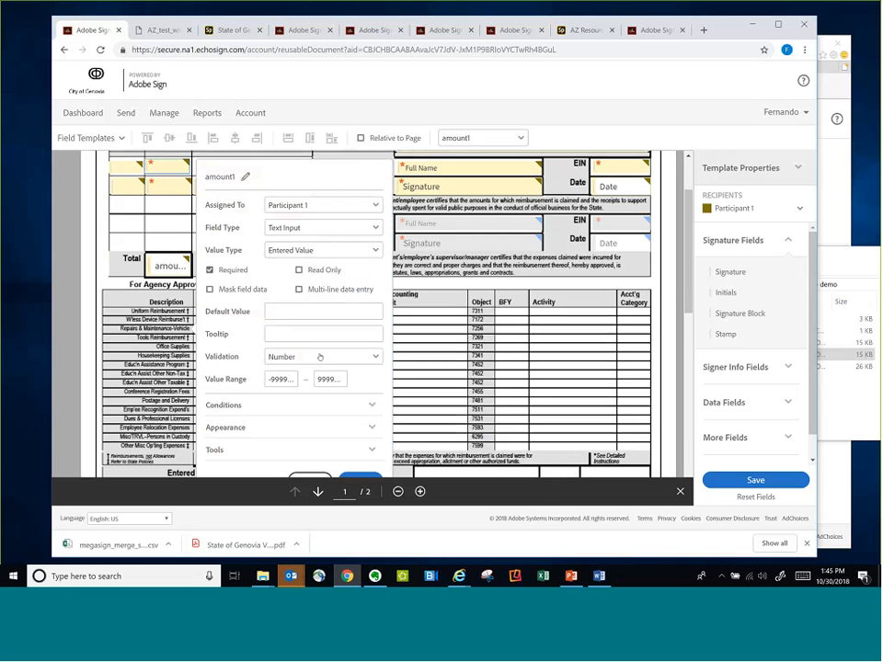
scroll(320, 356, "down", 1)
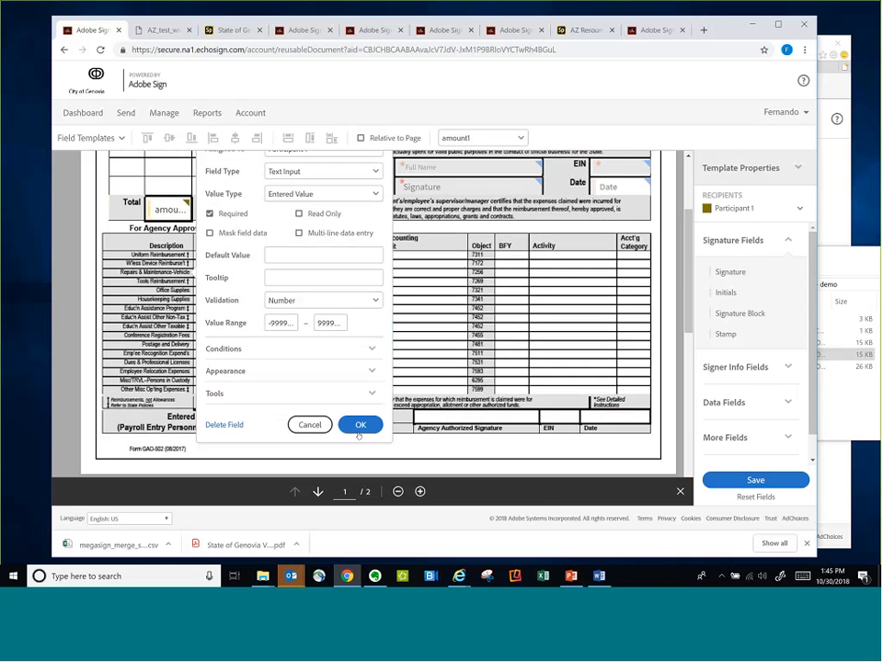
left_click(360, 426)
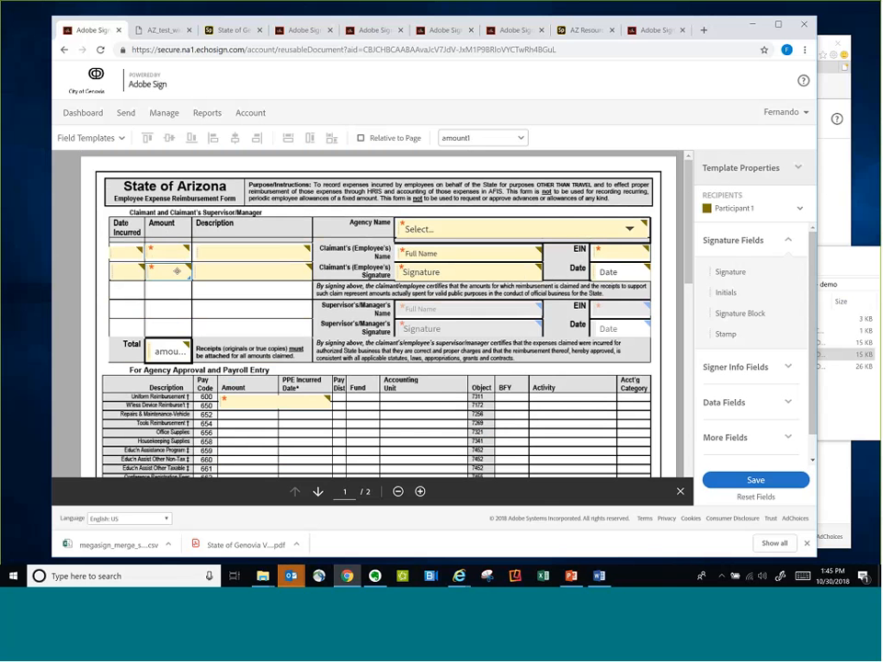
Review the second-row Amount field's properties, including its number validation and value range, and close them
right_click(176, 270)
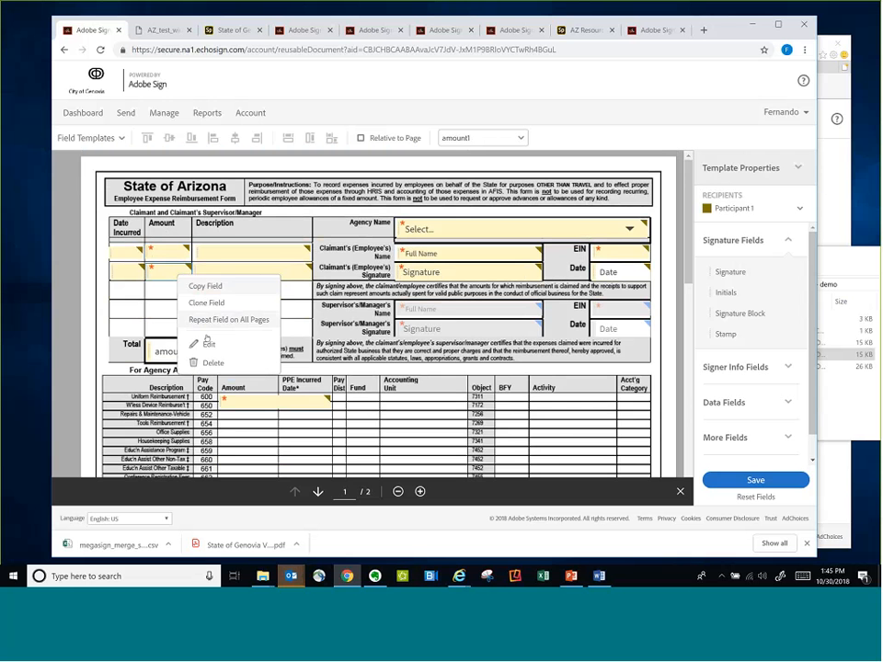
left_click(208, 343)
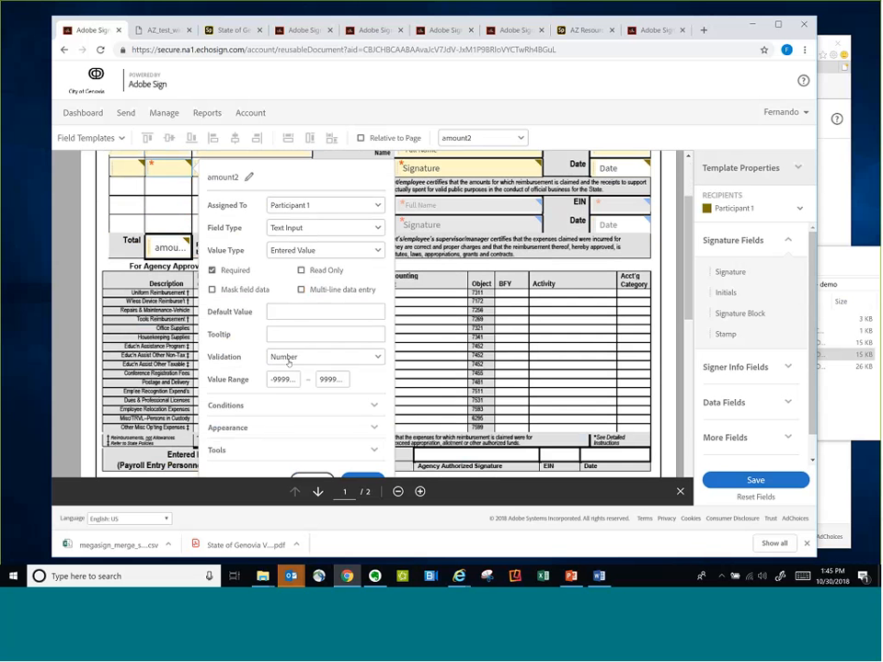
scroll(289, 362, "down", 1)
left_click(354, 428)
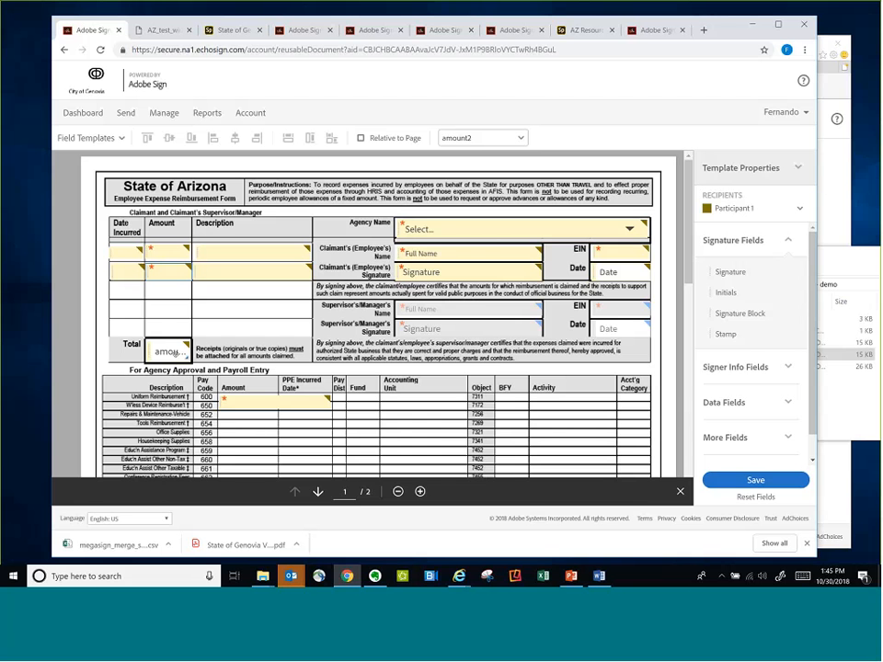
Open the Total field's properties and choose Calculated Value as its value type
right_click(173, 353)
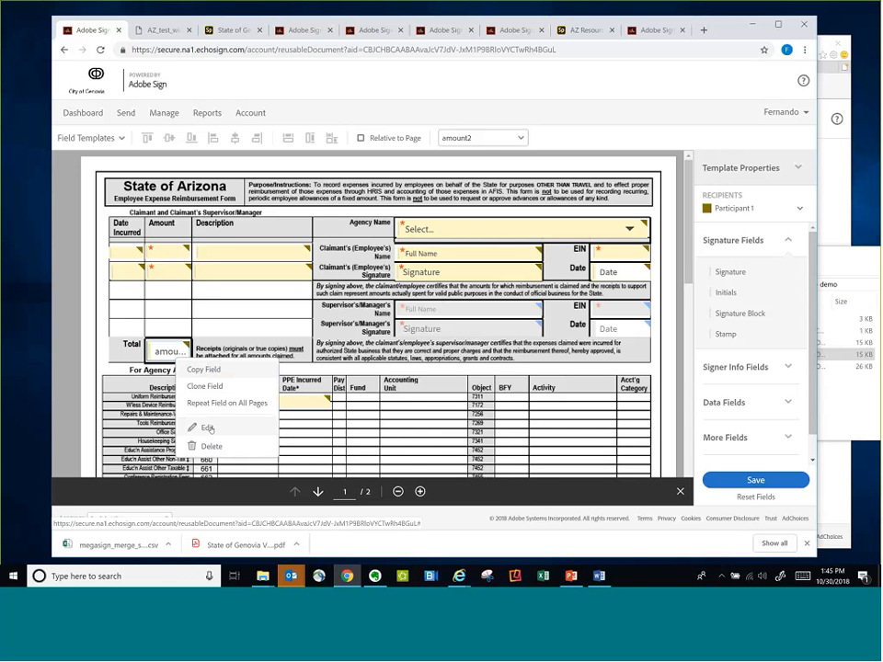
left_click(211, 429)
left_click(209, 428)
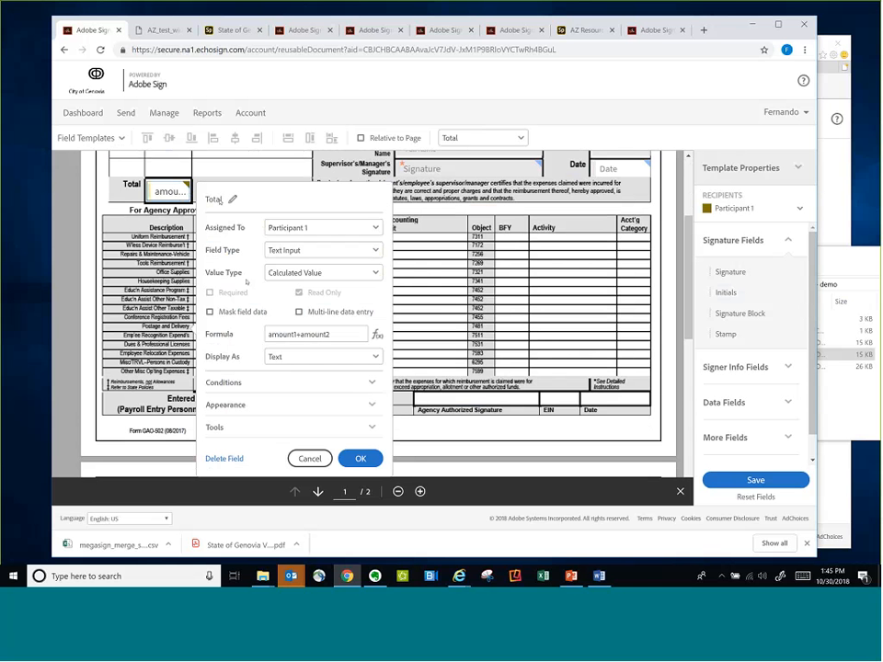
left_click(310, 268)
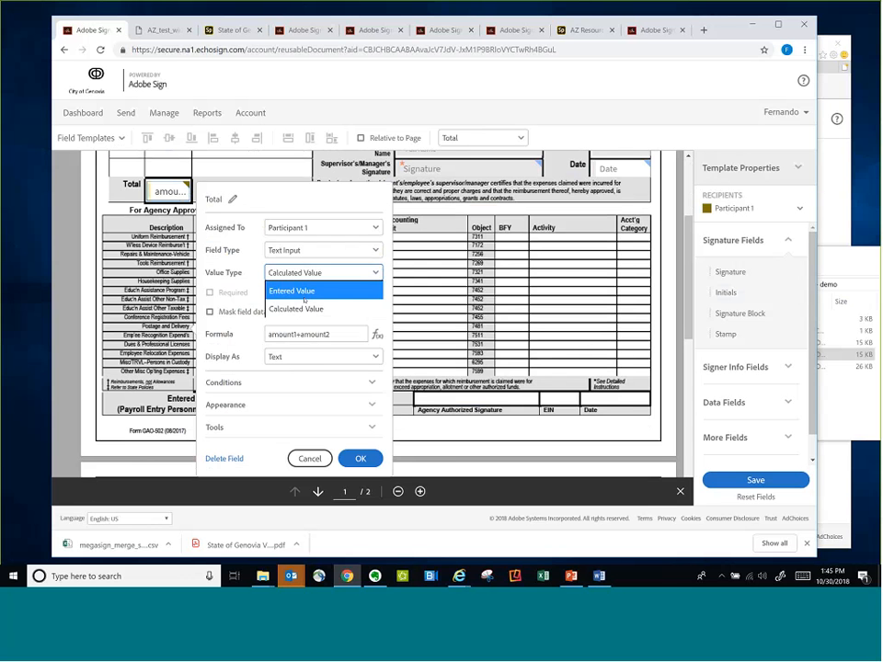
left_click(299, 309)
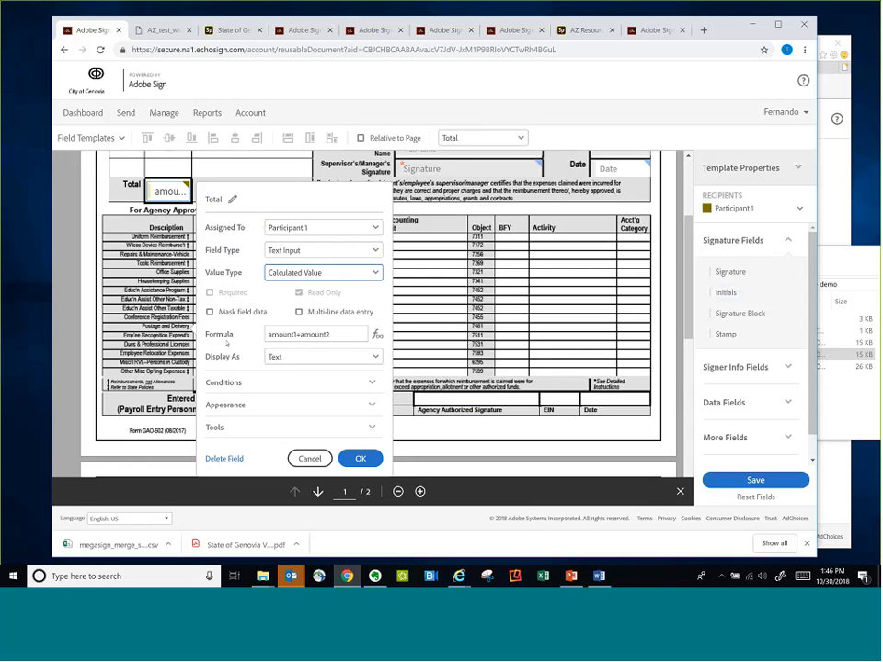
Examine the Total field's formula and the functions available for building it, leave the formula editor and close the field's properties
left_click(377, 333)
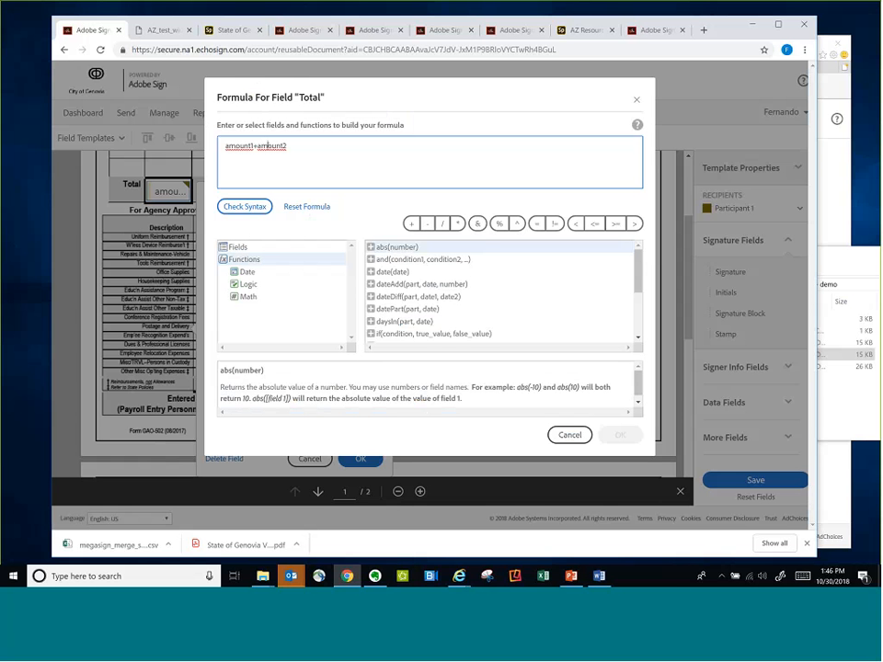
double_click(251, 146)
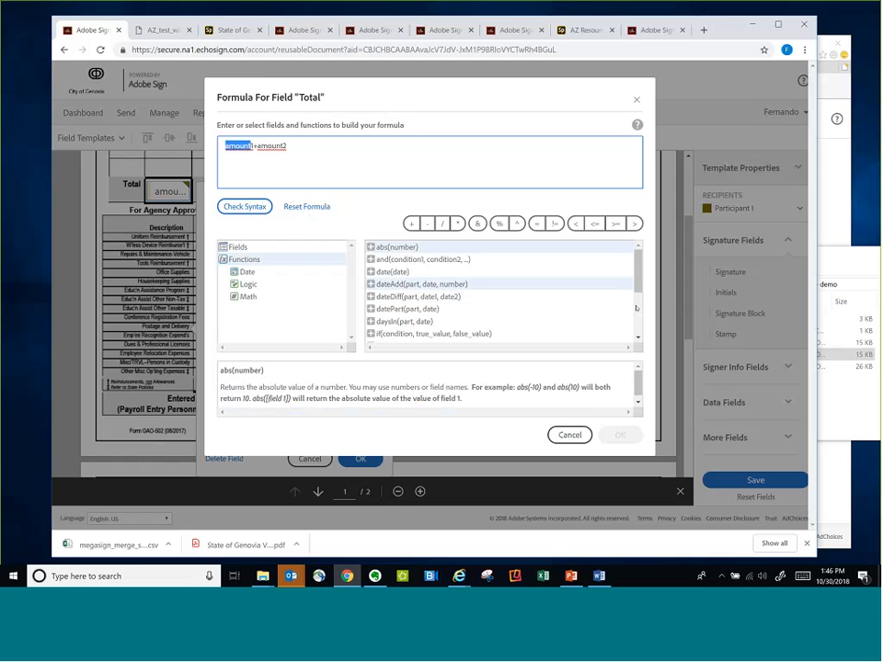
scroll(635, 308, "down", 1)
scroll(641, 318, "down", 2)
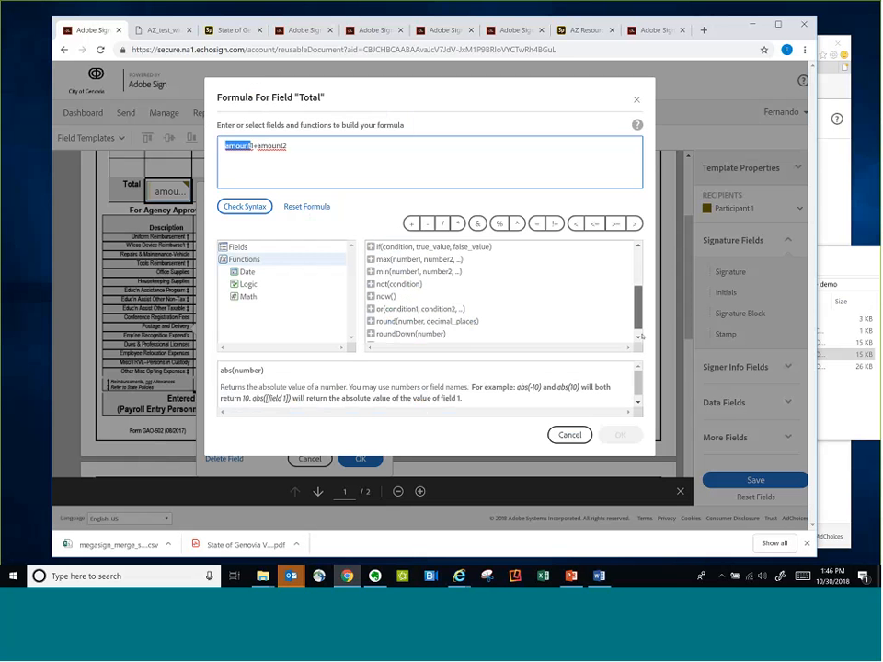
left_click(638, 336)
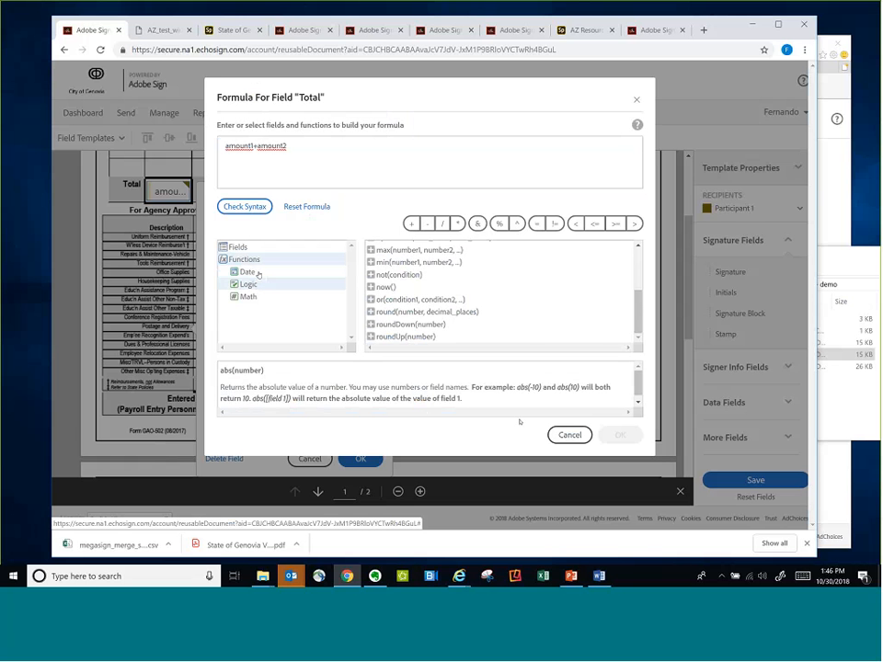
left_click(569, 435)
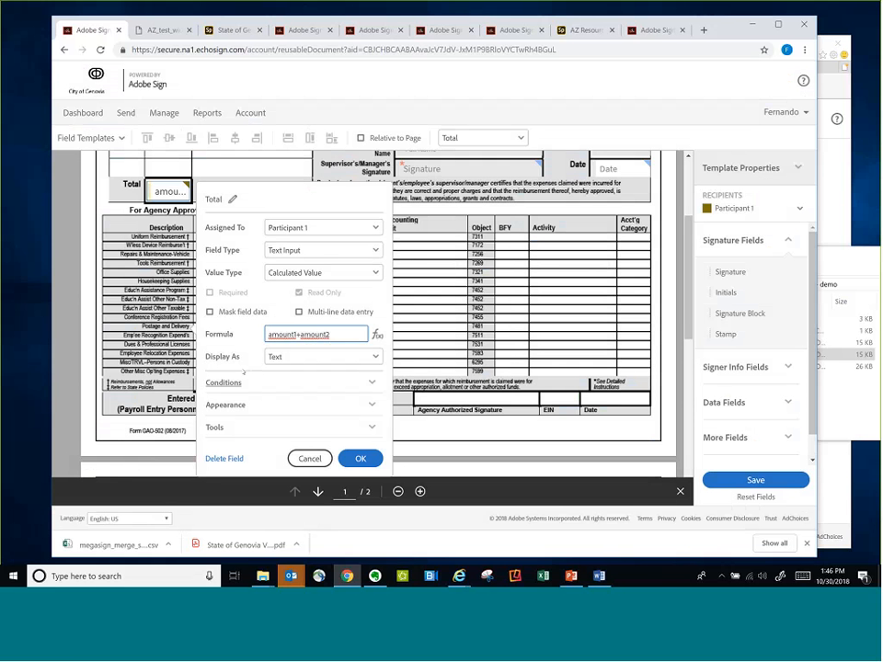
left_click(361, 458)
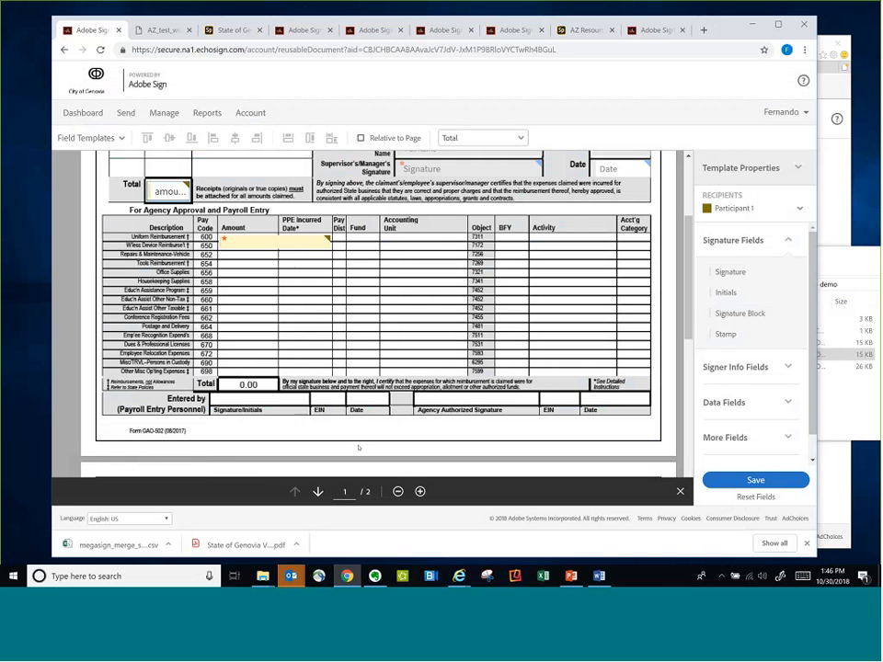
Look over the form's fields and view the properties of the Agency Name drop-down, closing them without changes
scroll(413, 261, "up", 1)
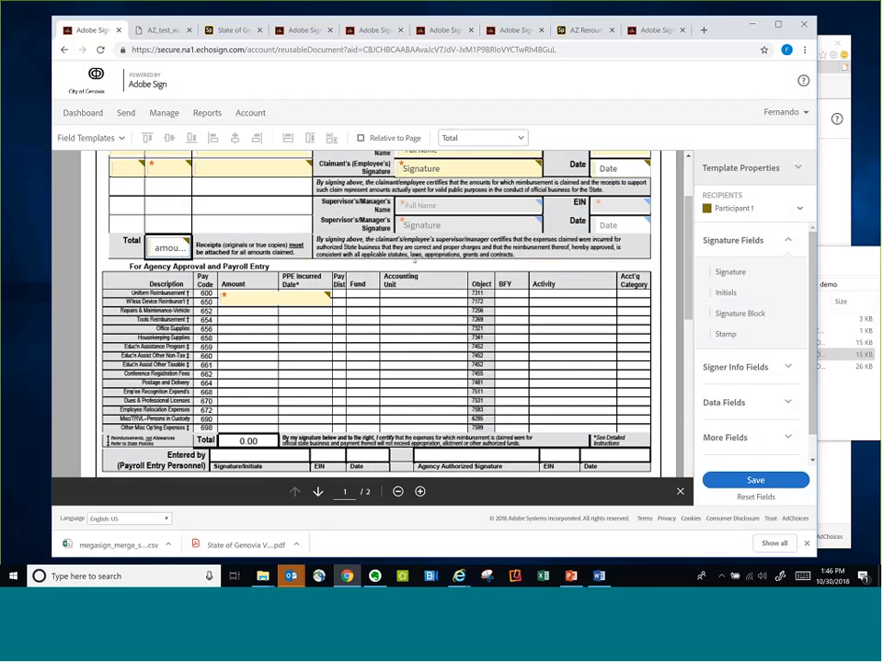
scroll(414, 262, "up", 2)
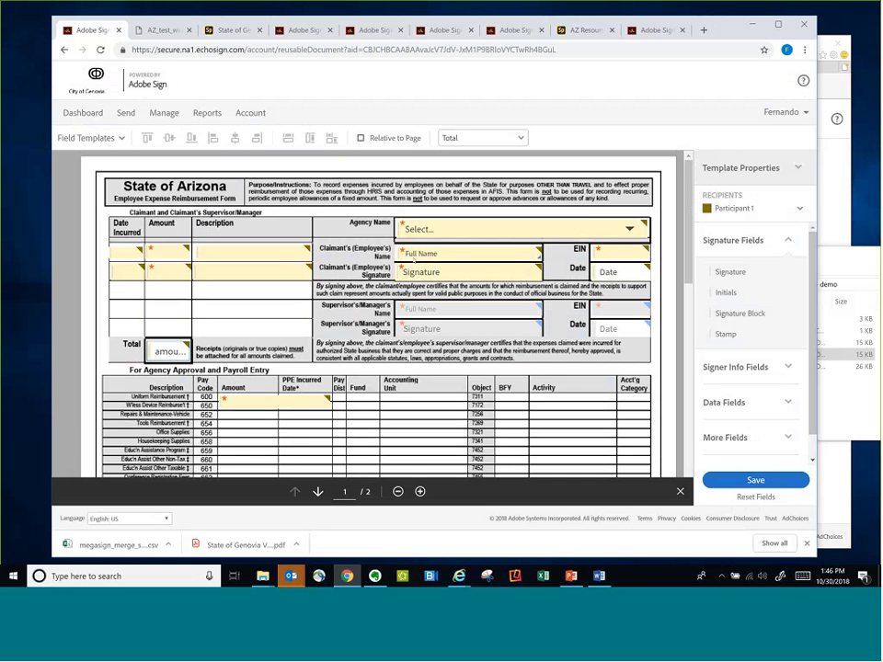
scroll(398, 415, "down", 1)
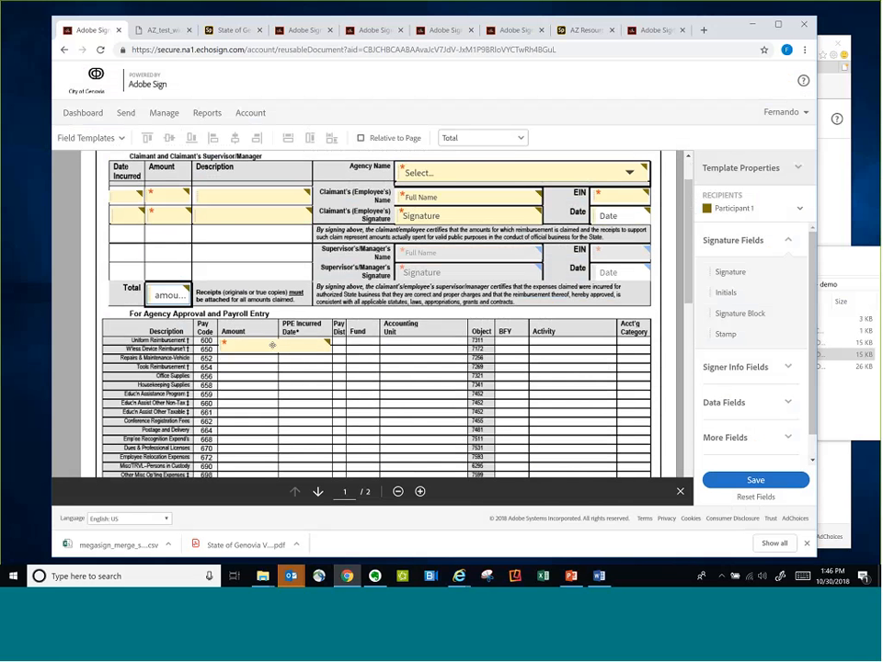
scroll(388, 421, "up", 1)
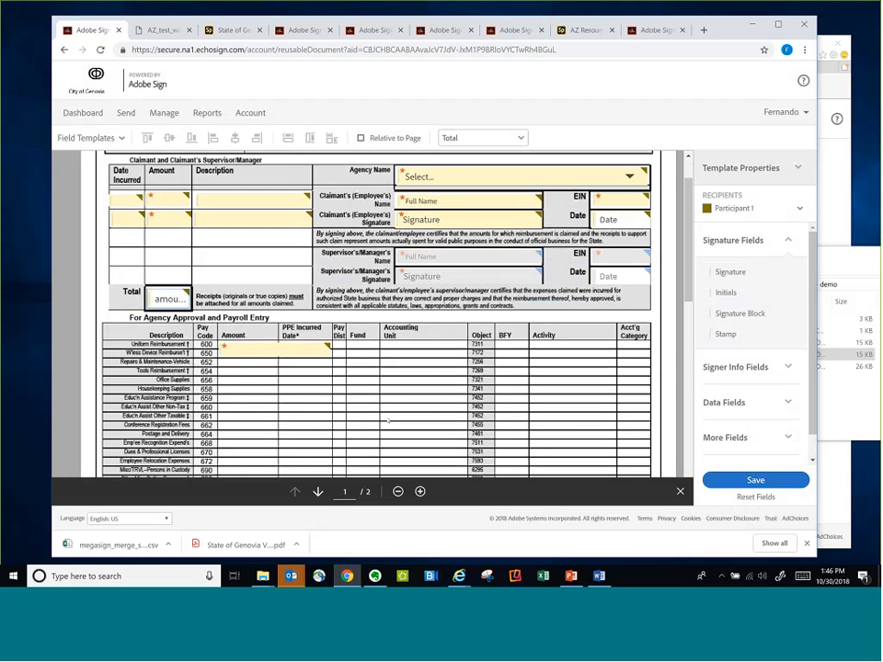
scroll(388, 422, "up", 2)
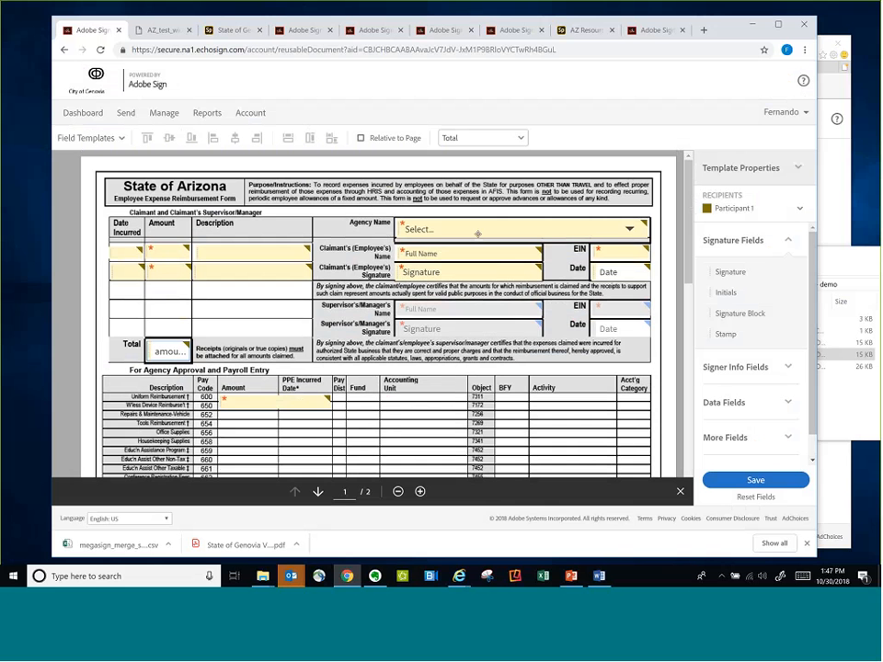
right_click(540, 233)
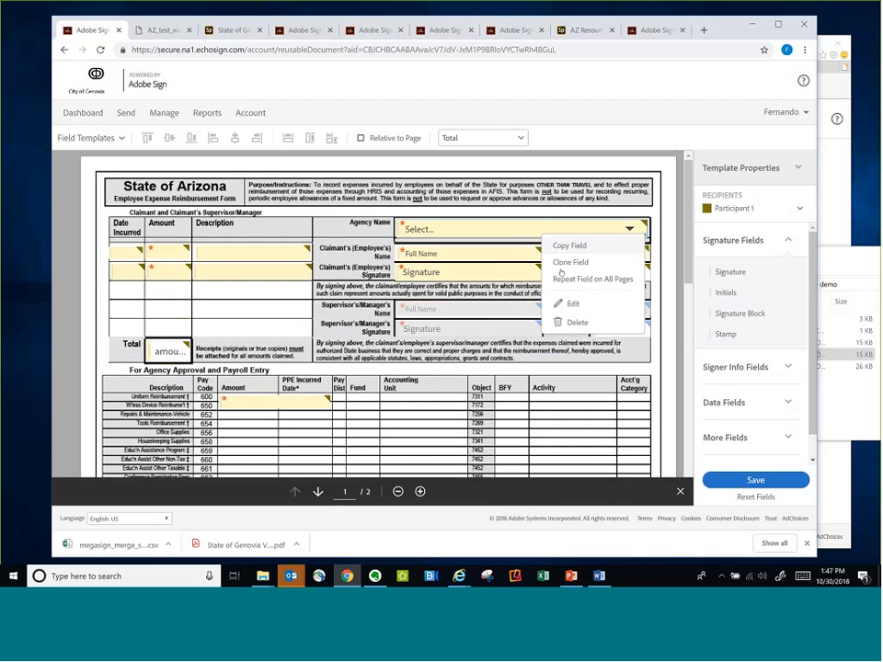
left_click(575, 303)
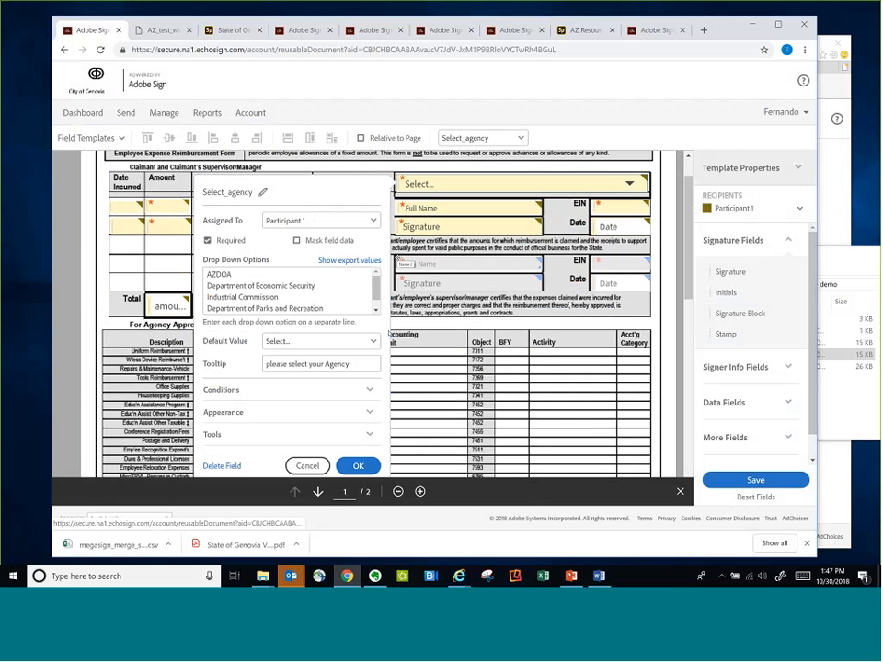
left_click(487, 171)
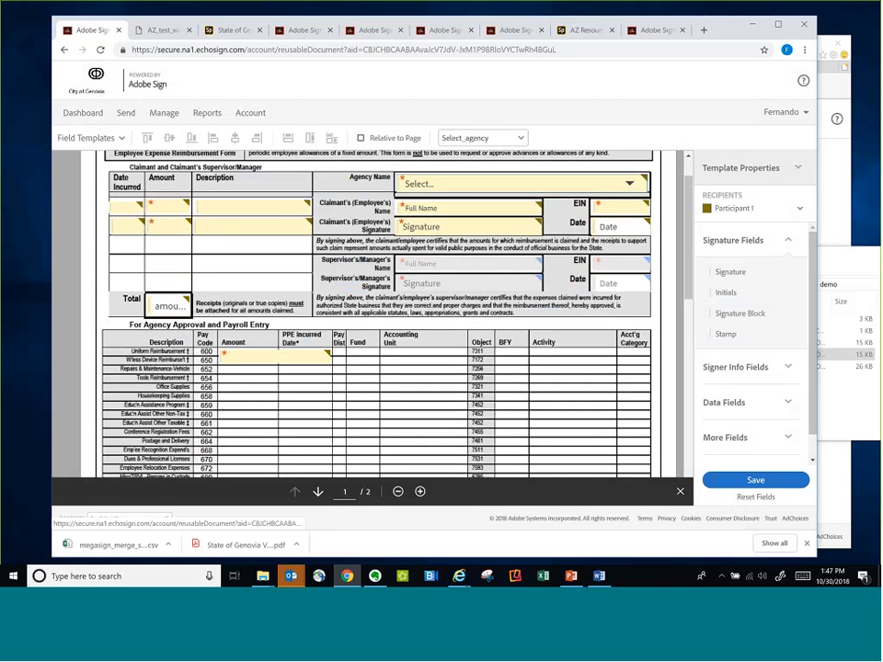
View the available data field types and examine the Agency Name drop-down's list of options, cancelling without changes
left_click(726, 402)
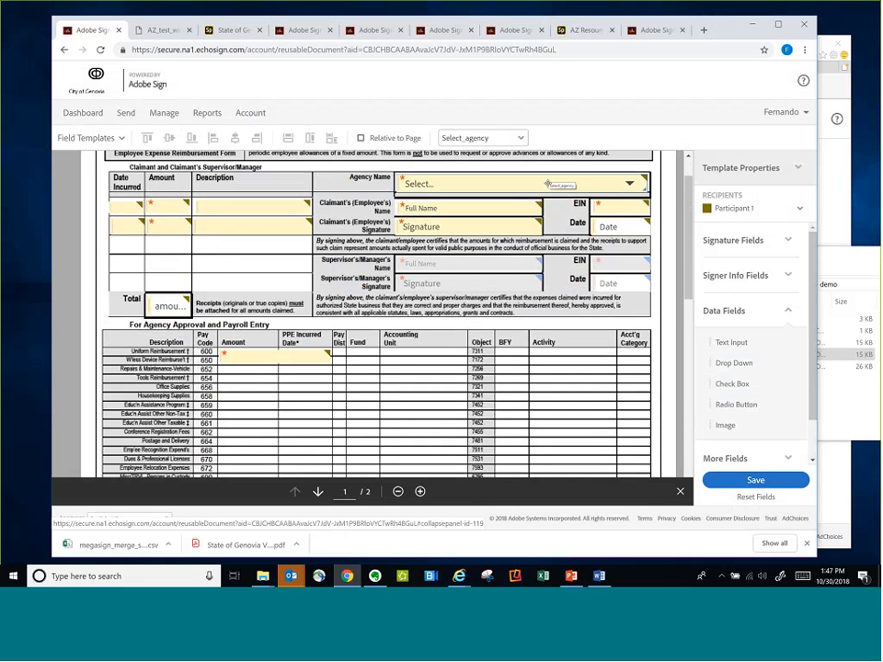
right_click(433, 188)
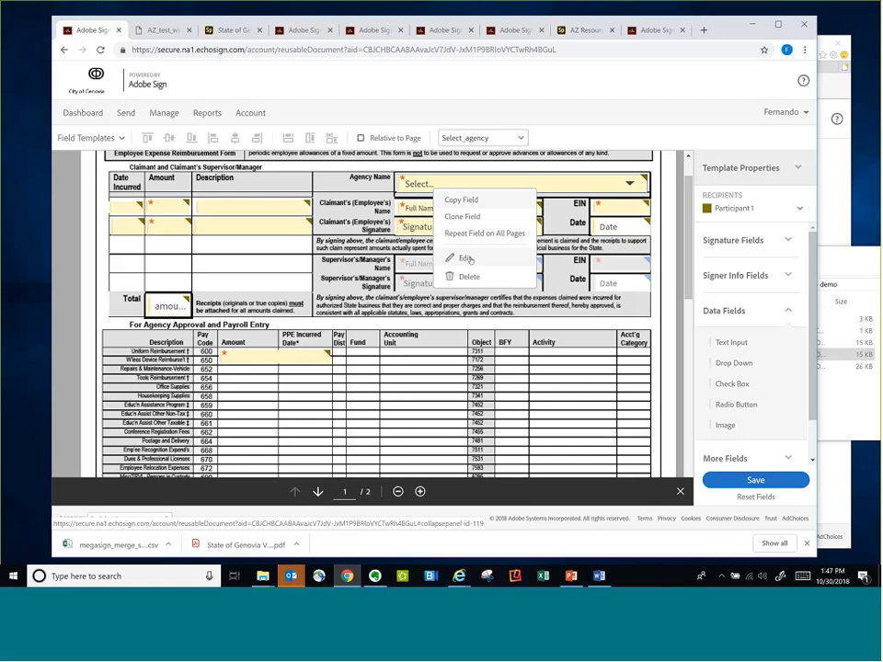
left_click(467, 258)
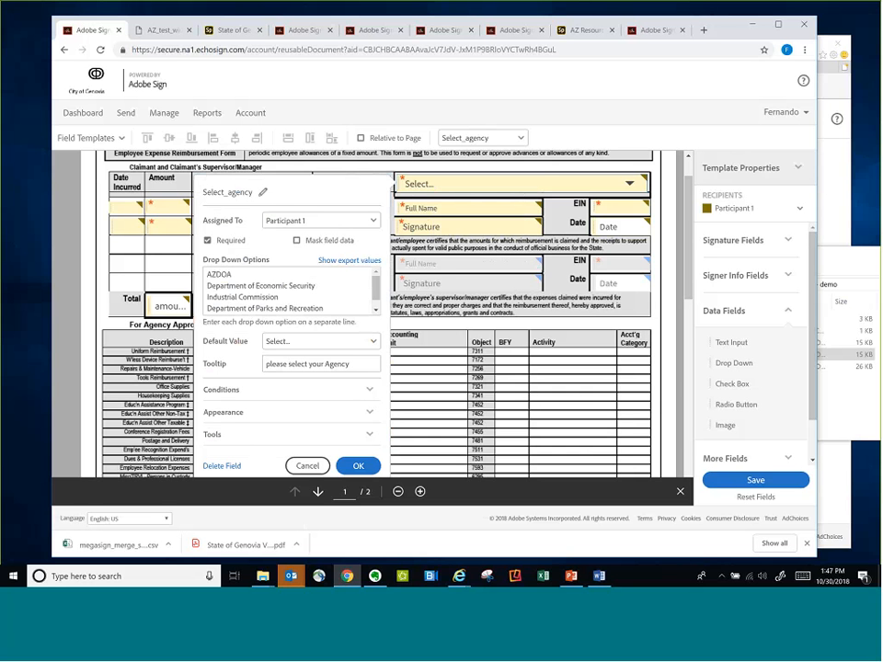
left_click(302, 292)
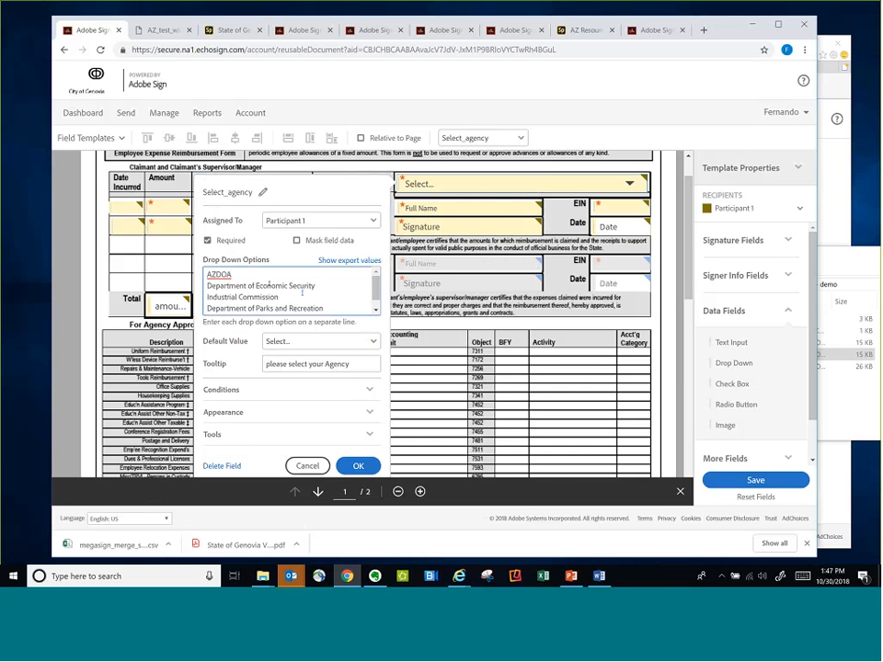
scroll(281, 296, "down", 1)
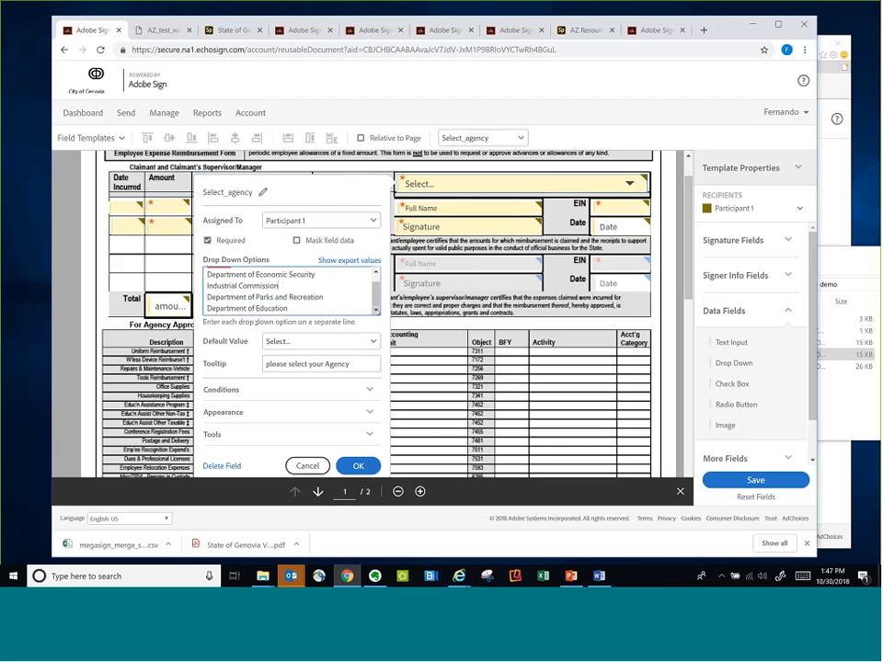
left_click(315, 466)
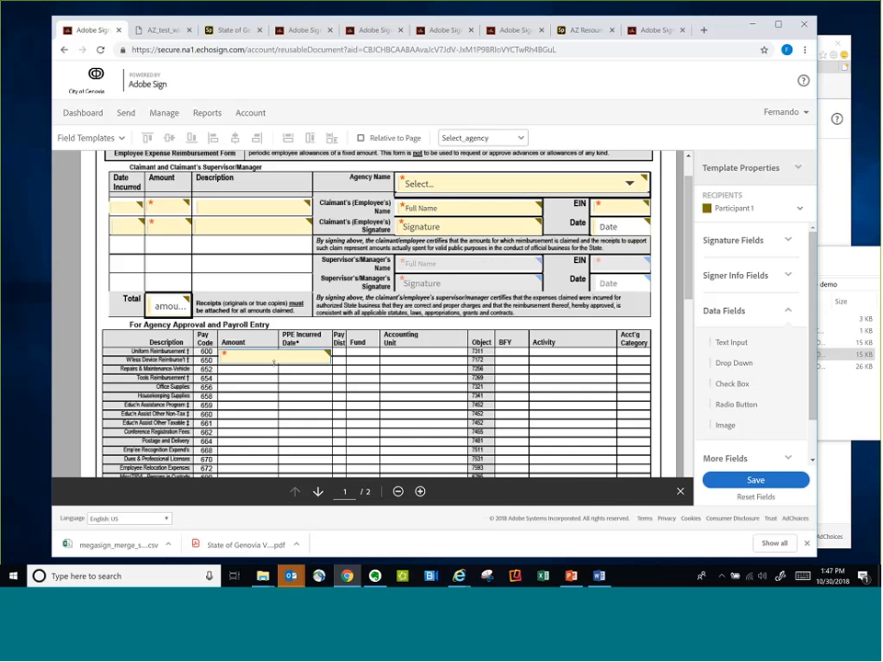
Examine the display conditions of the Amount field in the agency approval and payroll table, and close its properties
left_click(292, 360)
right_click(285, 359)
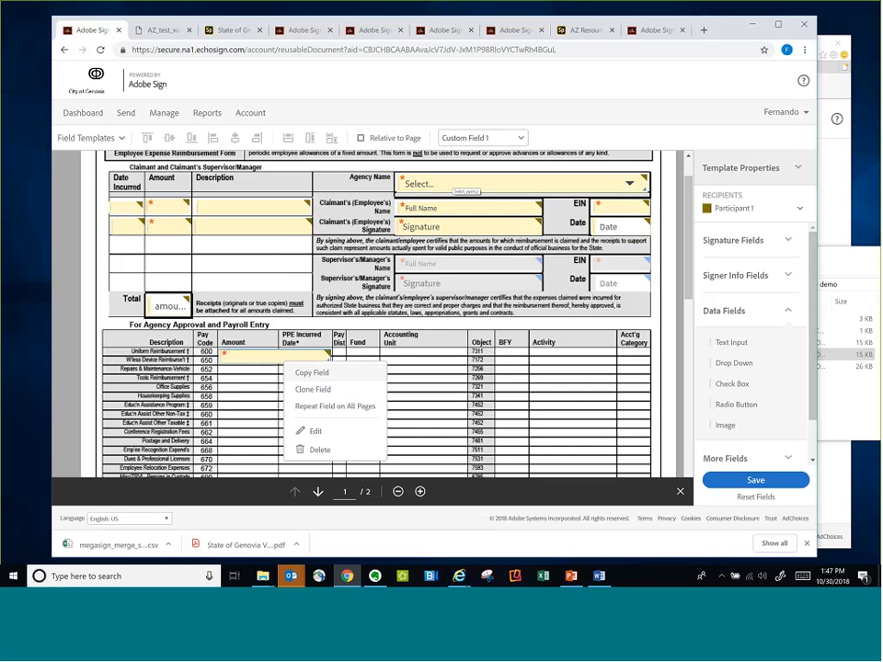
left_click(316, 431)
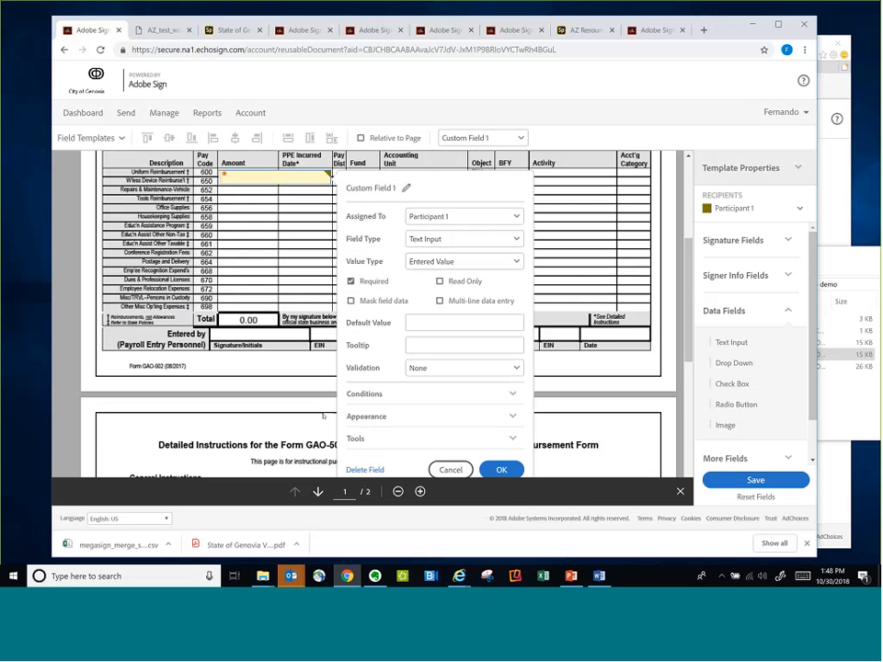
left_click(513, 395)
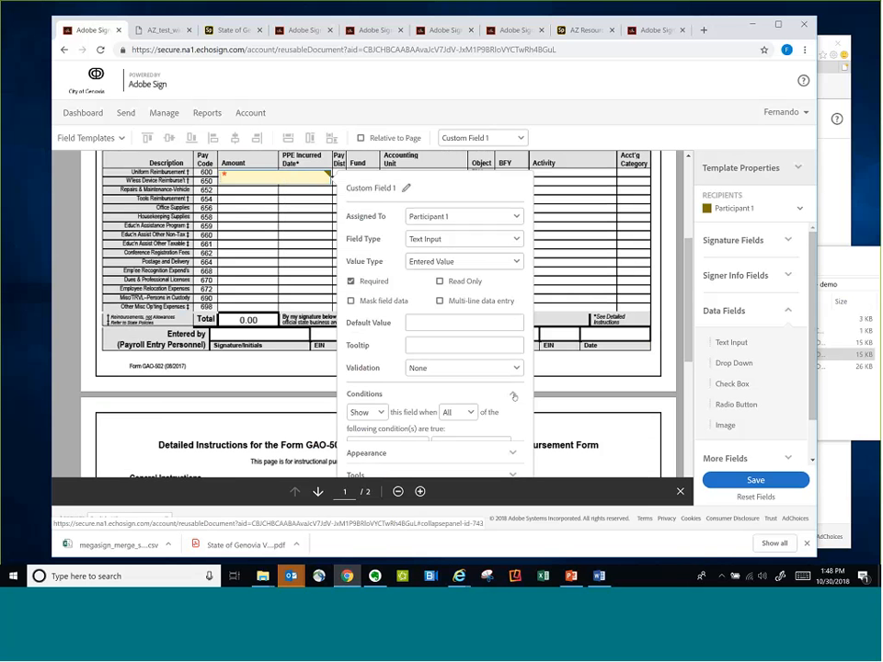
scroll(368, 301, "down", 2)
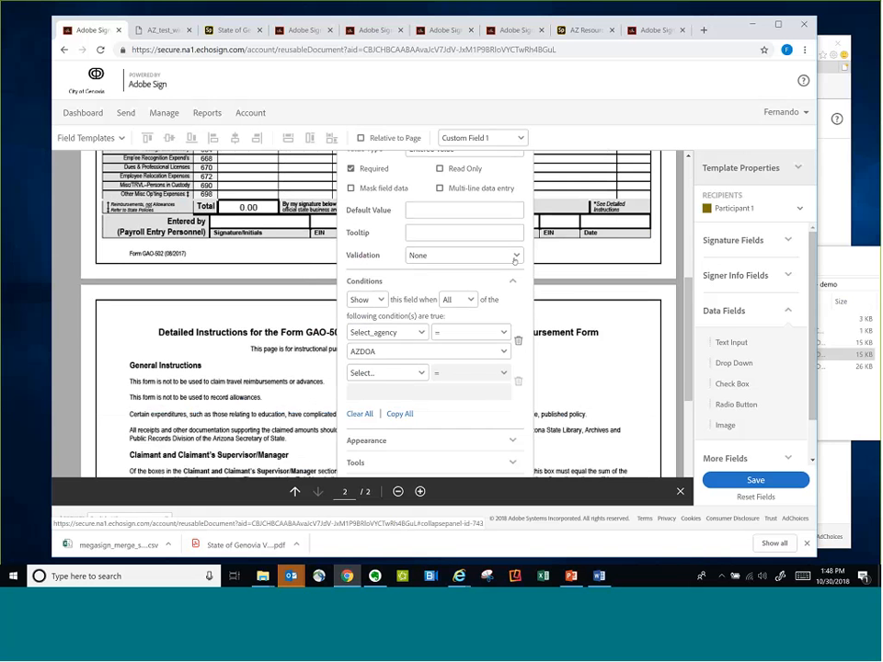
scroll(293, 311, "up", 1)
scroll(293, 312, "up", 1)
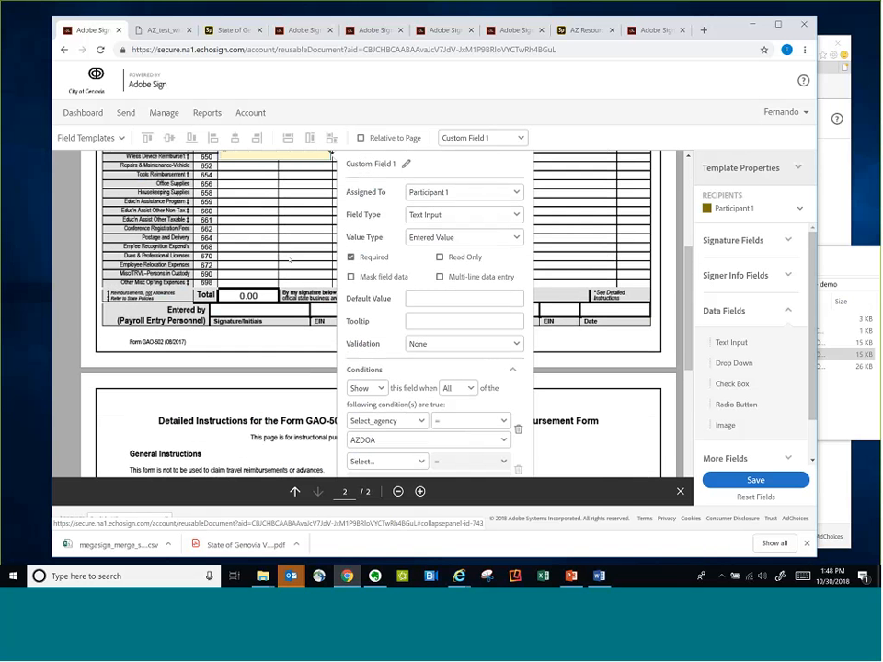
scroll(289, 260, "up", 1)
scroll(285, 294, "down", 4)
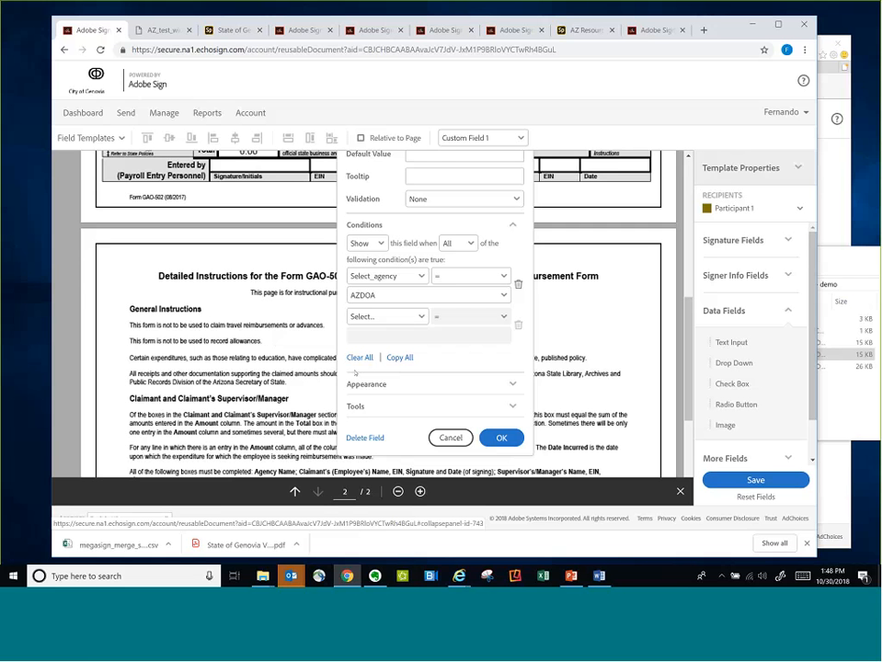
left_click(499, 438)
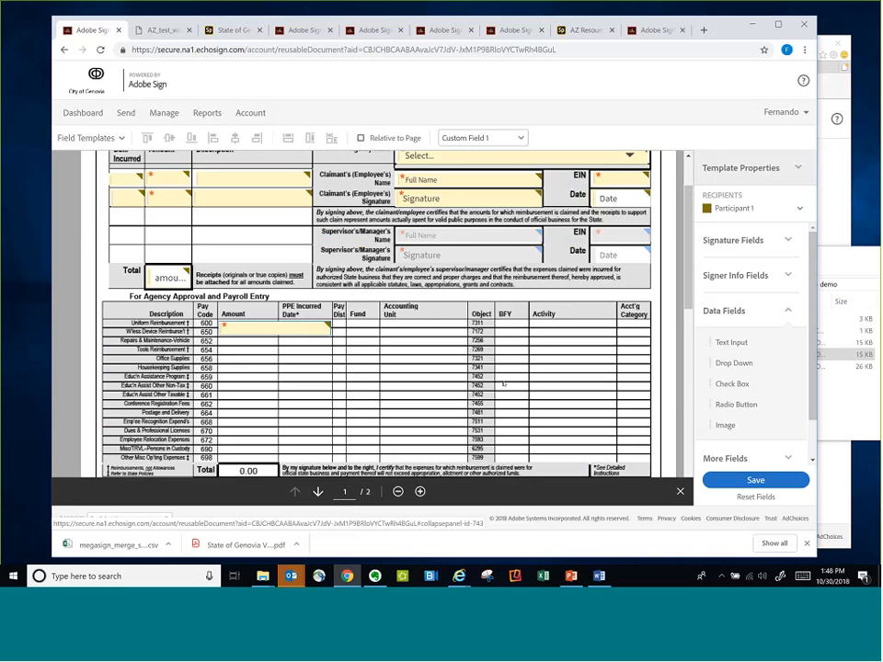
scroll(503, 383, "up", 1)
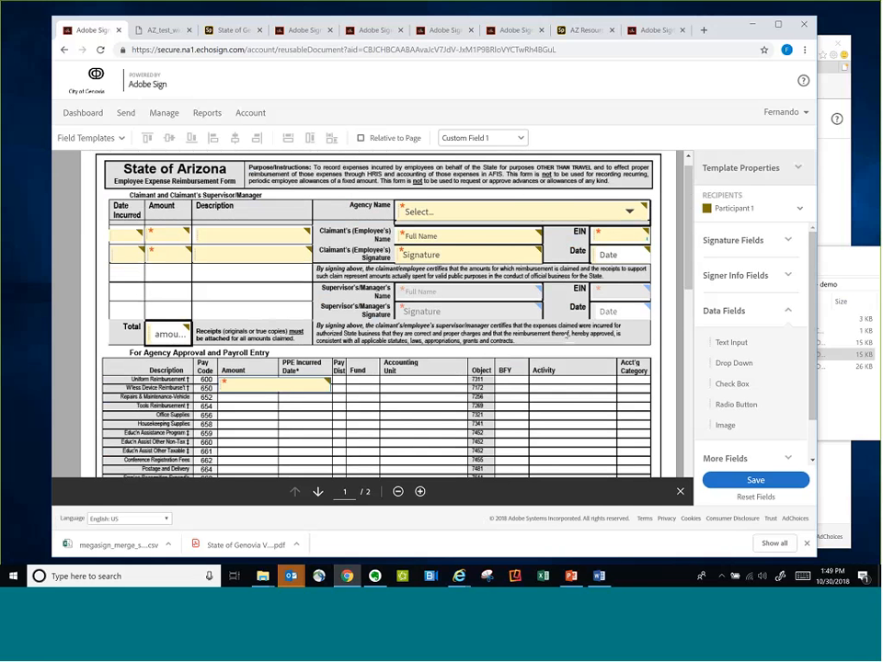
Examine the employee EIN field's properties, including its data masking and appearance settings, and close them without changes
right_click(621, 241)
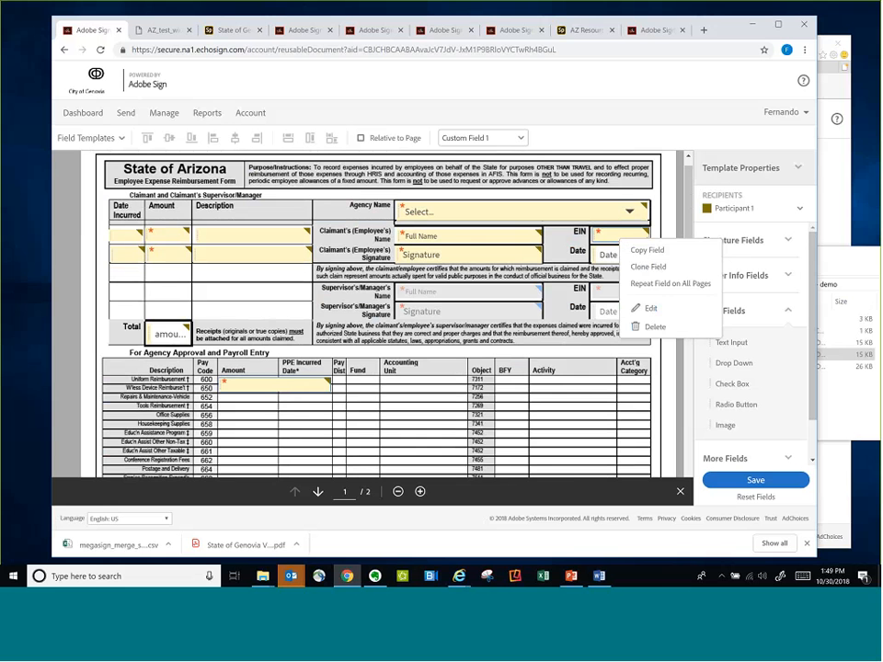
left_click(650, 308)
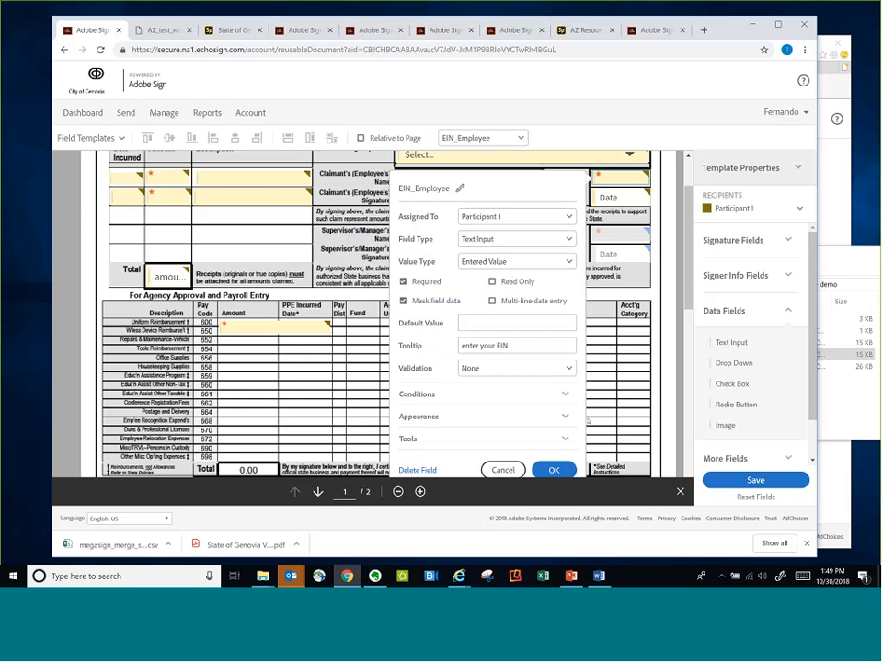
scroll(565, 414, "down", 1)
left_click(564, 414)
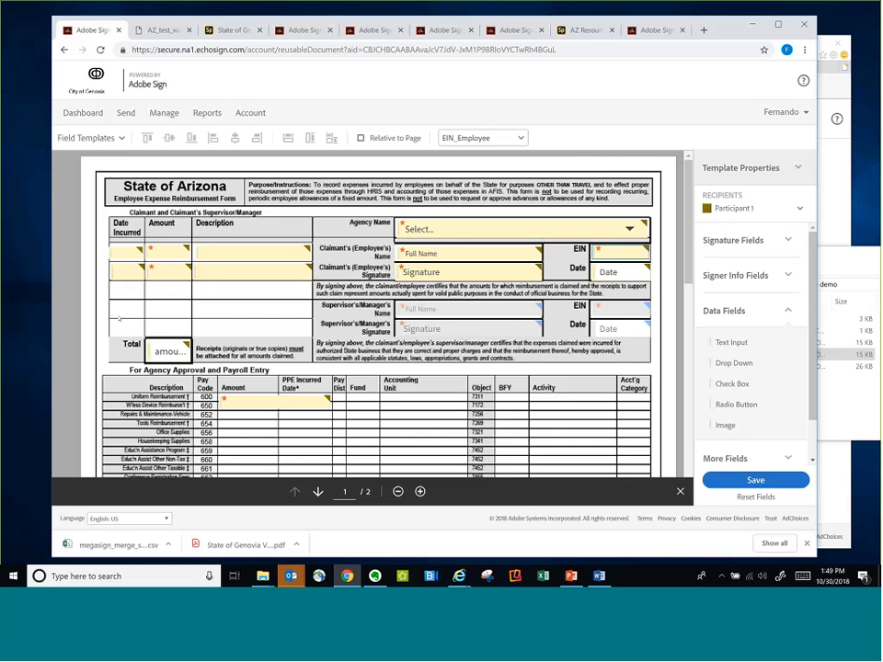
Look over the form and examine the full list of options in the Agency Name drop-down, cancelling without changes
scroll(416, 372, "down", 1)
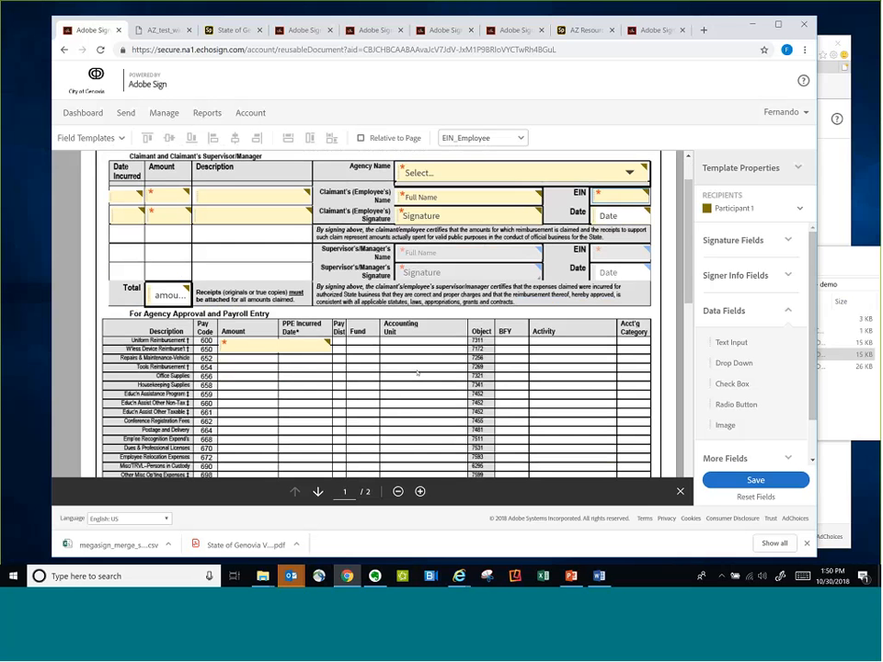
scroll(417, 372, "up", 1)
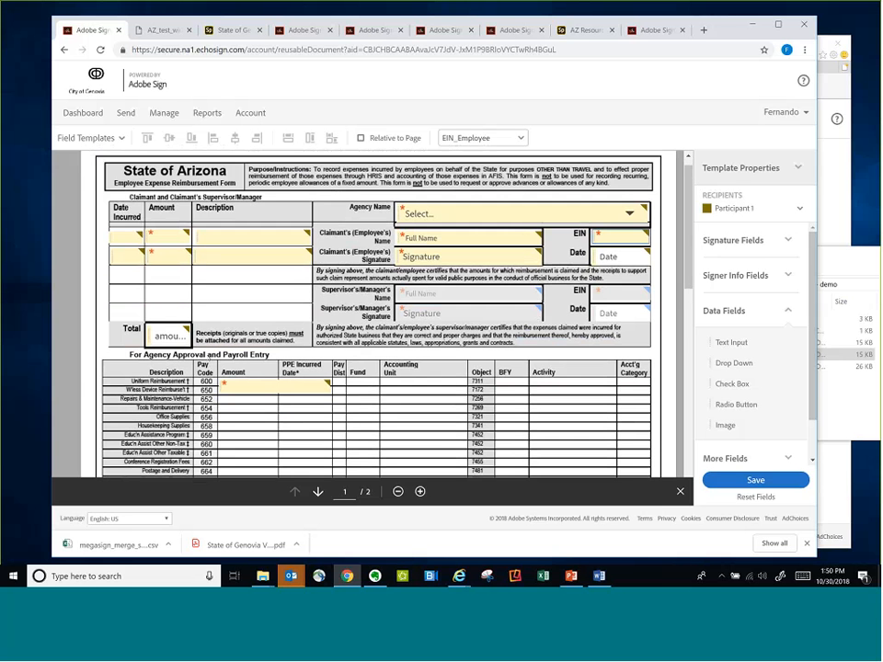
scroll(101, 358, "up", 1)
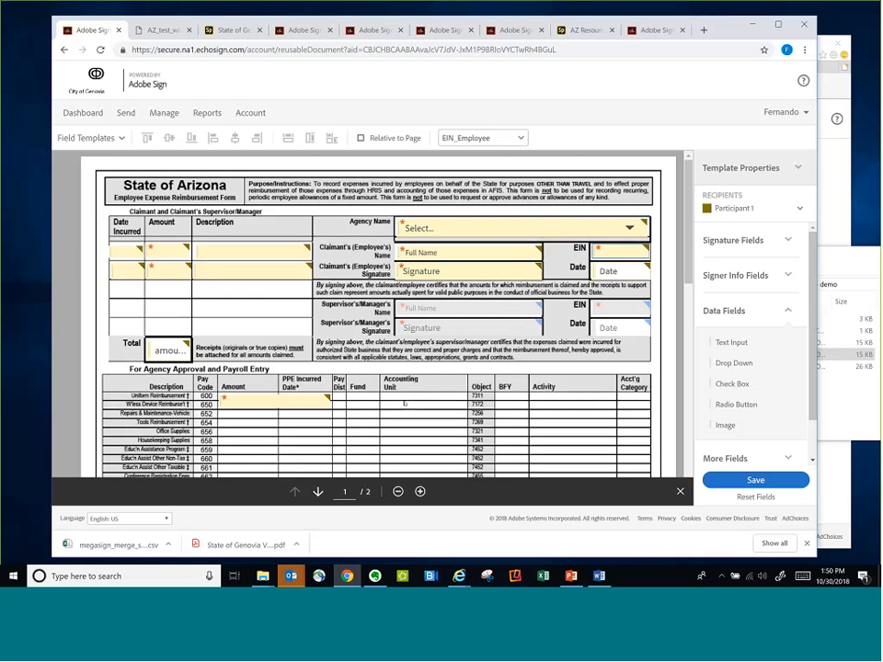
scroll(405, 402, "down", 3)
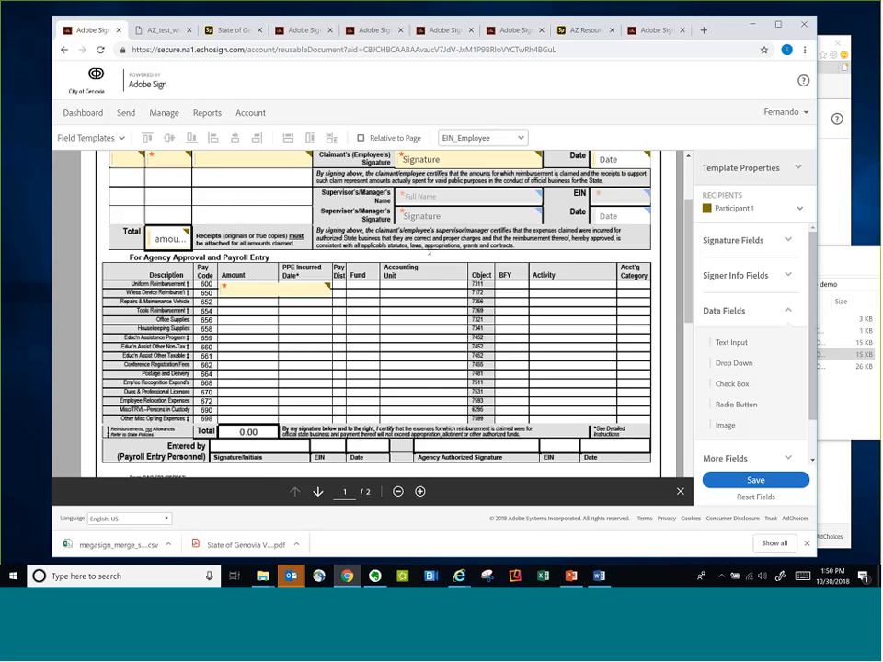
scroll(423, 315, "up", 1)
scroll(423, 316, "up", 1)
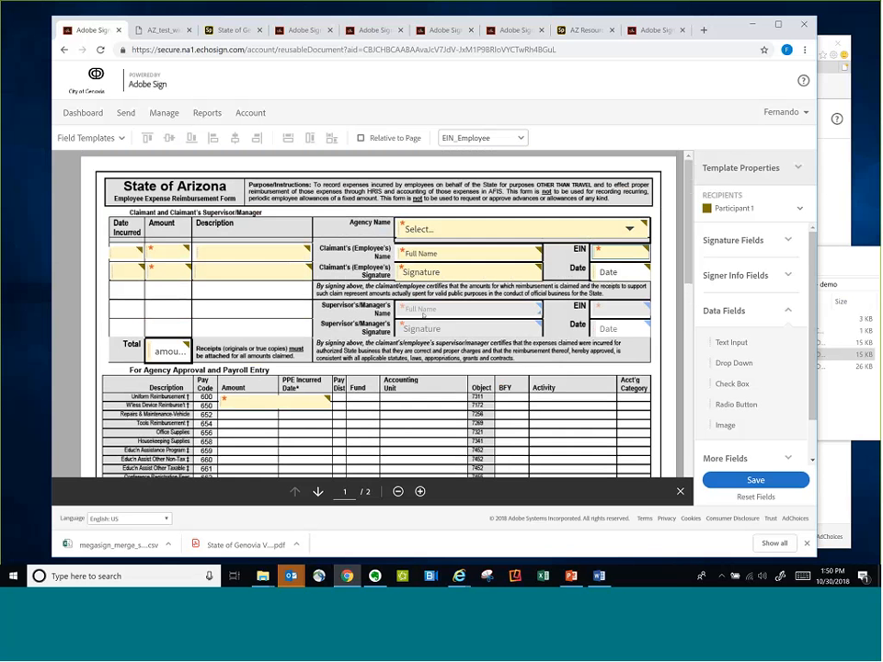
right_click(554, 234)
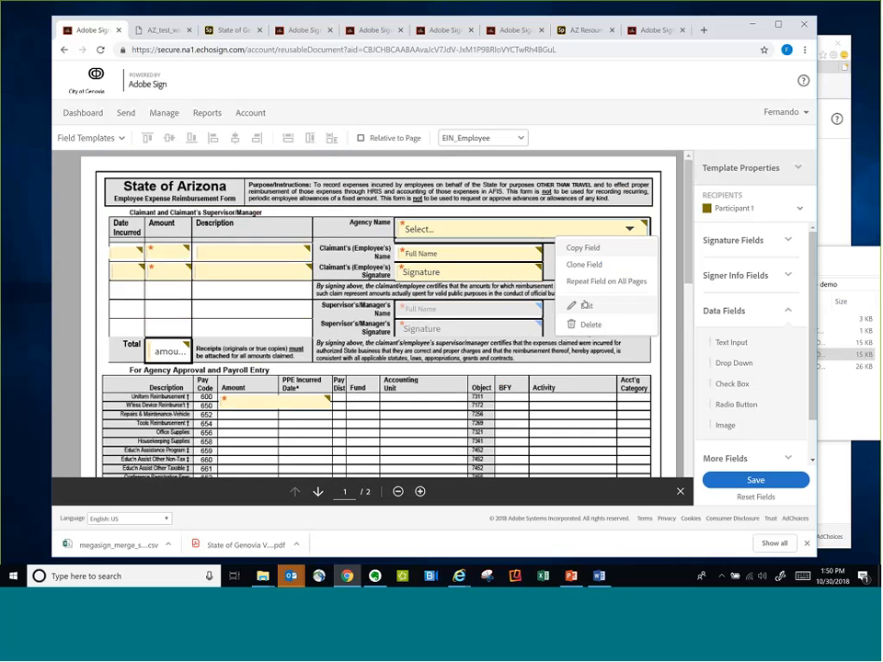
left_click(586, 304)
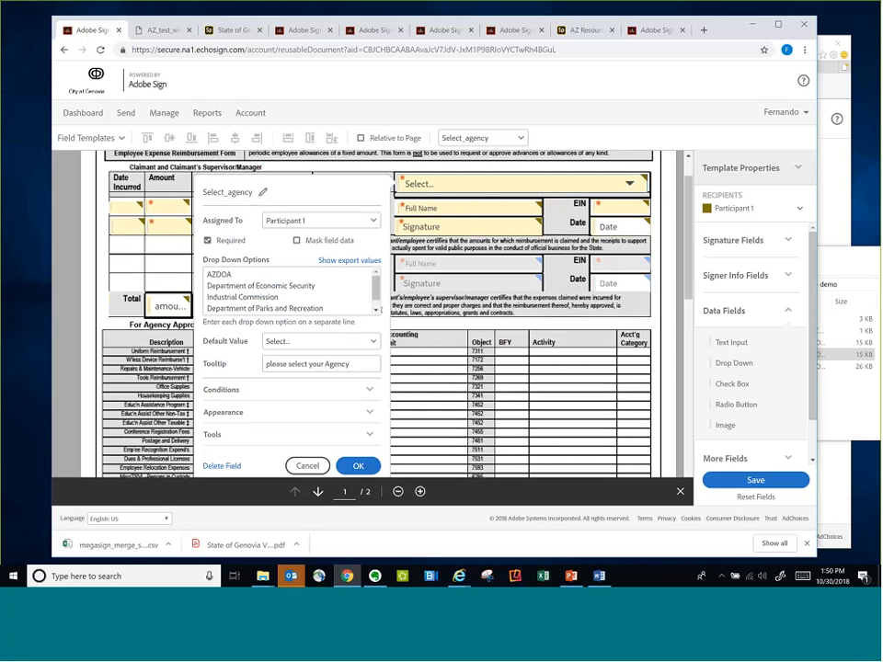
left_click(375, 311)
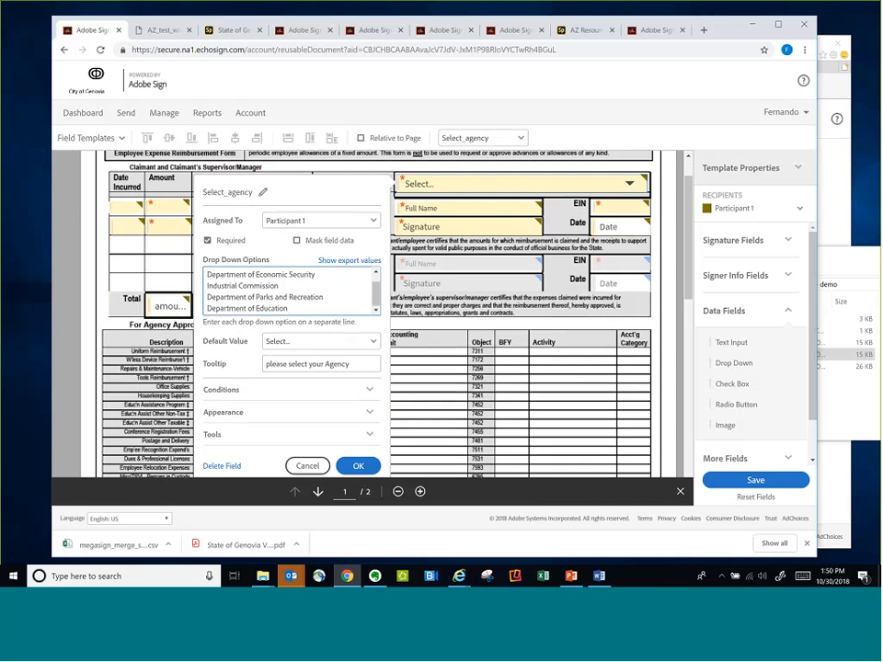
left_click(308, 465)
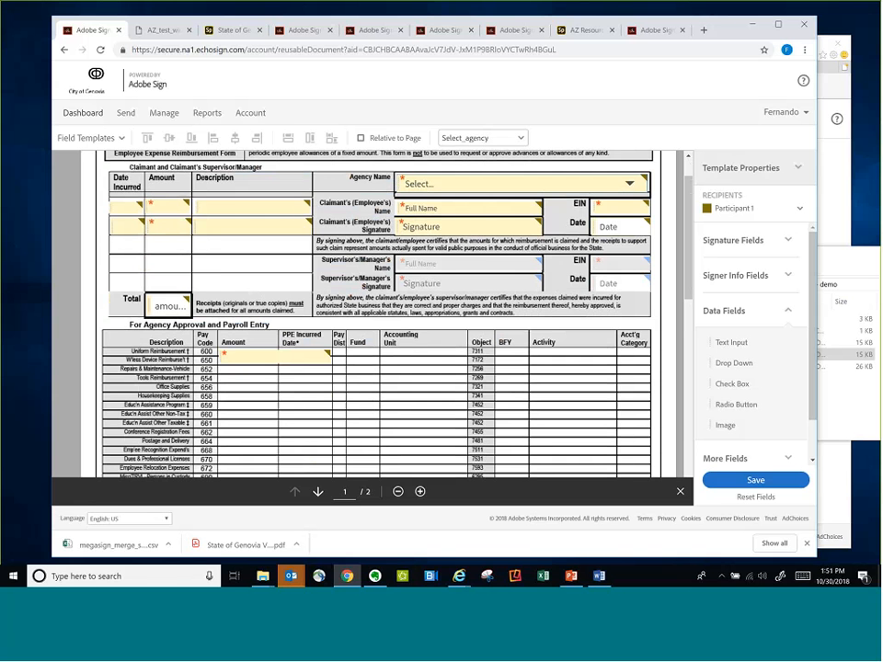
Leave the template editor without saving and return to the dashboard
left_click(82, 112)
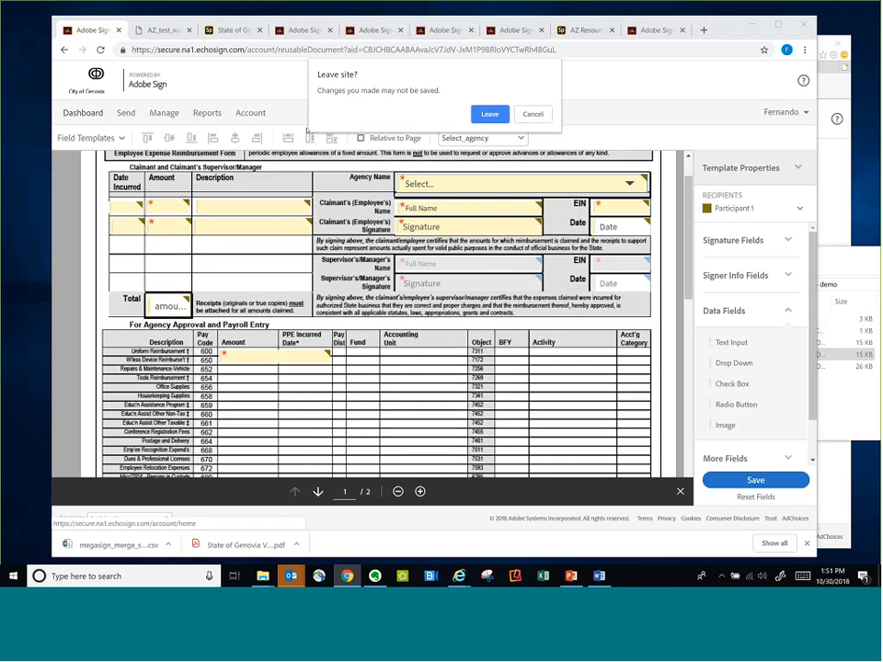
key("Escape")
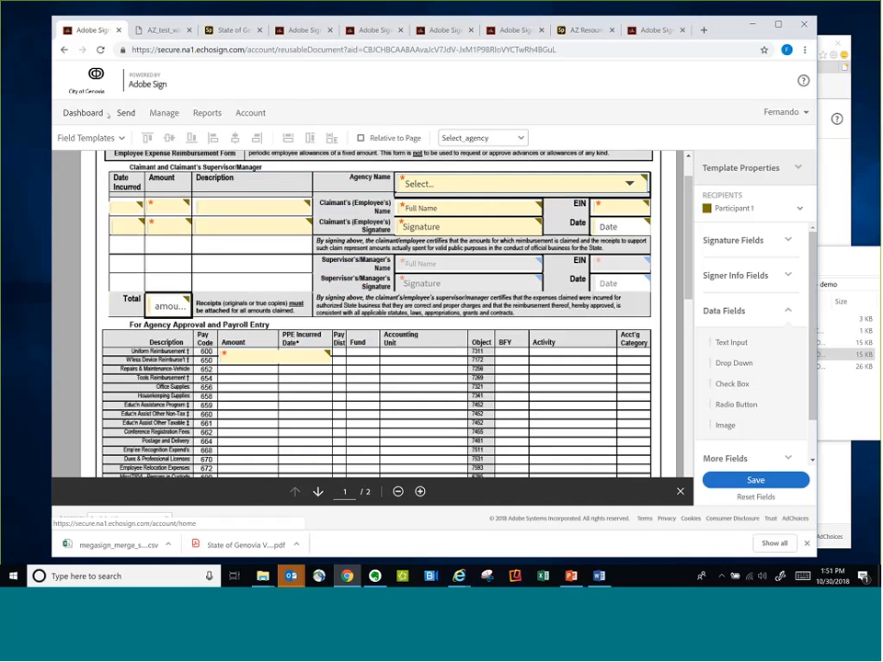
left_click(105, 113)
left_click(489, 133)
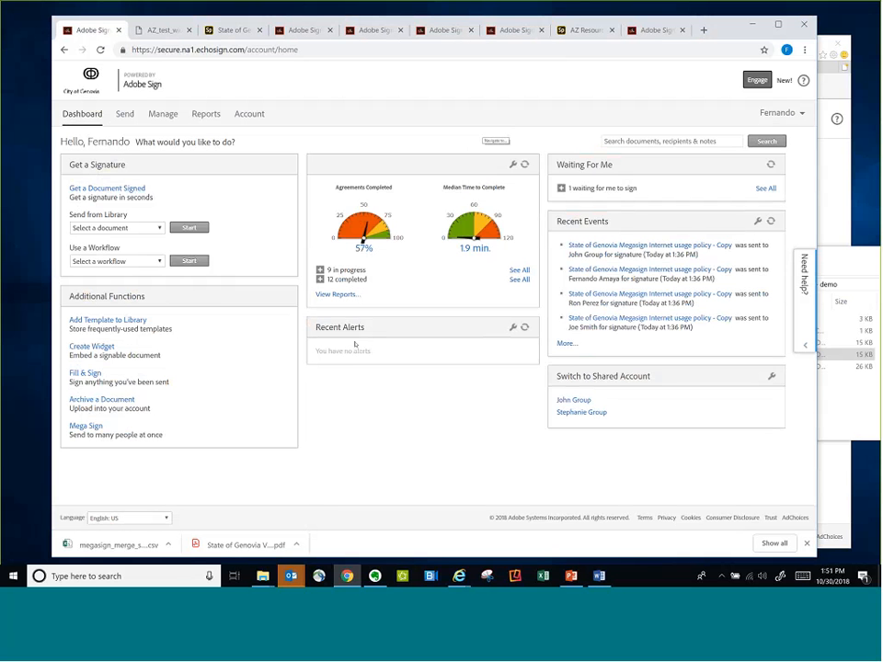
Search the account settings for "workflow" and show the list of published workflows
left_click(243, 115)
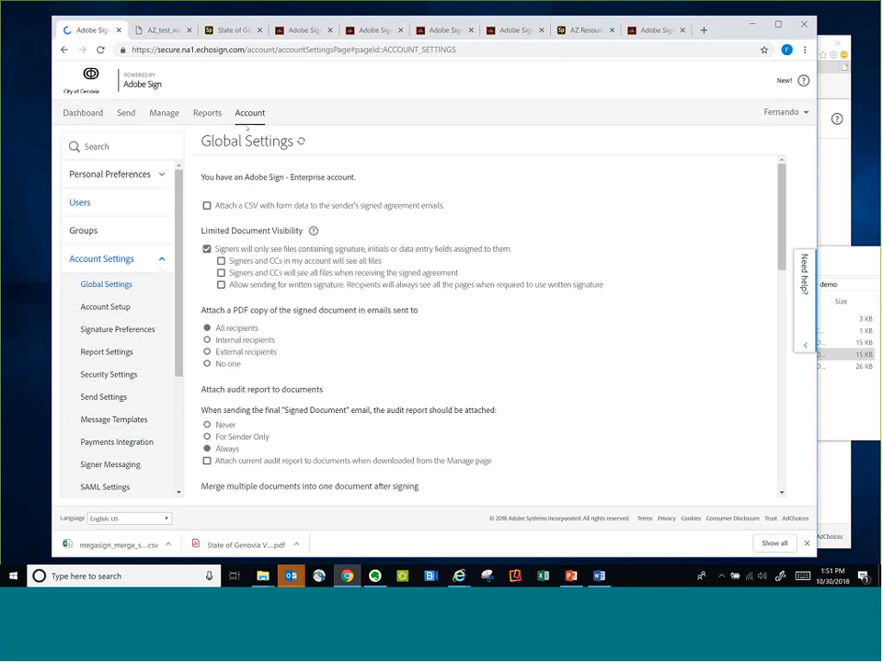
left_click(130, 144)
type("workflow")
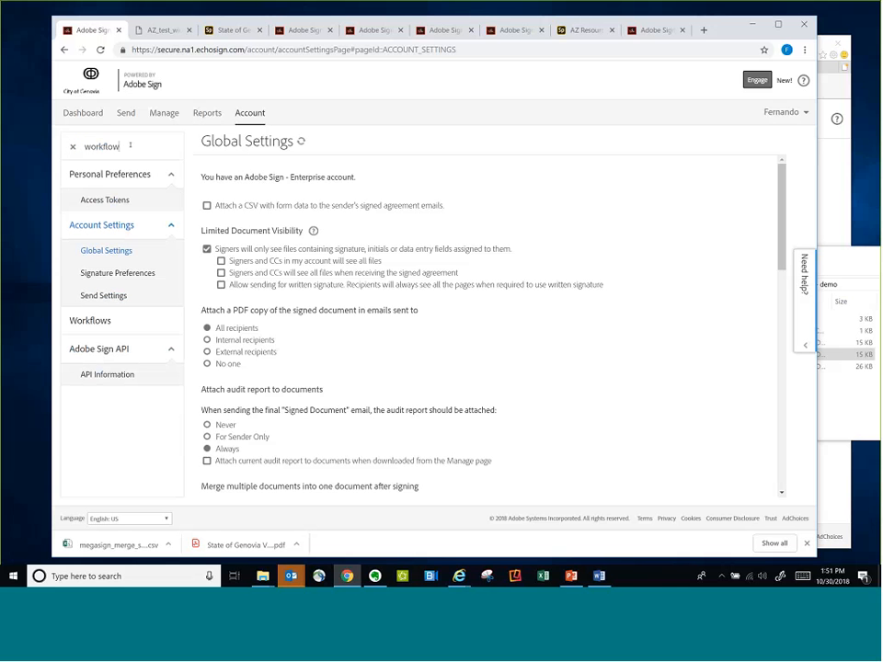
left_click(89, 321)
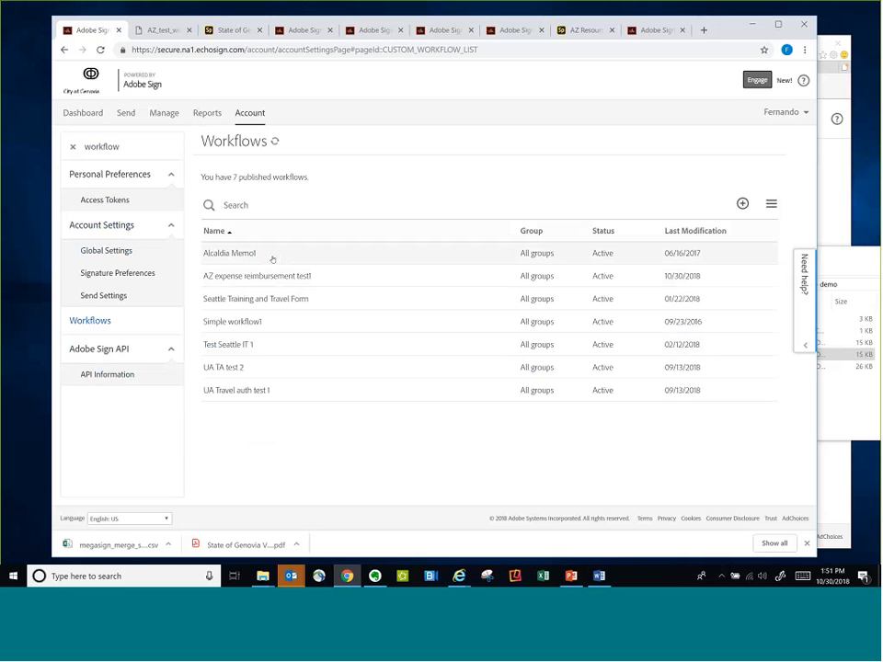
Open the AZ expense reimbursement test1 workflow in the Workflow Designer and review its name and sender instructions
left_click(270, 278)
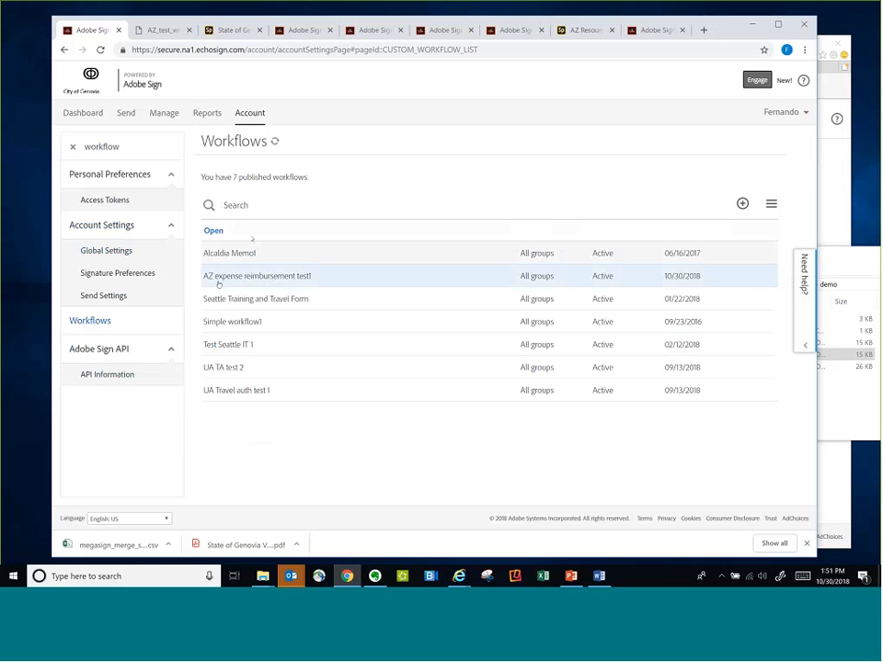
left_click(213, 232)
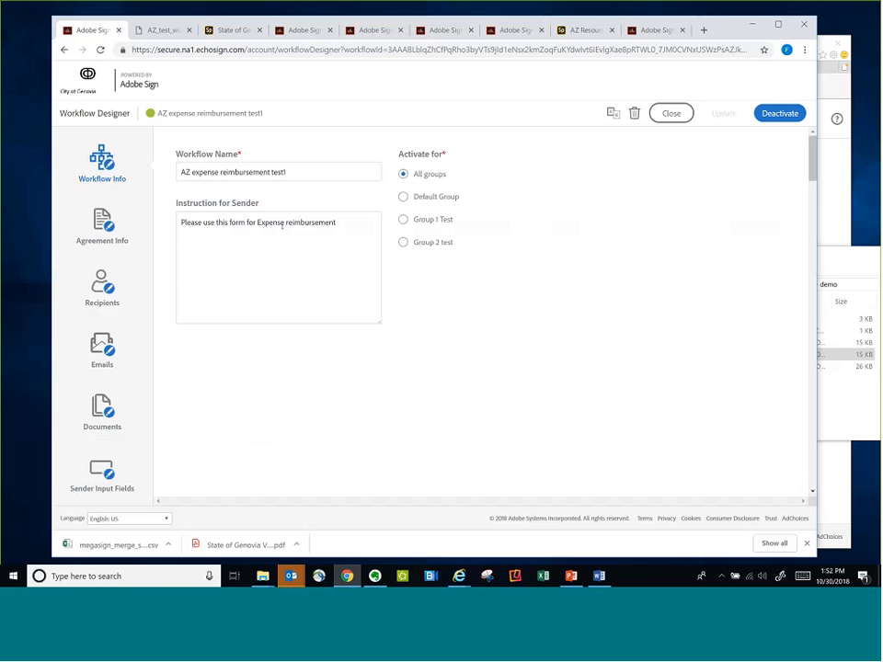
triple_click(228, 173)
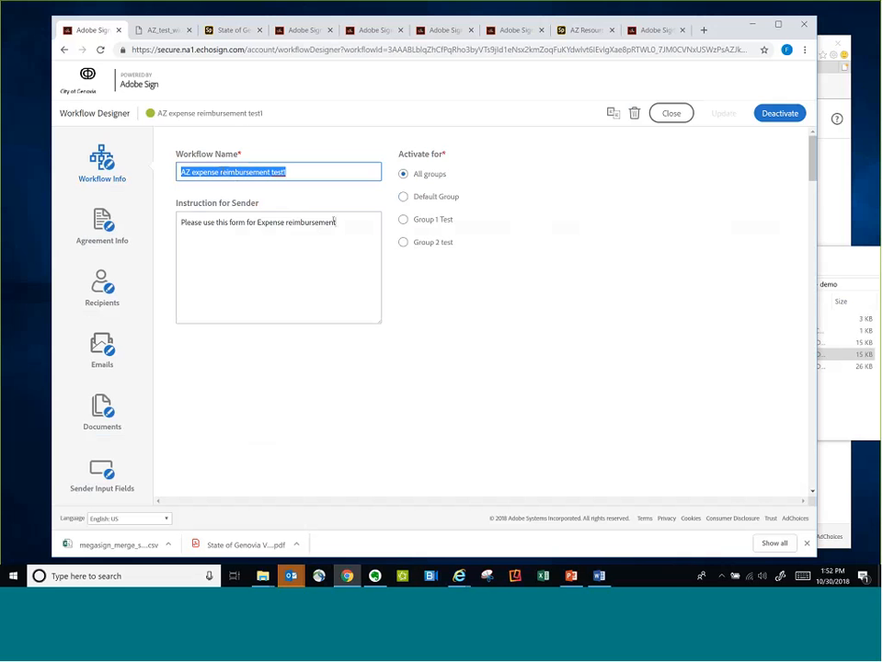
left_click_drag(335, 222, 179, 224)
Review the workflow's agreement name, message and send options without changing them
left_click(102, 225)
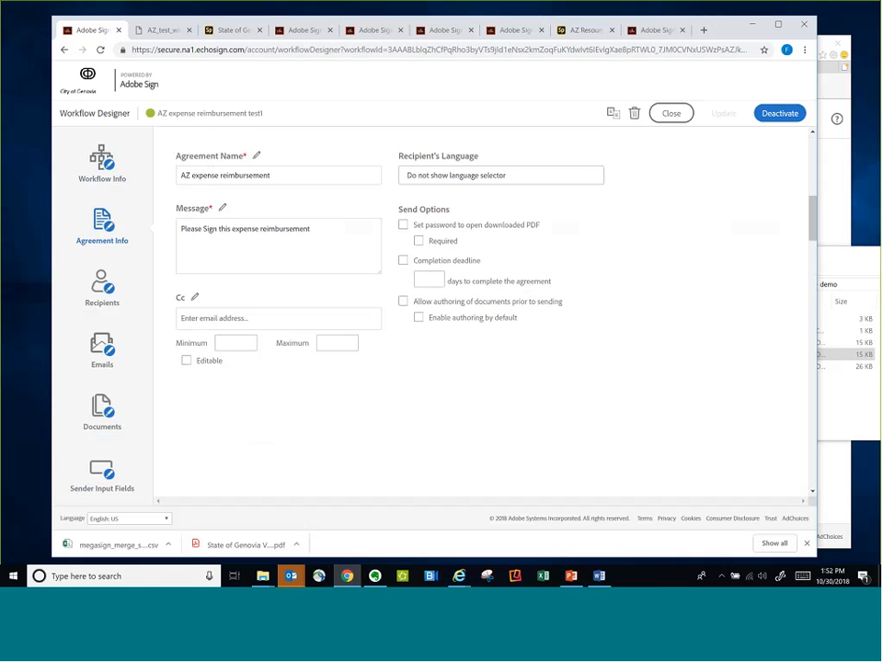
left_click_drag(273, 175, 177, 174)
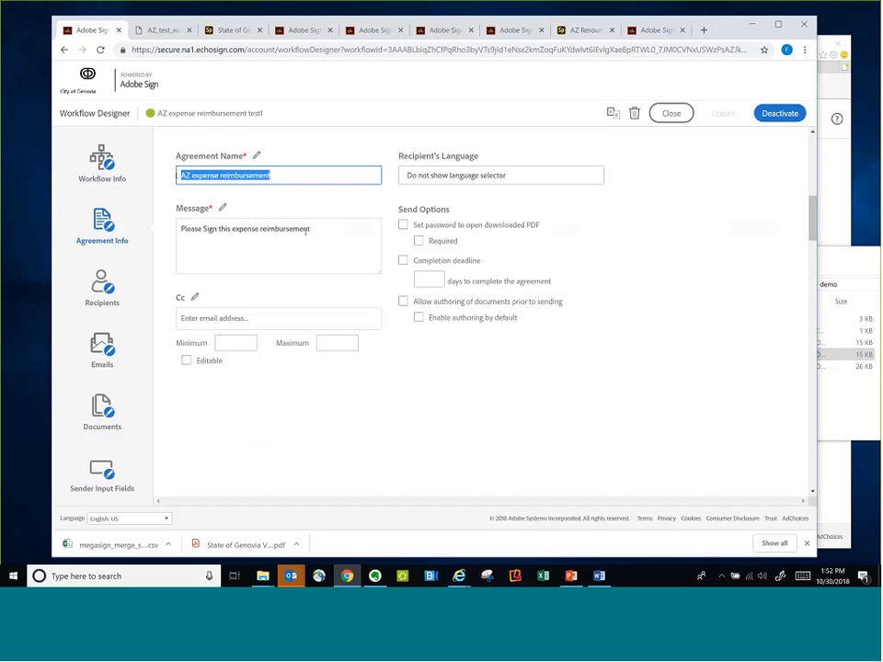
left_click_drag(310, 229, 244, 229)
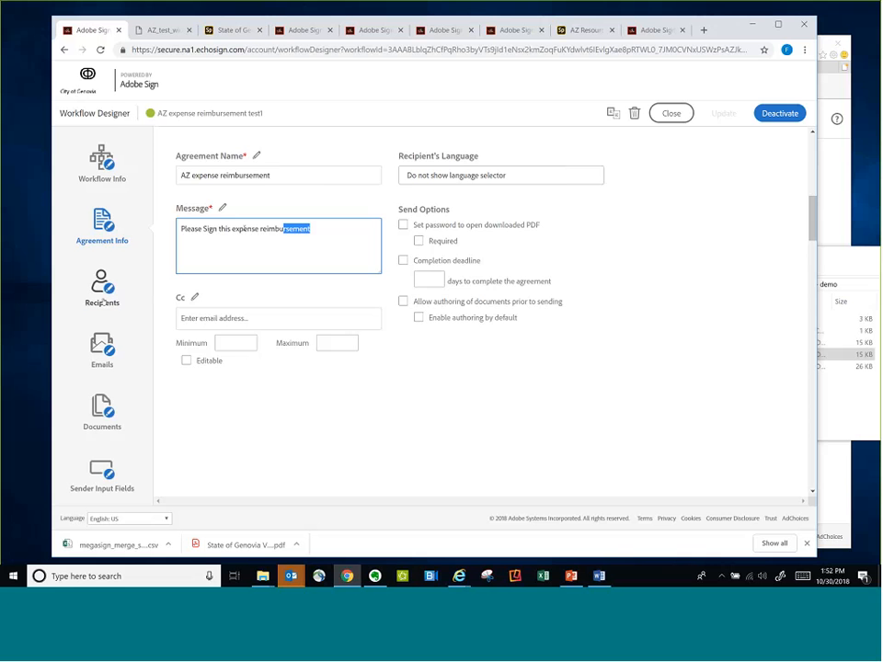
Add a signer named manager after the Supervisor in the workflow's recipient routing, and delete that signer again
left_click(102, 285)
left_click(467, 221)
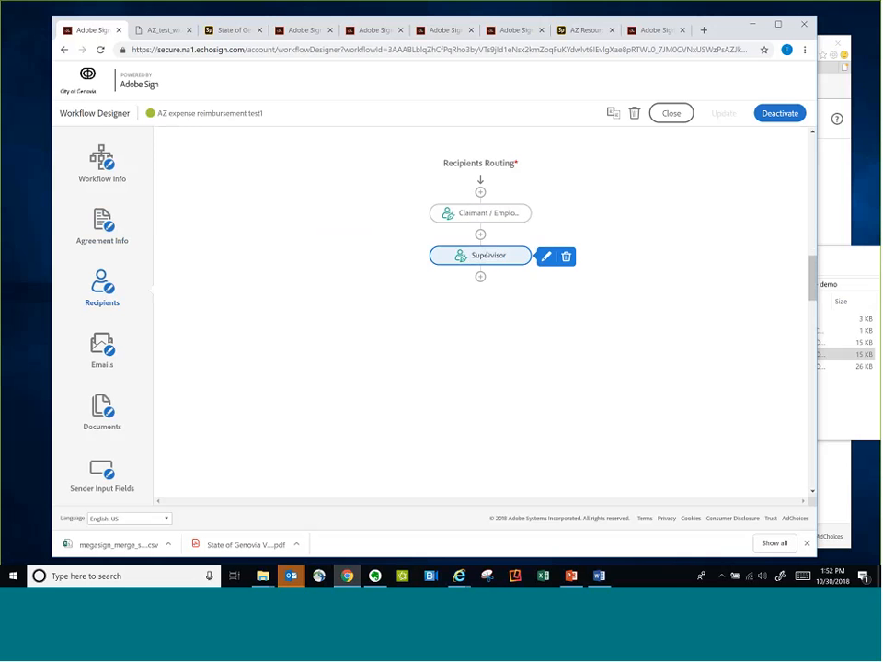
left_click(480, 276)
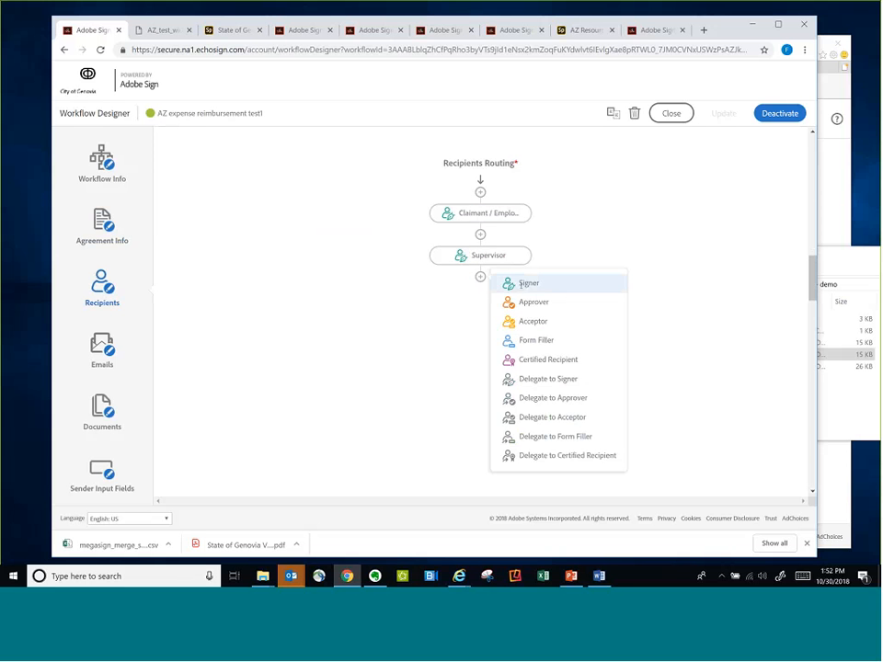
left_click(522, 284)
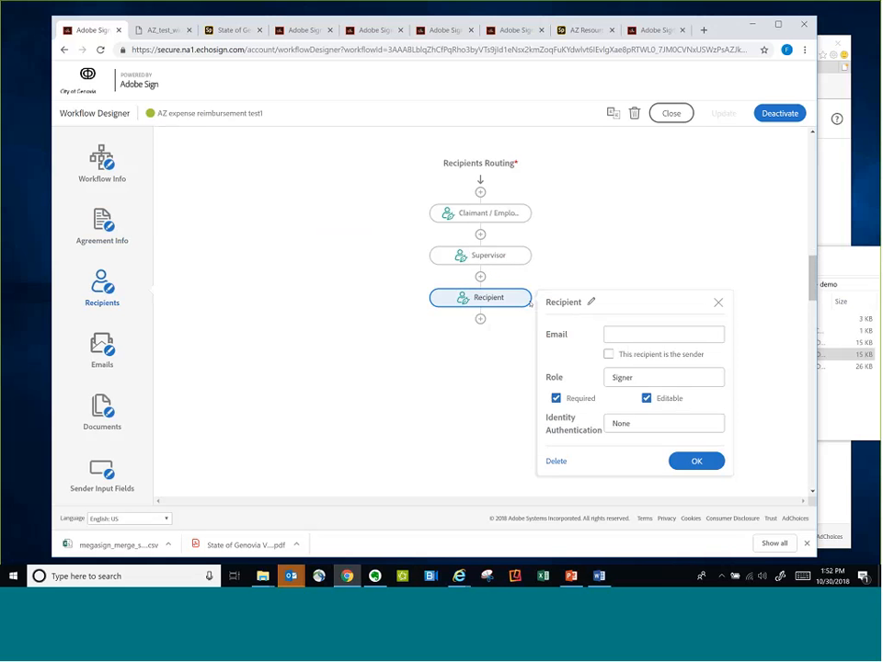
left_click(567, 302)
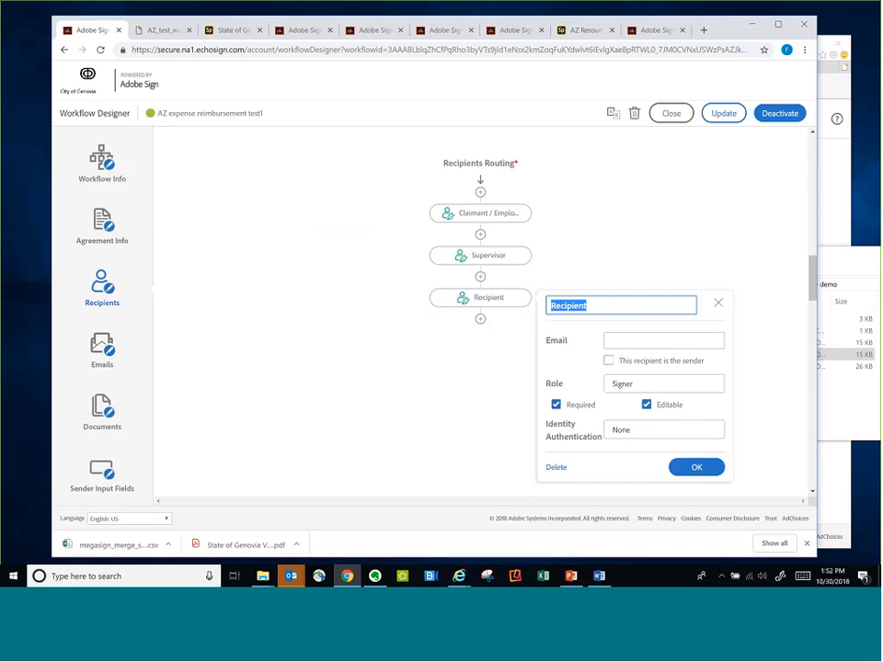
type("manager")
key("Return")
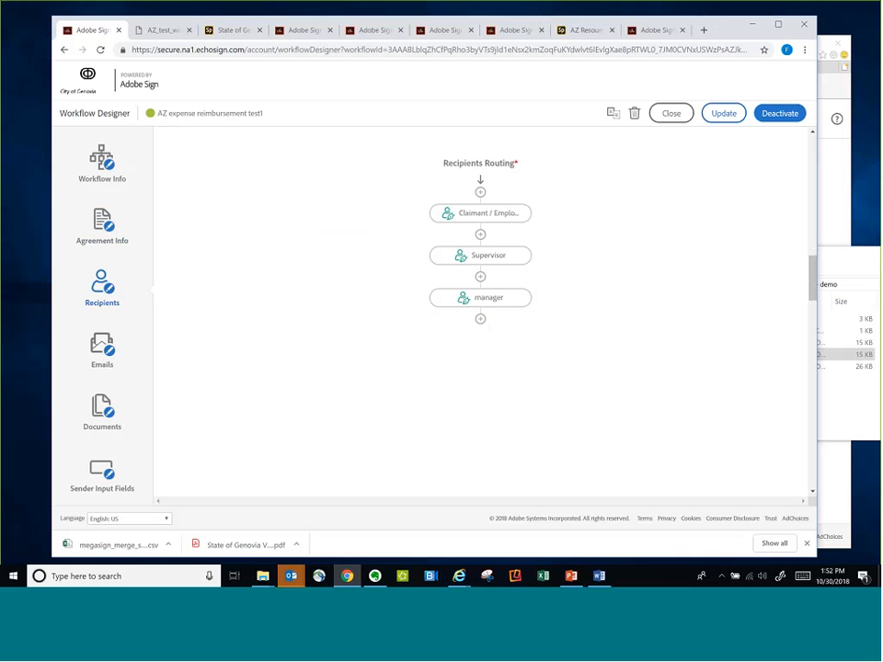
mouse_move(530, 298)
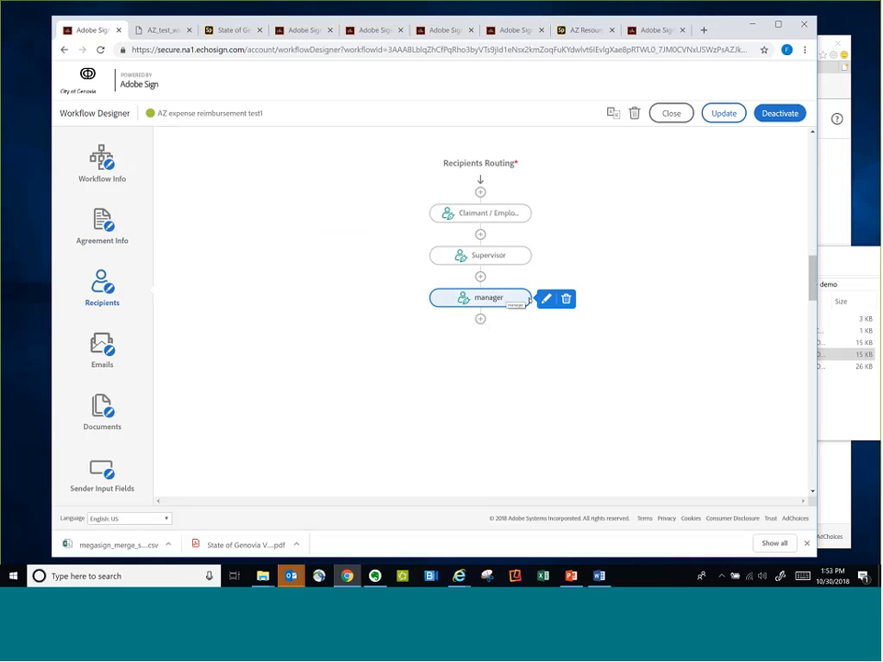
left_click(566, 298)
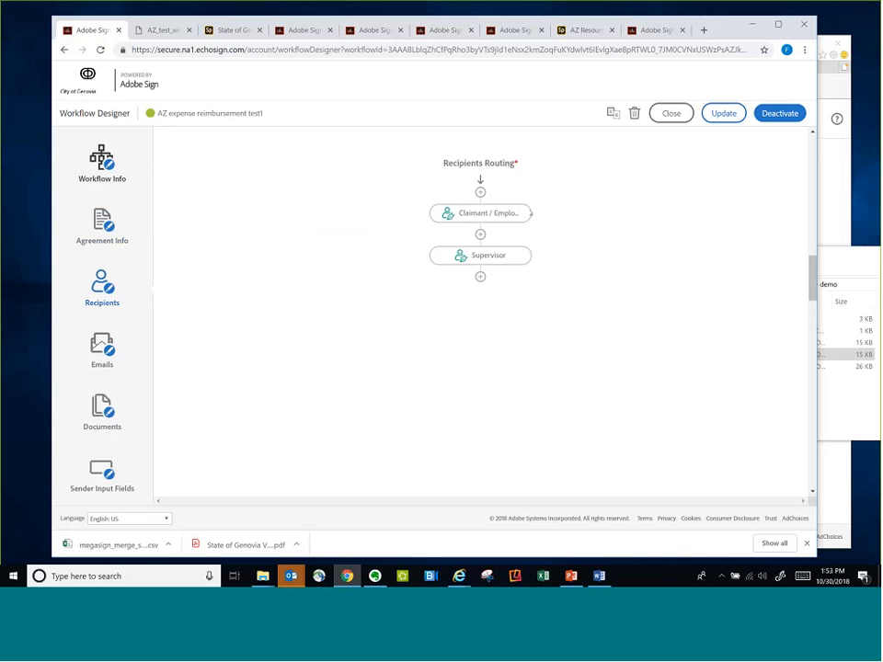
Review the workflow's email notification events and its attached document
left_click(139, 347)
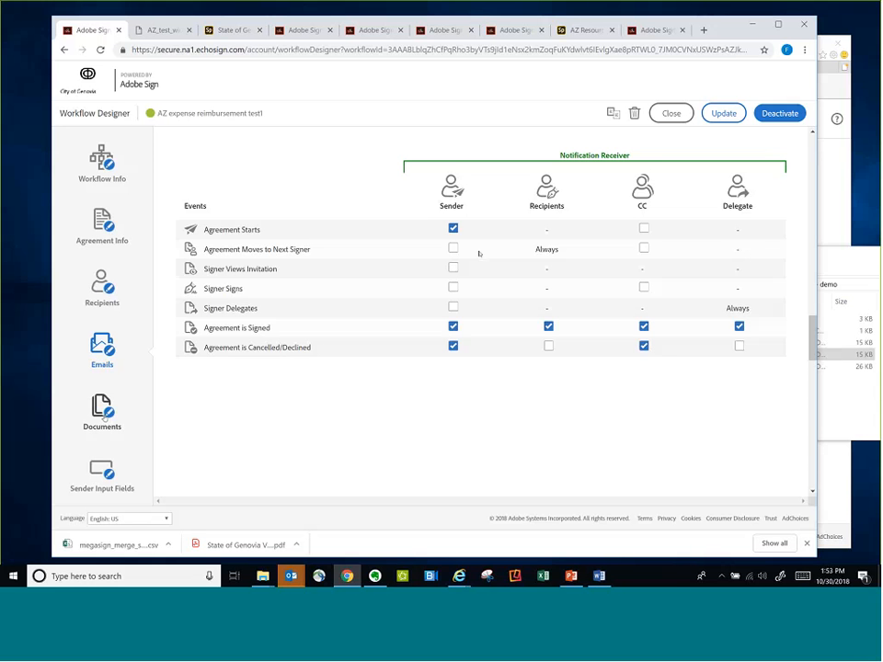
left_click(104, 417)
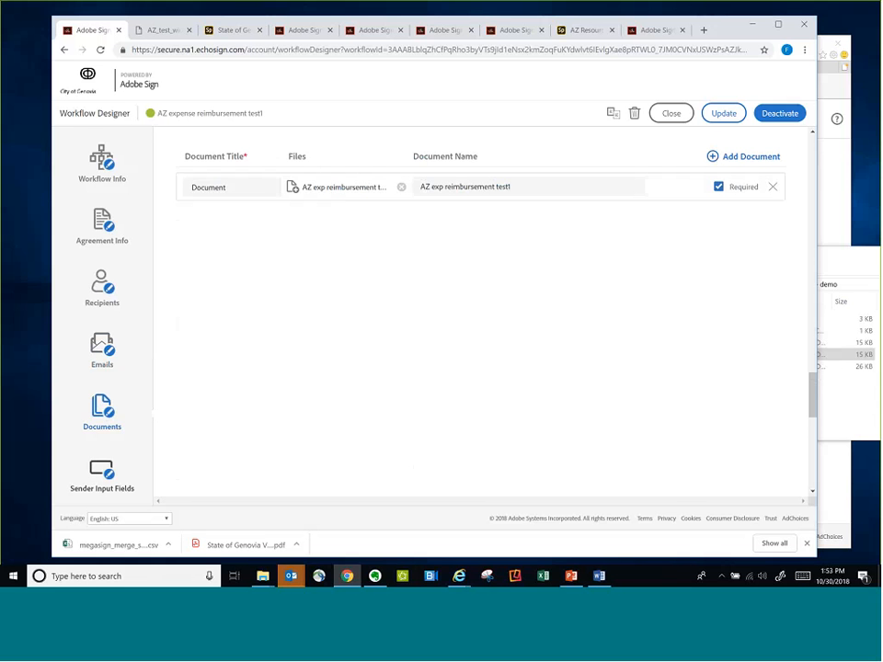
Save the updates to the AZ expense reimbursement test1 workflow and leave the designer for the dashboard
left_click(724, 113)
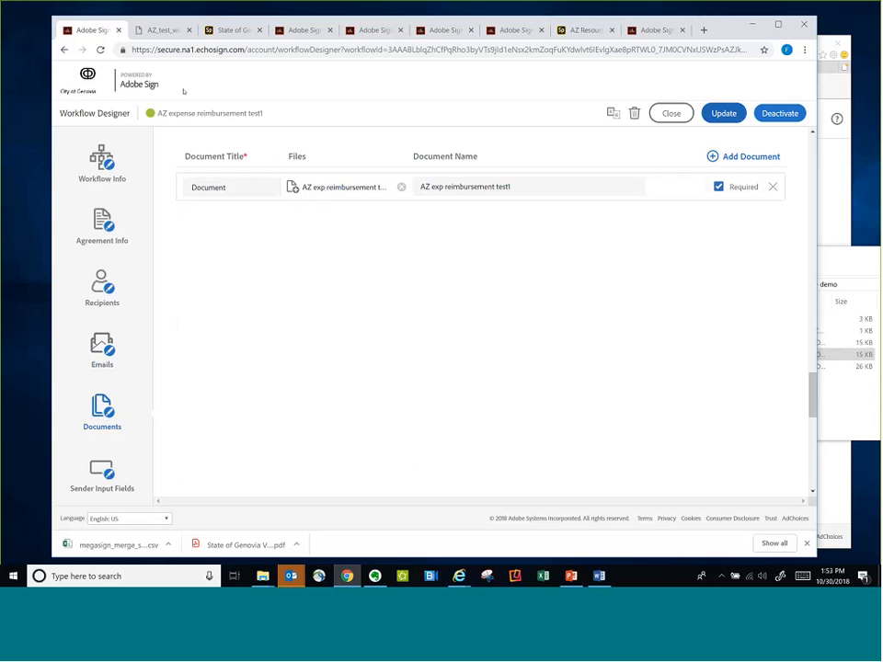
left_click(671, 113)
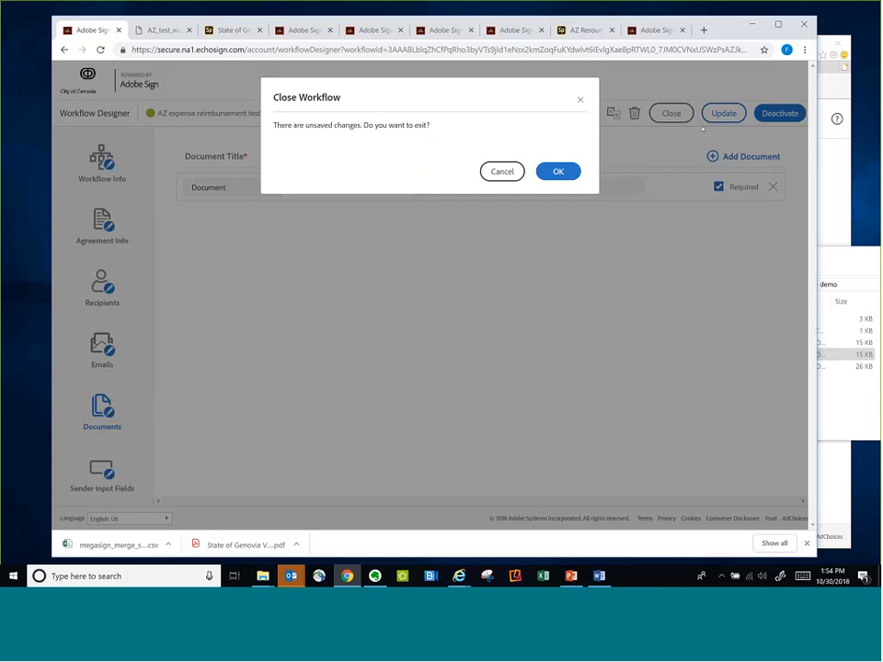
left_click(501, 172)
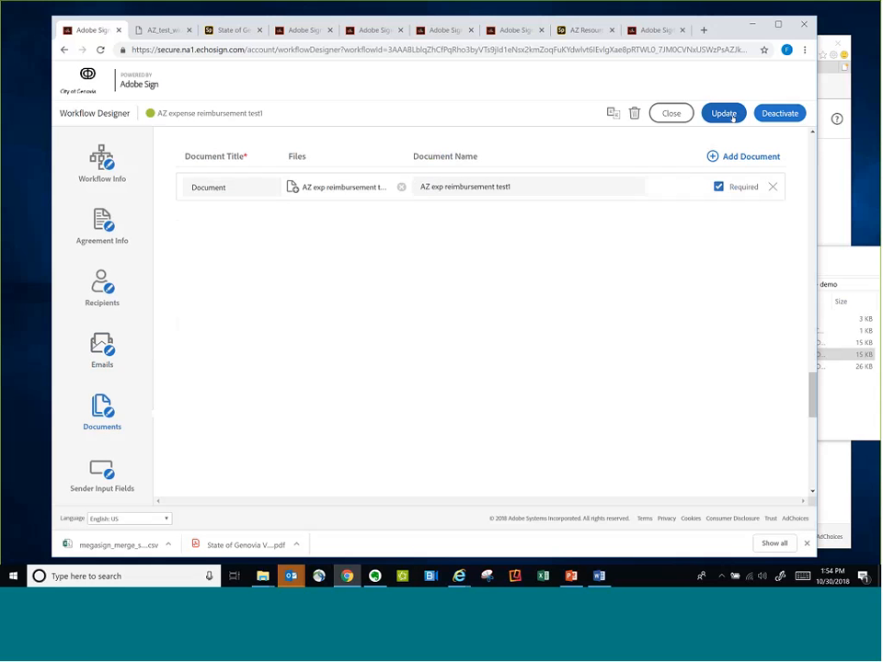
left_click(724, 114)
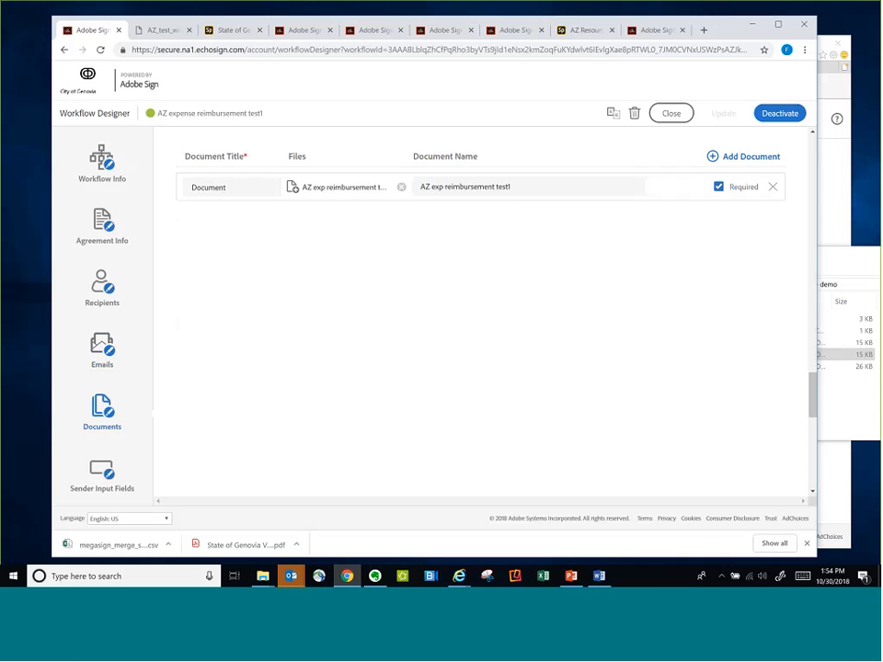
left_click(671, 113)
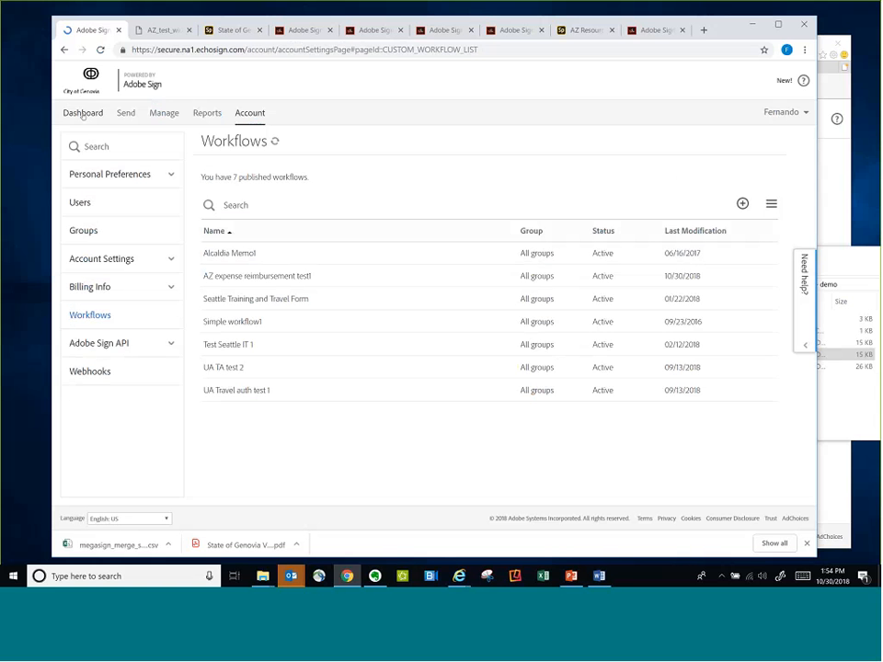
left_click(82, 115)
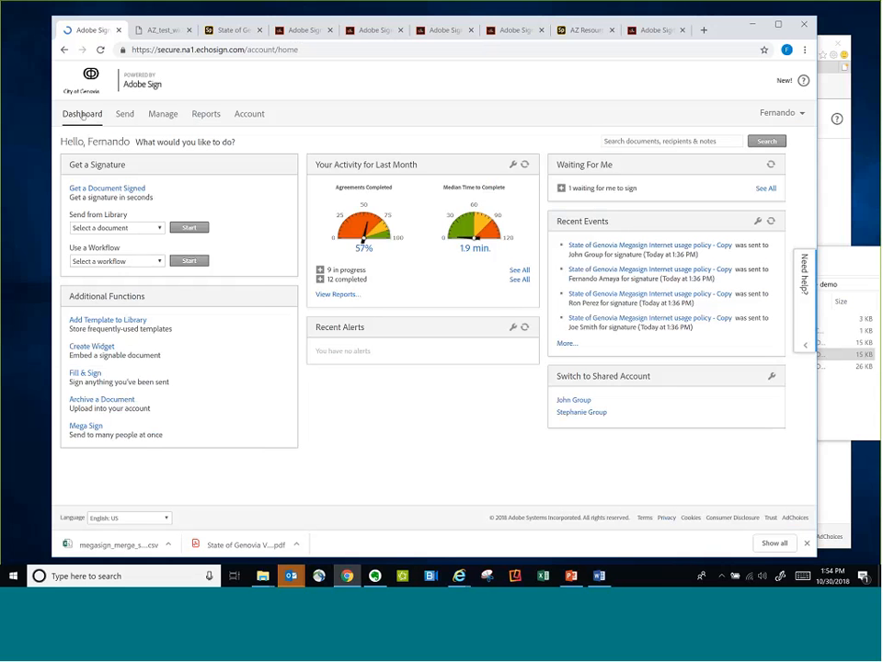
Browse the list of library documents available for sending without choosing one
left_click(129, 227)
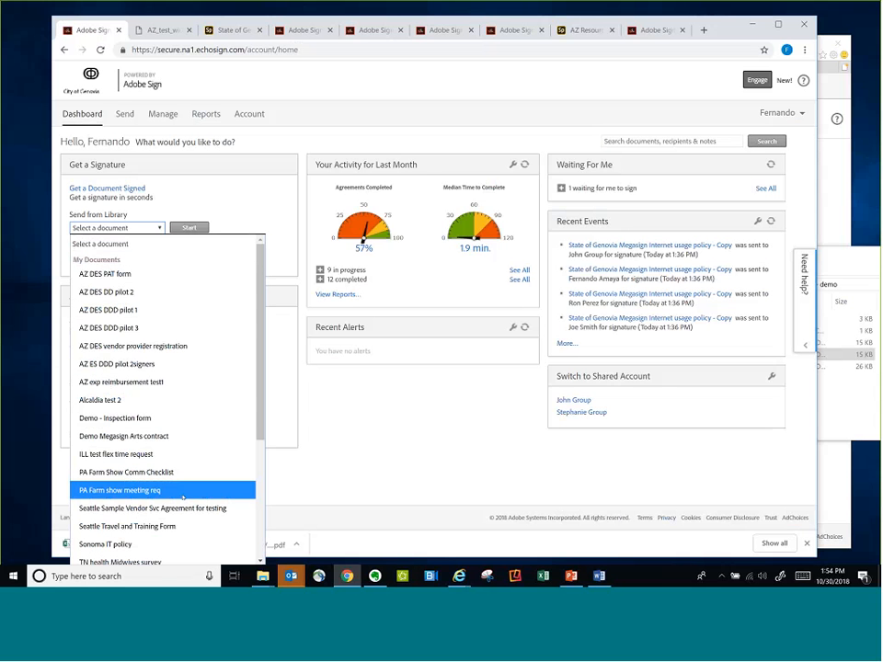
left_click_drag(260, 370, 263, 501)
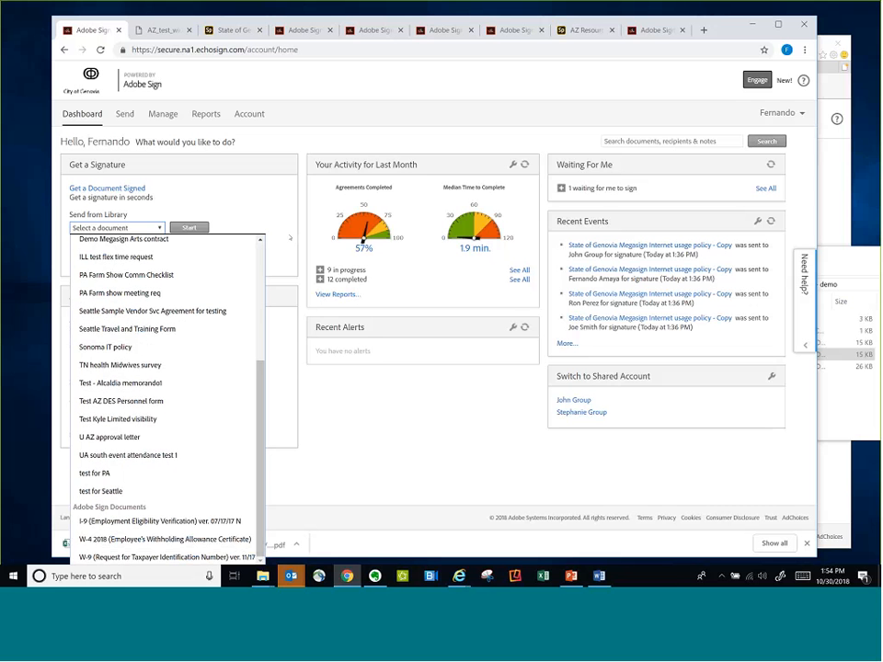
left_click(280, 221)
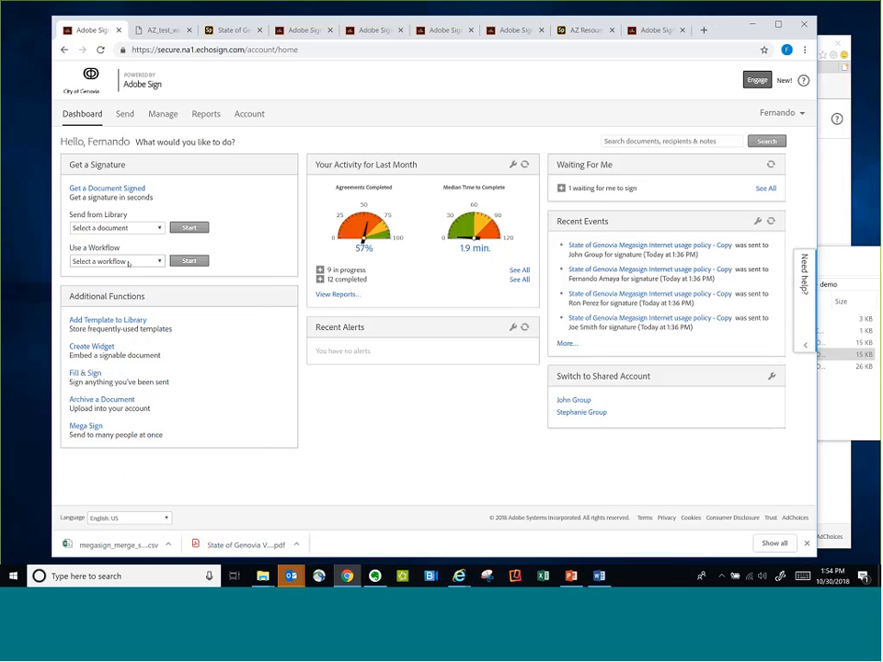
Start the AZ expense reimbursement test1 workflow from the dashboard
left_click(138, 261)
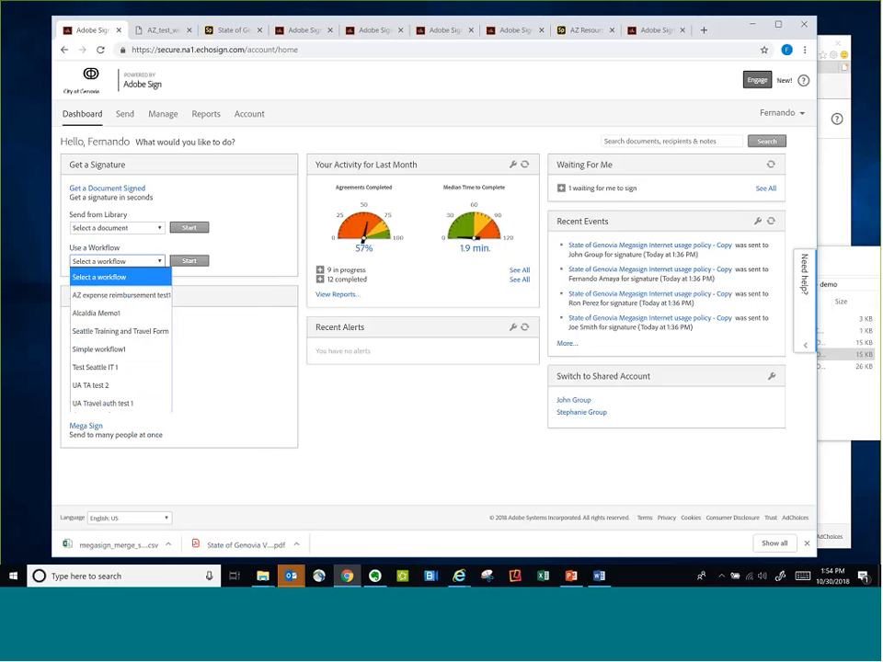
left_click(134, 295)
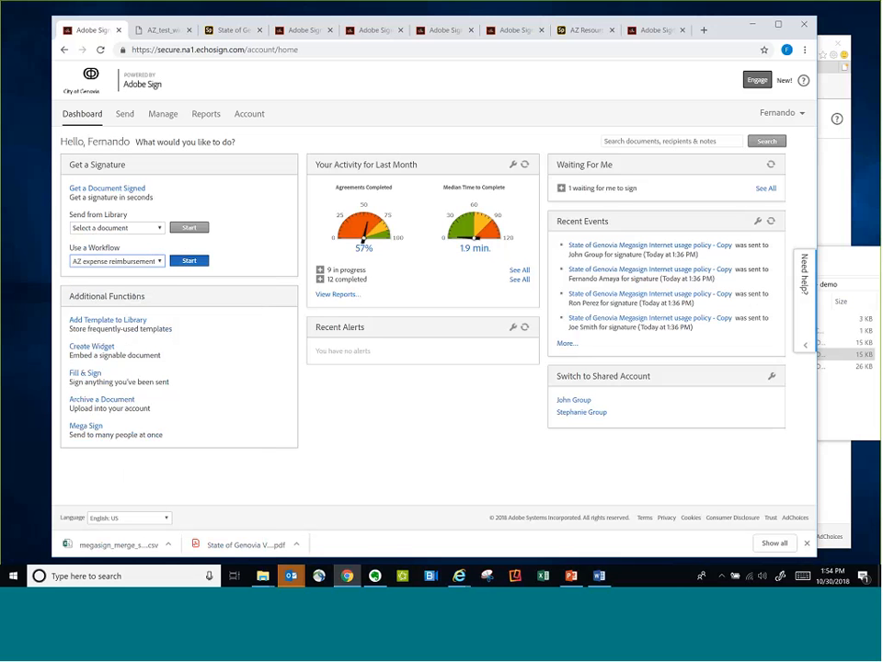
left_click(189, 261)
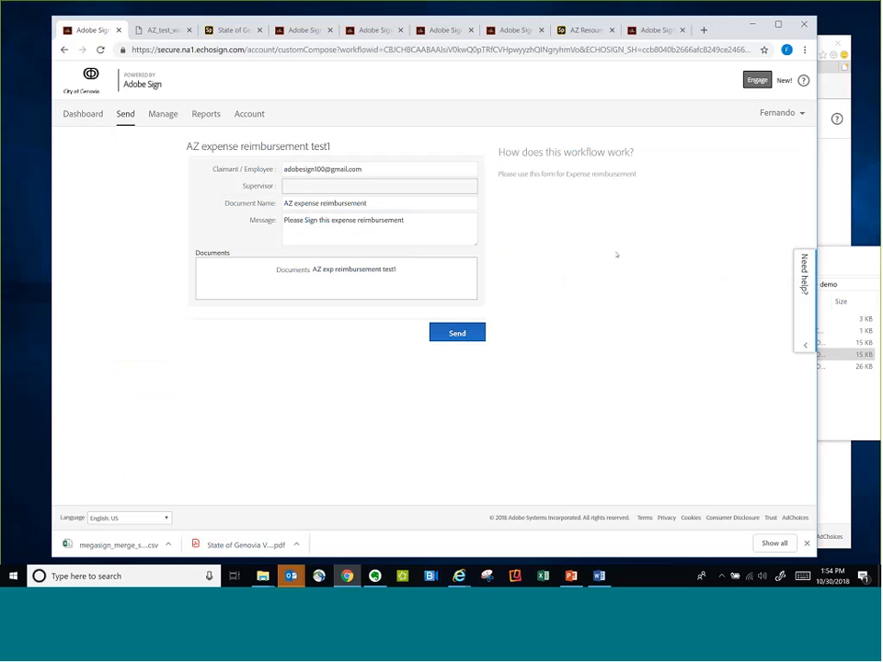
Fill in the Supervisor recipient with the last suggested e-mail address matching adobe
left_click_drag(364, 169, 279, 170)
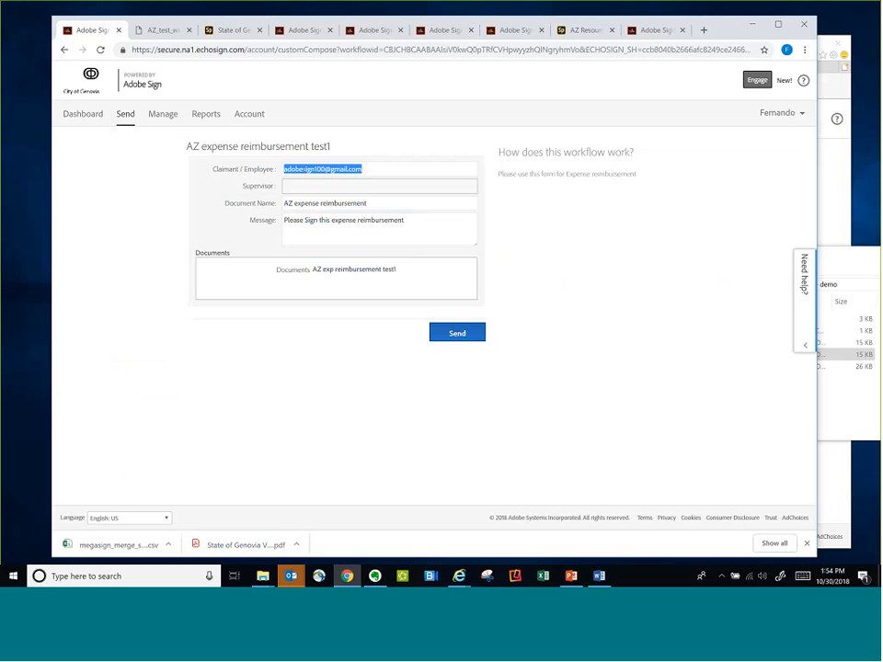
left_click(322, 185)
left_click(322, 185)
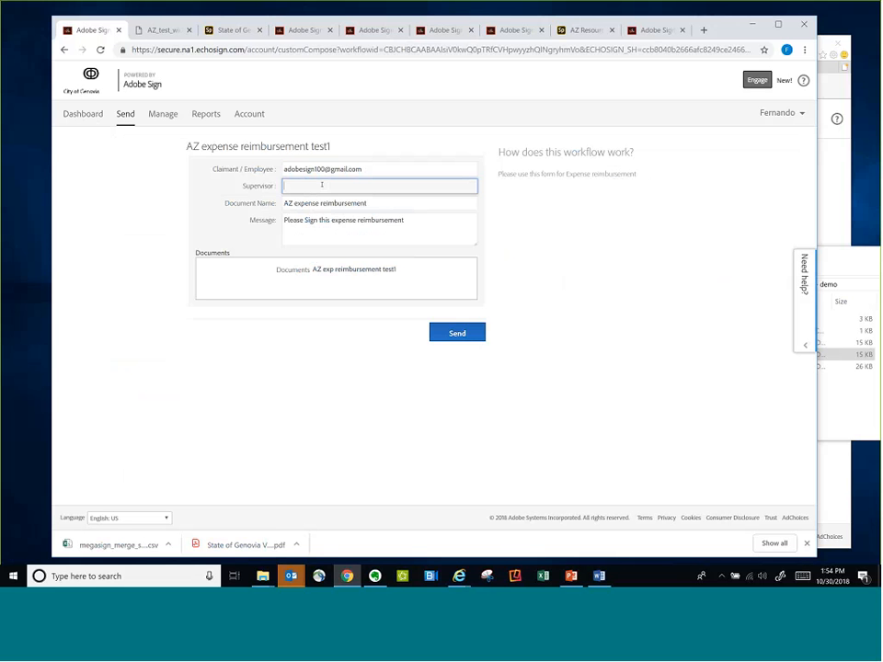
type("adobe")
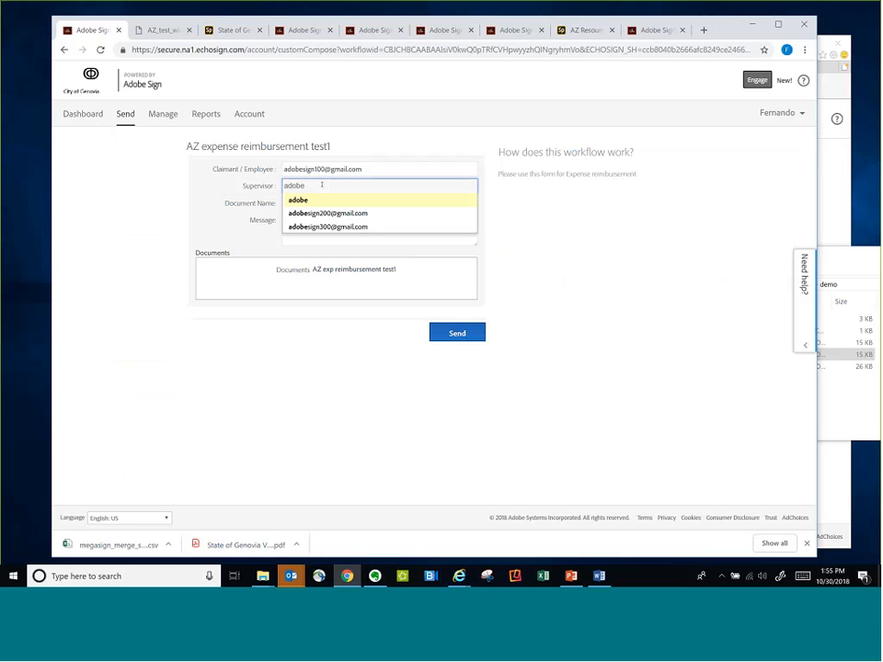
key("Down")
key("Down")
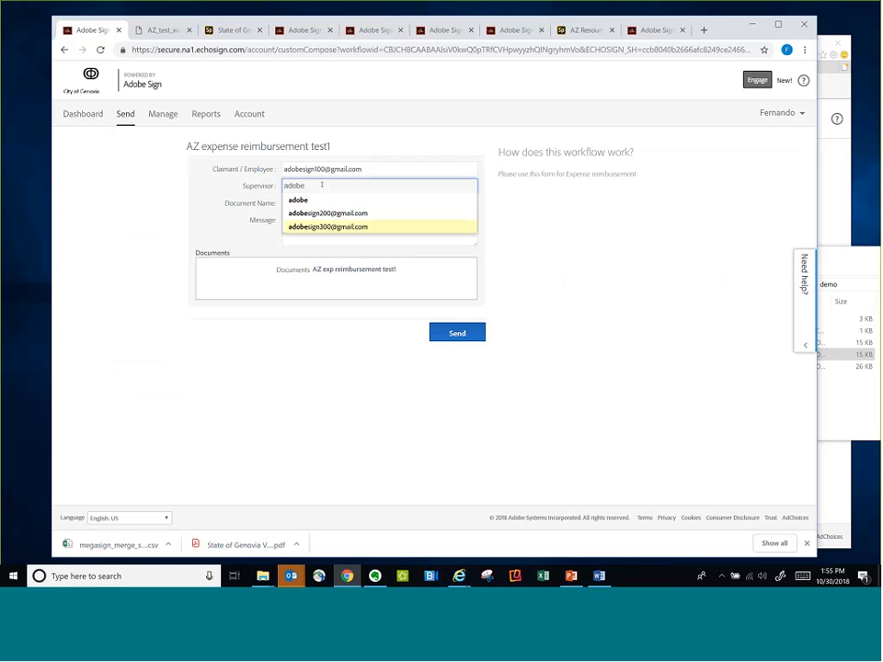
key("Tab")
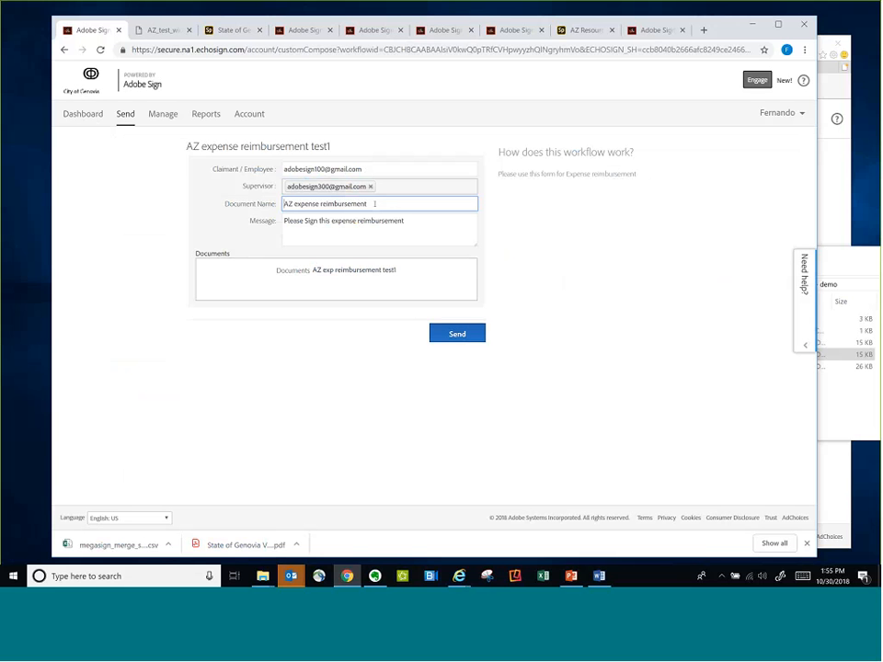
Add the supervisor's first name and "this is the trip i told you about yesterday" to the message, and send the agreement
left_click(306, 220)
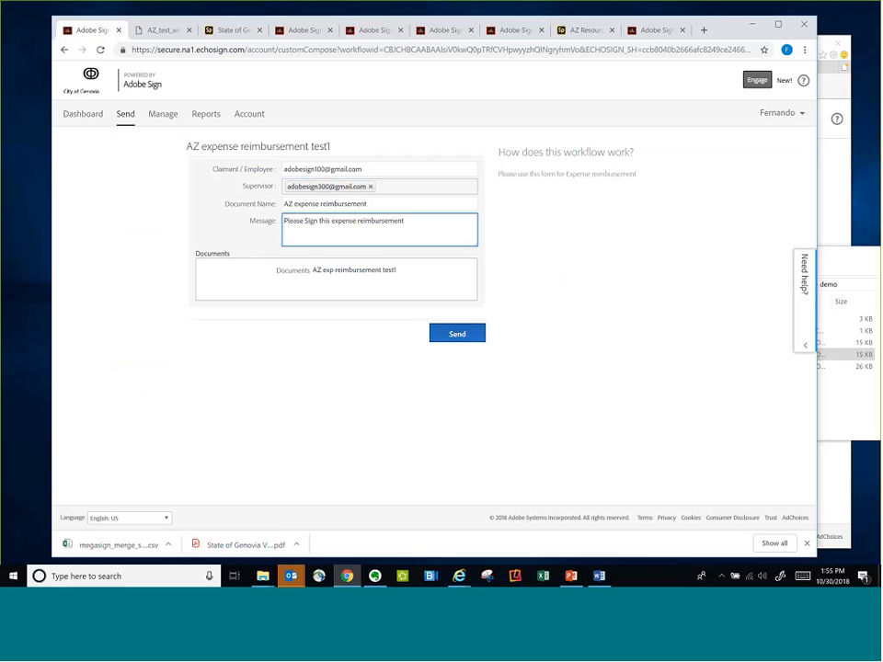
type("Ron ")
type("m, this i to")
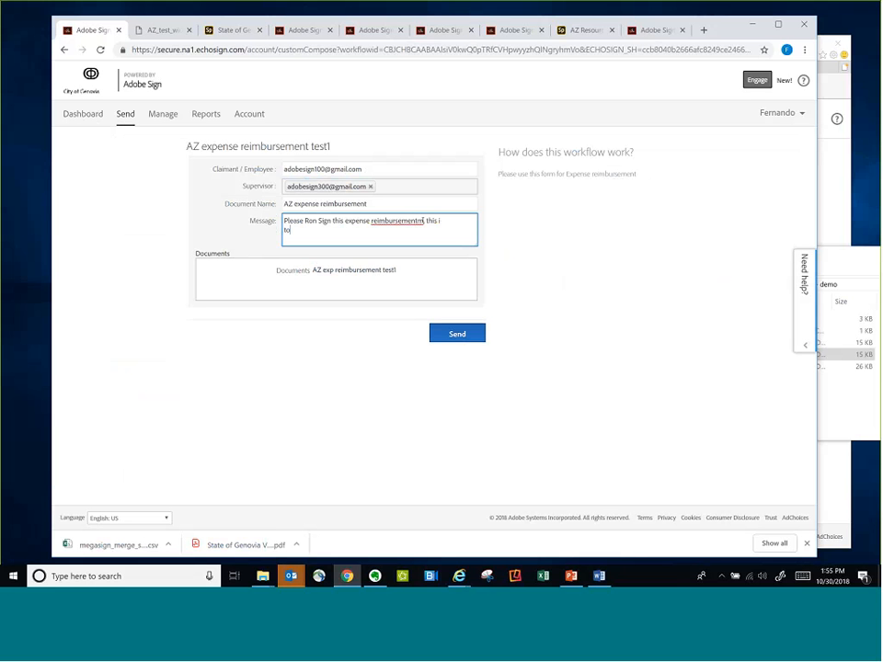
type("ld you about yesterday")
left_click(364, 261)
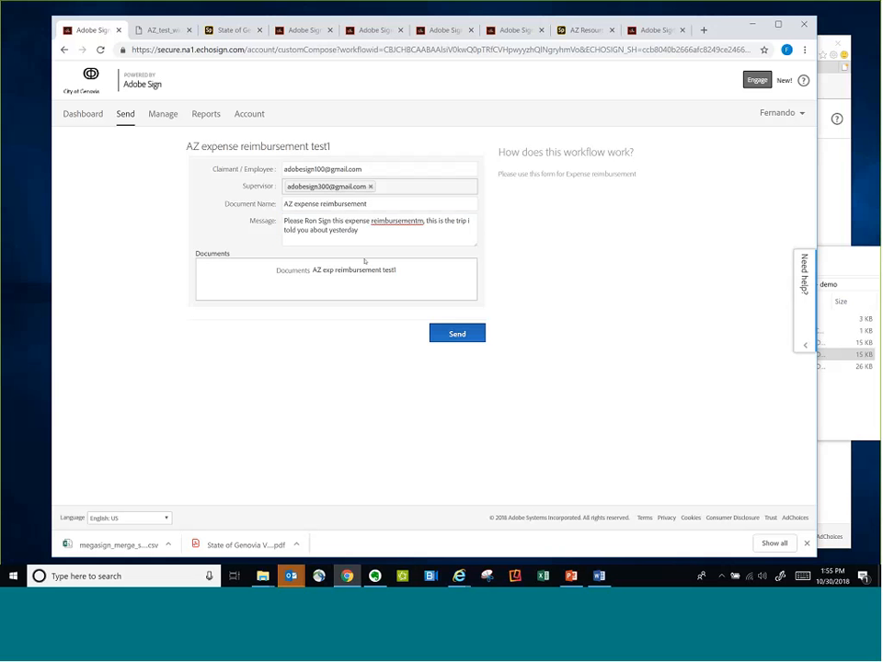
left_click_drag(397, 271, 393, 271)
key("Return")
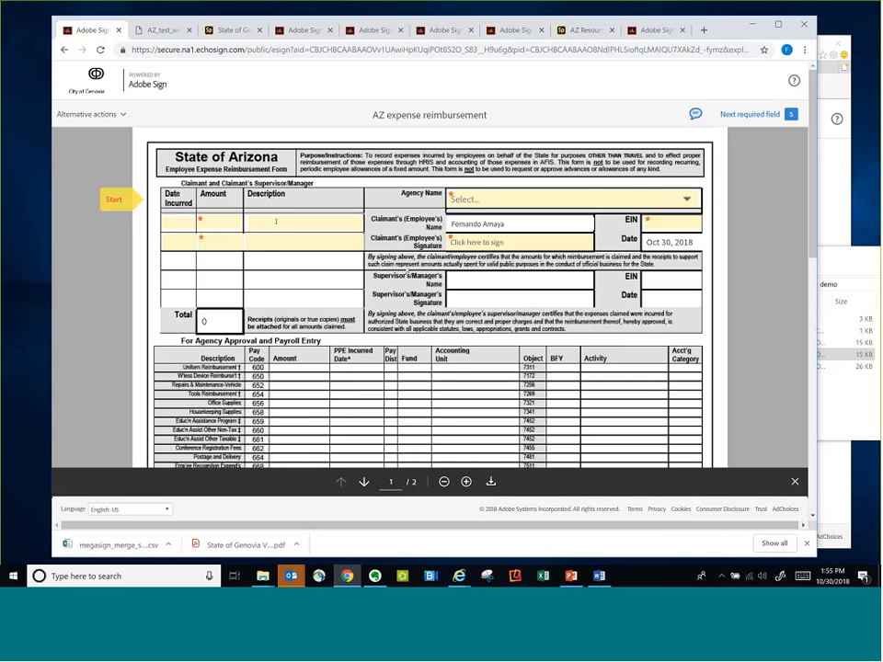
Fill in the first expense row of the reimbursement form with amount 100 and description meals
left_click(179, 222)
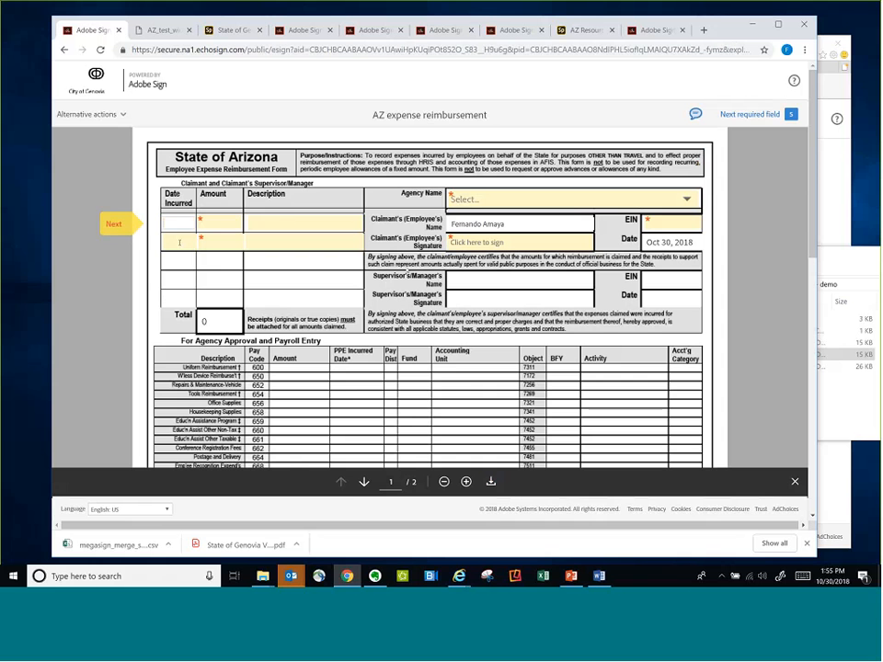
left_click(179, 241)
left_click(218, 222)
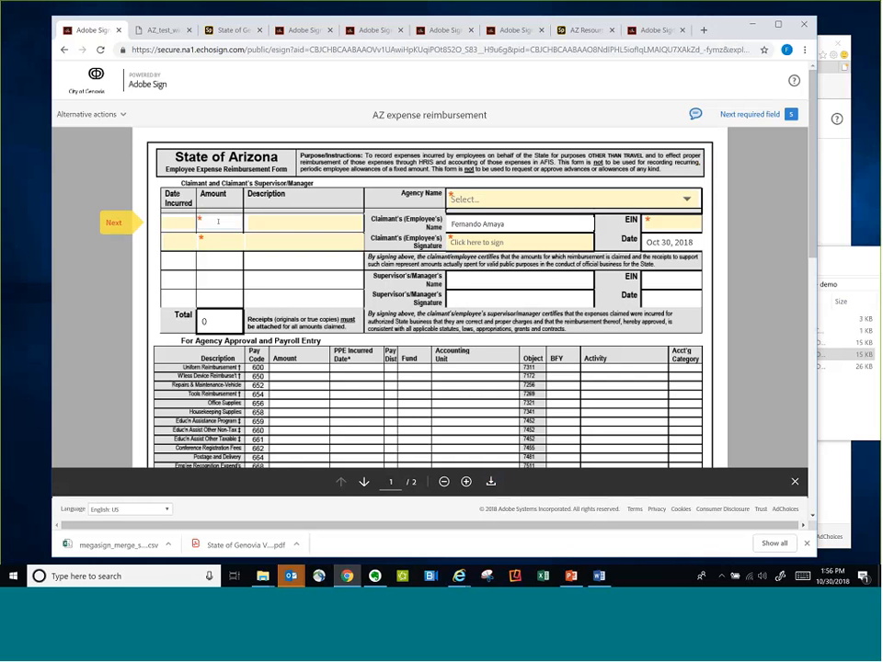
type("1000")
left_click(225, 243)
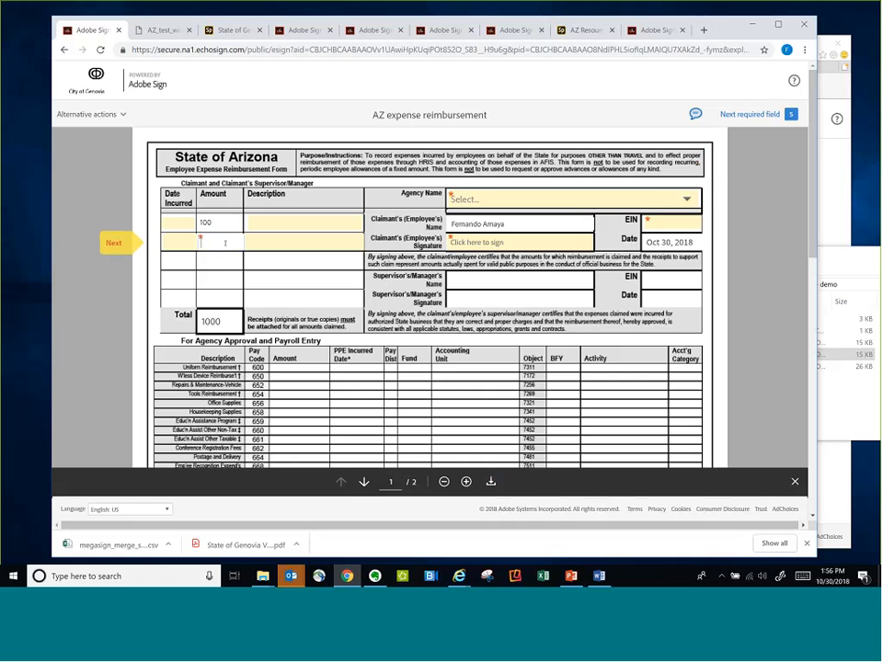
left_click(270, 219)
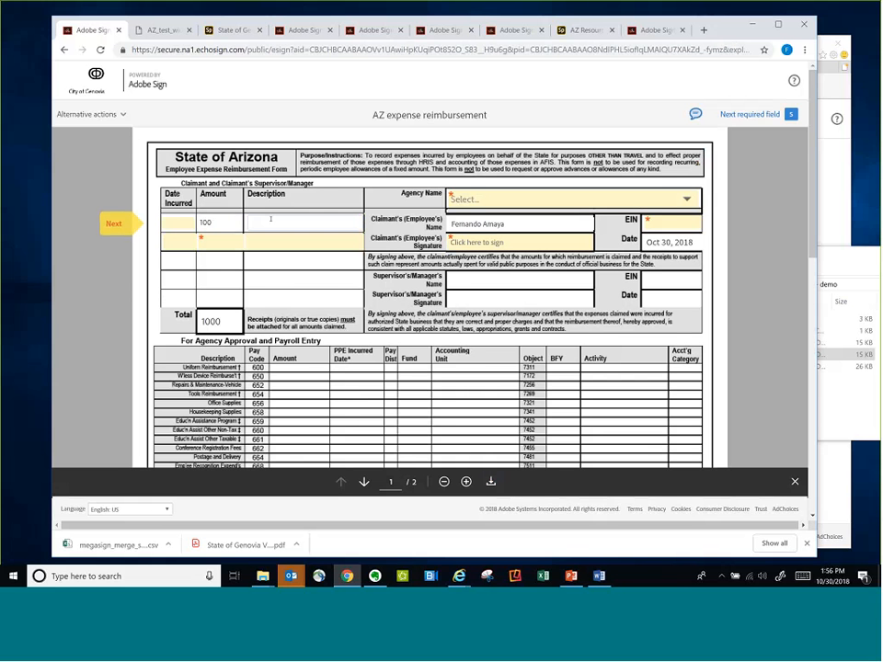
type("meals")
Fill in the second expense row with amount 250 and description hotel
left_click(225, 243)
type("250")
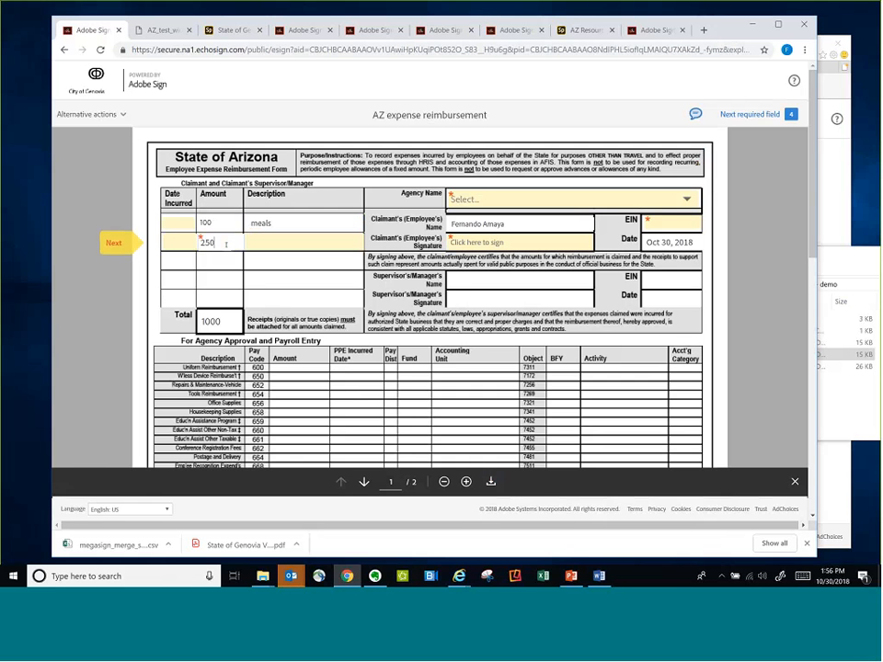
left_click(264, 241)
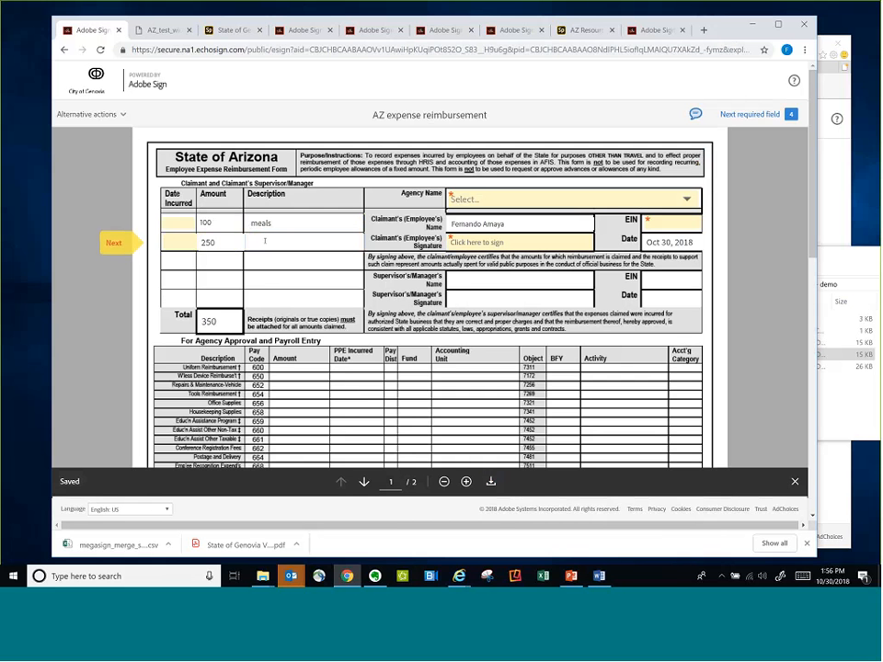
type("hotel")
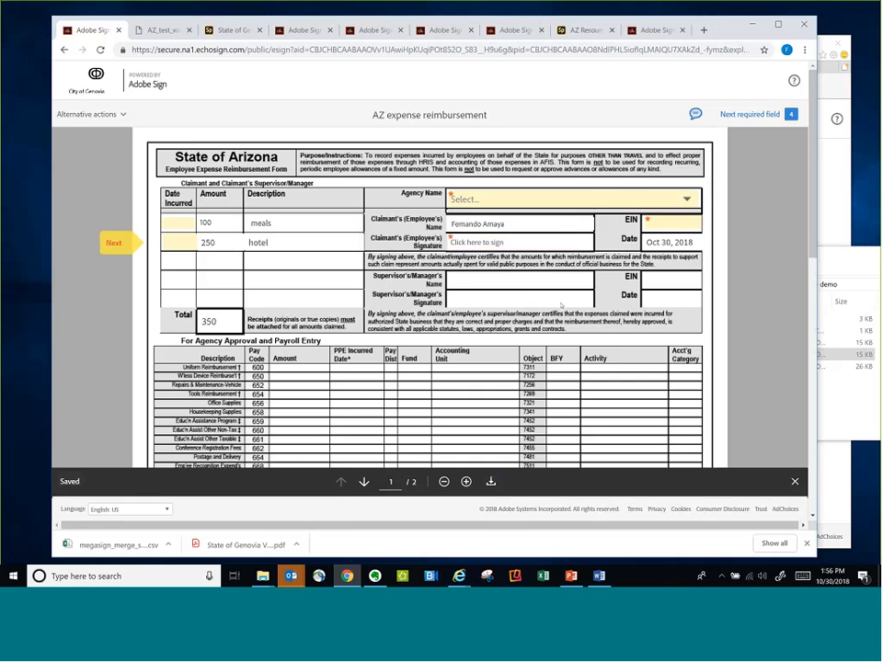
Try AZDOA as the agency name, and change the agency to Department of Economic Security
left_click(575, 199)
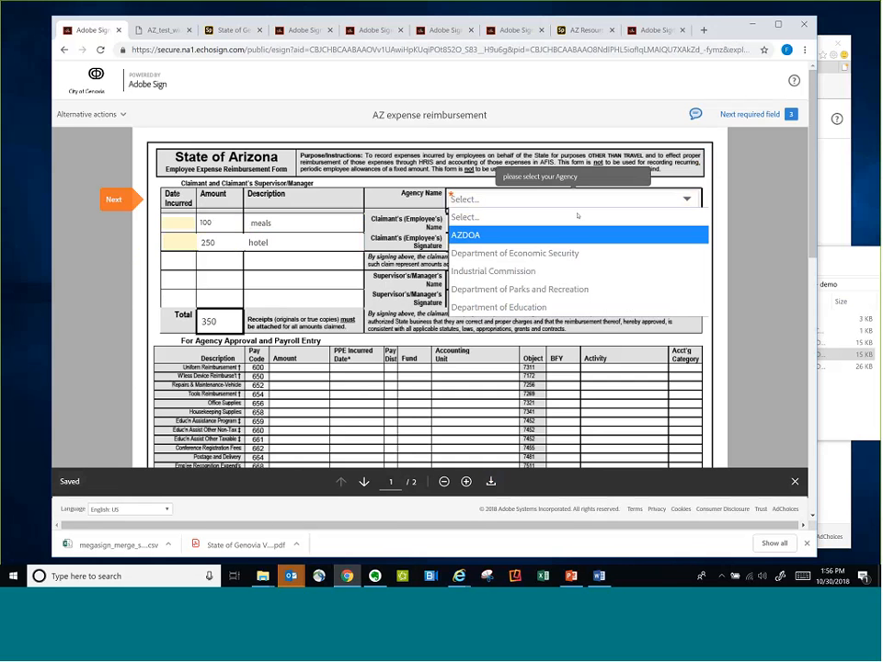
left_click(552, 234)
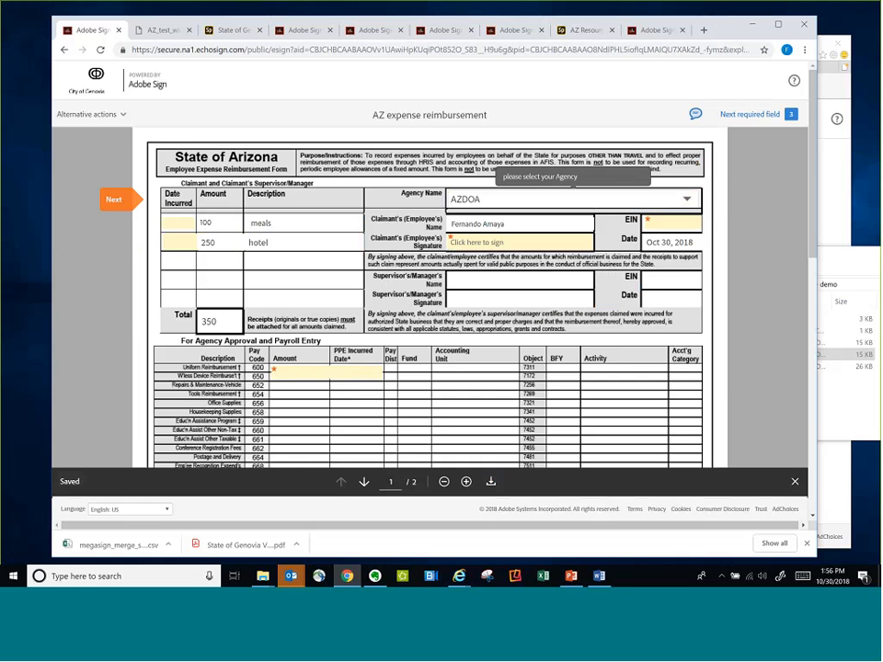
left_click(569, 201)
left_click(552, 253)
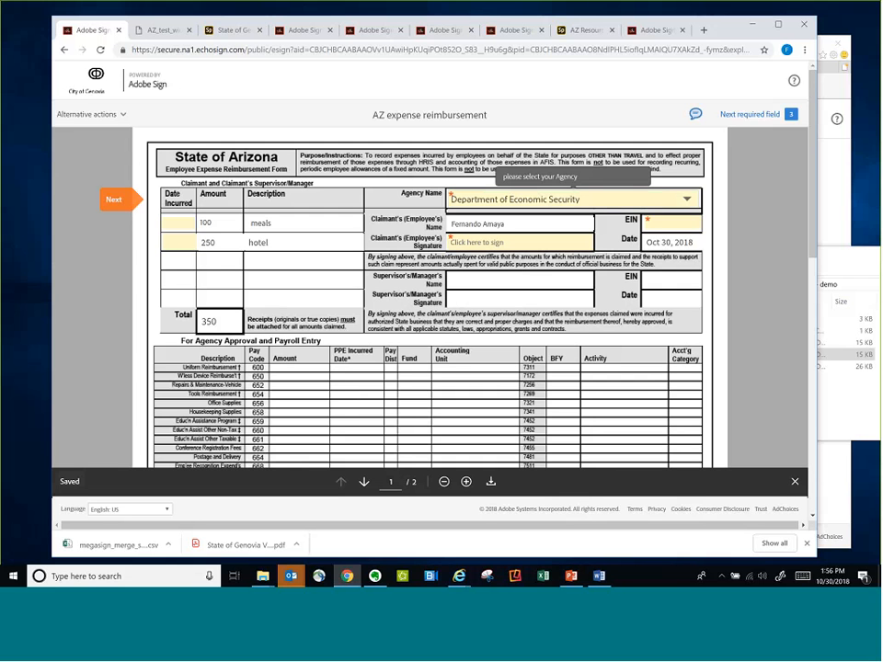
Enter the claimant's identification number in the required EIN field
left_click(678, 220)
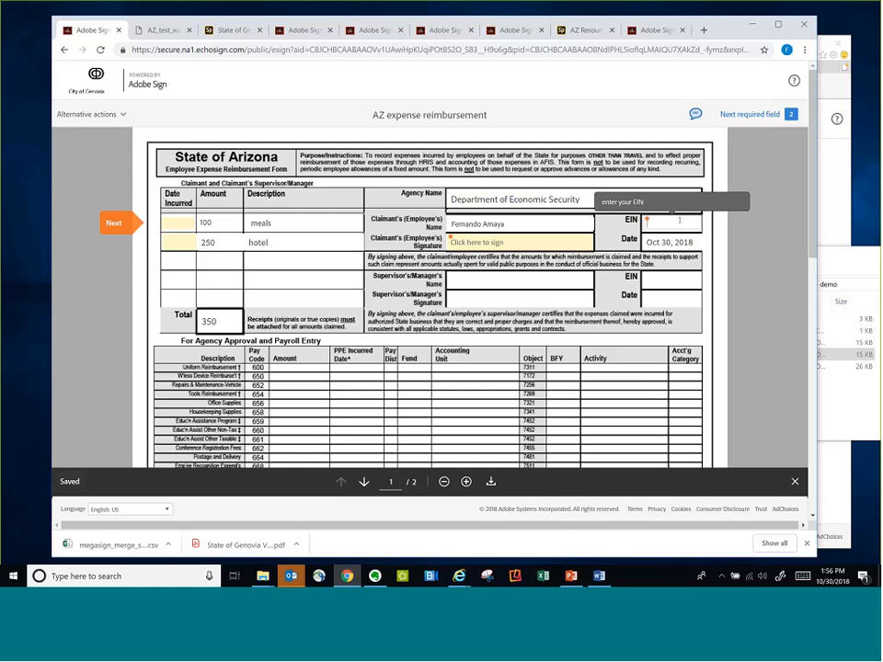
type("************")
left_click(682, 234)
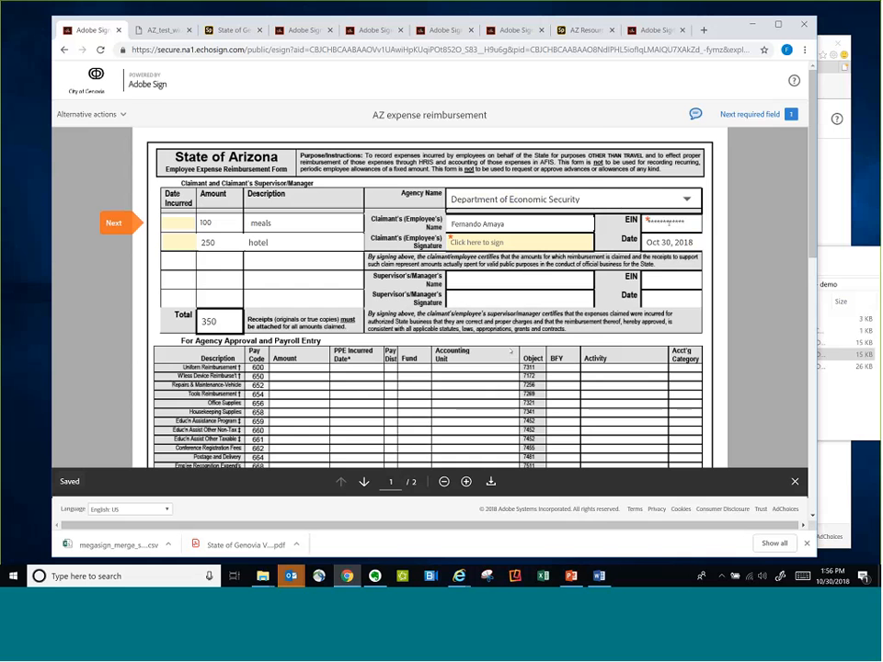
Review the agency approval and payroll entry section and the instructions page of the form
scroll(510, 351, "down", 1)
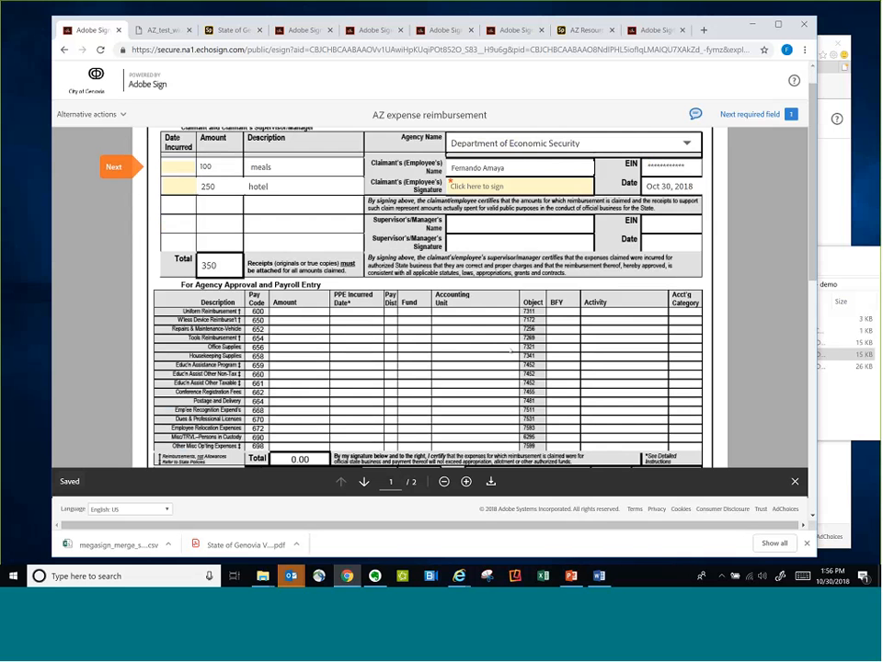
scroll(510, 351, "down", 2)
scroll(510, 351, "up", 3)
scroll(375, 268, "down", 4)
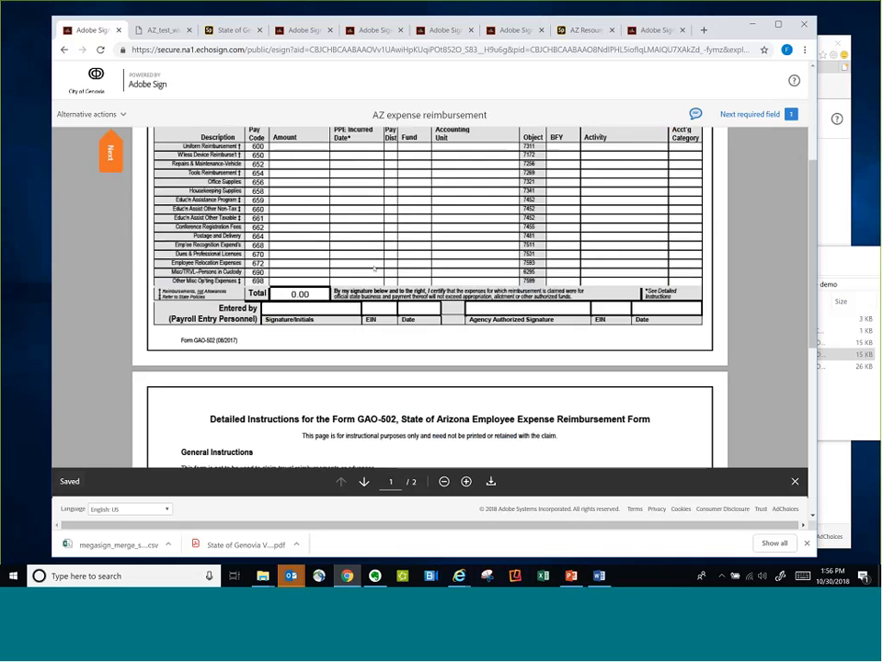
scroll(374, 268, "down", 2)
scroll(374, 268, "up", 5)
scroll(374, 268, "up", 2)
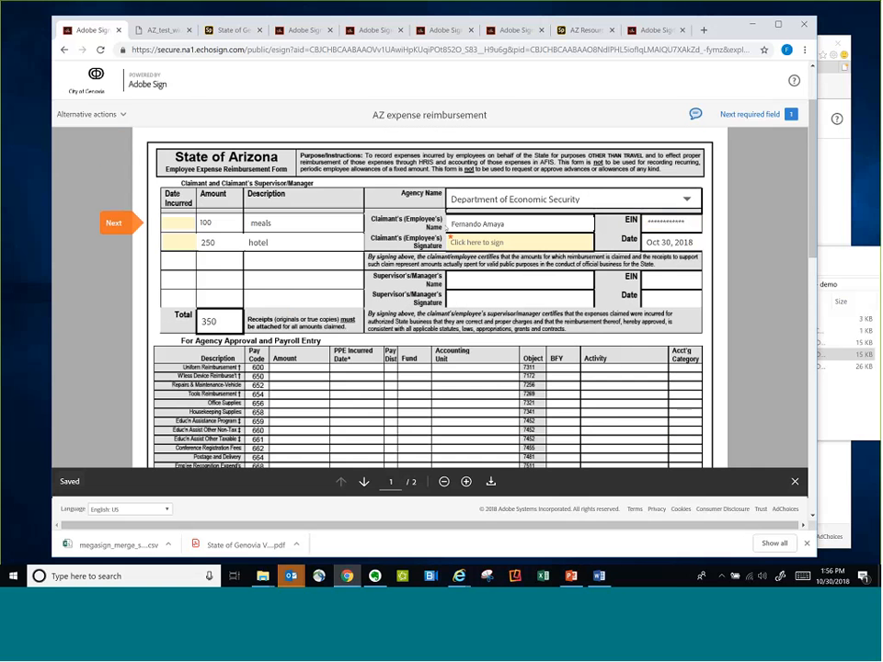
Sign the claimant's signature field on the AZ expense reimbursement form and submit the signed form
scroll(445, 228, "down", 6)
scroll(445, 228, "down", 4)
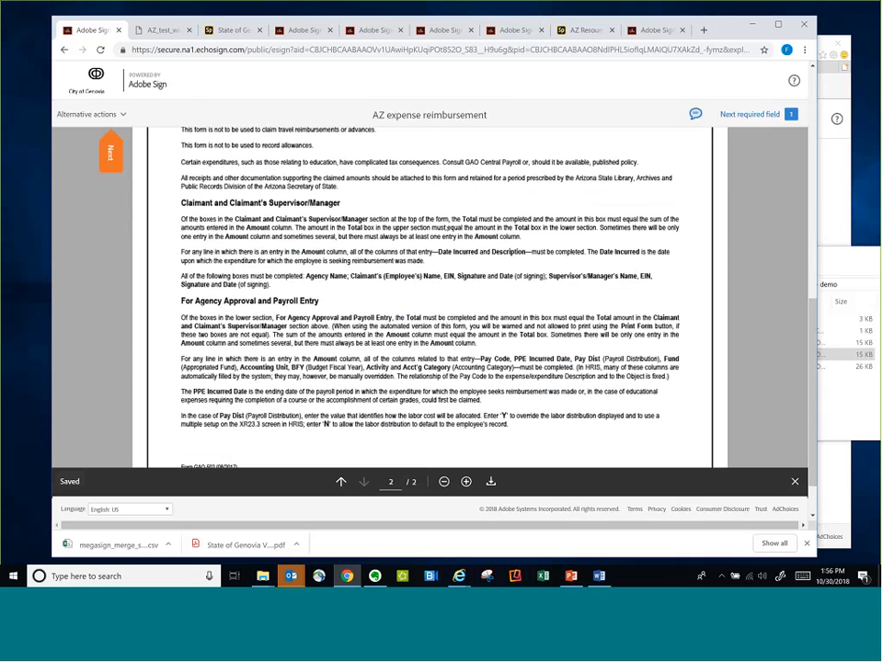
scroll(529, 217, "up", 1)
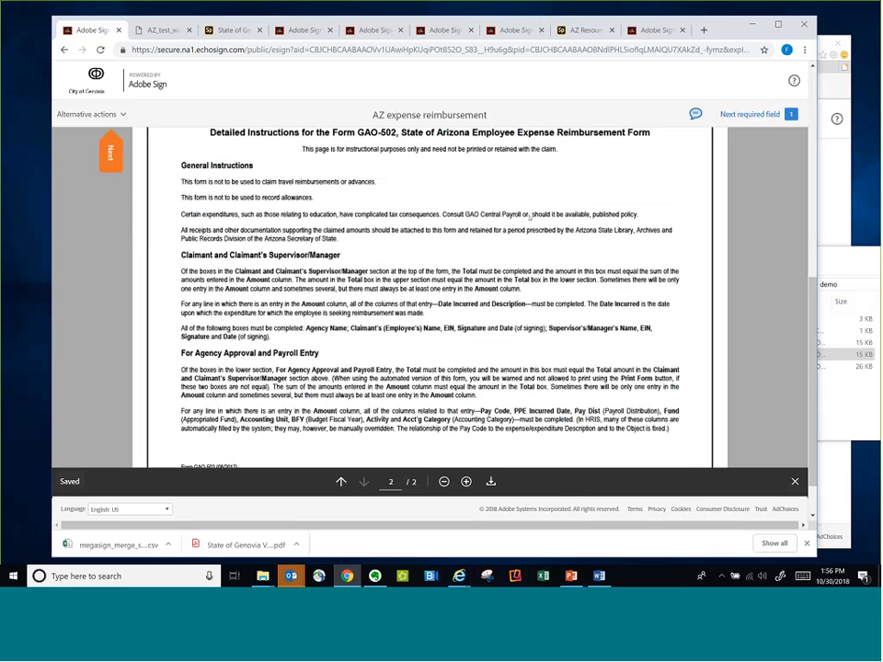
scroll(529, 217, "up", 9)
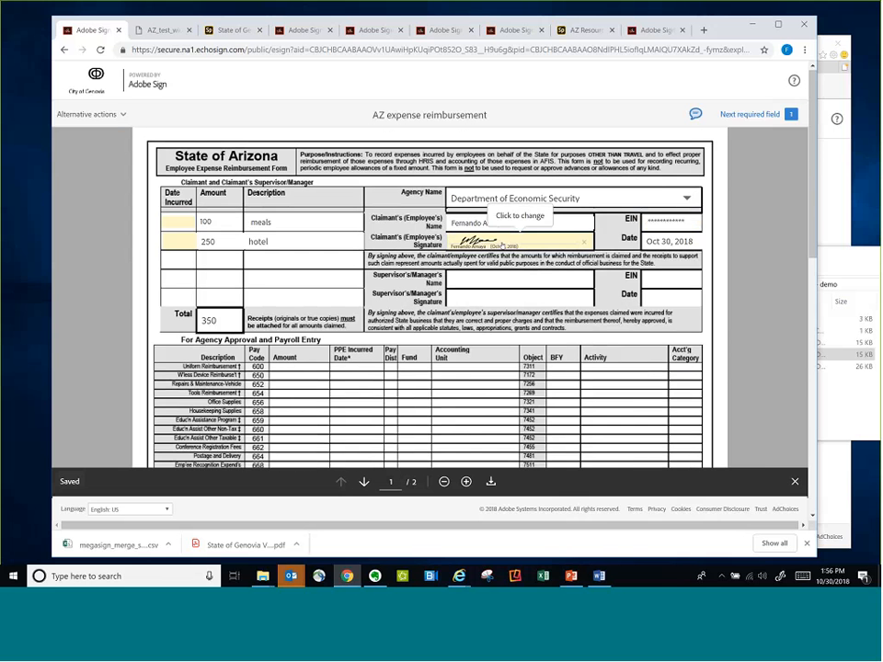
left_click(602, 508)
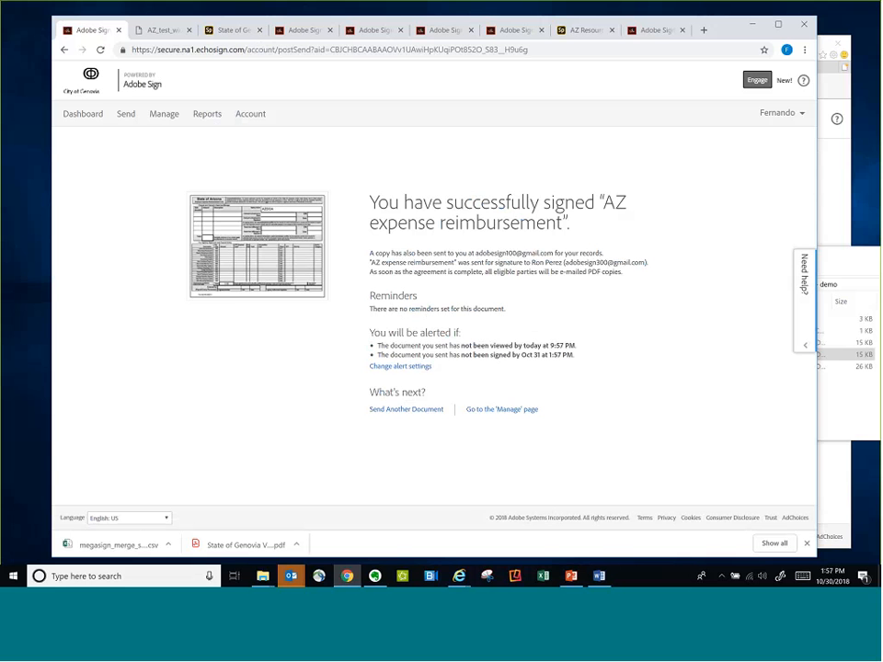
Show only library templates among the managed agreements and open the AZ exp reimbursement test1 template for editing
left_click(95, 116)
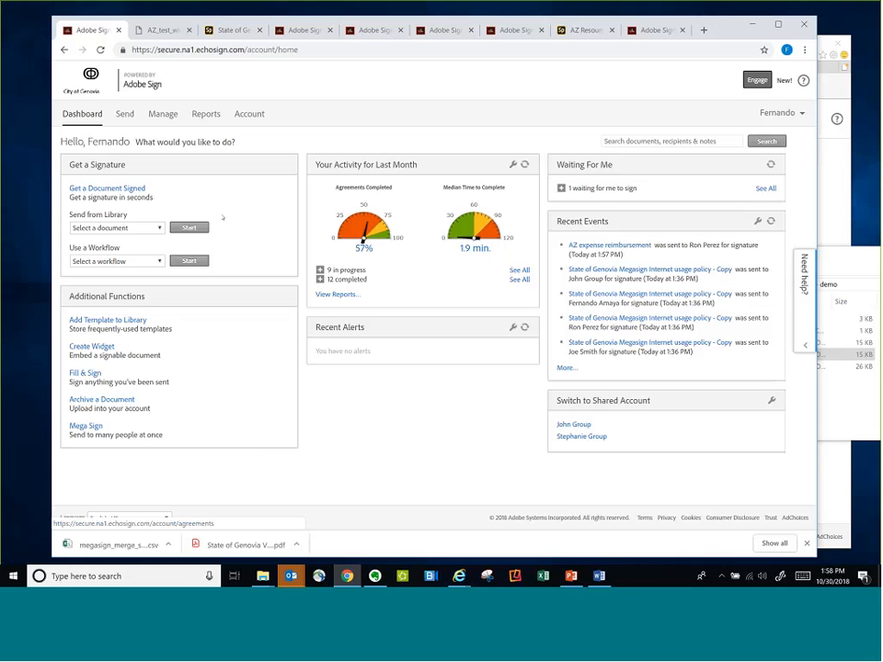
left_click(163, 114)
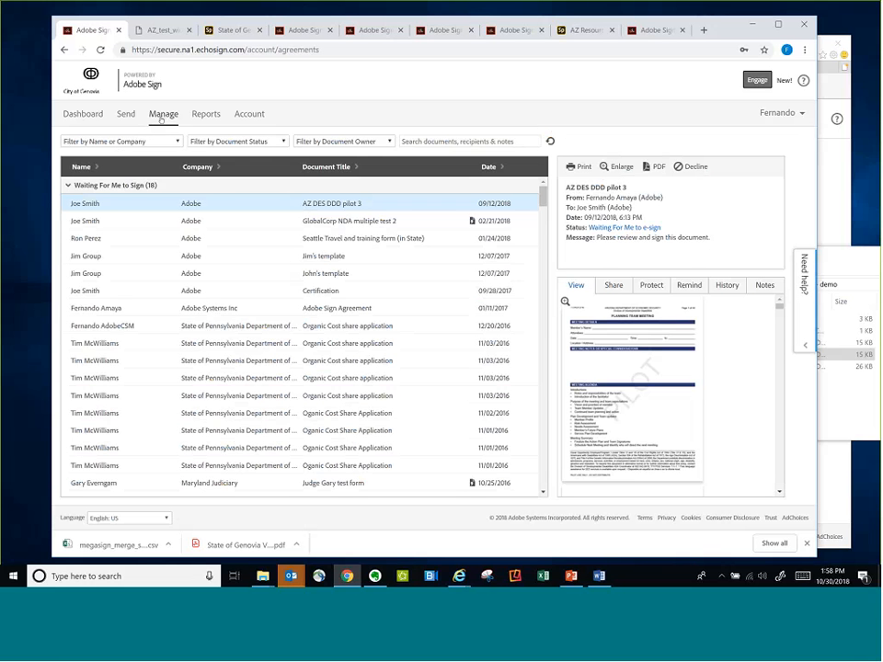
left_click(235, 140)
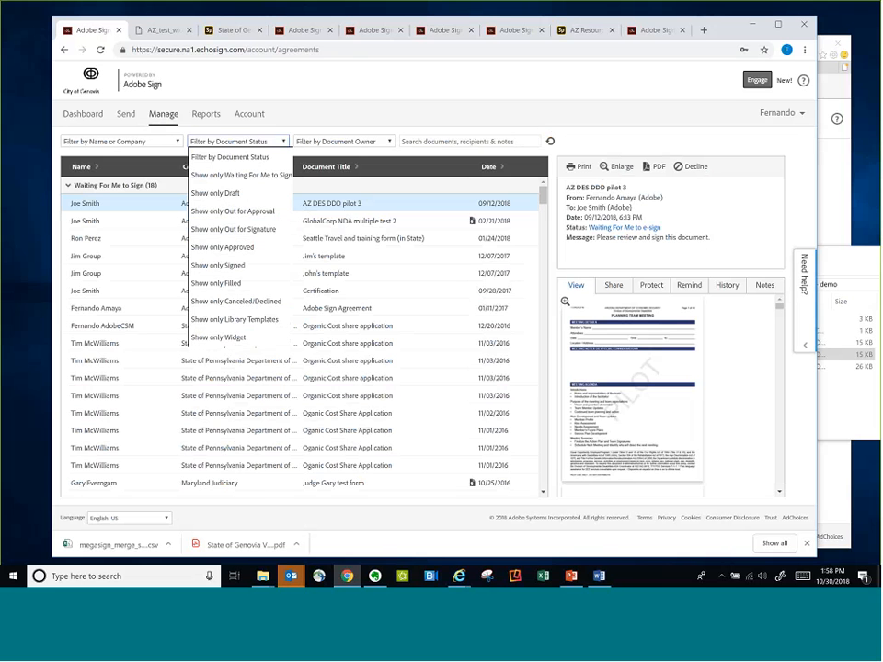
left_click(244, 319)
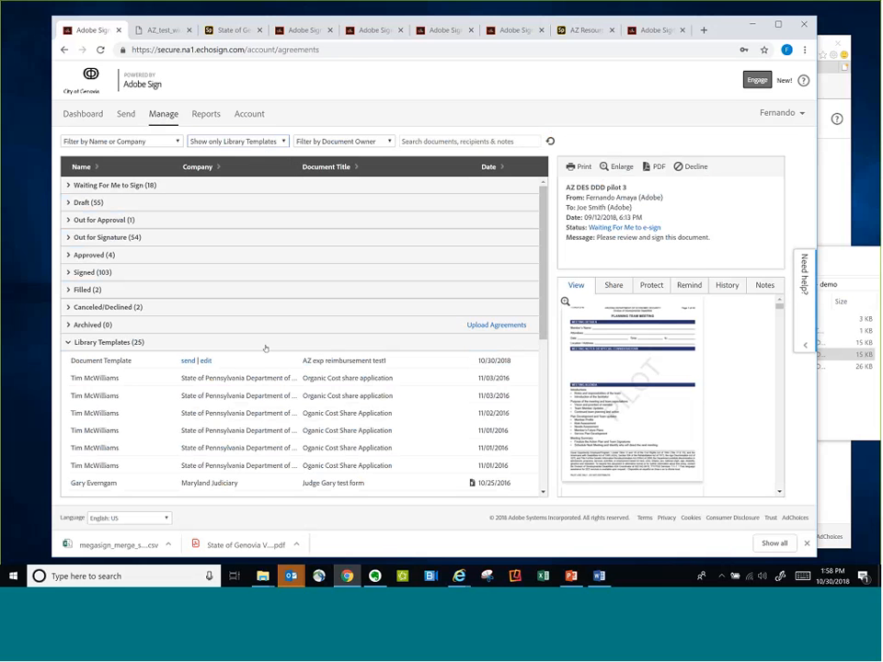
scroll(257, 427, "down", 1)
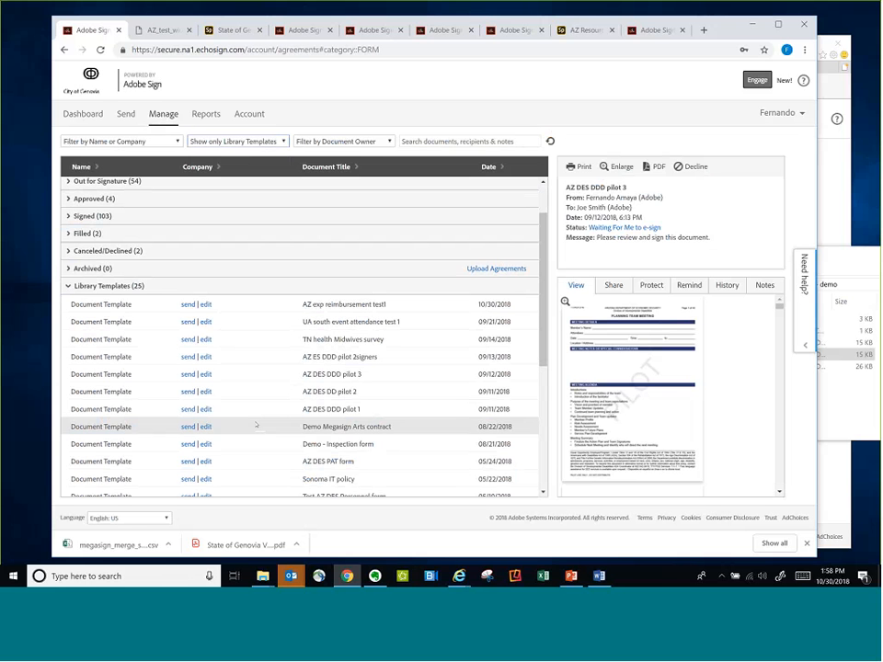
double_click(209, 307)
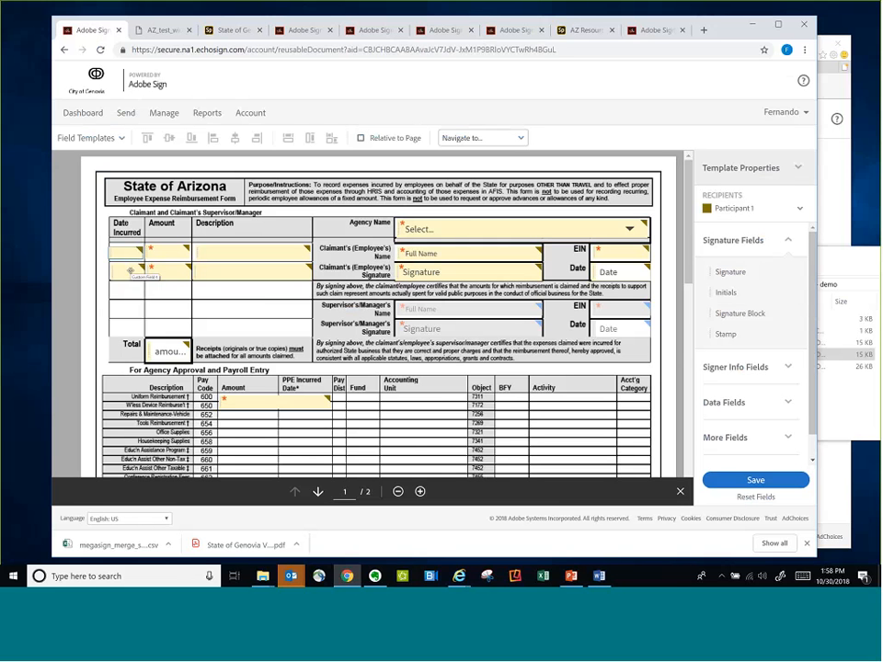
Make the Date Incurred field in the first expense row required
left_click(130, 270)
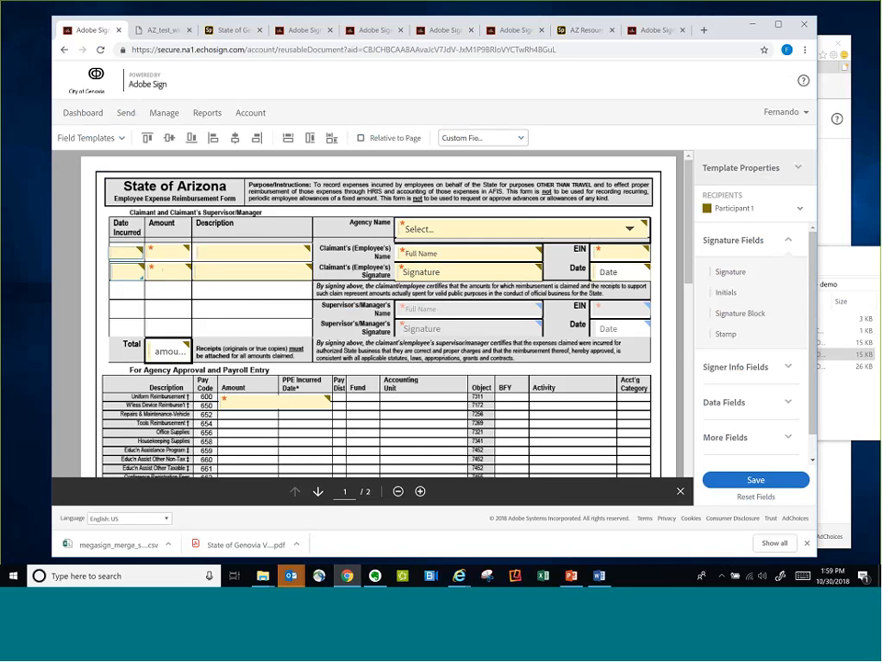
right_click(213, 272)
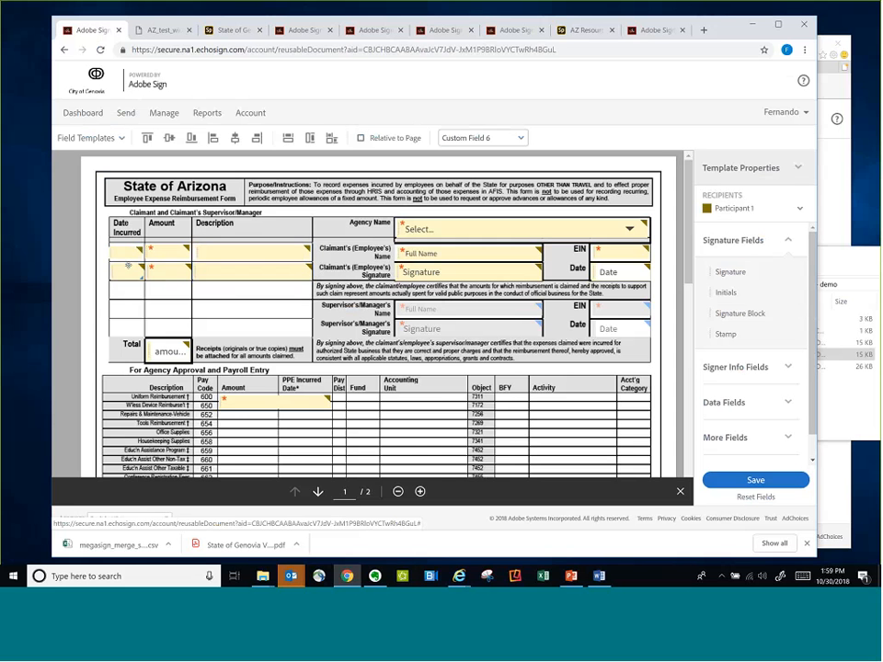
right_click(129, 257)
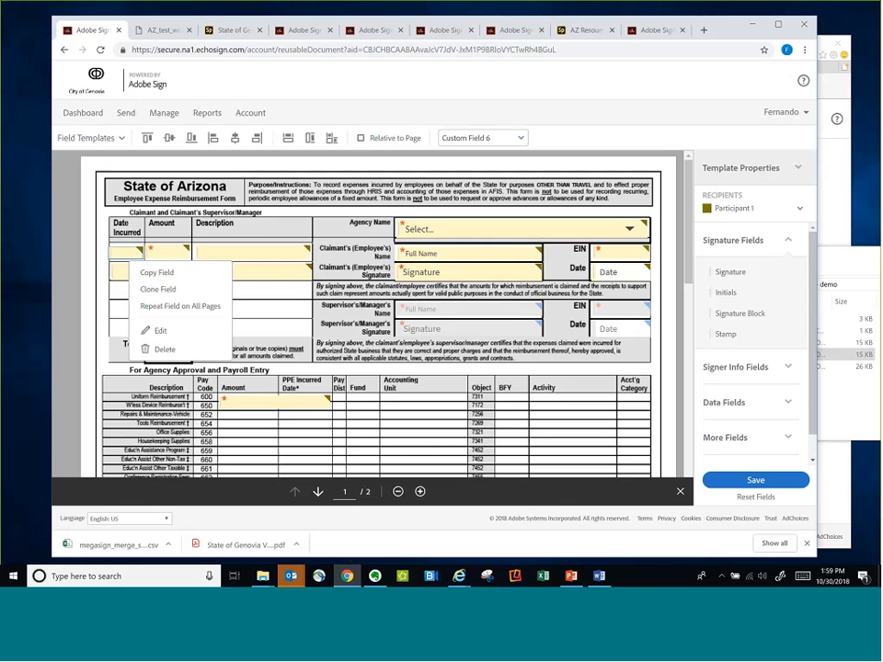
left_click(160, 330)
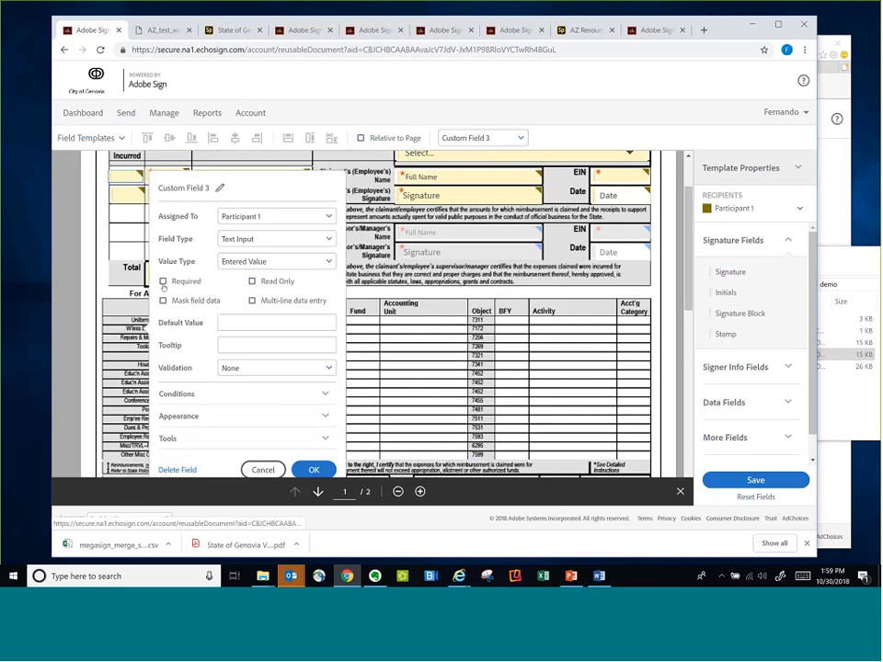
left_click(263, 469)
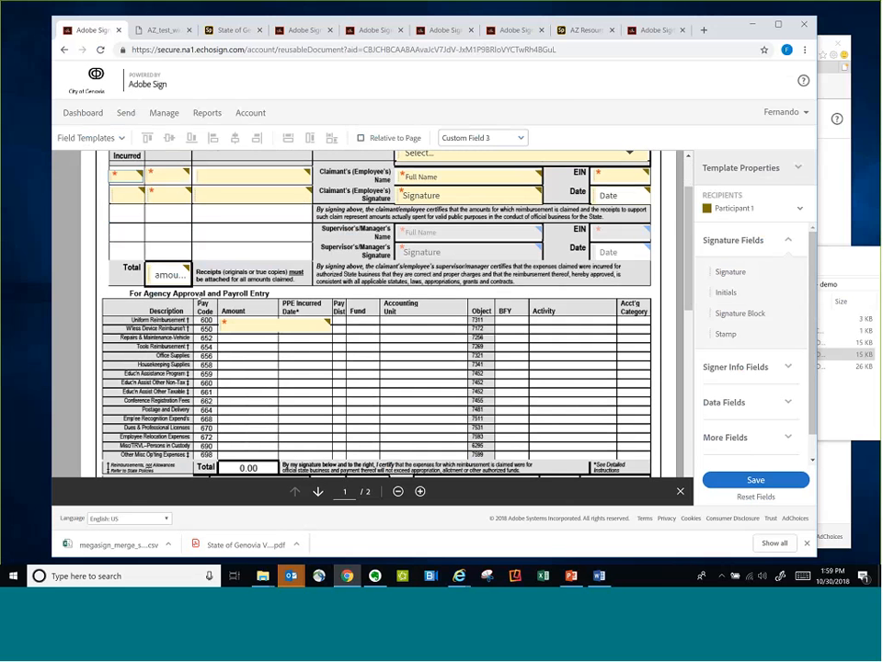
Make the Date Incurred field in the second expense row required and save the template
left_click(126, 191)
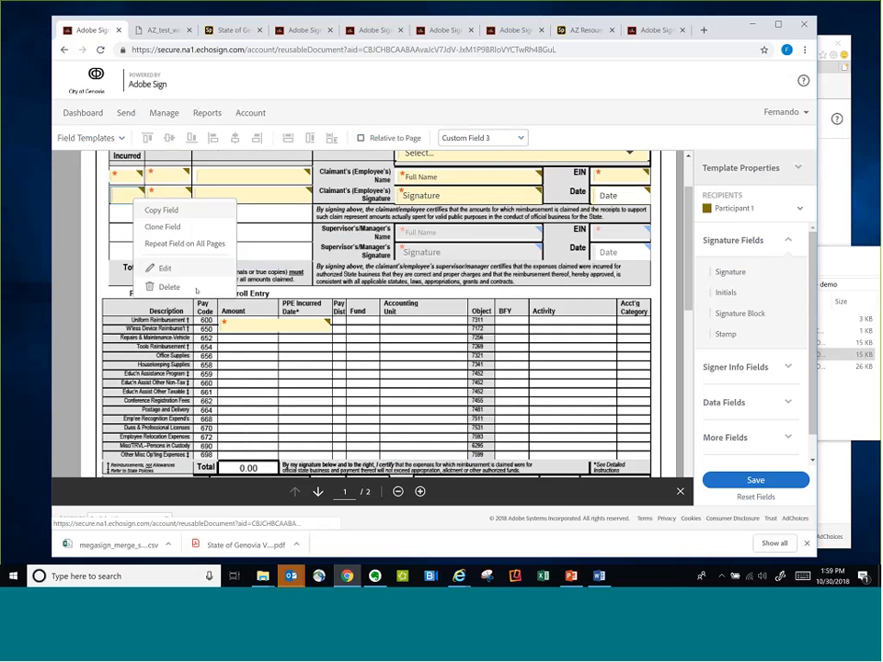
left_click(165, 267)
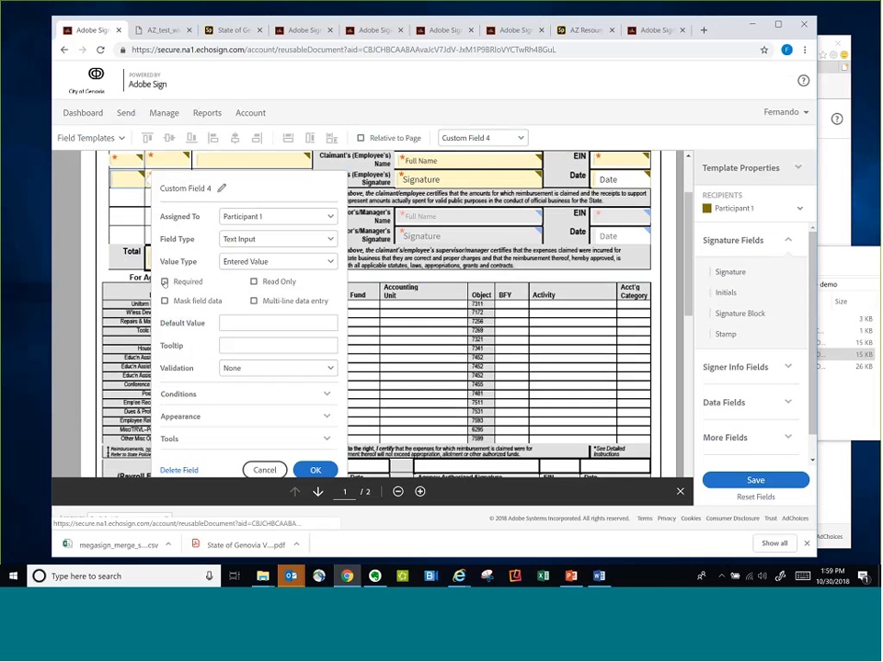
left_click(165, 282)
left_click(315, 470)
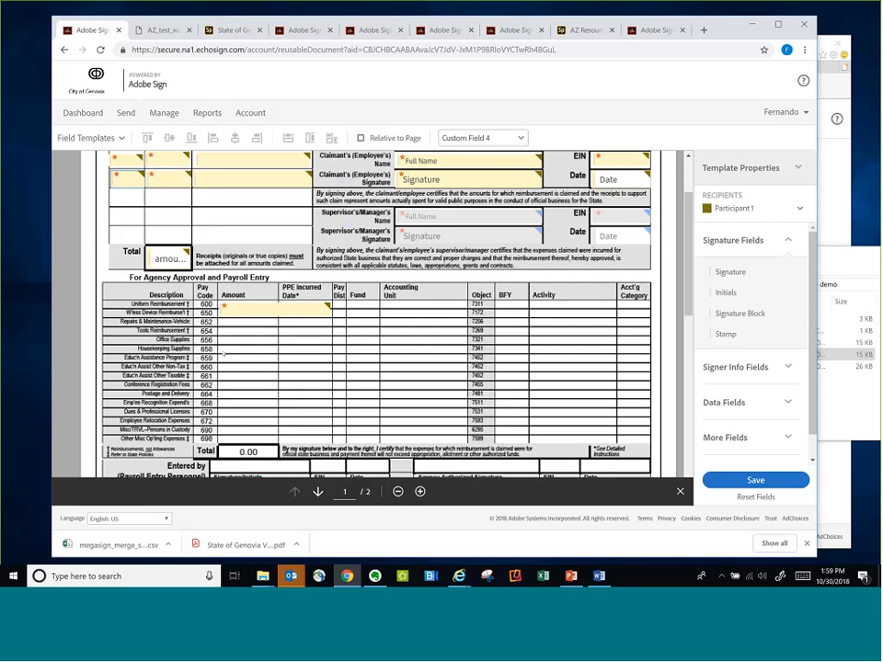
left_click(755, 480)
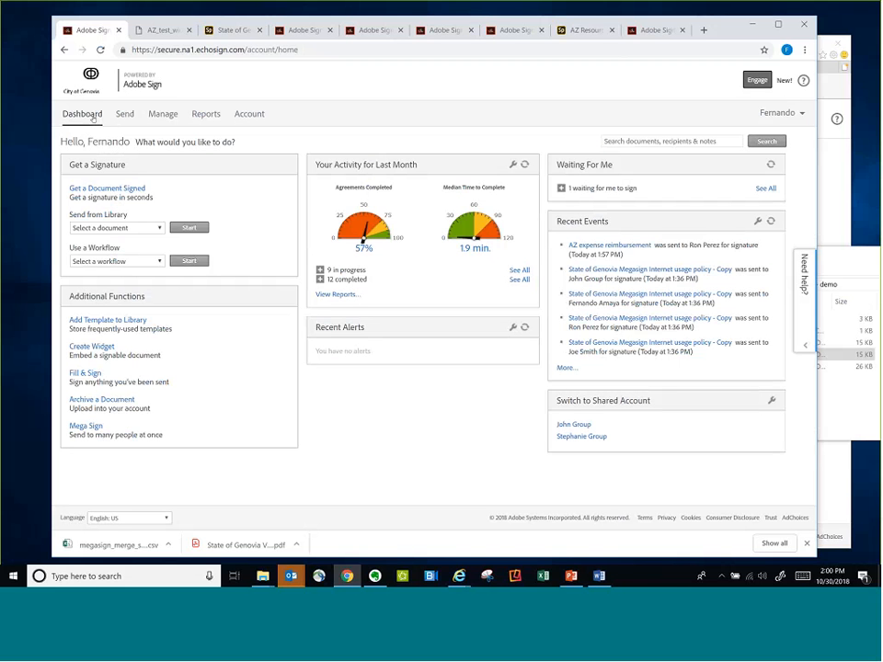
Switch to Word
key("alt+Tab")
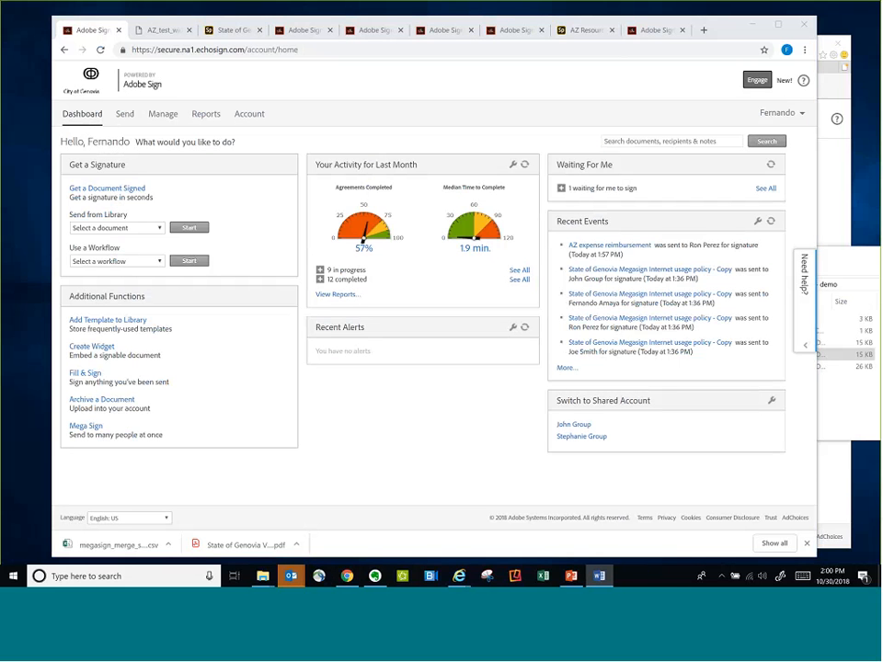